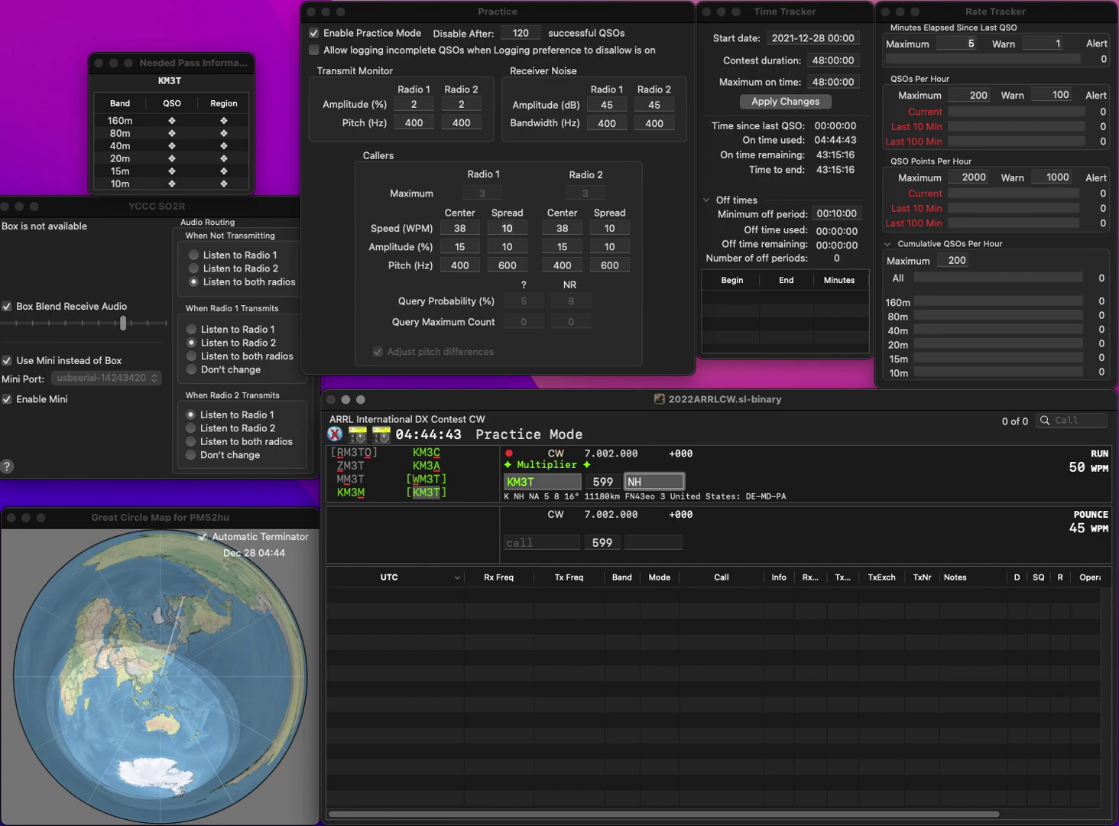
pyautogui.press('Return')
pyautogui.write('NN')
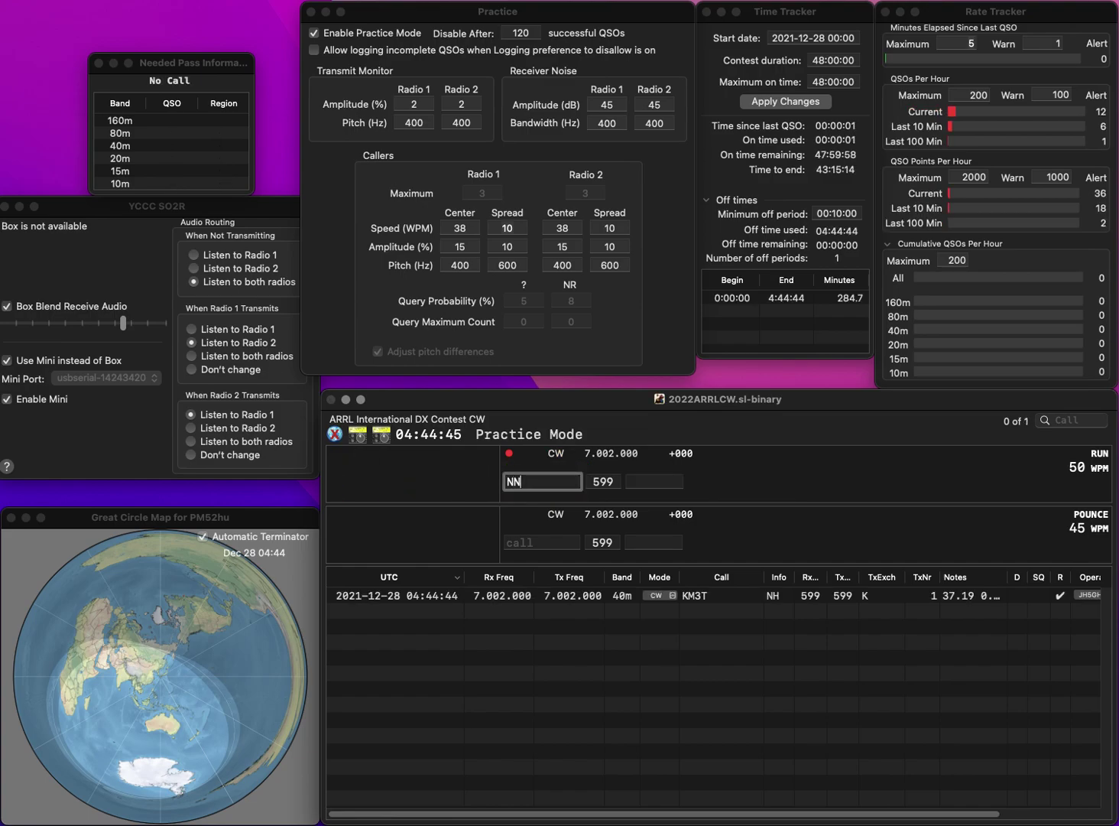
pyautogui.write('5J')
pyautogui.press('space')
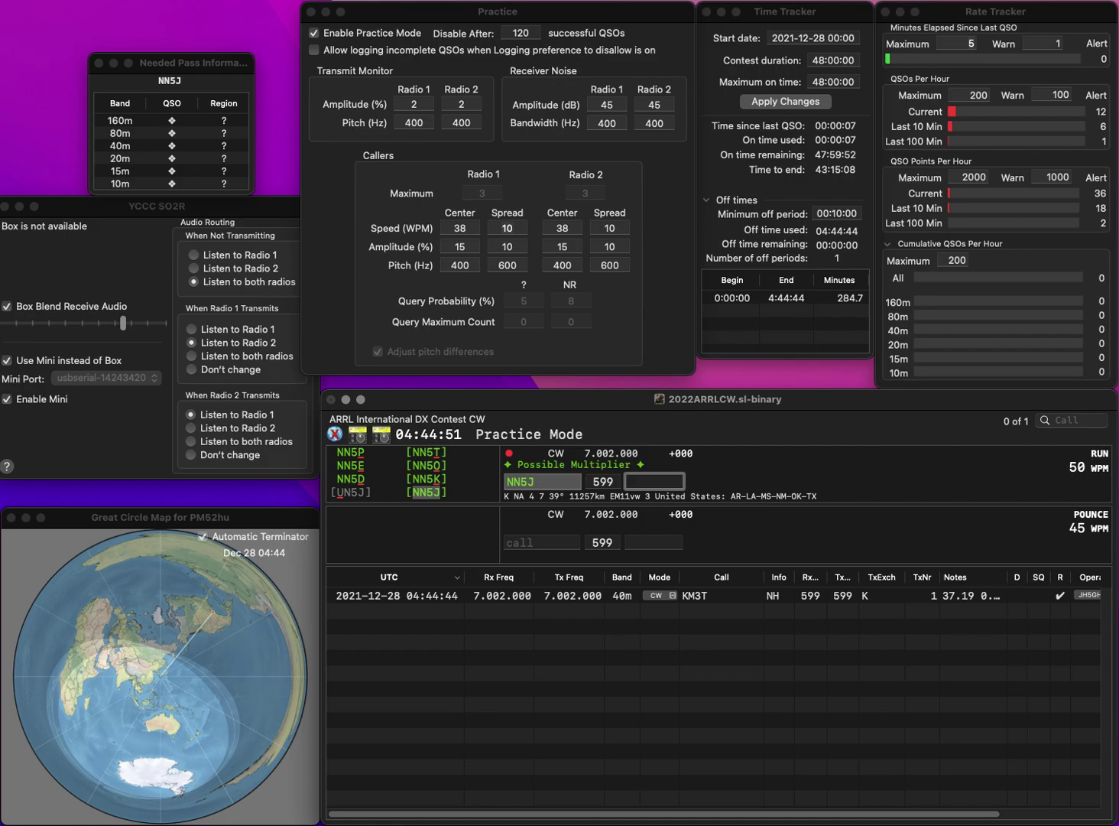
pyautogui.write('LA')
pyautogui.press('Return')
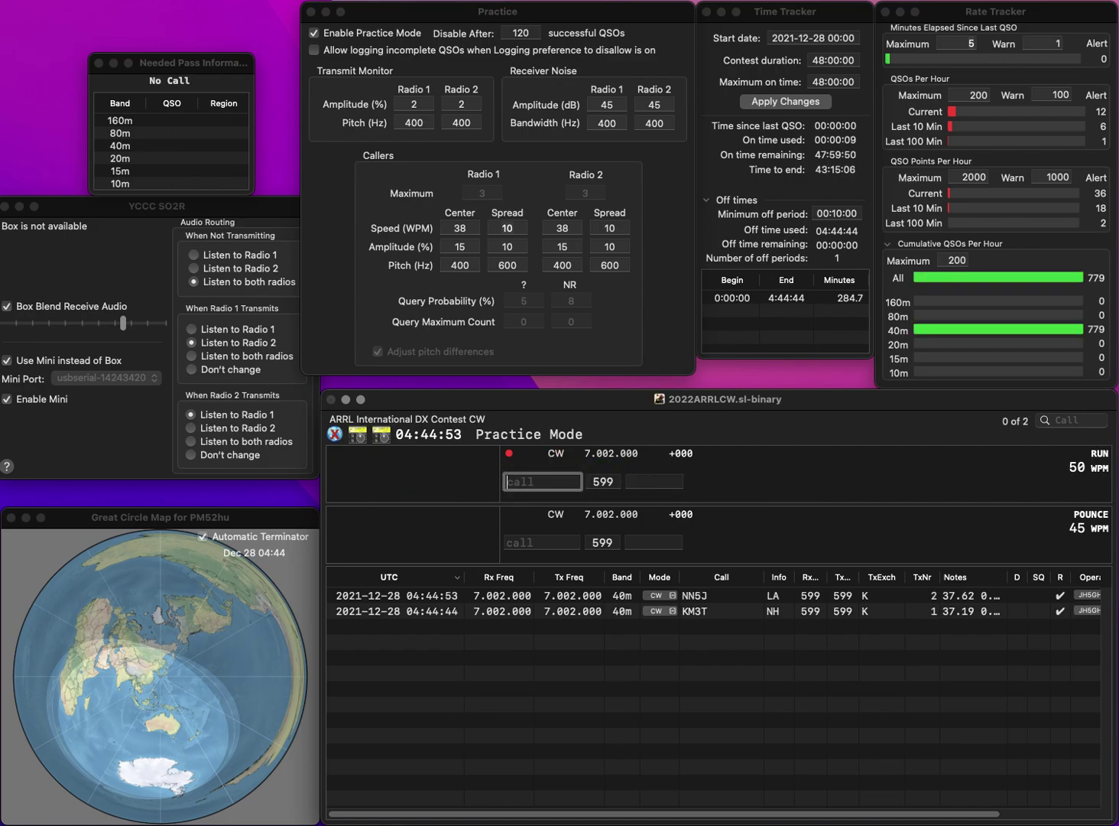
pyautogui.write('K')
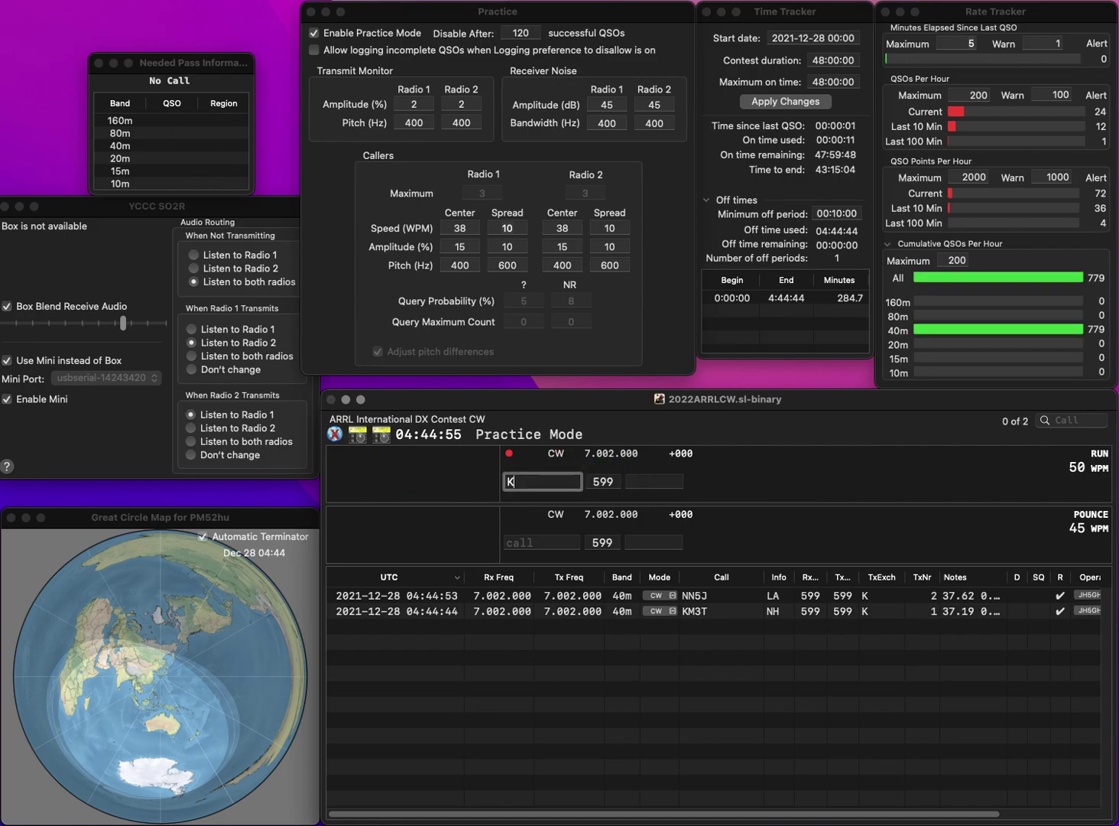
pyautogui.write('K5J')
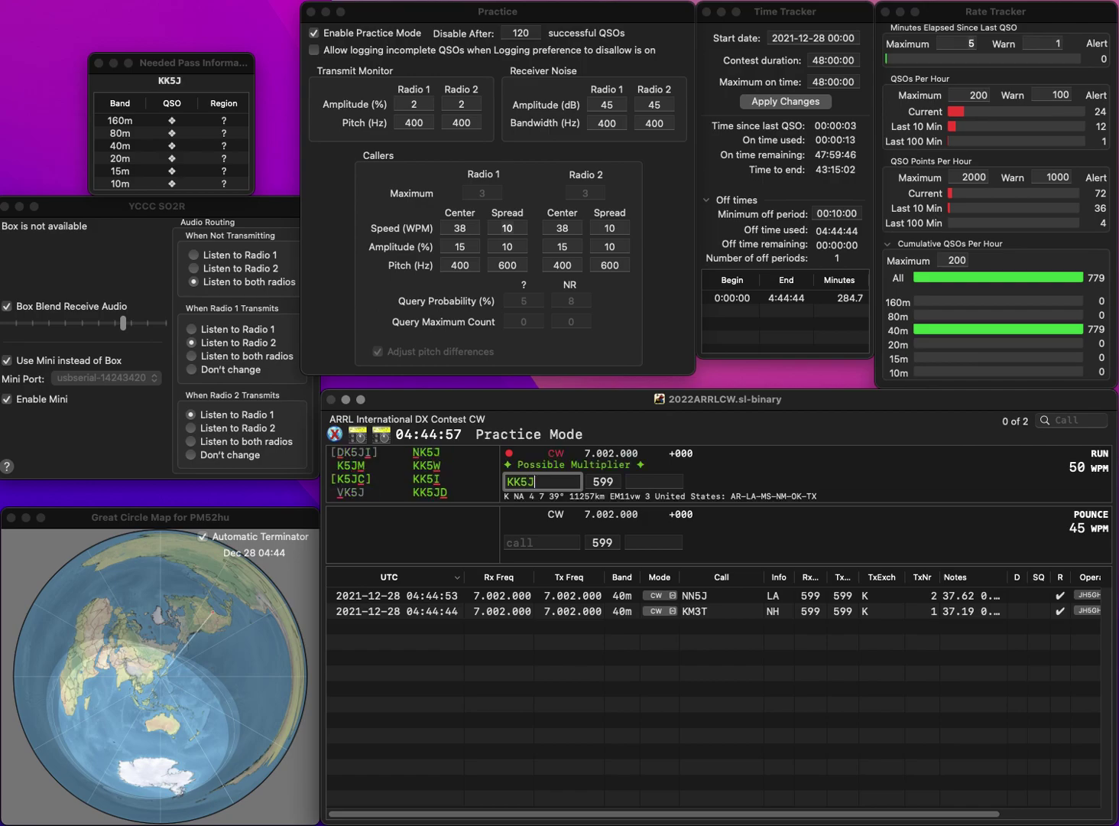
pyautogui.write('D')
pyautogui.press('Return')
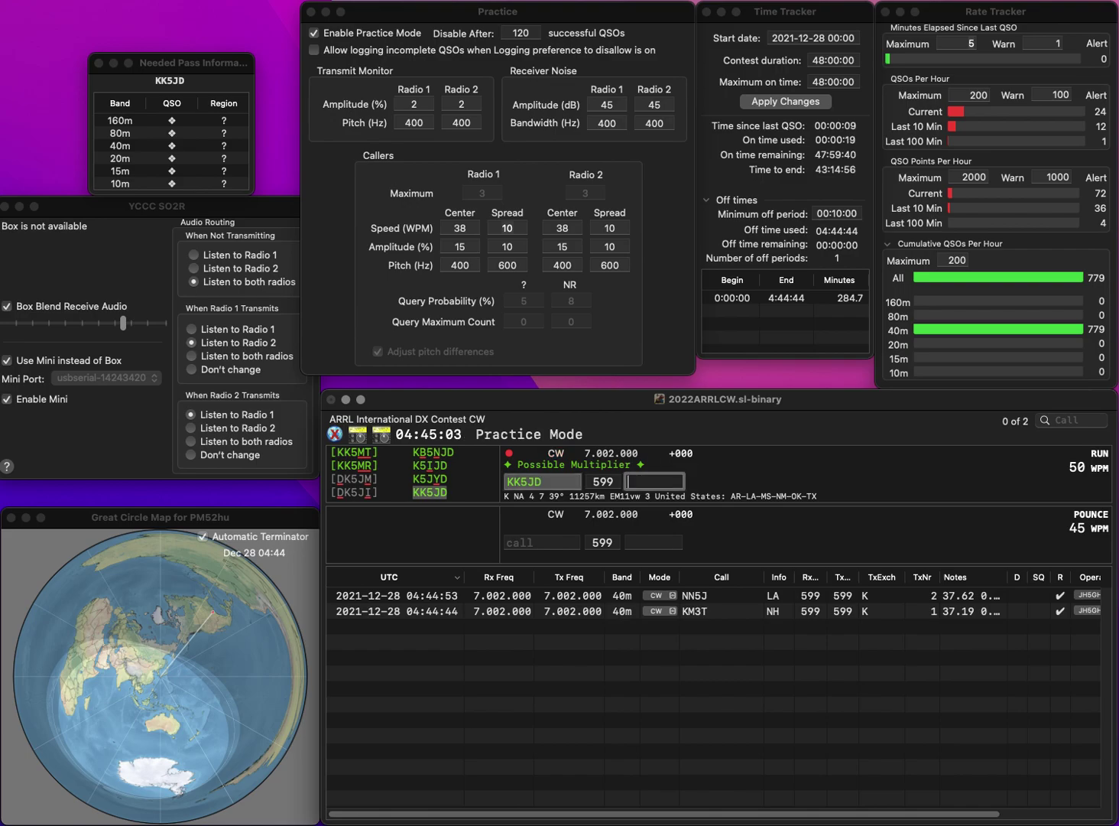
pyautogui.press('Return')
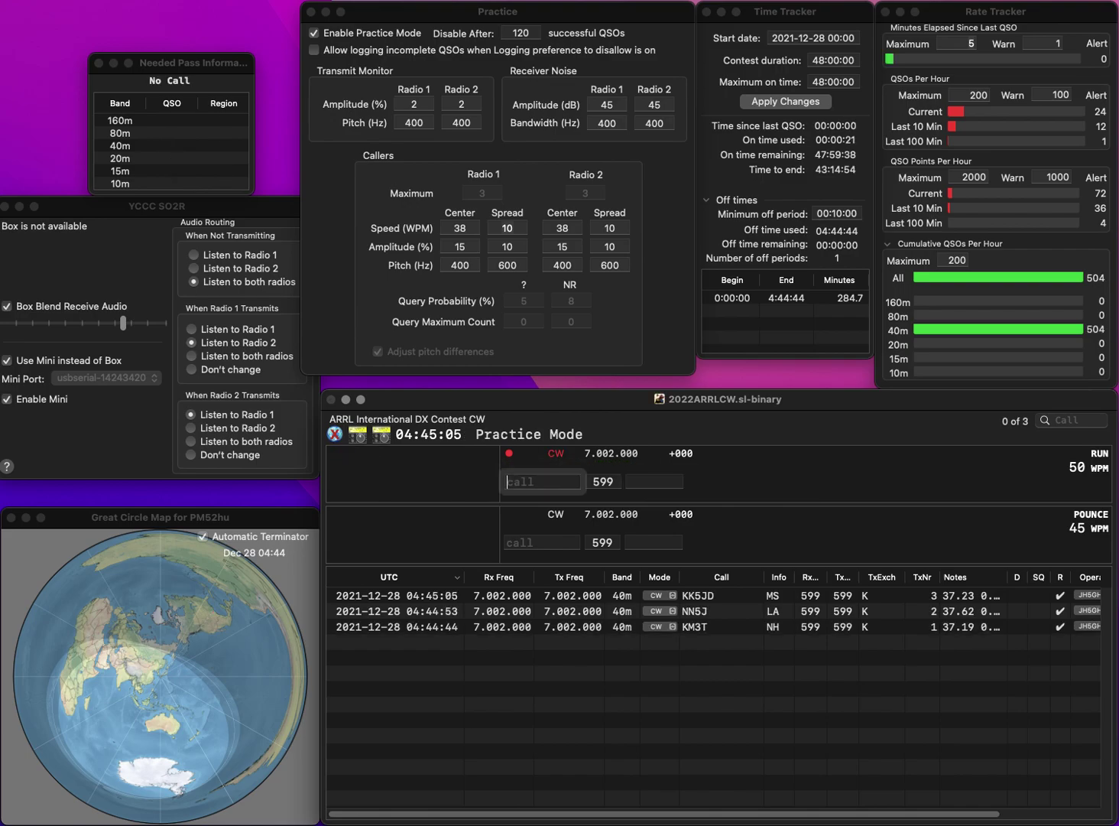
# - Log a run contact with KD0XD, correcting the call sign's suffix to XD and entering exchange IA
pyautogui.write('KD')
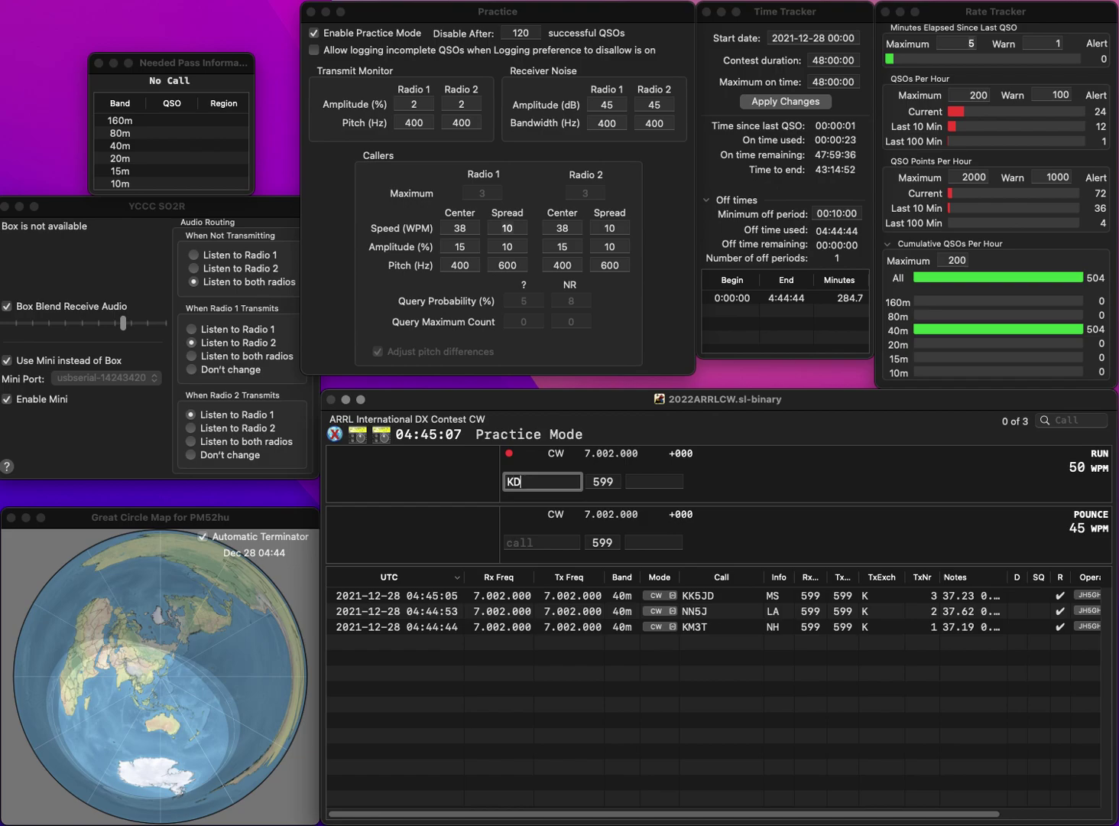
pyautogui.write('0XS')
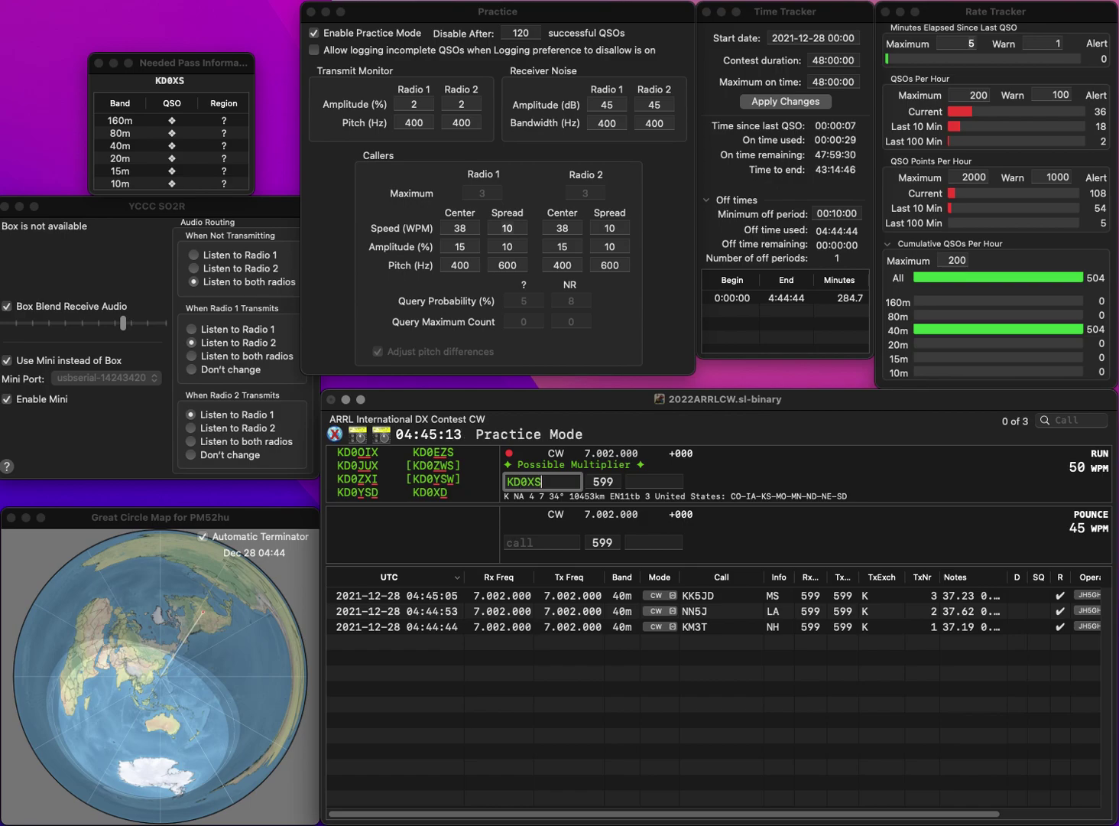
pyautogui.press('BackSpace')
pyautogui.write('D')
pyautogui.press('space')
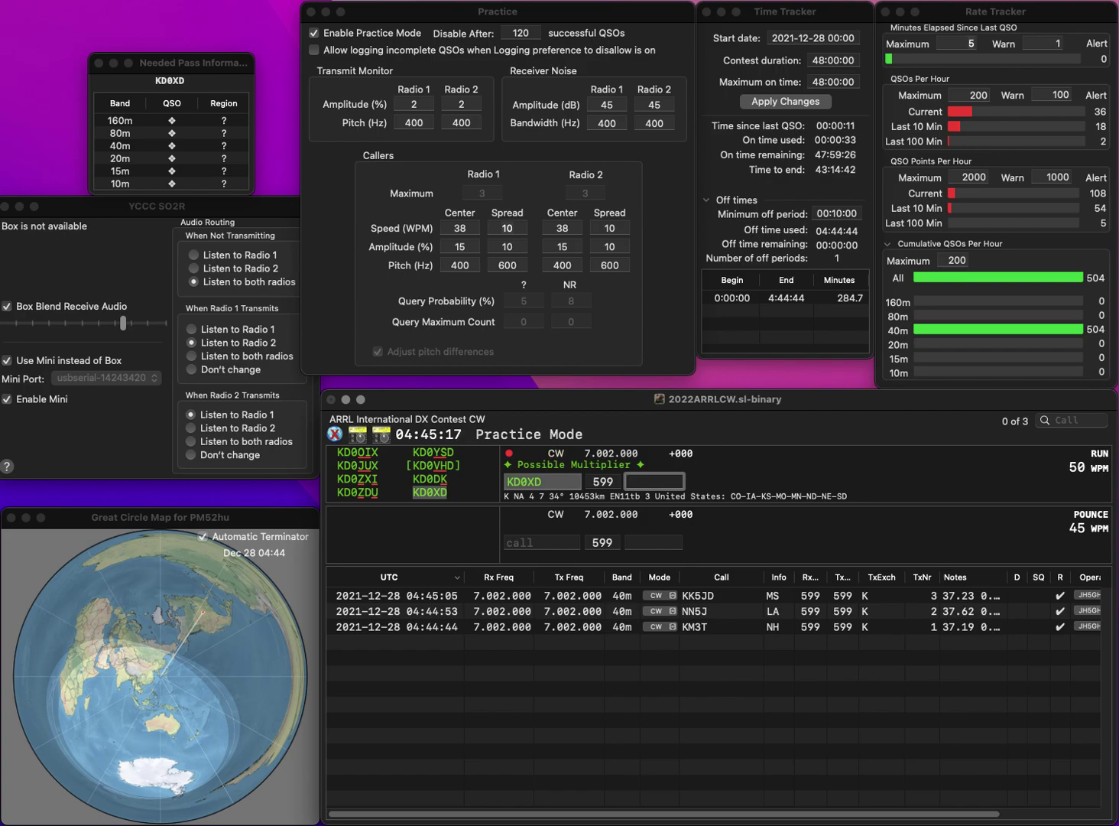
pyautogui.write('IA')
pyautogui.press('Return')
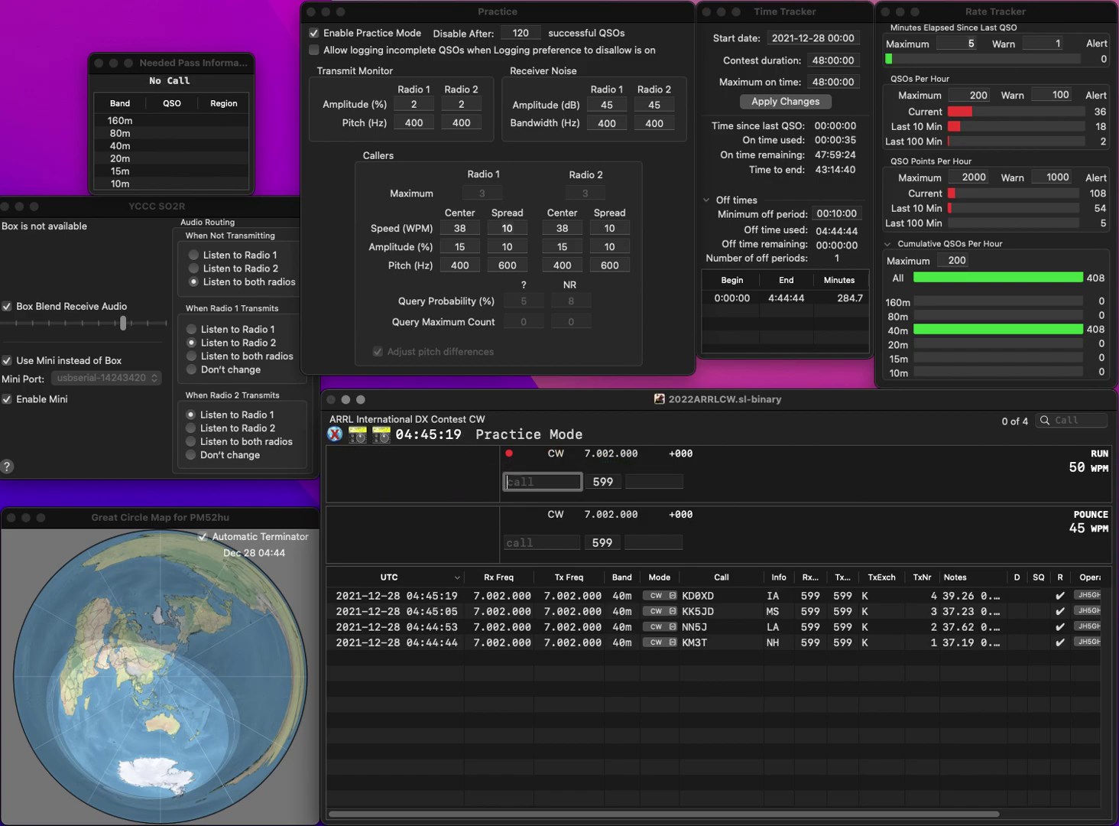
pyautogui.write('VE7')
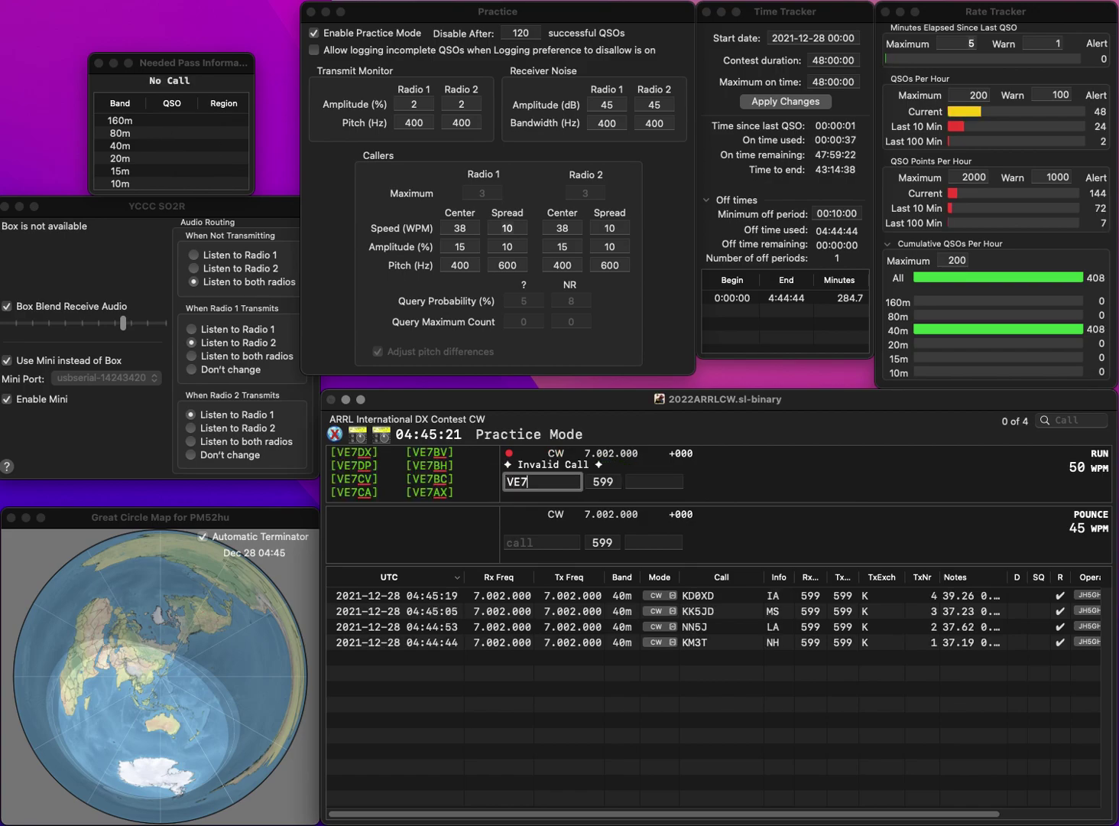
pyautogui.write('DC')
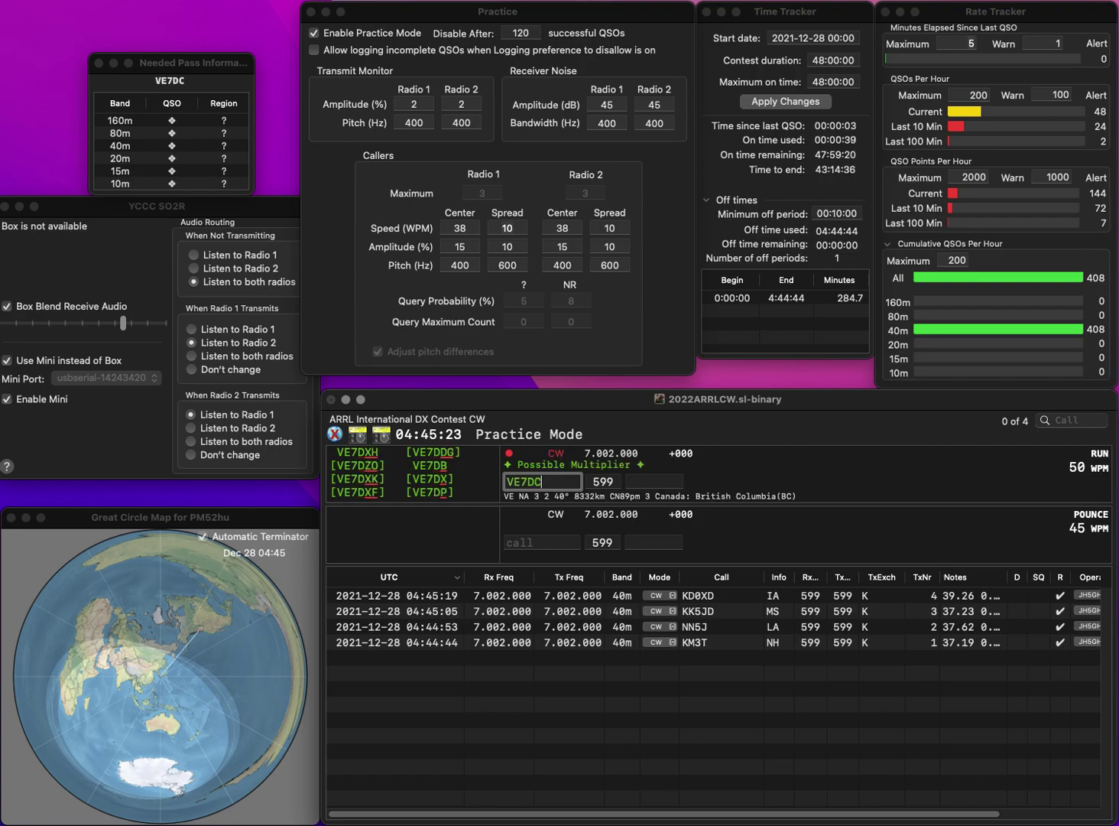
pyautogui.press('BackSpace')
pyautogui.write('B')
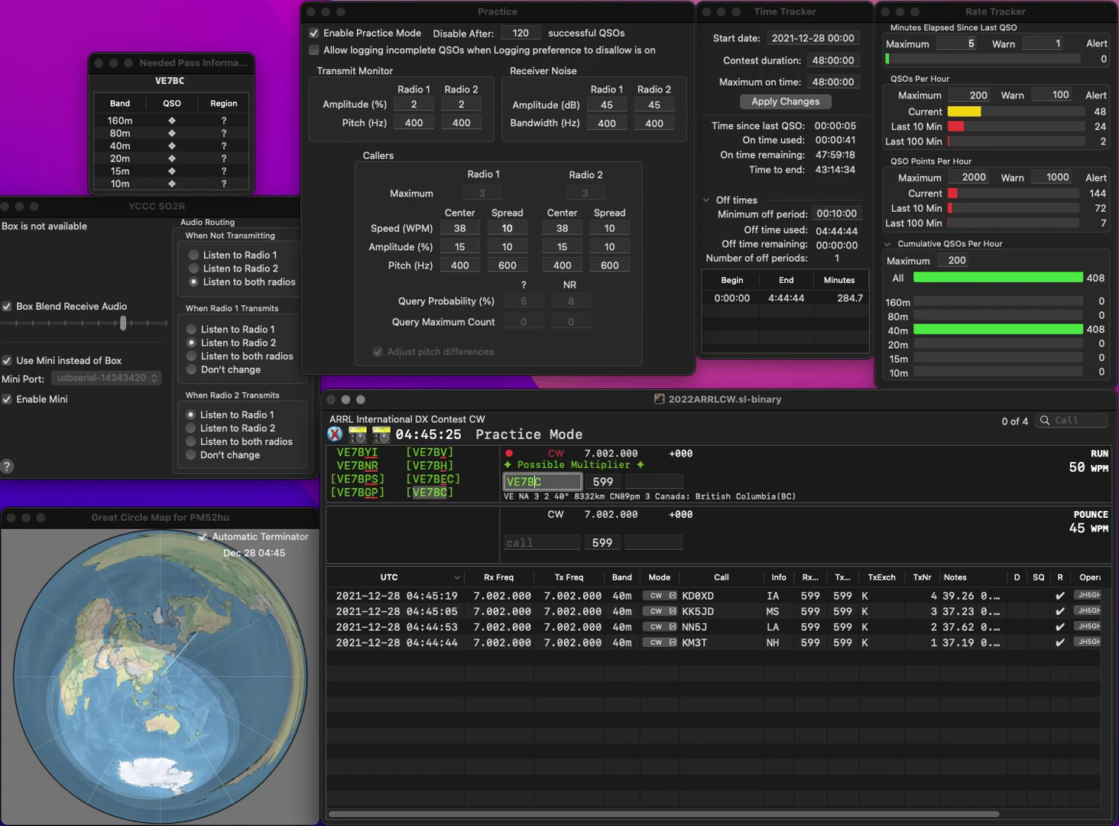
pyautogui.press('space')
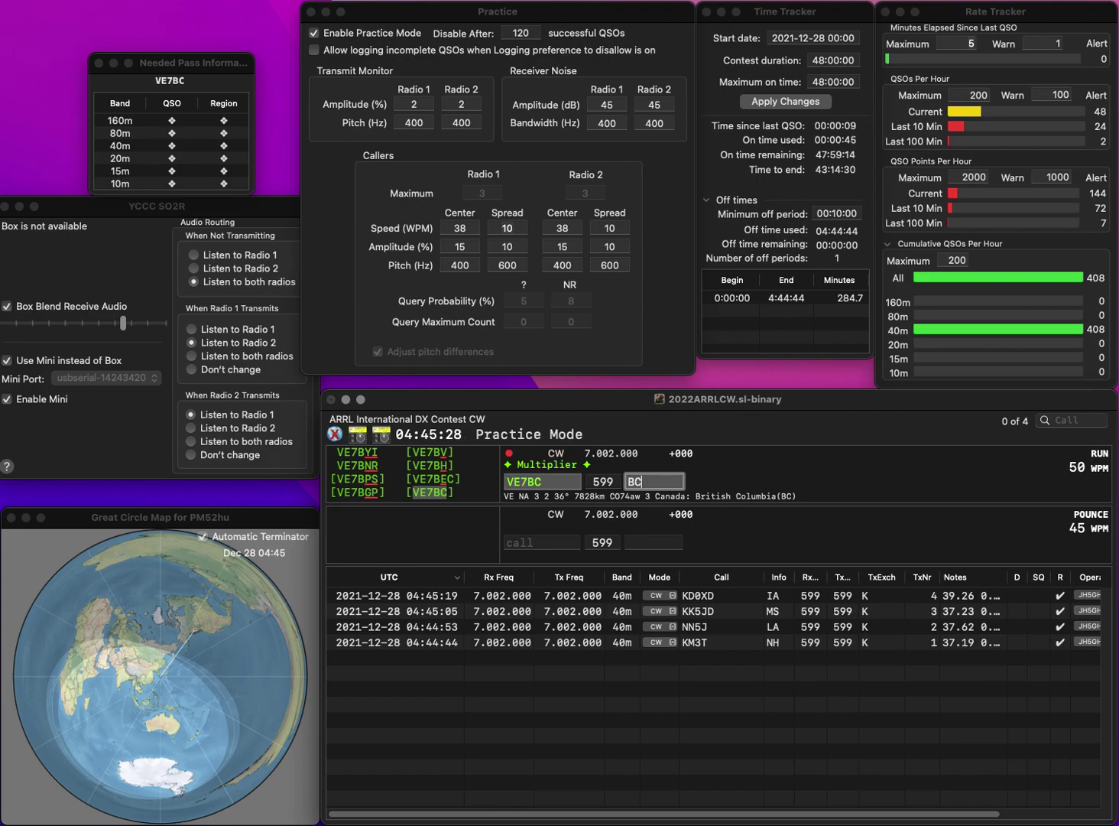
pyautogui.press('Return')
pyautogui.write('VE')
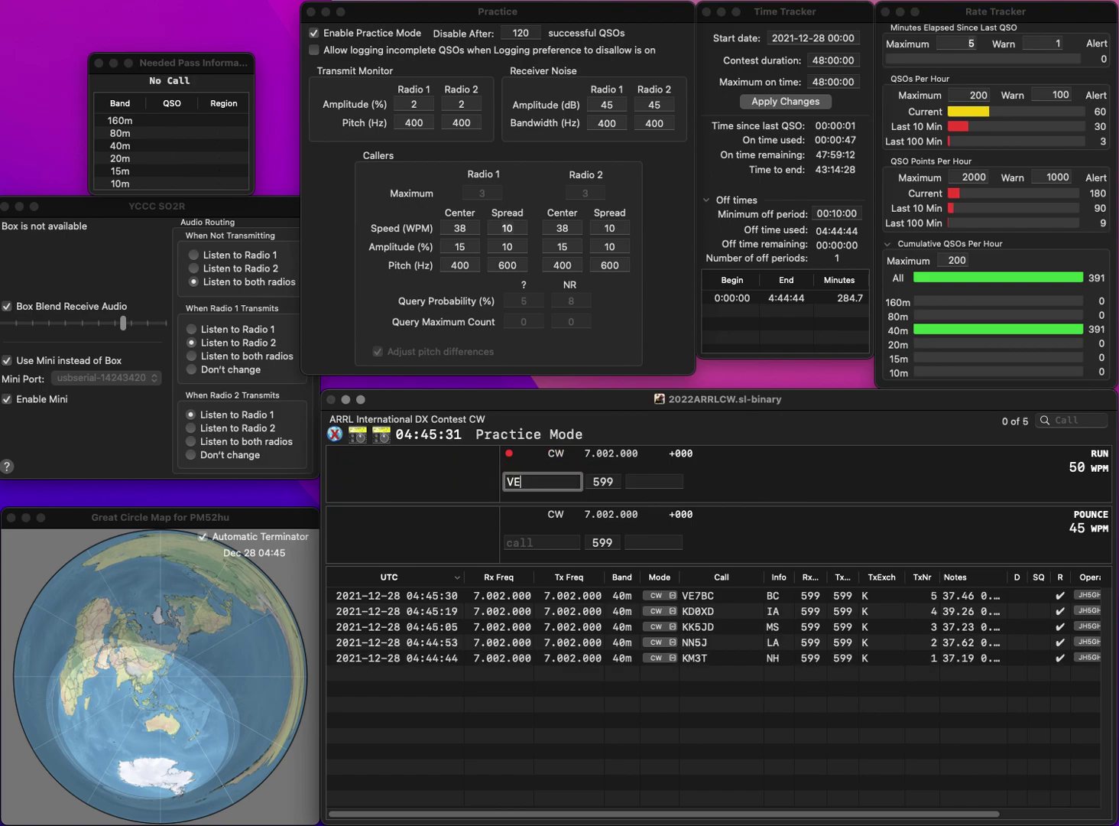
pyautogui.write('3ROR')
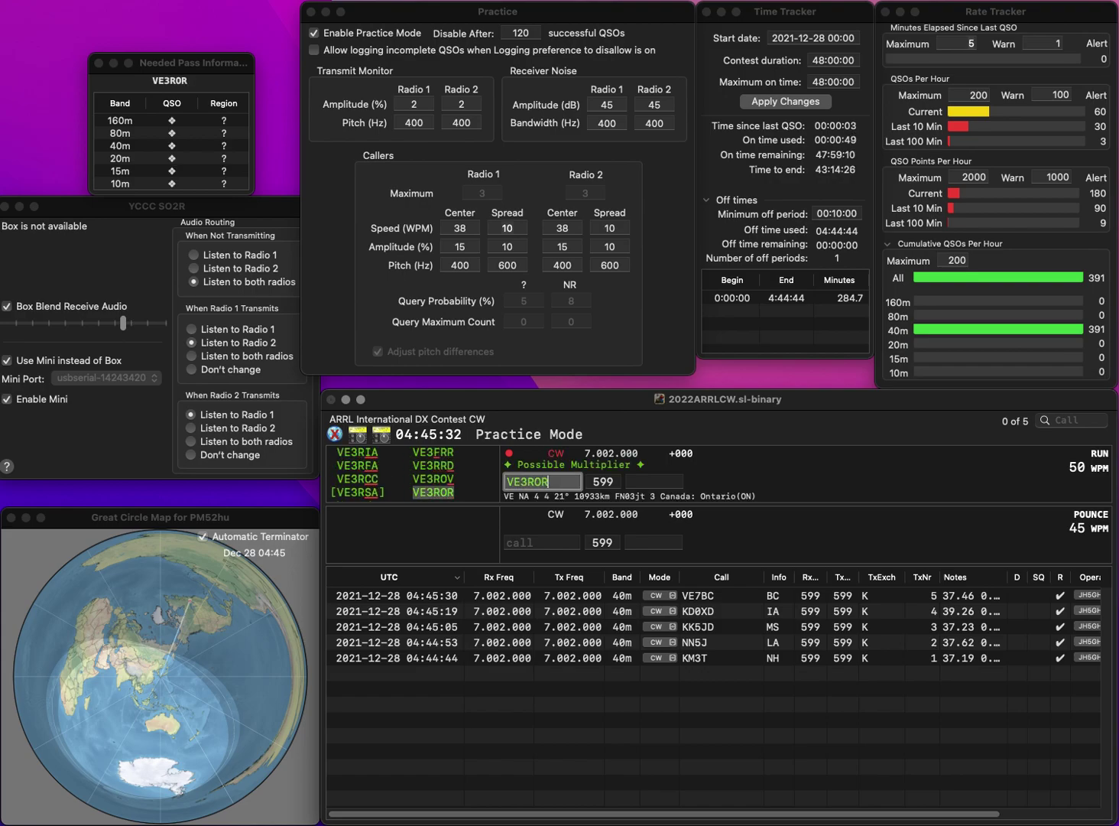
pyautogui.press('space')
pyautogui.write('ON')
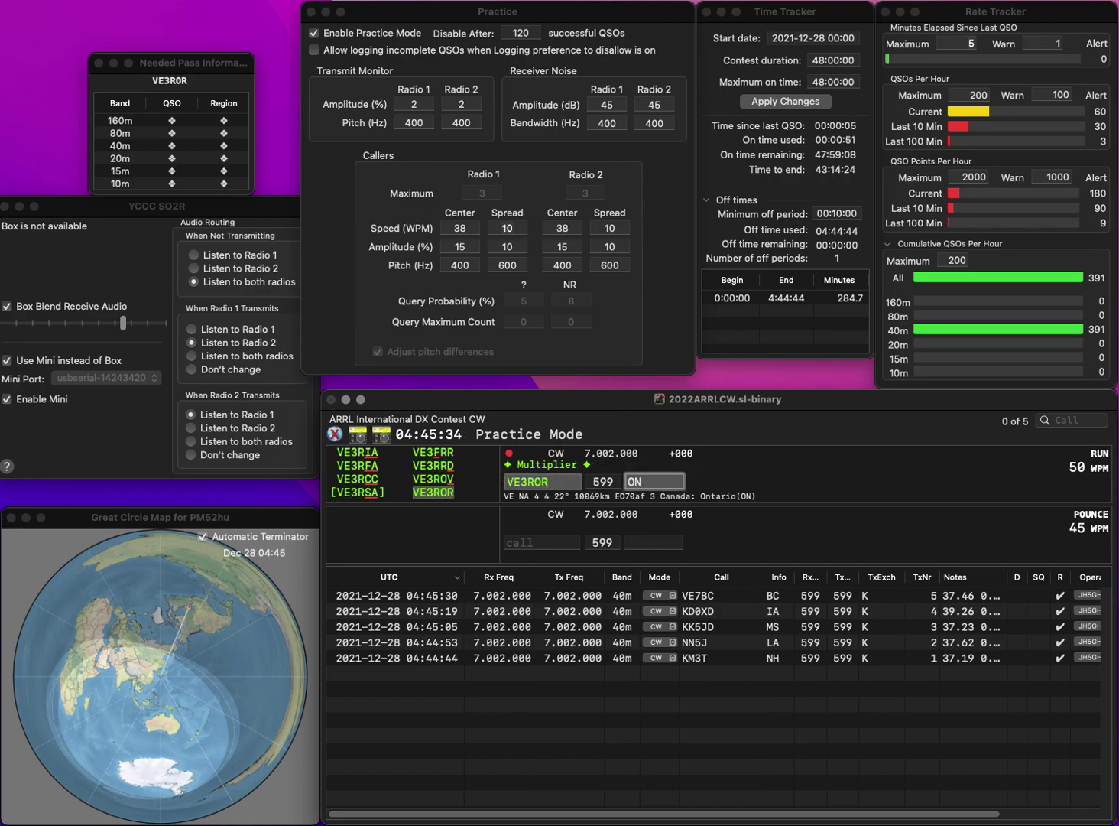
pyautogui.press('Return')
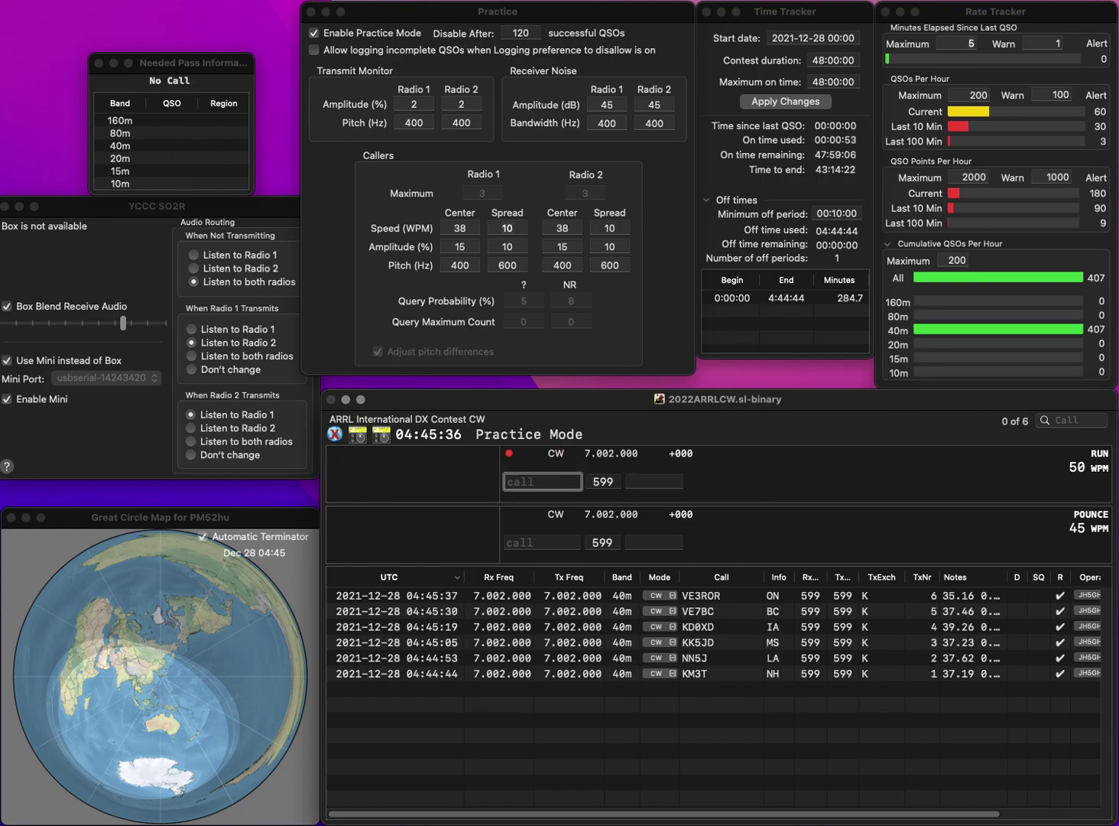
# - Log a run contact with K6SD on 40m CW, with received exchange CA
pyautogui.write('K6SD')
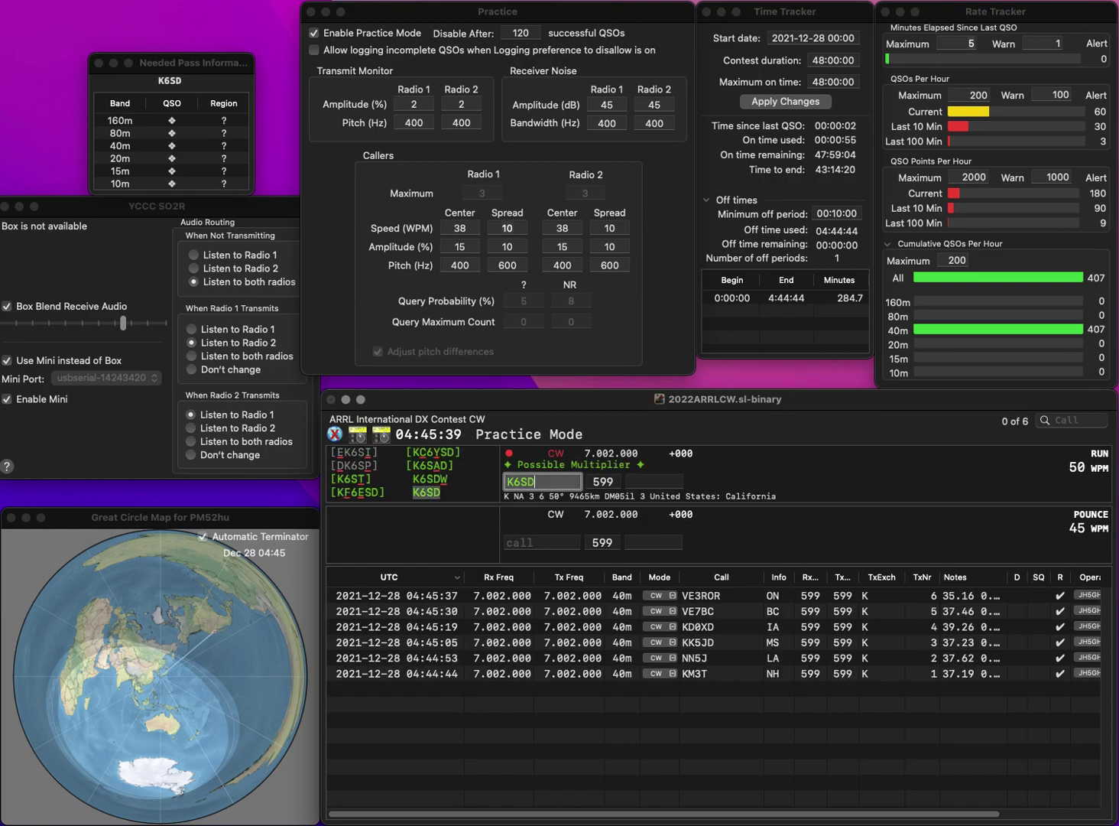
pyautogui.press('space')
pyautogui.write('CA')
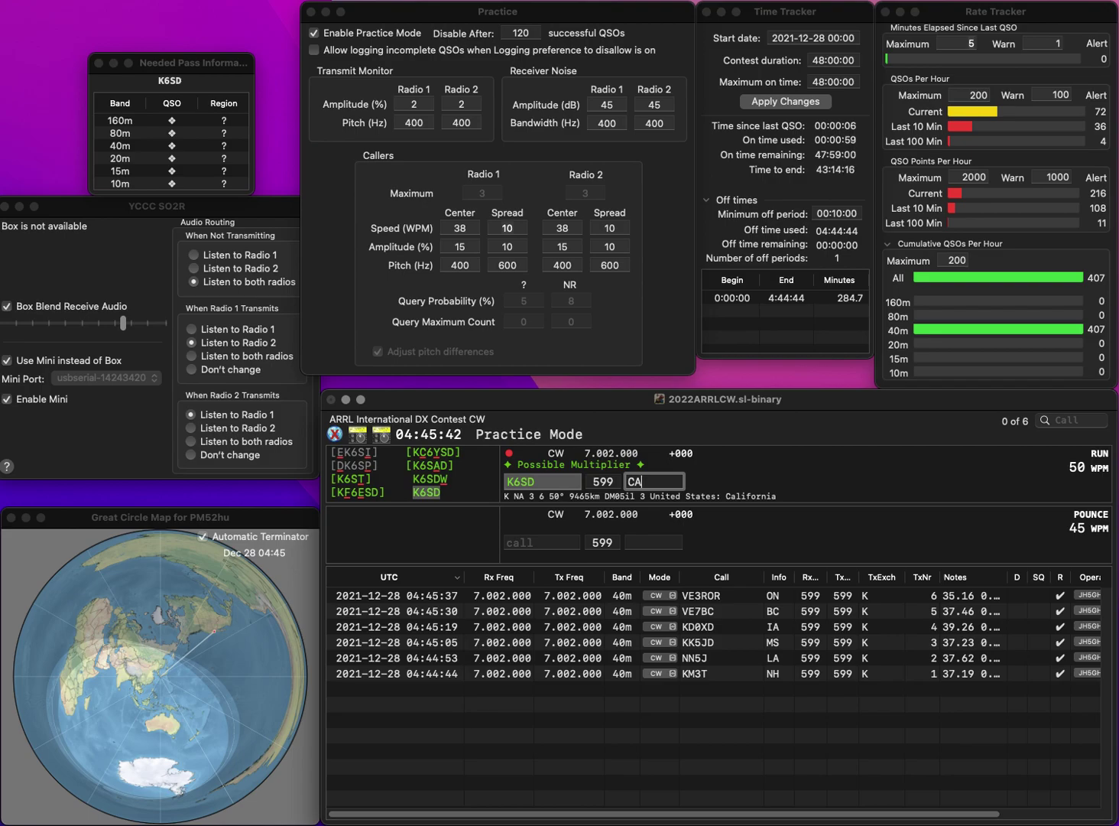
pyautogui.press('Return')
pyautogui.write('W')
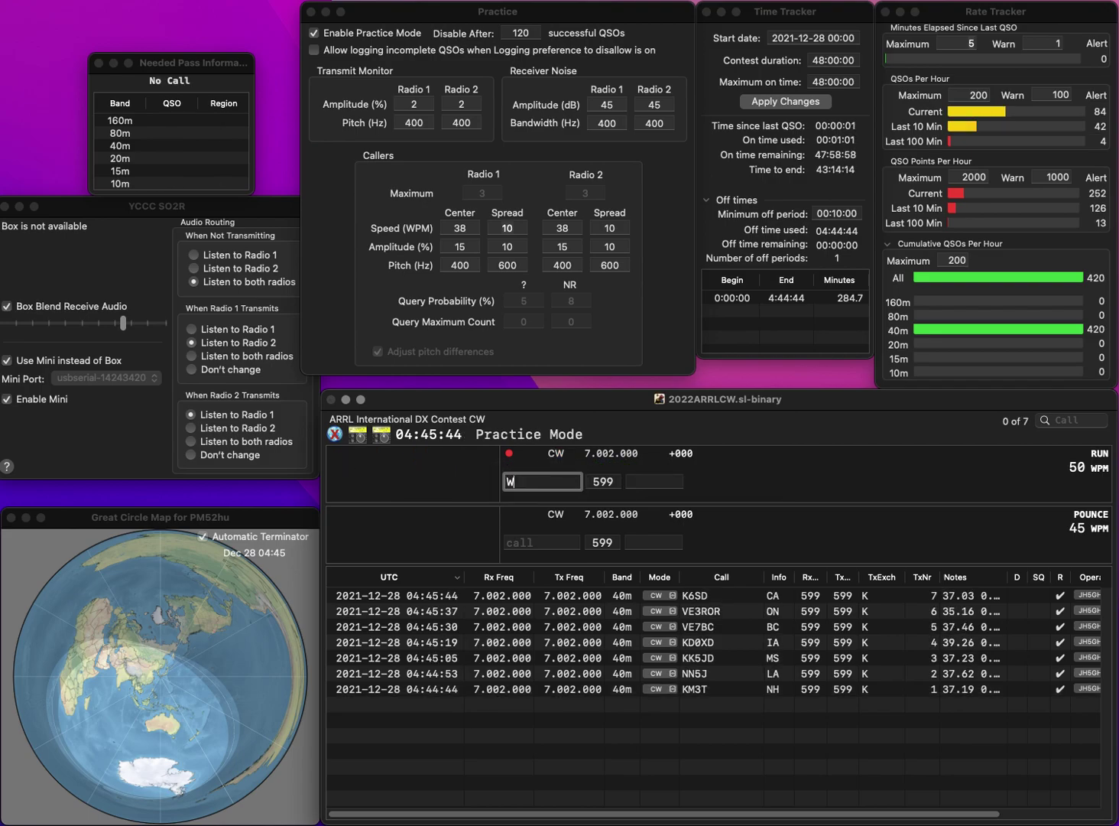
pyautogui.write('5HIO')
pyautogui.press('space')
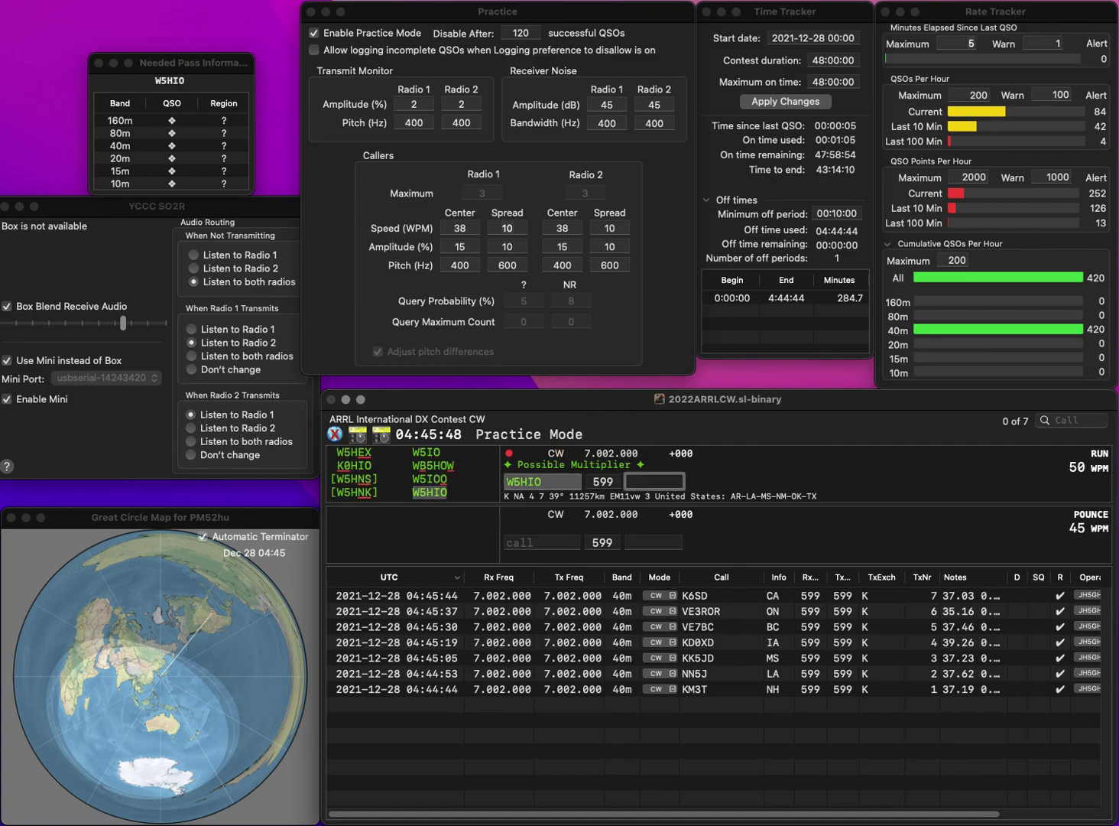
pyautogui.write('MS')
pyautogui.press('Return')
pyautogui.write('W')
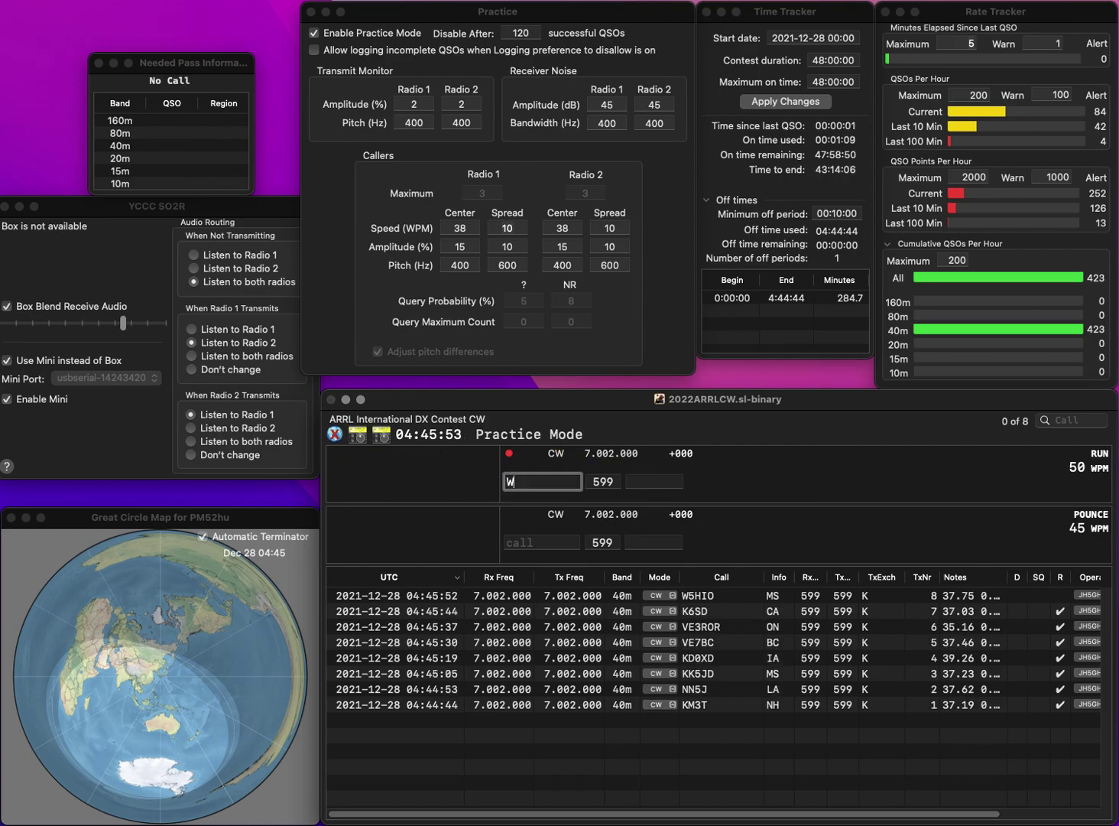
pyautogui.write('6YLD')
pyautogui.press('Return')
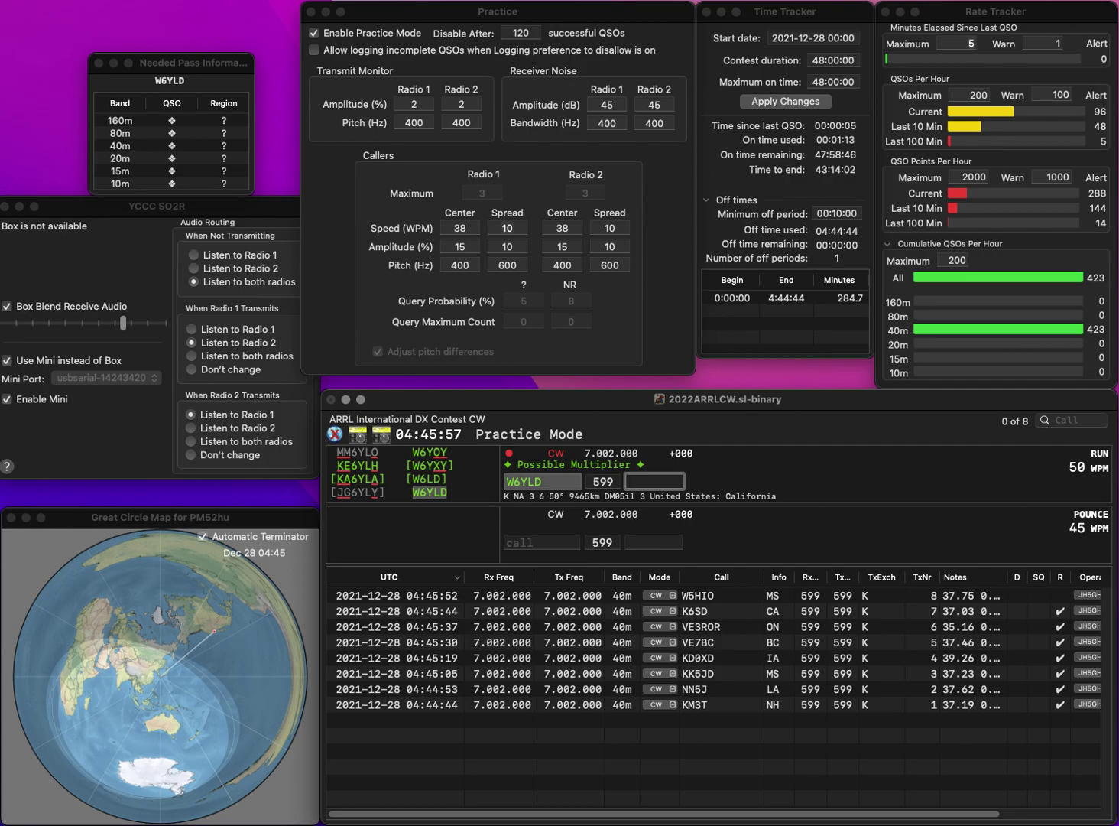
pyautogui.write('CA')
pyautogui.press('Return')
pyautogui.write('W6CQR')
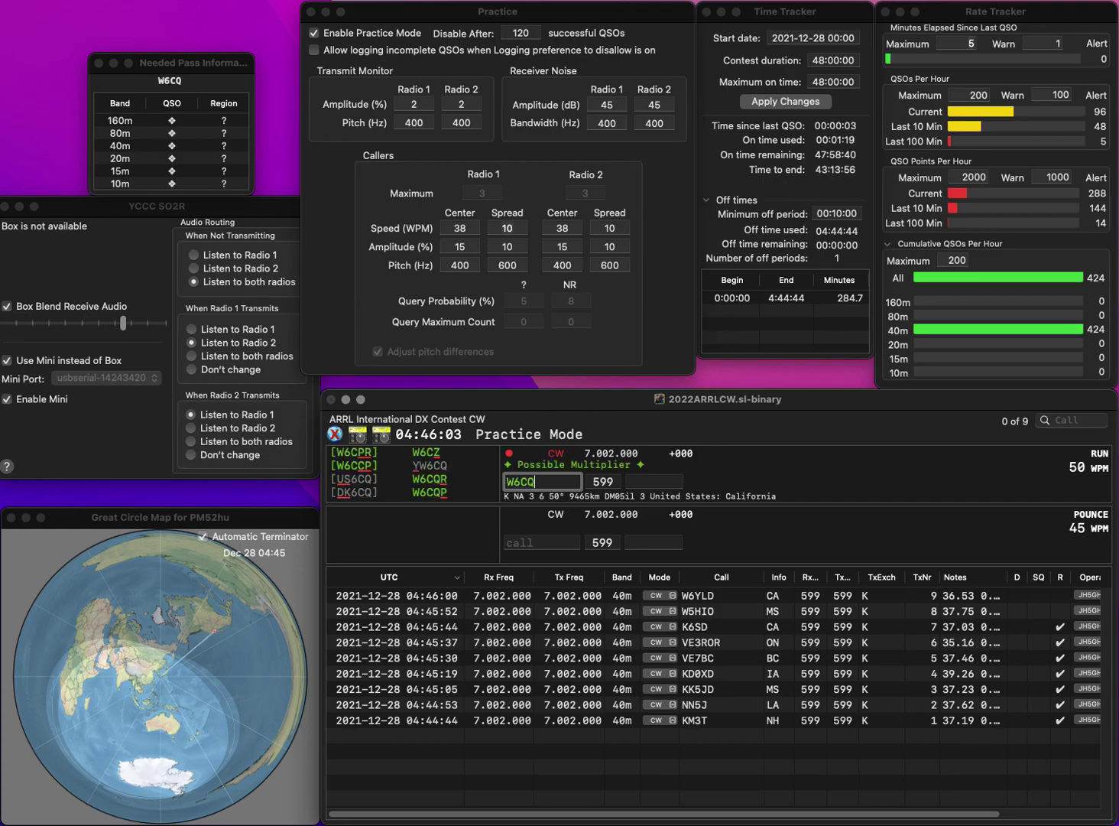
pyautogui.press('space')
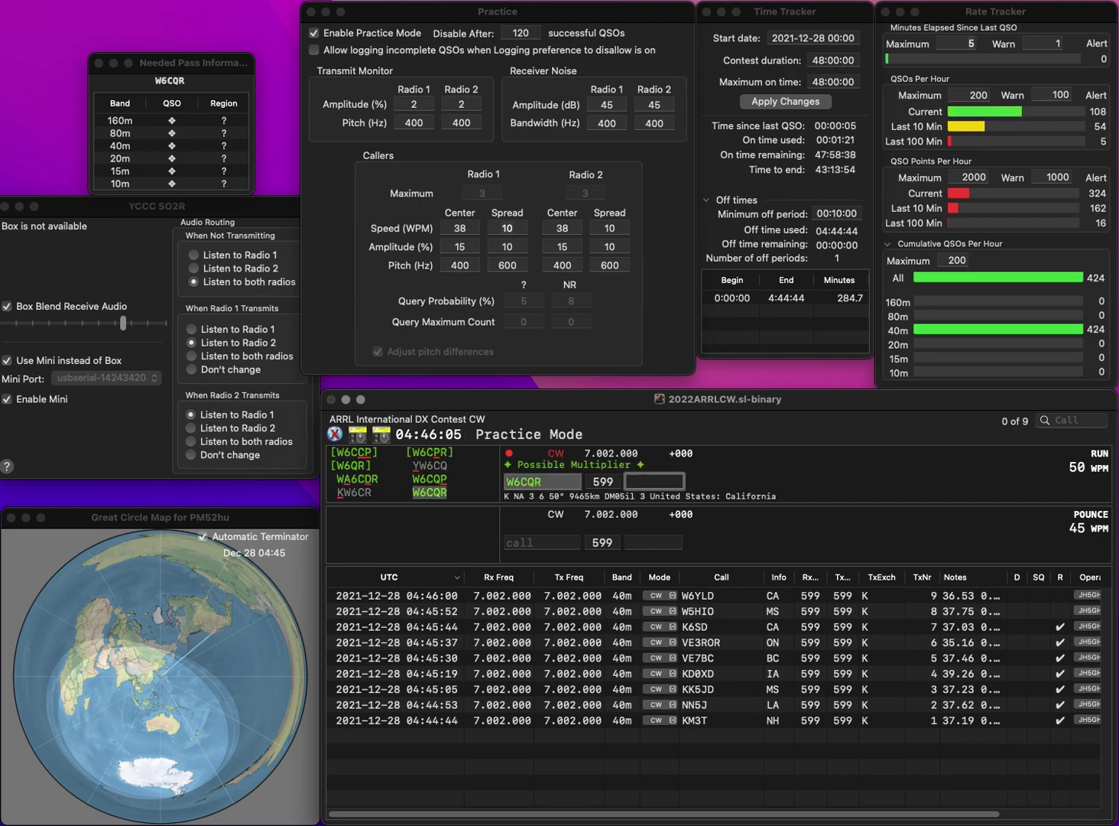
pyautogui.write('CA')
pyautogui.press('Return')
# - Log a run contact with WG3J on 40m CW, with received exchange MD
pyautogui.write('WG3J')
pyautogui.press('space')
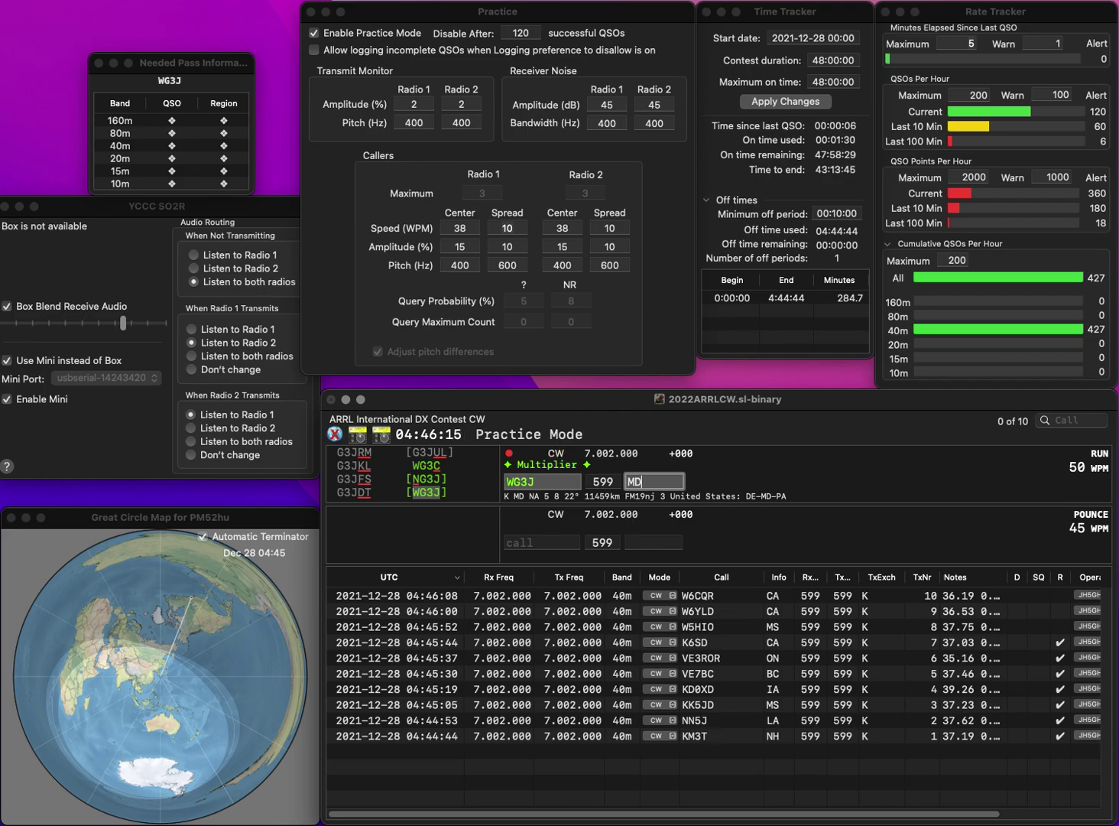
pyautogui.press('Return')
# - Log a run contact with KC1V on 40m CW, with received exchange VT
pyautogui.write('KC1V')
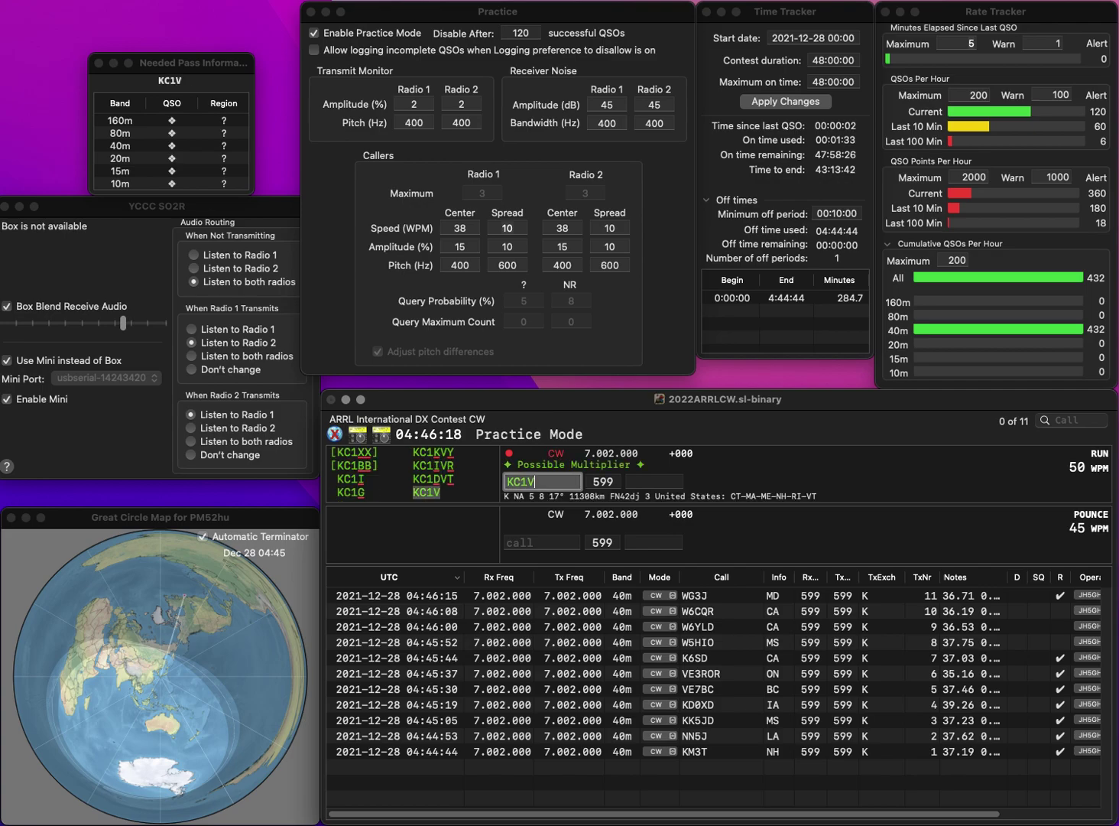
pyautogui.press('space')
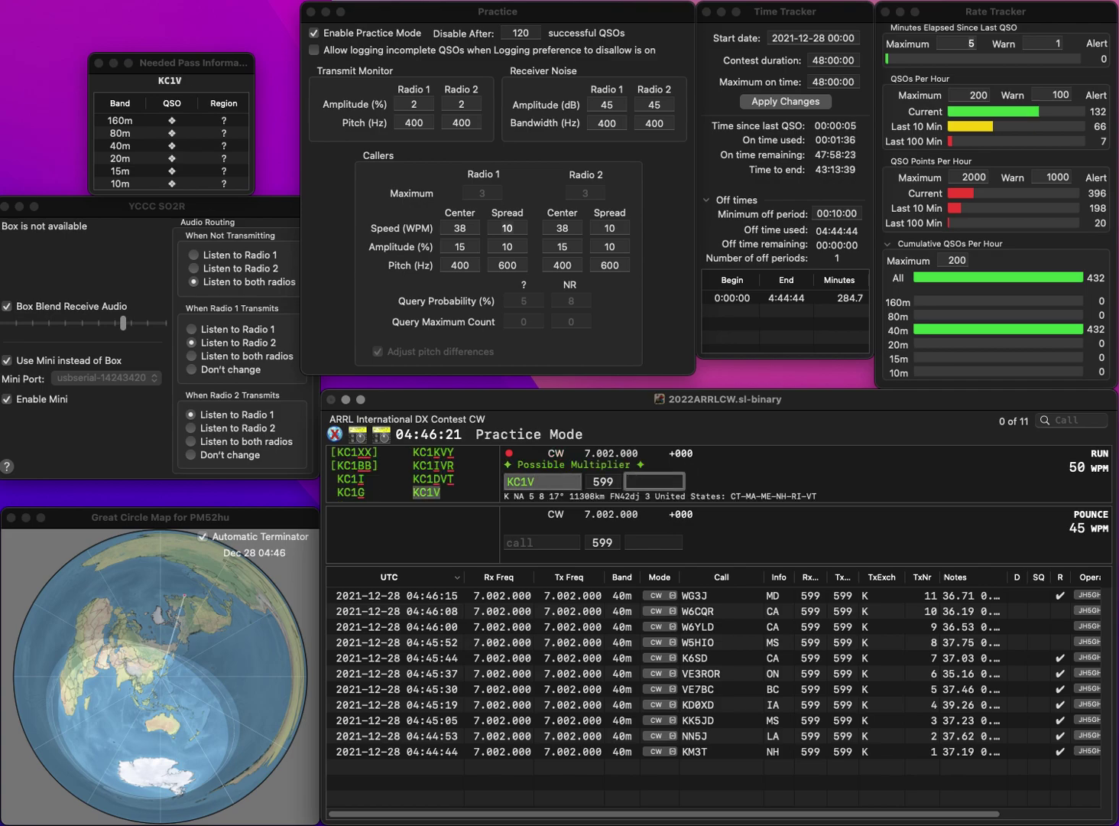
pyautogui.write('VT')
pyautogui.press('Return')
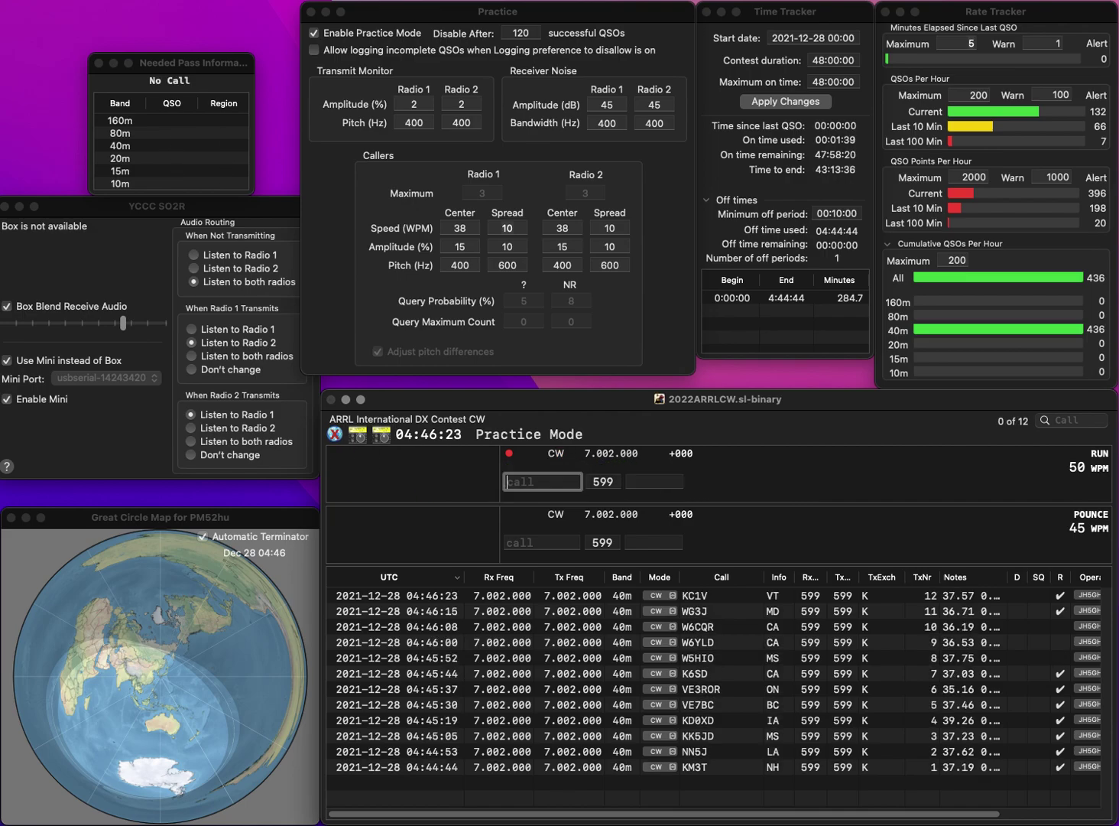
pyautogui.write('KB')
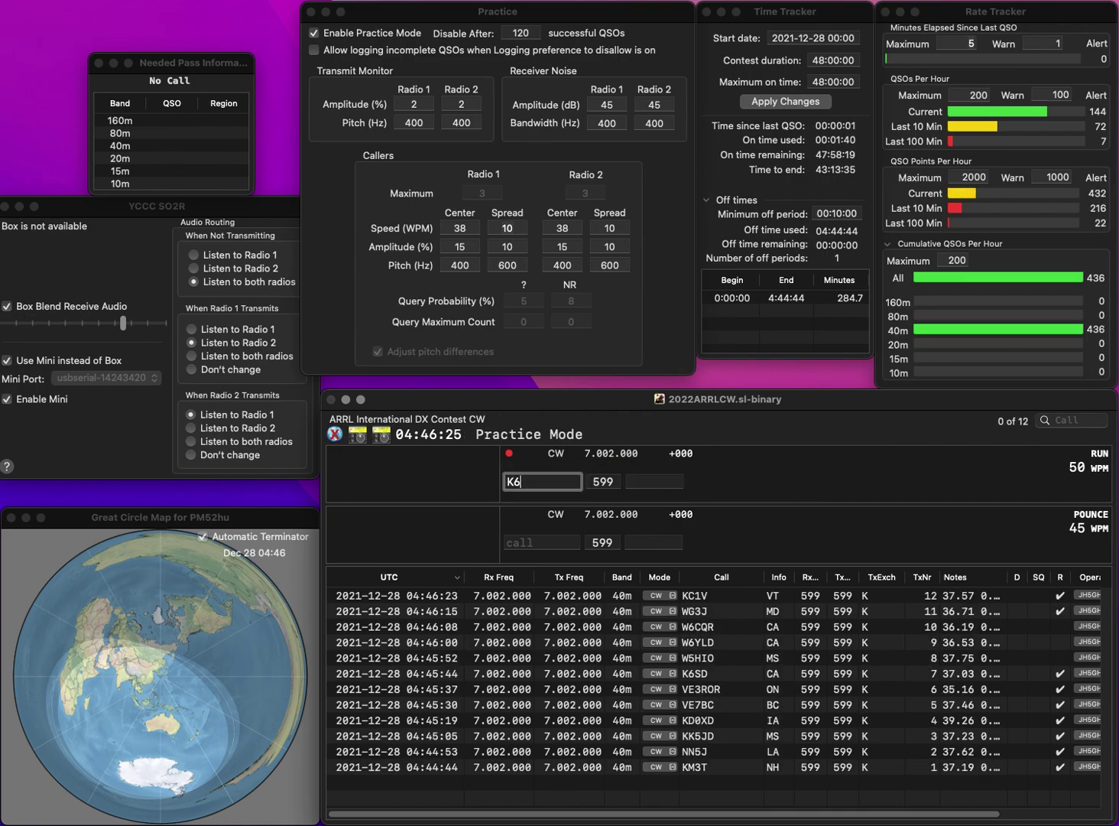
pyautogui.write('1')
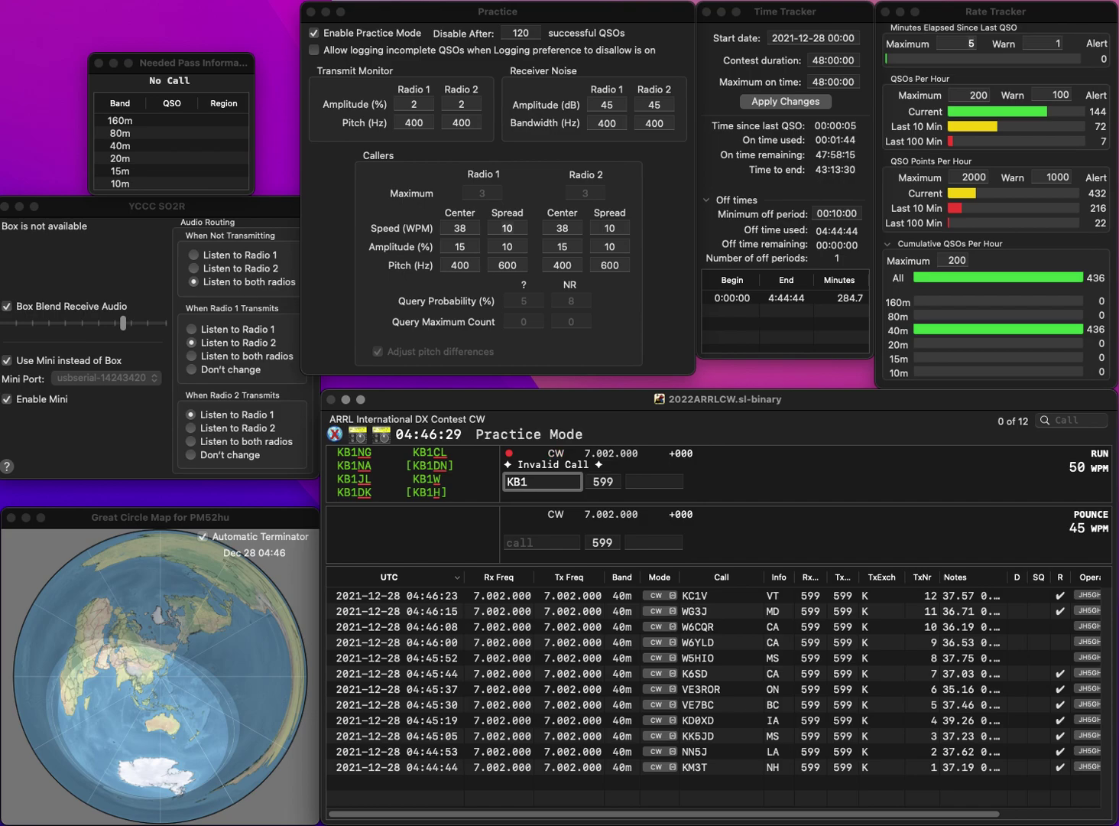
pyautogui.write('FRK')
pyautogui.press('Return')
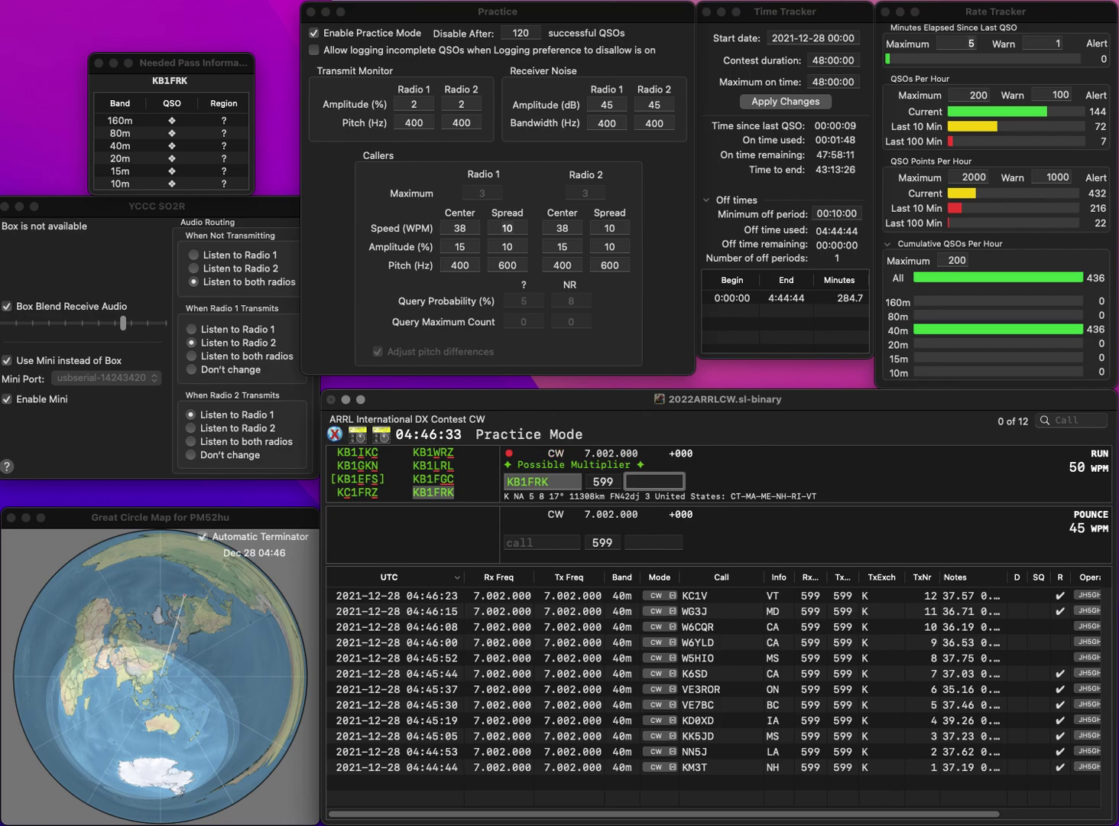
pyautogui.write('ME')
pyautogui.press('Return')
pyautogui.write('K')
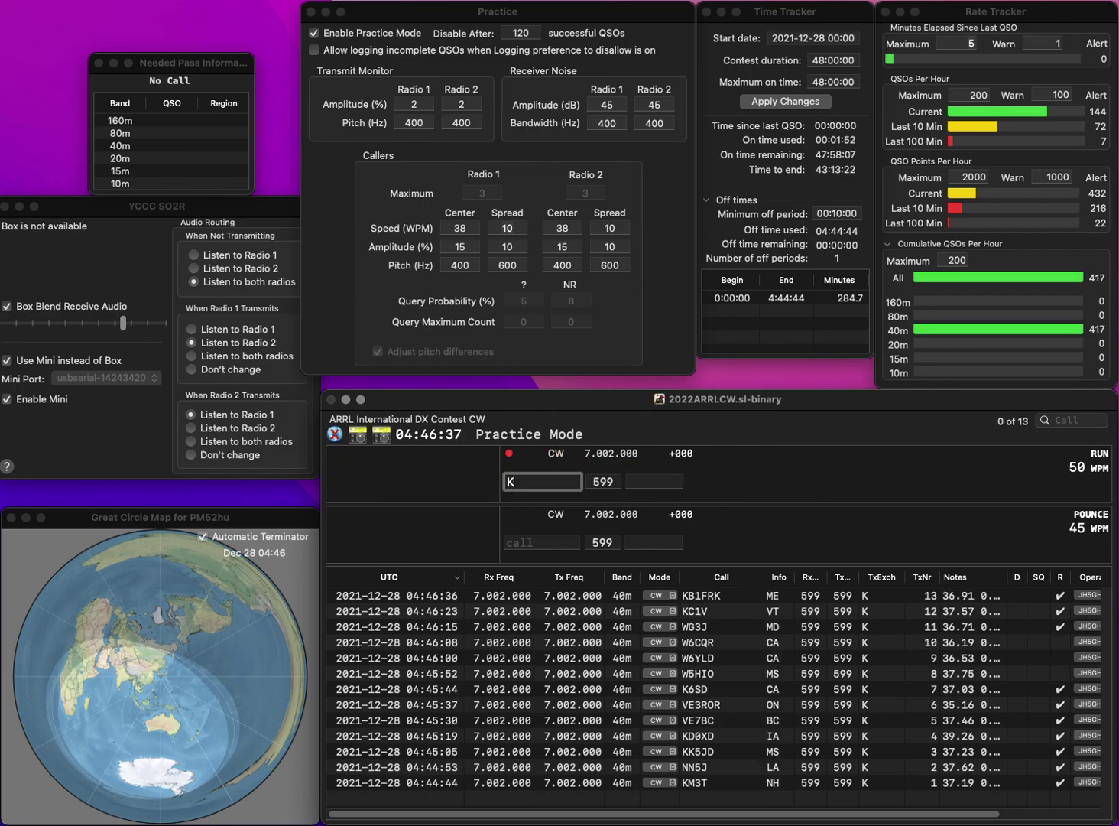
pyautogui.write('G2S')
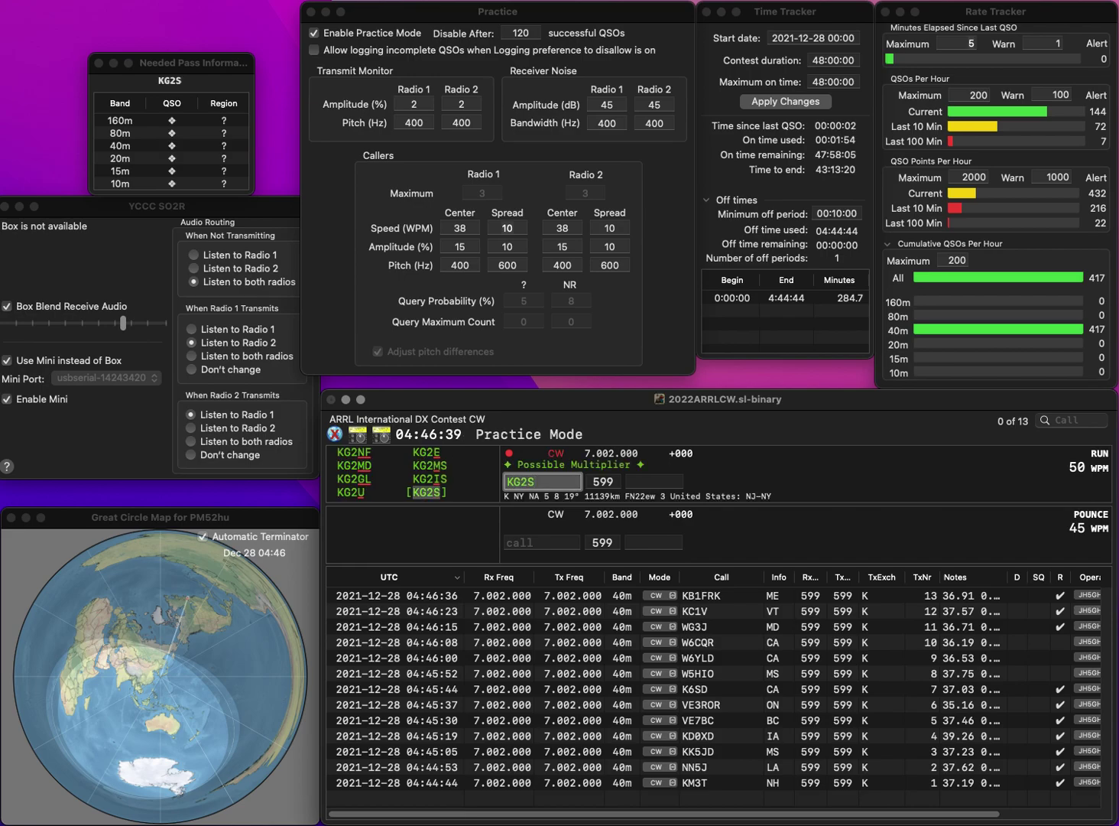
pyautogui.press('space')
pyautogui.write('NY')
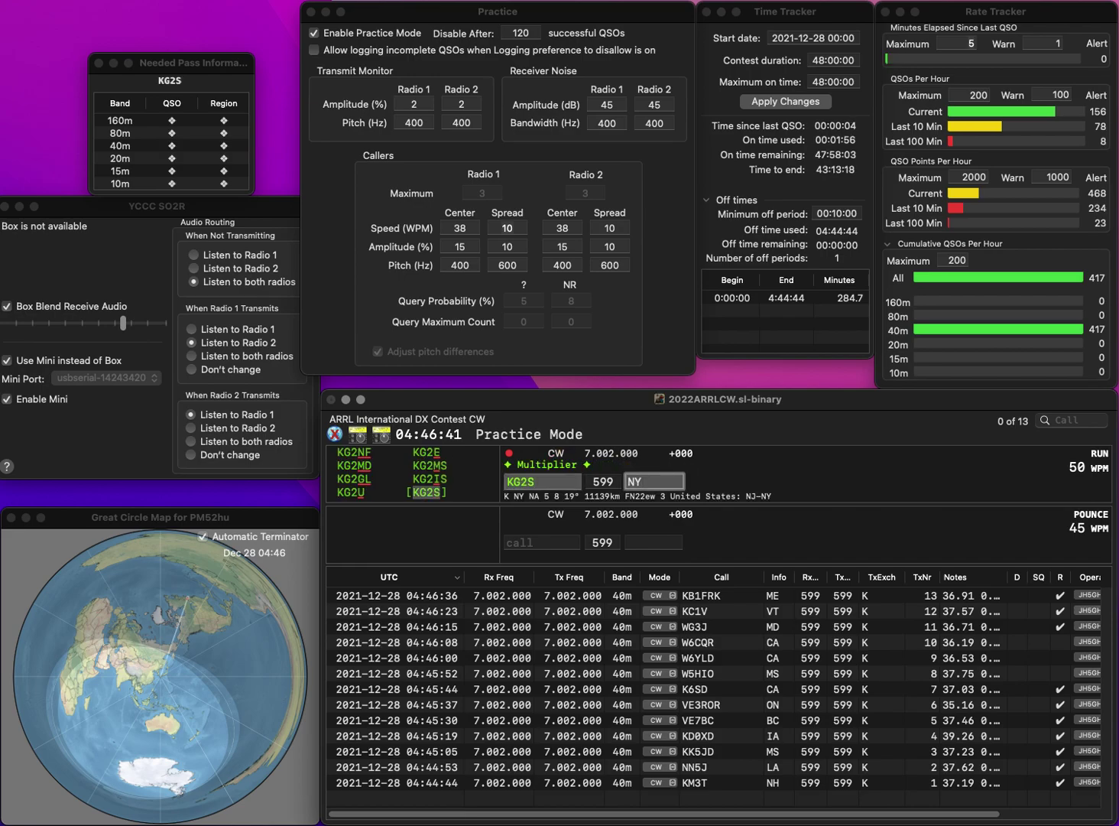
pyautogui.press('Return')
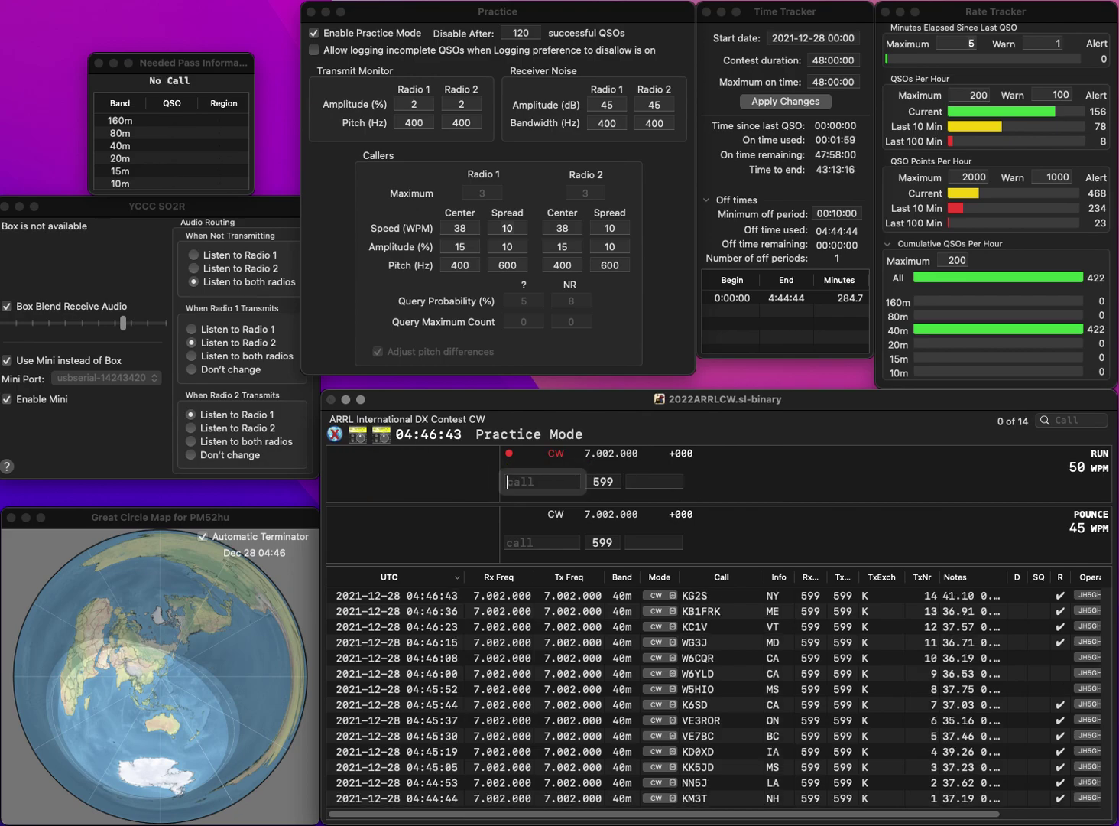
pyautogui.write('N9NC')
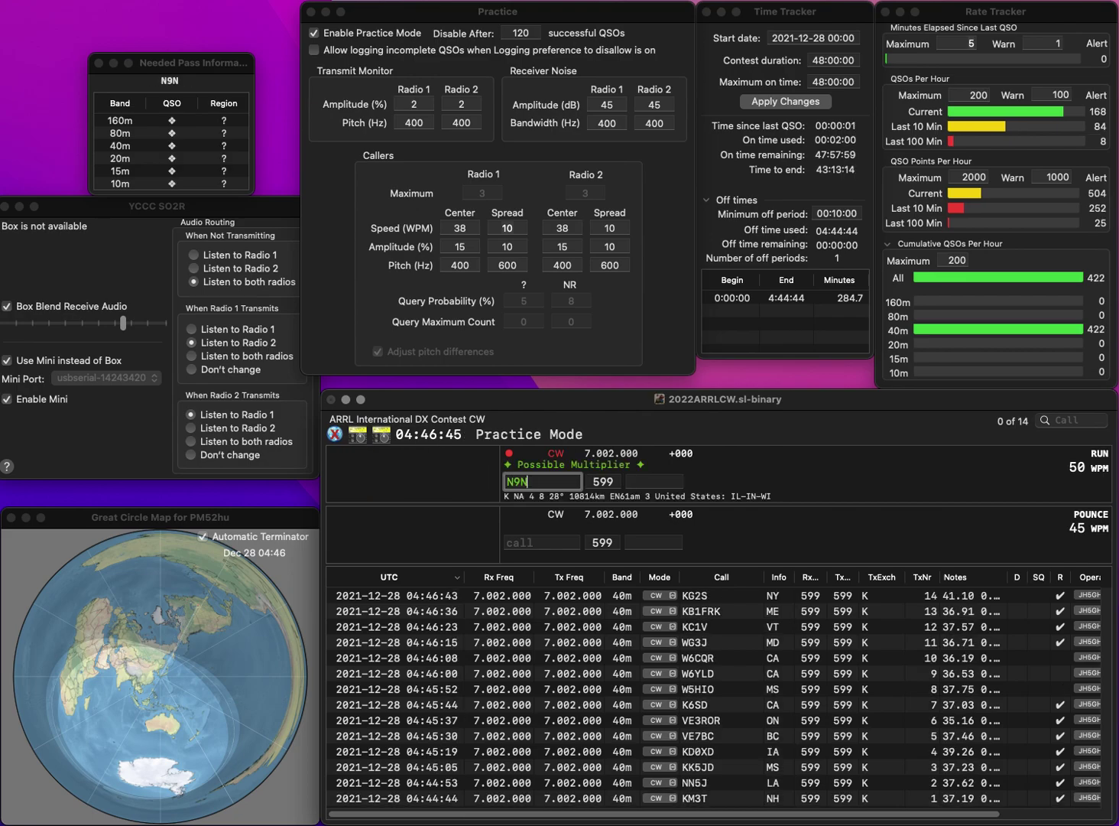
pyautogui.press('space')
pyautogui.write('NH')
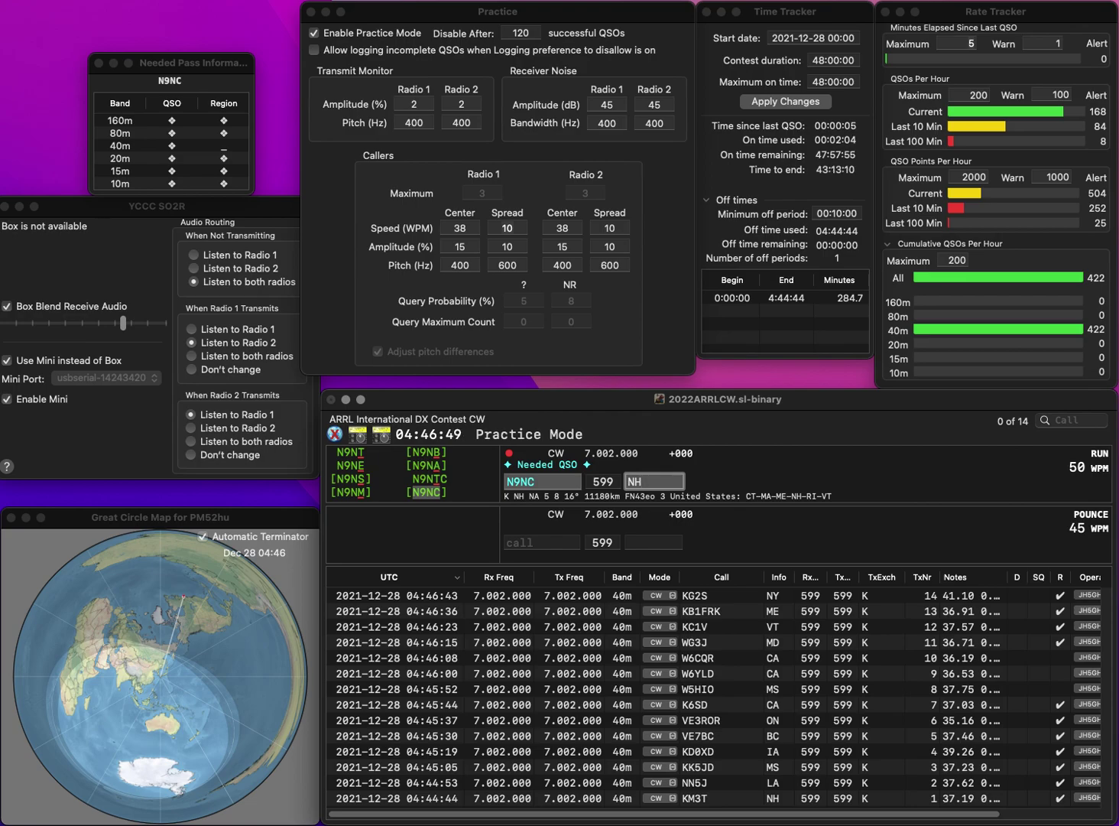
pyautogui.press('Return')
# - Log a run contact with AK4CJ on 40m CW, with received exchange TN
pyautogui.write('AK')
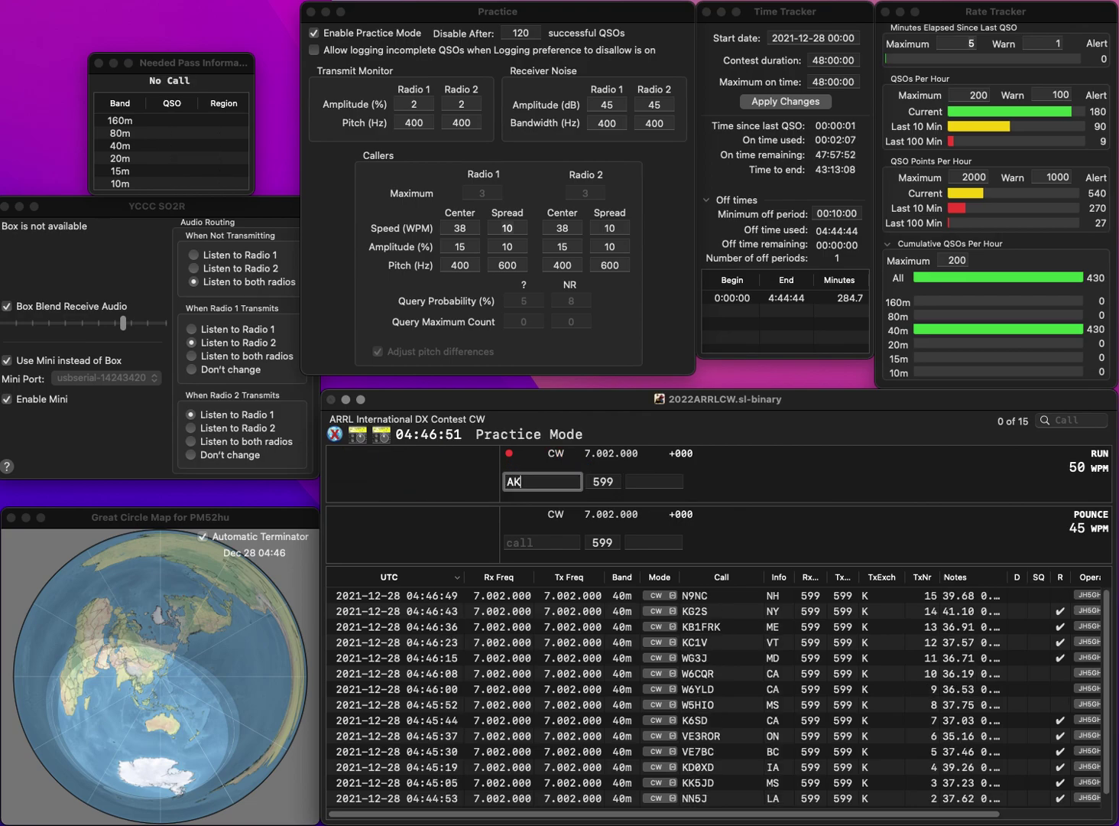
pyautogui.write('4CJ')
pyautogui.press('Tab')
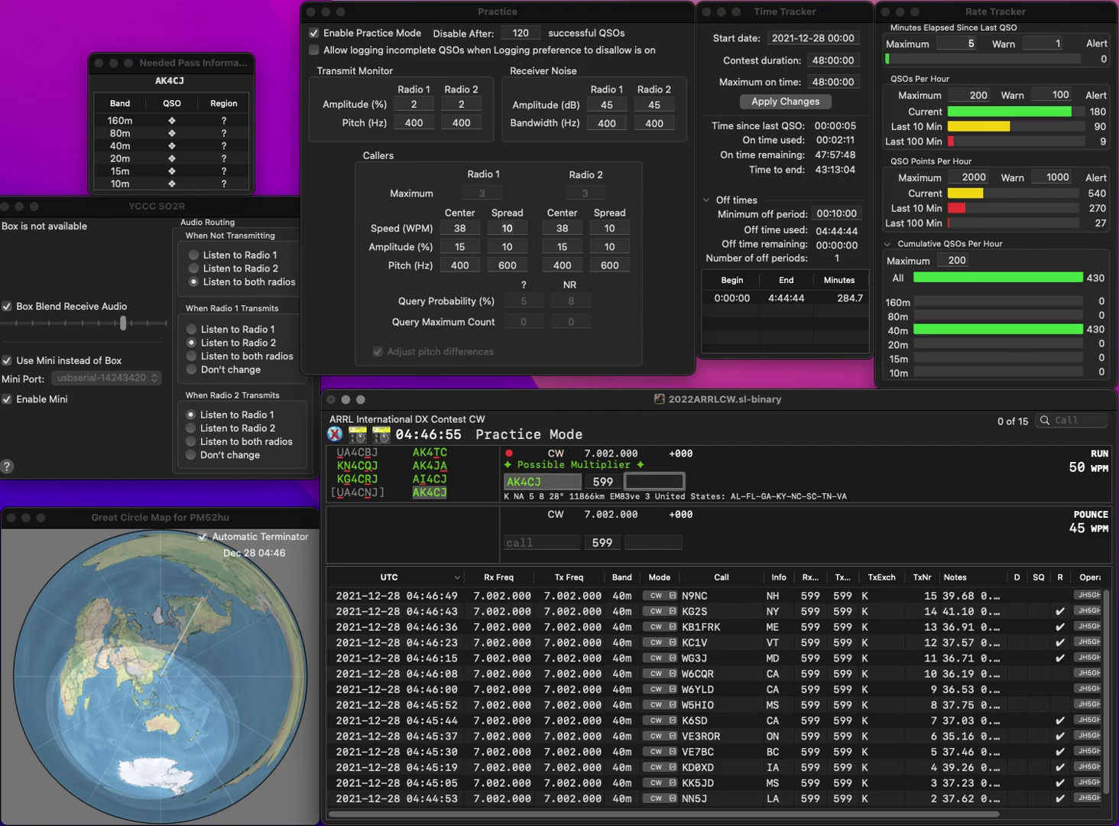
pyautogui.write('TN')
pyautogui.press('Return')
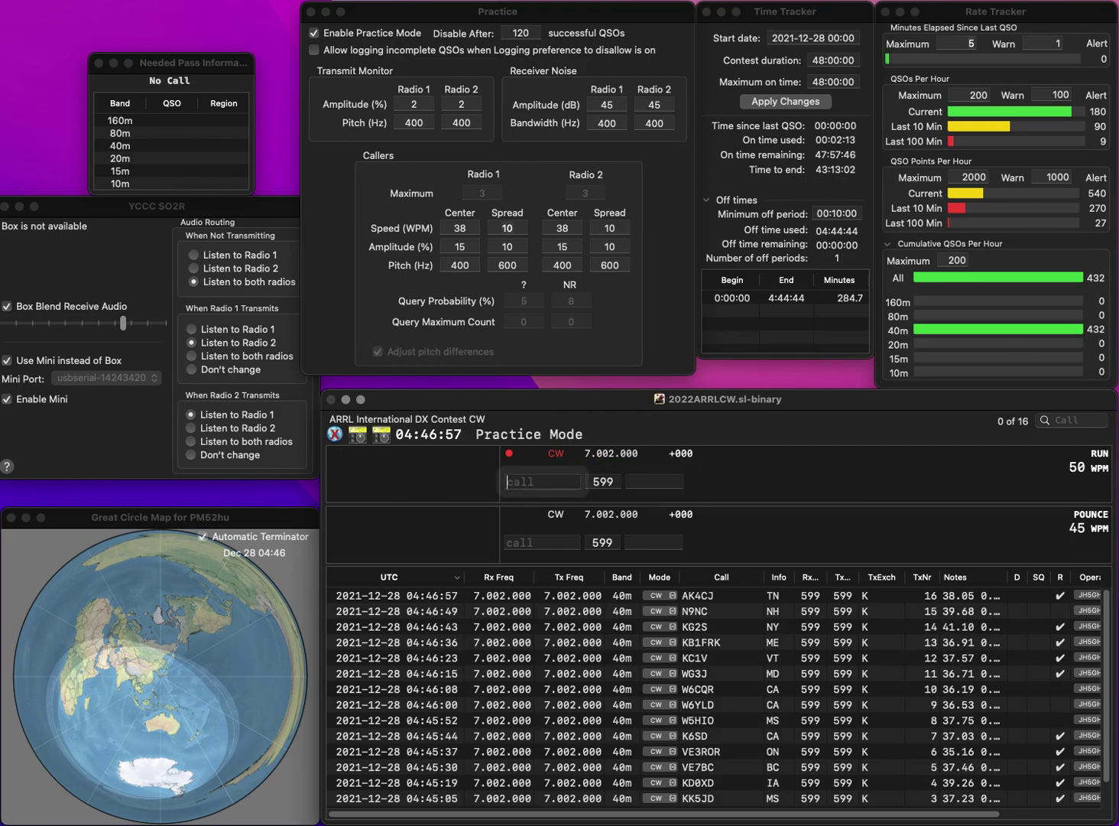
pyautogui.write('KC')
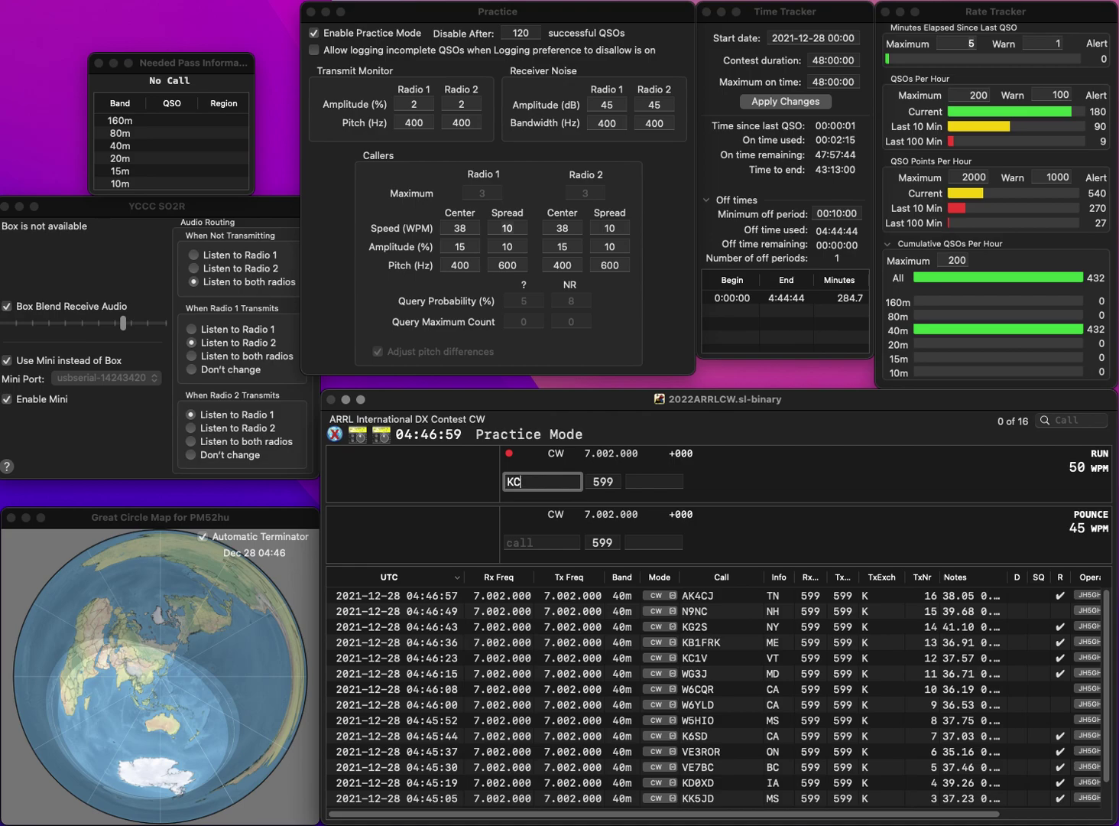
pyautogui.write('0QIK')
pyautogui.press('space')
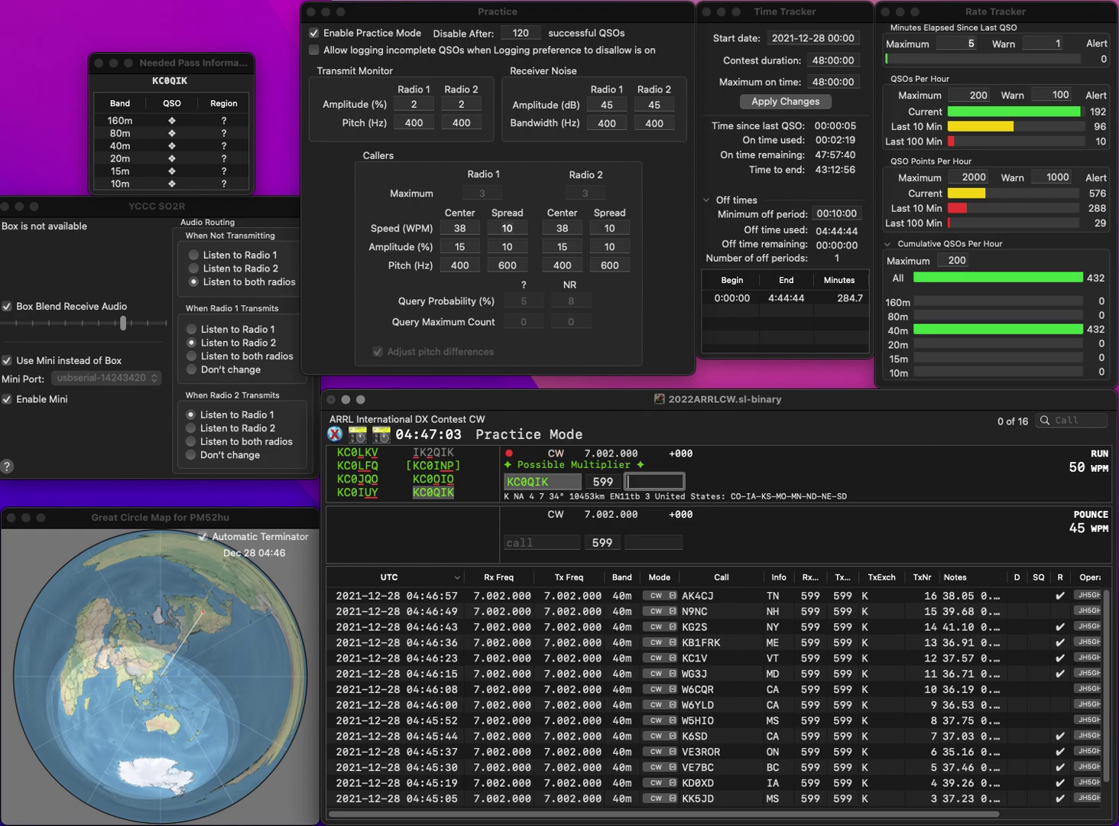
pyautogui.write('NE')
pyautogui.press('Return')
# - Log a run contact with KC6R on 40m CW, with received exchange CA
pyautogui.write('KC6R')
pyautogui.press('Return')
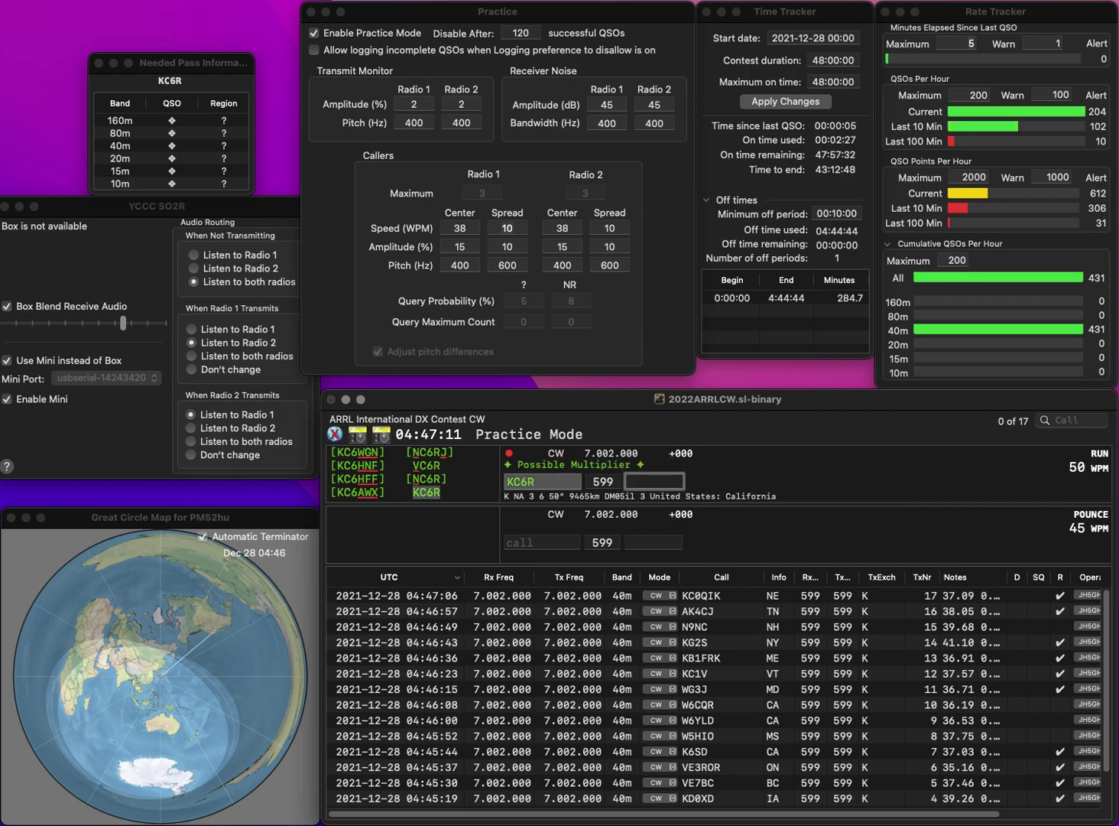
pyautogui.write('CA')
pyautogui.press('Return')
# - Log a run contact with KC1IEB on 40m CW, with received exchange ME
pyautogui.write('KC1IID')
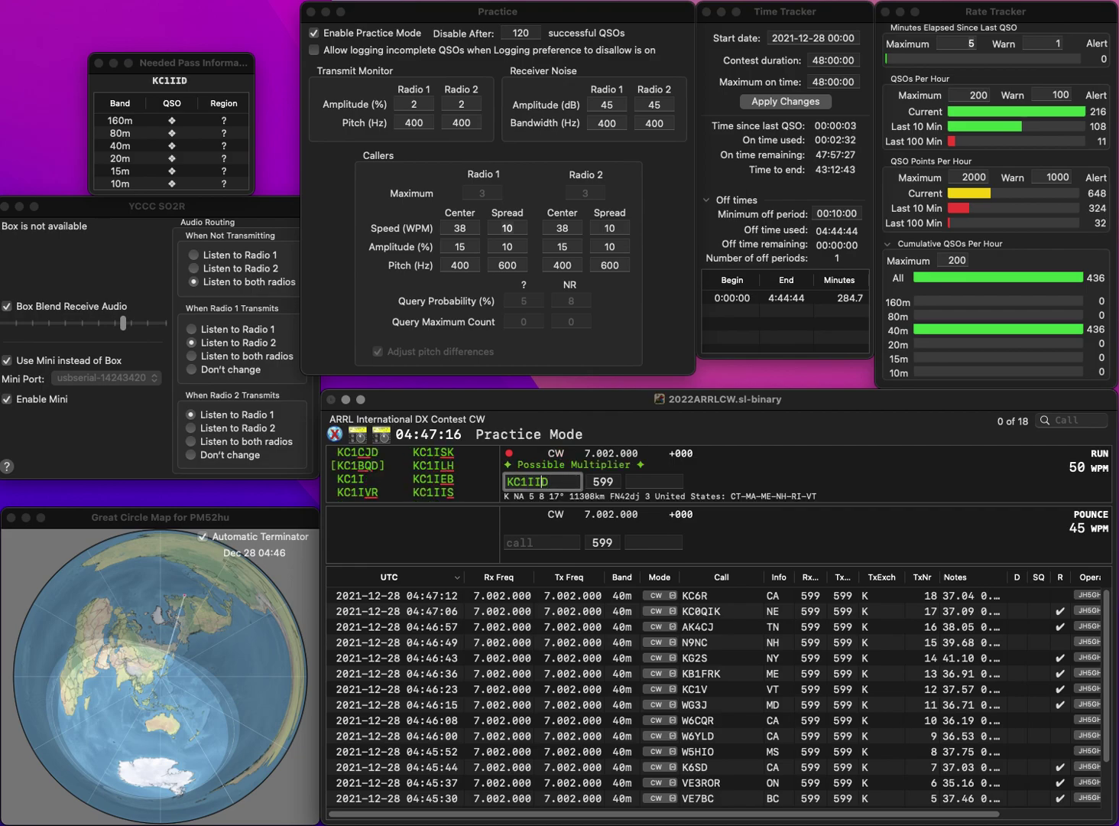
pyautogui.press('BackSpace')
pyautogui.write('EB')
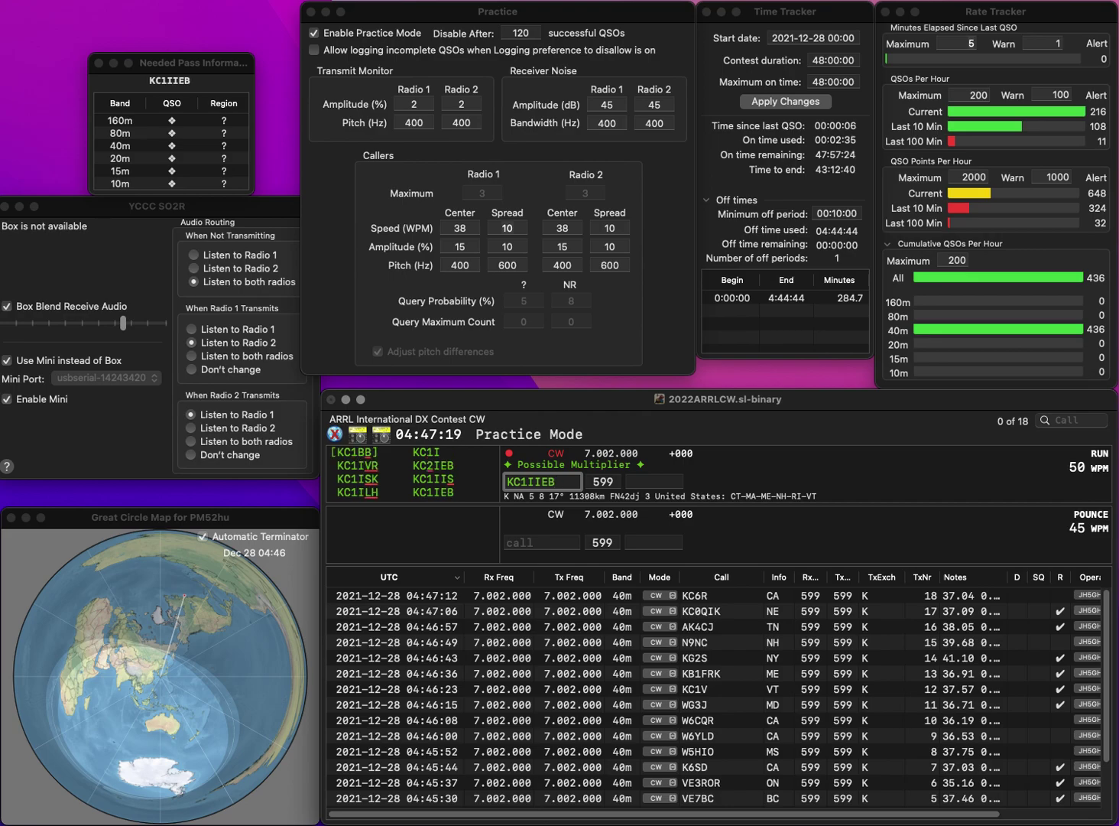
pyautogui.press('BackSpace')
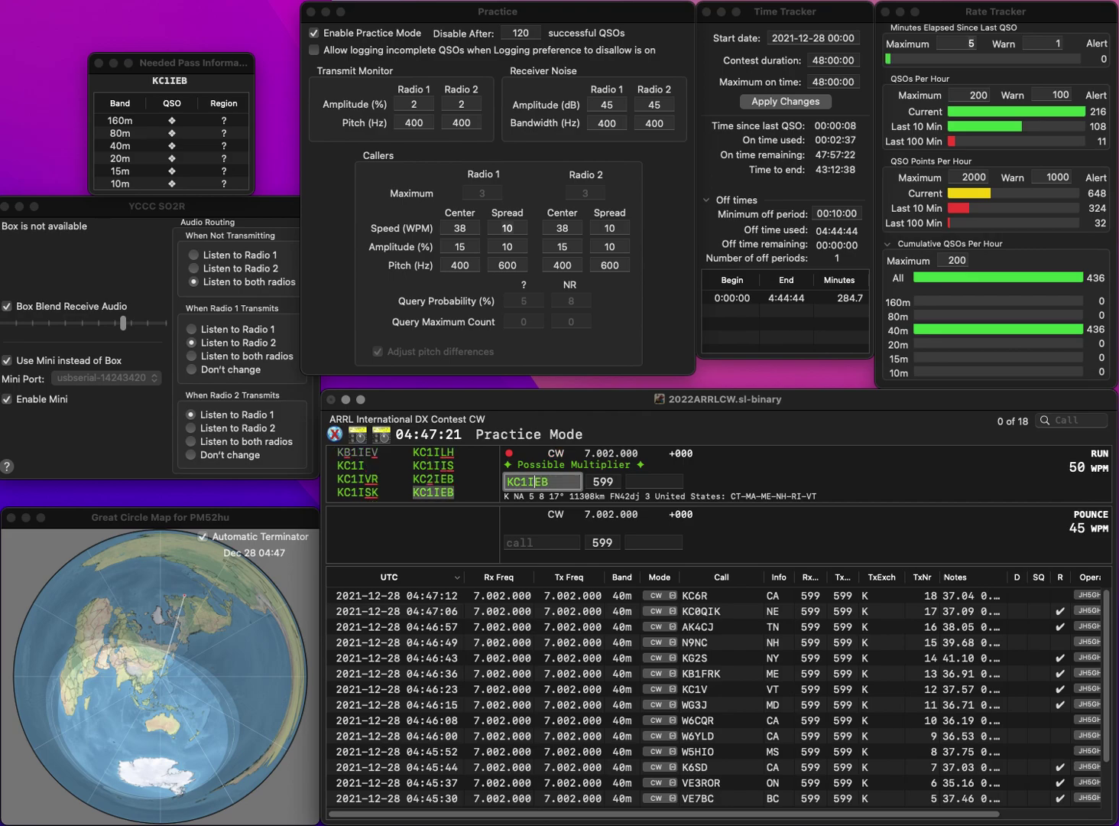
pyautogui.press('Tab')
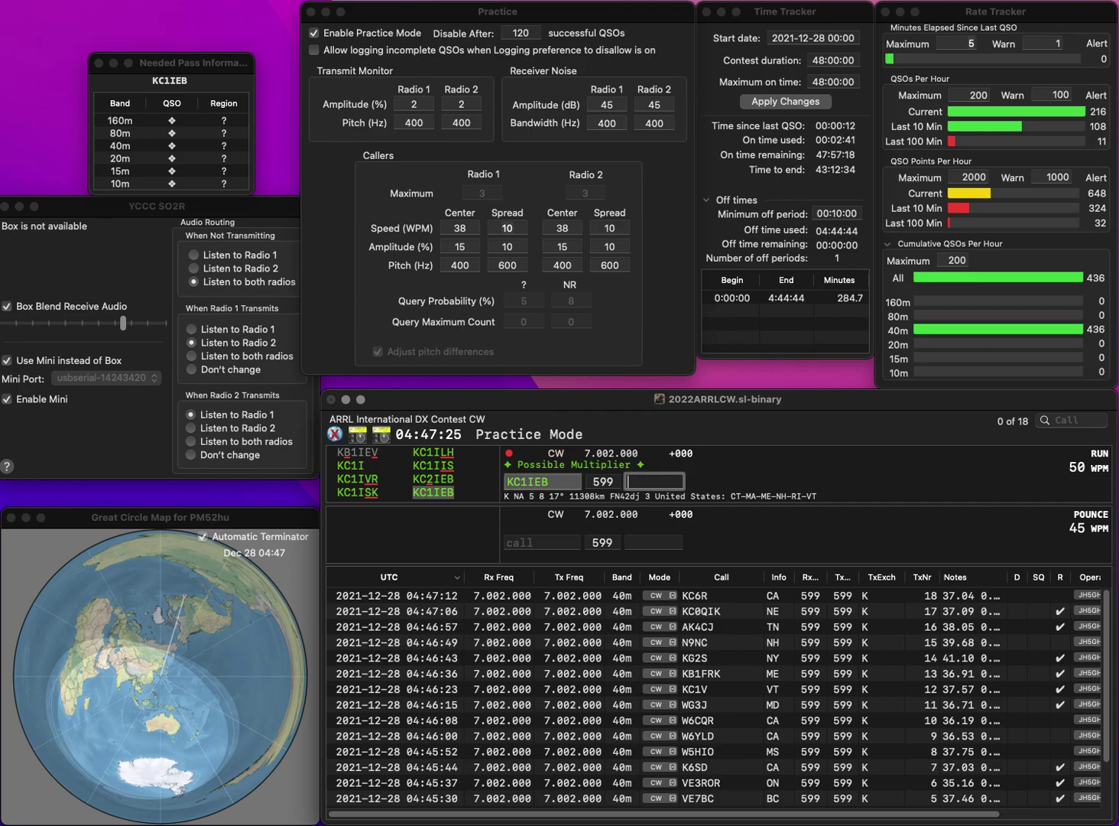
pyautogui.write('ME')
pyautogui.press('Return')
pyautogui.write('A')
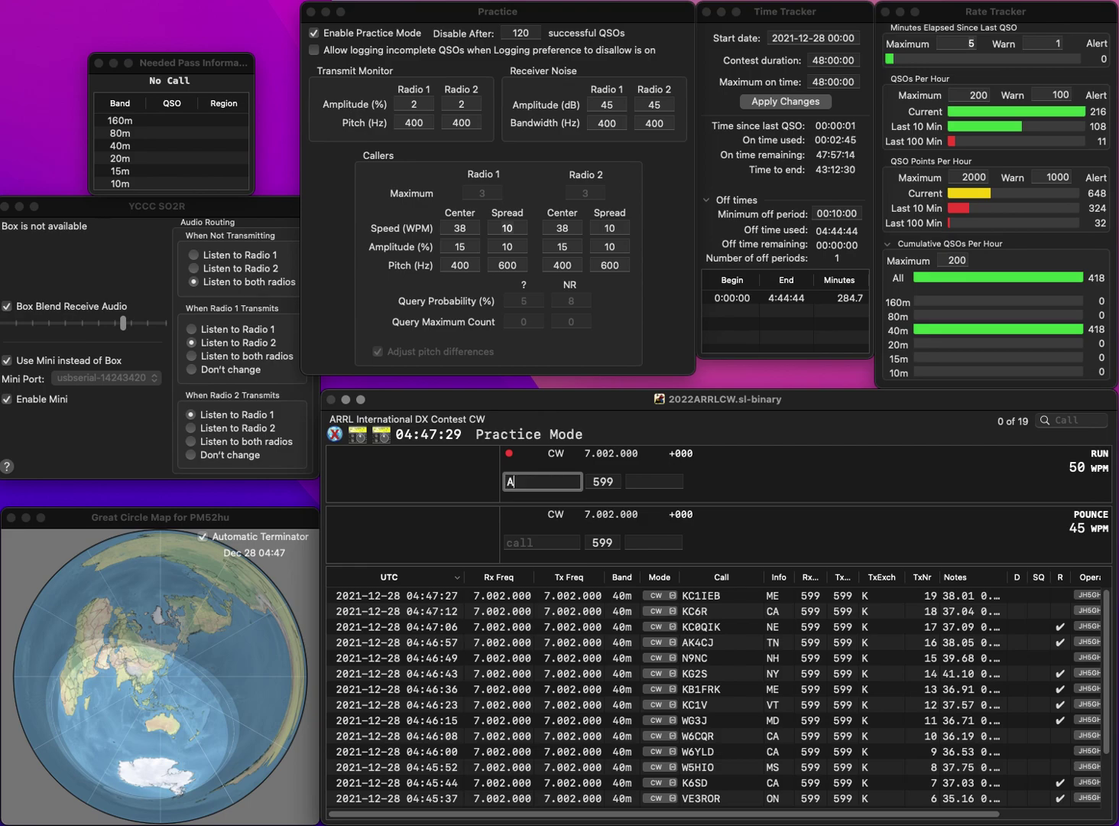
pyautogui.write('OR')
pyautogui.press('Left')
pyautogui.press('Left')
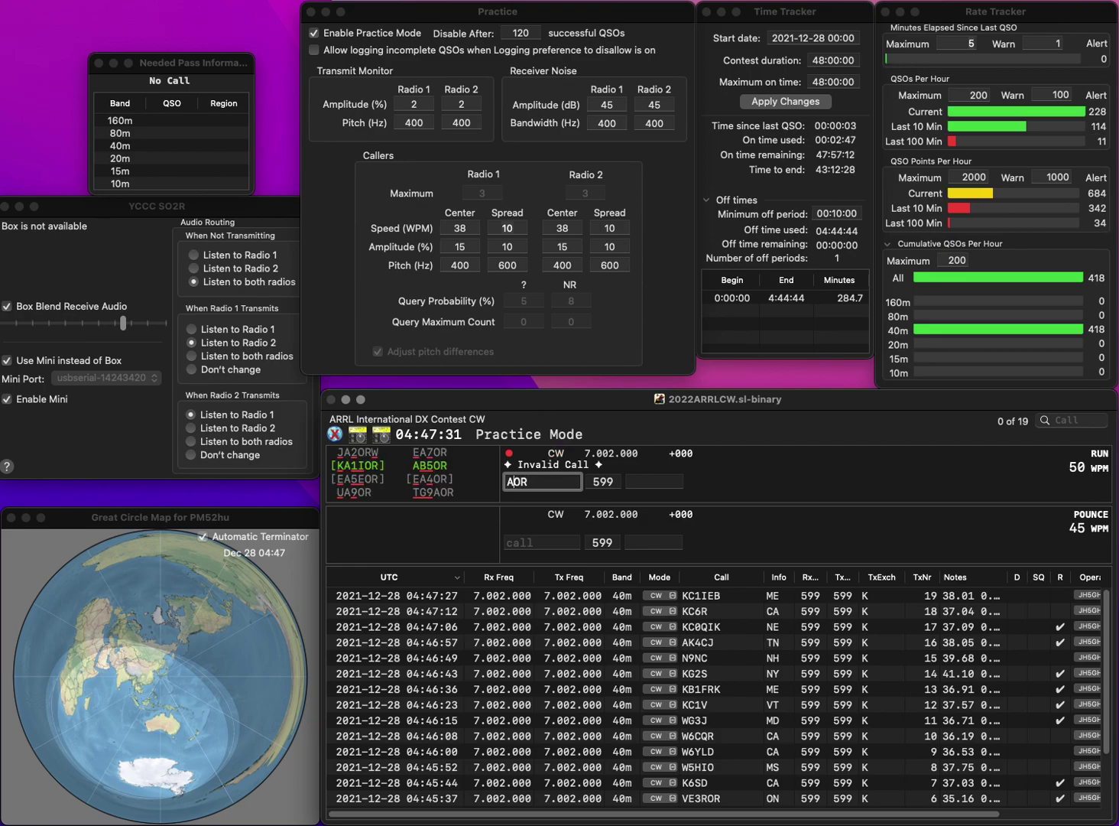
pyautogui.write('B5')
pyautogui.press('space')
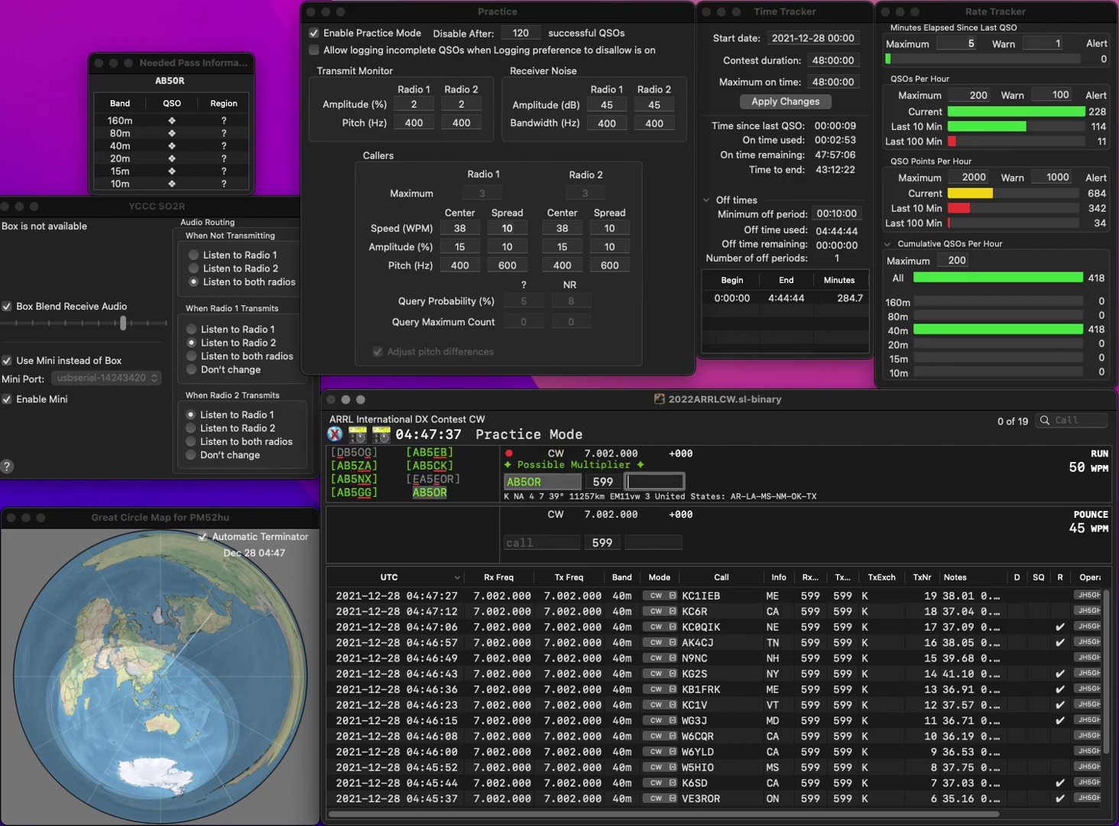
pyautogui.write('NM')
pyautogui.press('Return')
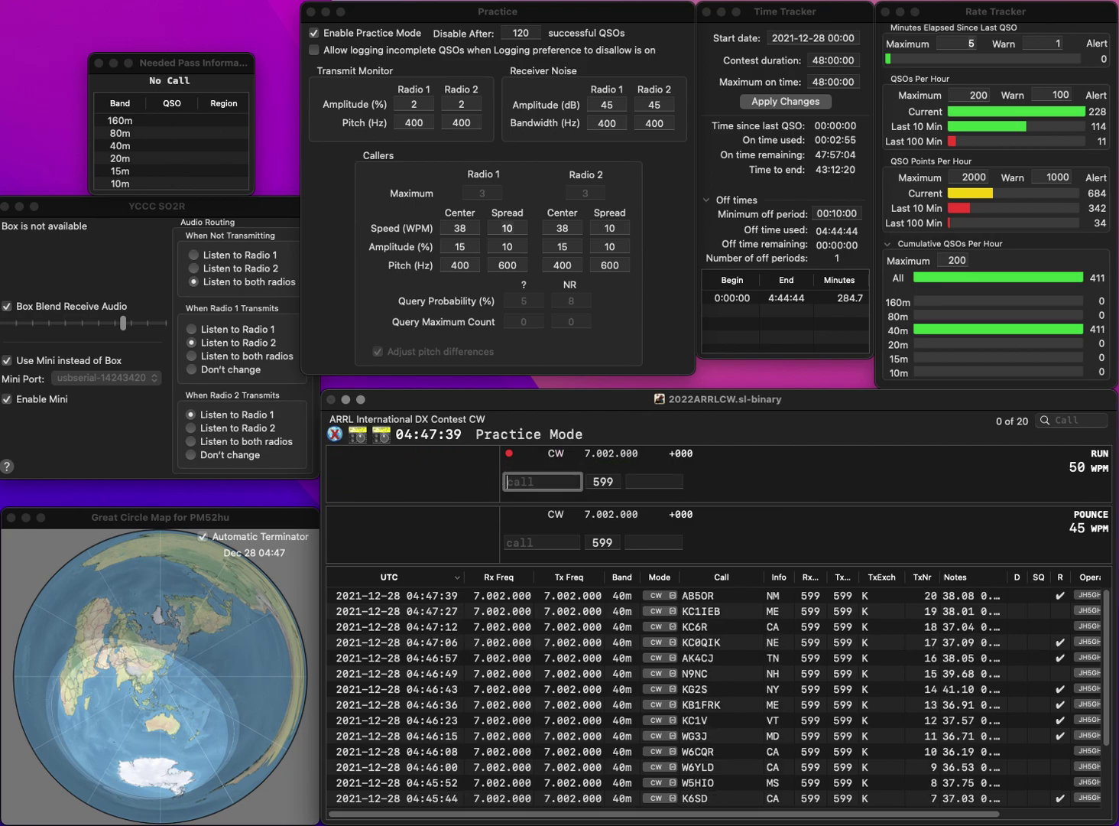
# - Log a run contact with KO9A on 40m CW, with received exchange IN
pyautogui.write('KO9A')
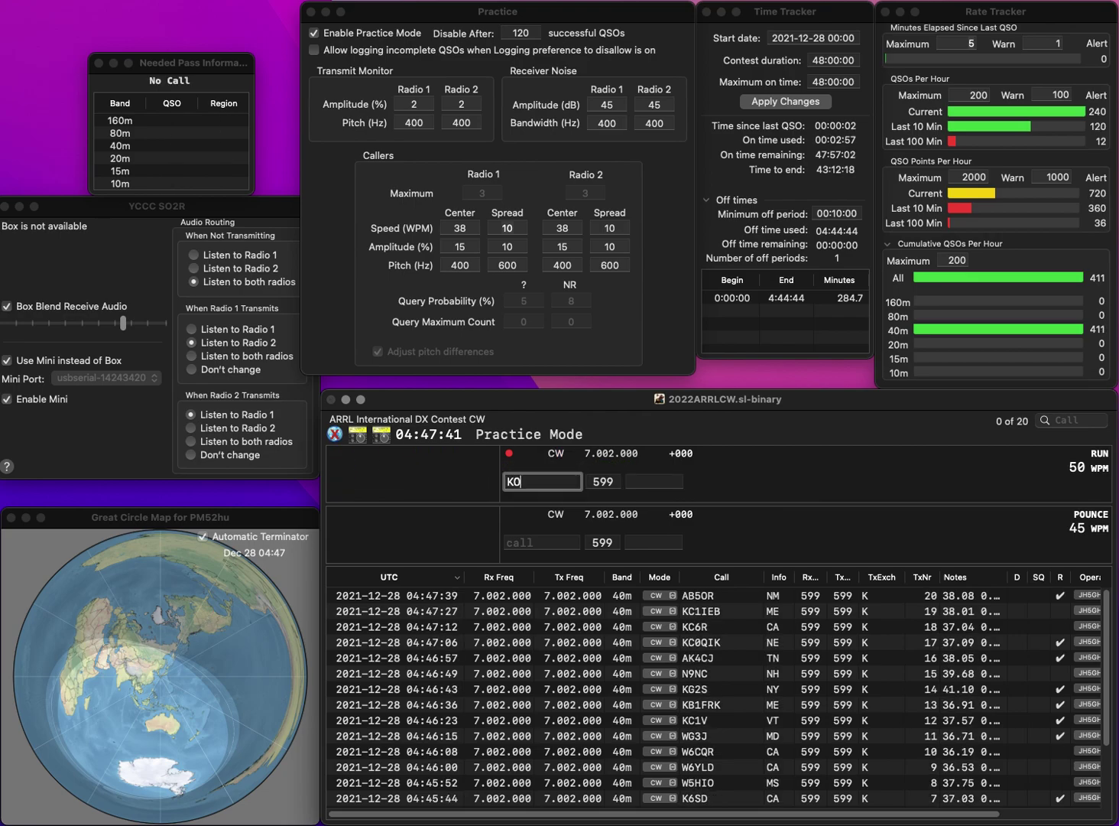
pyautogui.press('Tab')
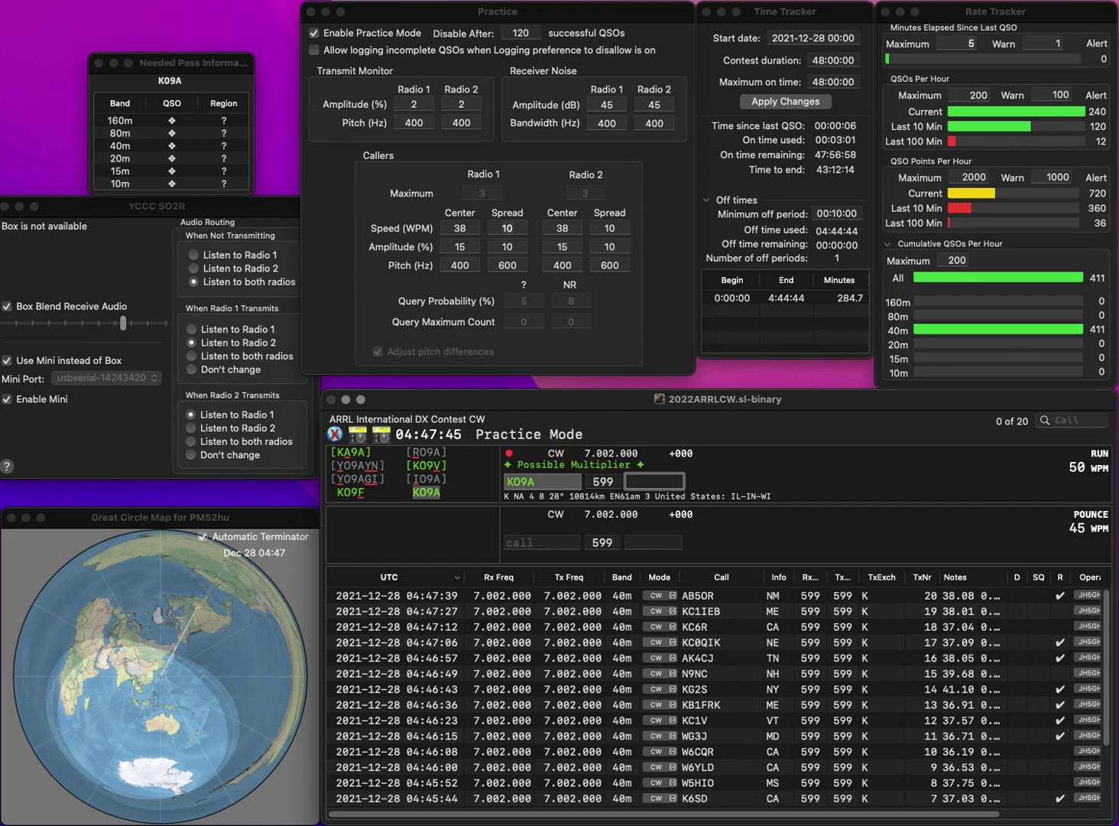
pyautogui.write('IN')
pyautogui.press('Return')
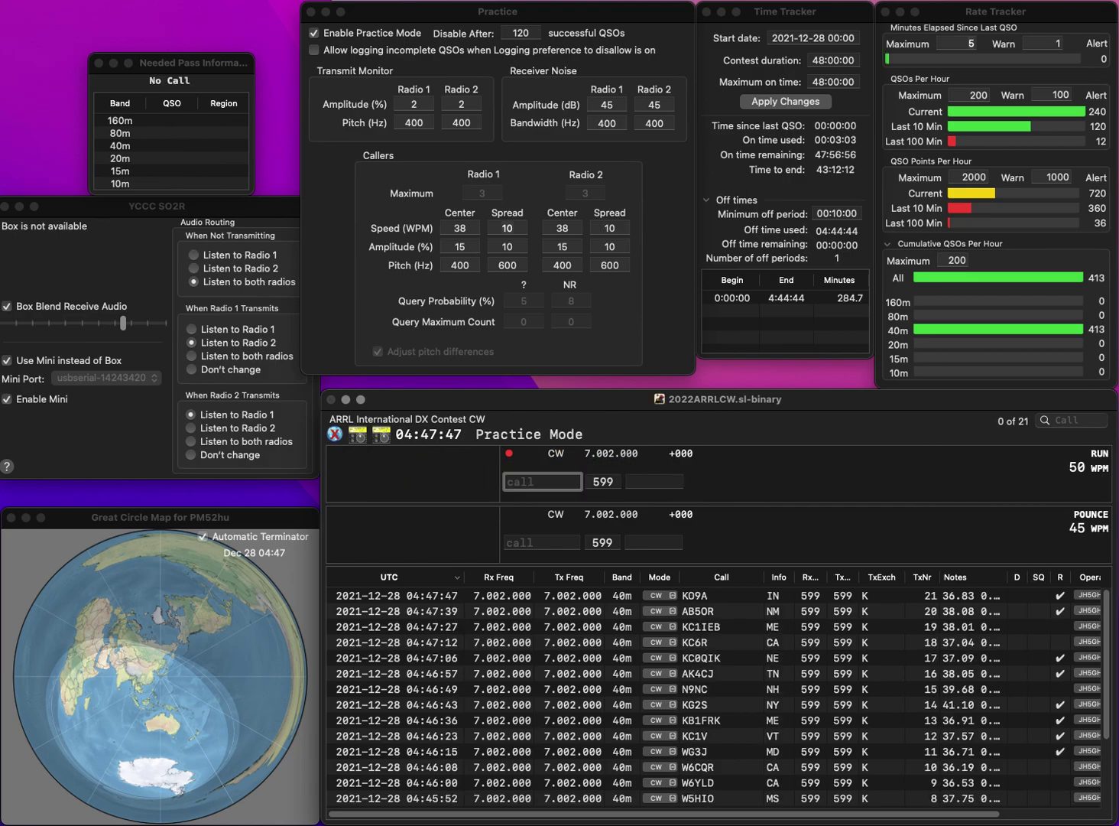
pyautogui.write('1')
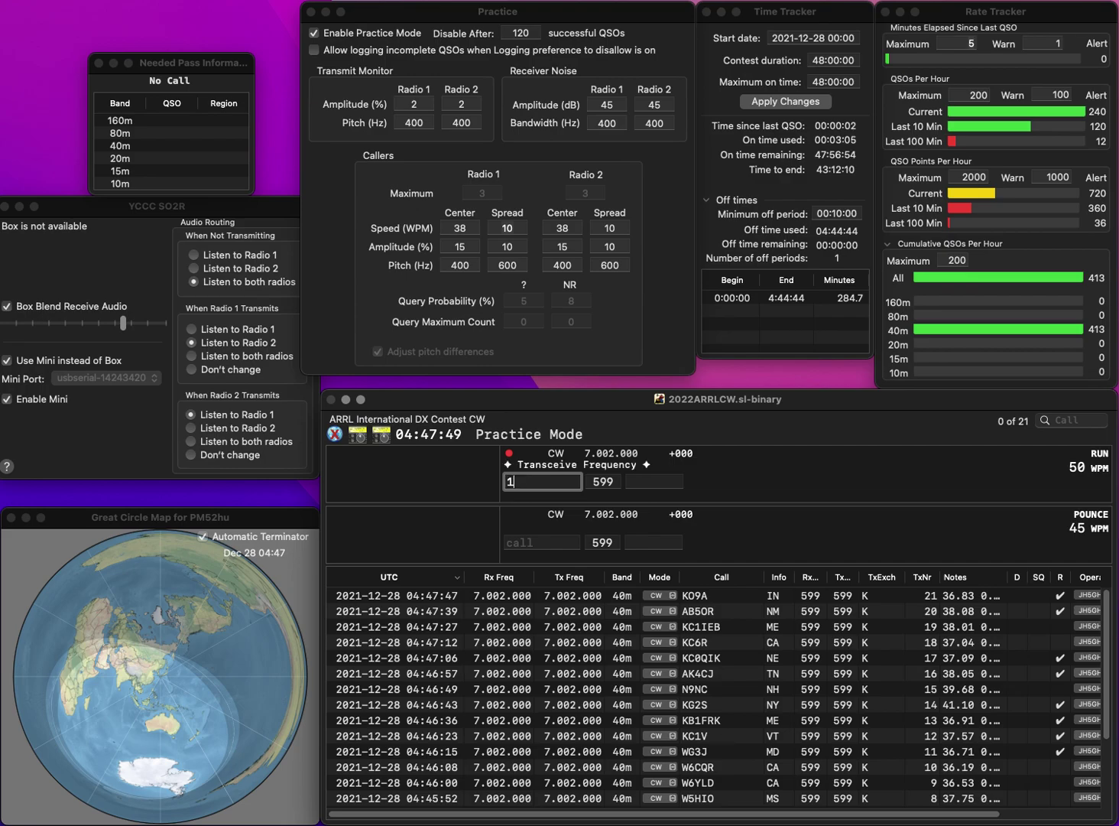
pyautogui.write('VY')
pyautogui.press('Left')
pyautogui.press('Left')
pyautogui.press('Left')
pyautogui.press('BackSpace')
pyautogui.write('2')
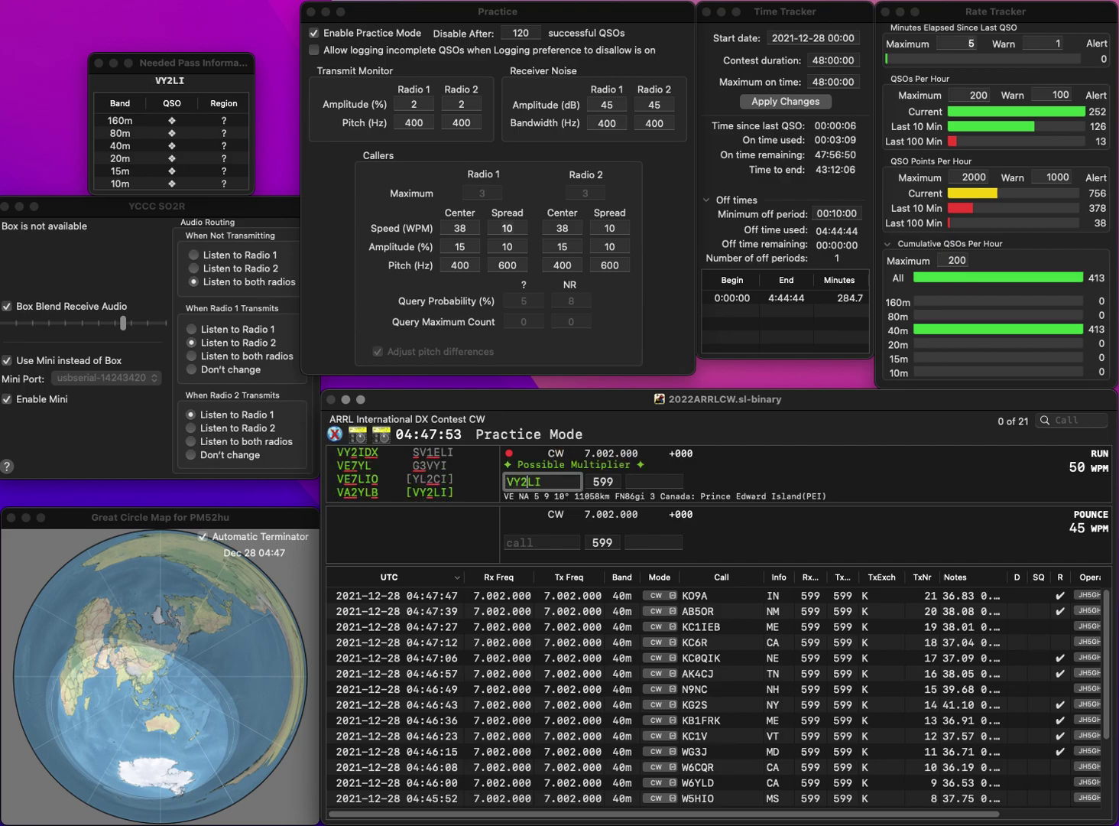
pyautogui.press('space')
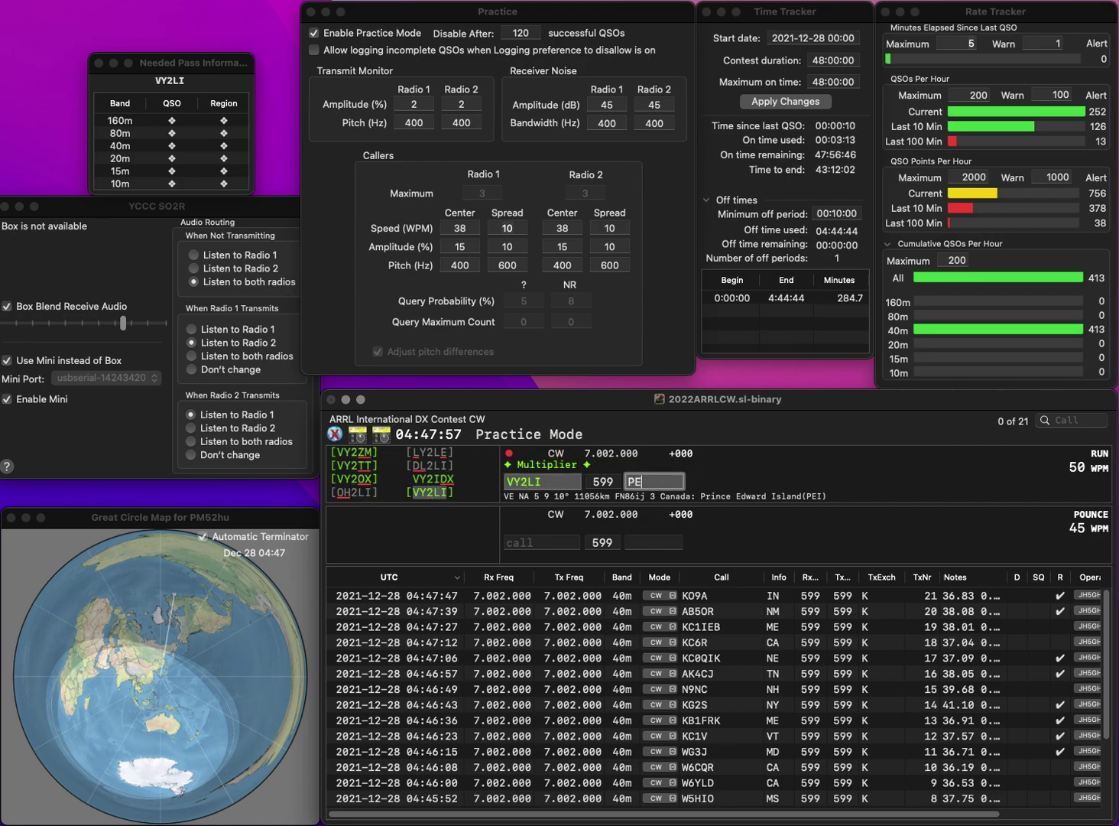
pyautogui.write('I')
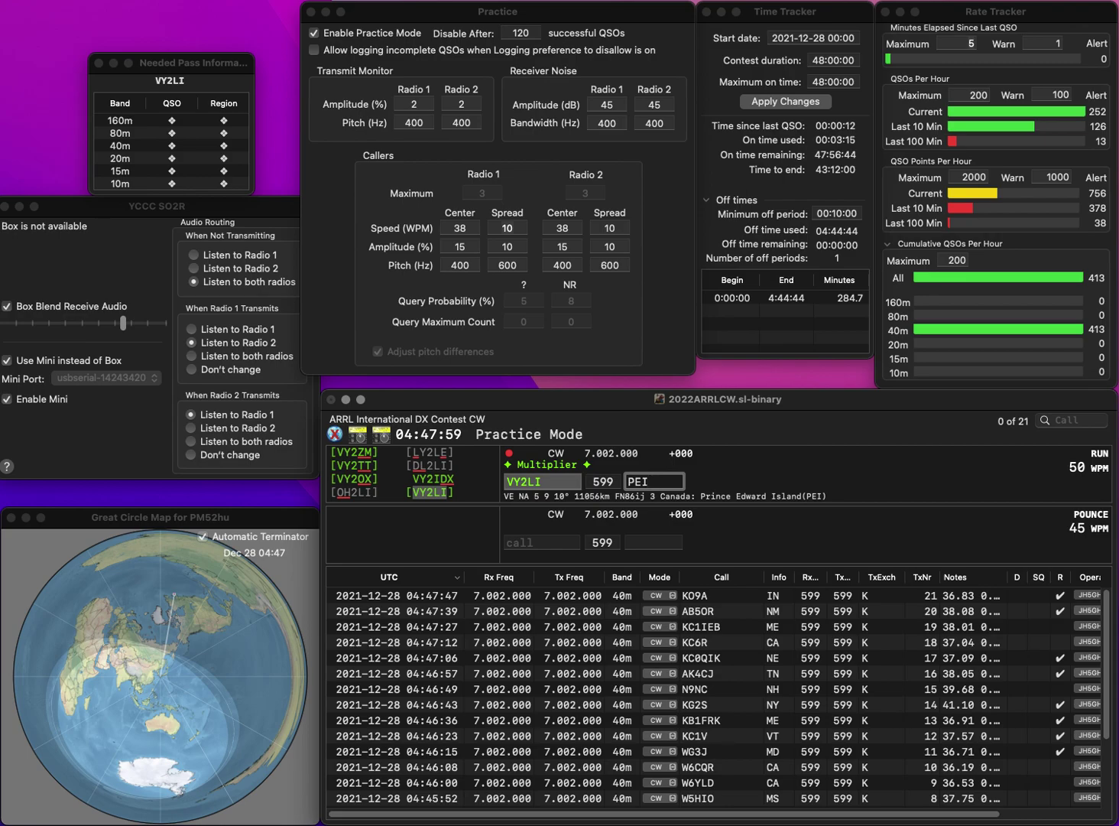
pyautogui.press('Return')
# - Log a run contact with N0TK on 40m CW, with received exchange MN
pyautogui.write('N0TK')
pyautogui.press('space')
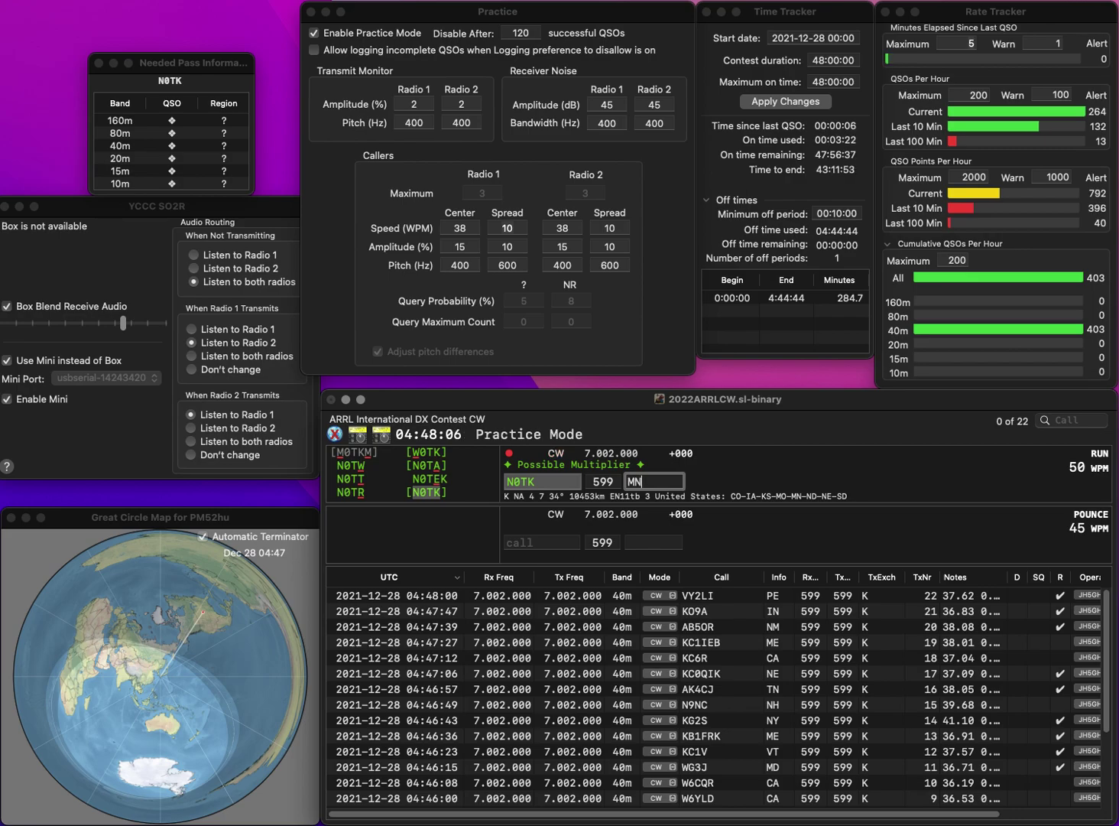
pyautogui.press('Return')
pyautogui.write('KX')
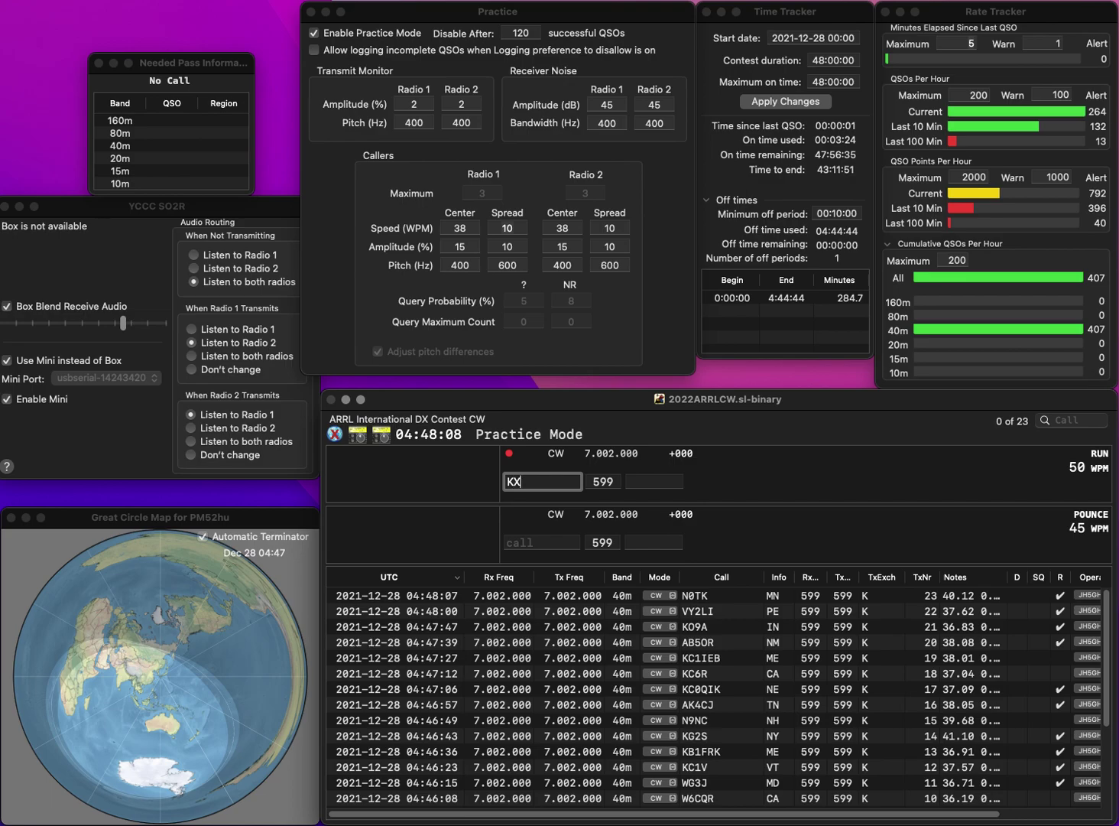
pyautogui.write('9DX')
pyautogui.press('space')
pyautogui.write('IL')
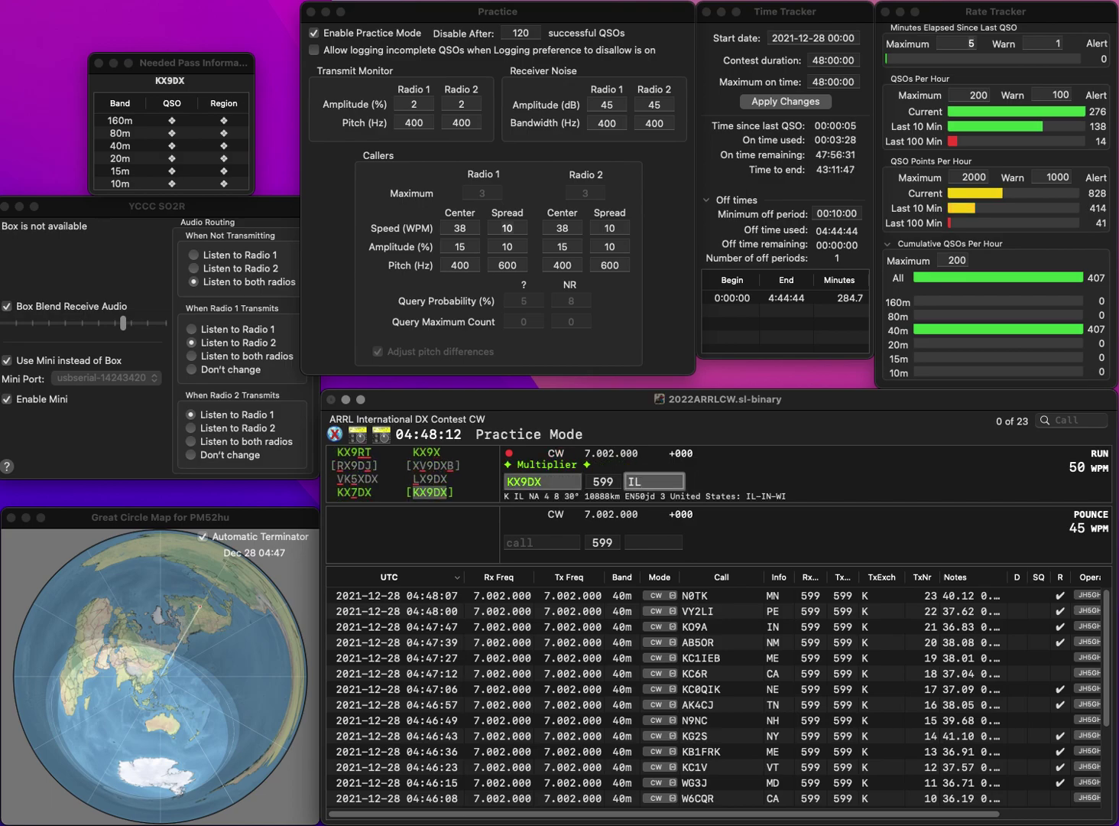
pyautogui.press('Return')
# - Log a run contact with KB3ORR on 40m CW, with received exchange PA
pyautogui.write('KB')
pyautogui.press('Tab')
pyautogui.write('3')
pyautogui.press('Tab')
pyautogui.write('OR')
pyautogui.press('BackSpace')
pyautogui.press('BackSpace')
pyautogui.write('3OR')
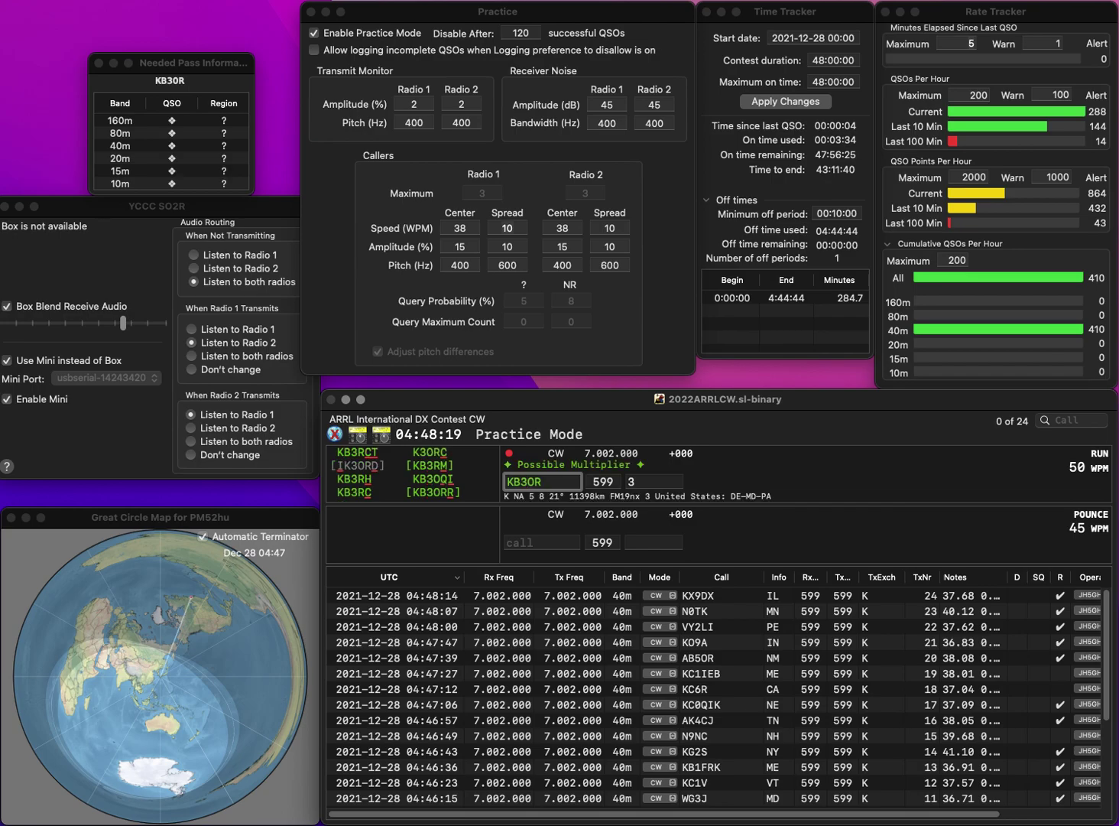
pyautogui.write('R')
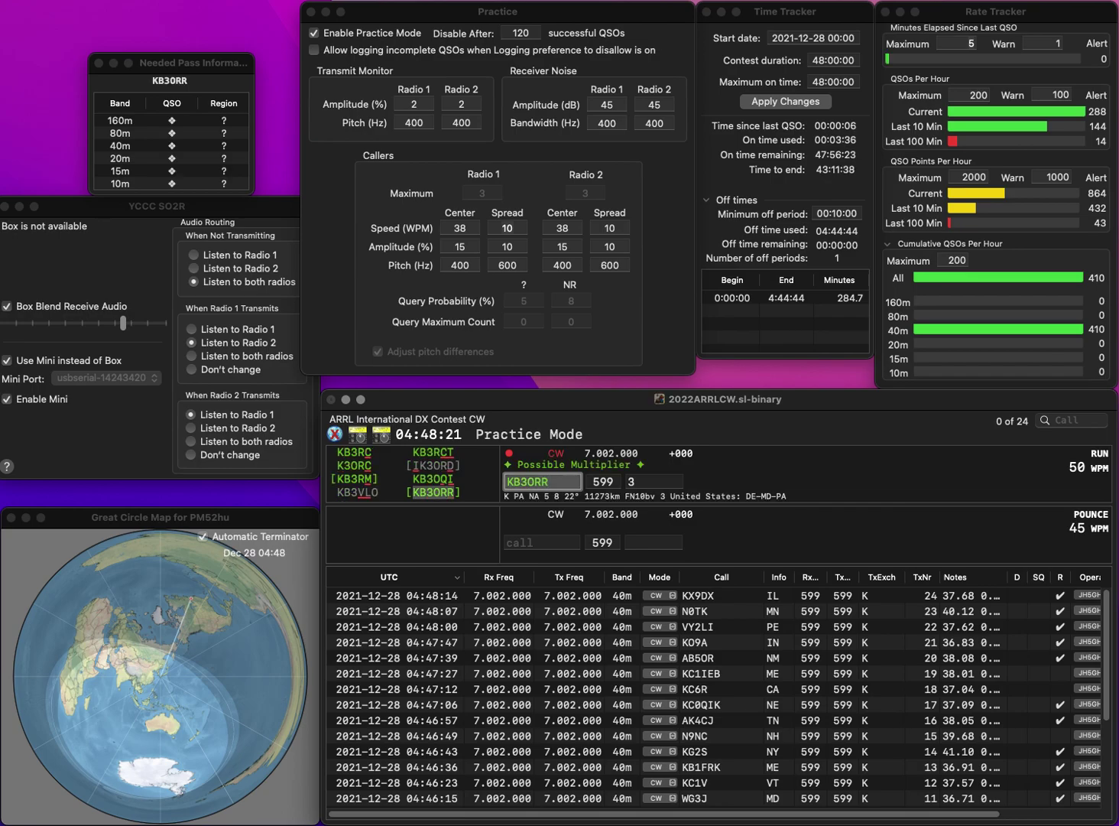
pyautogui.press('Tab')
pyautogui.write('PA')
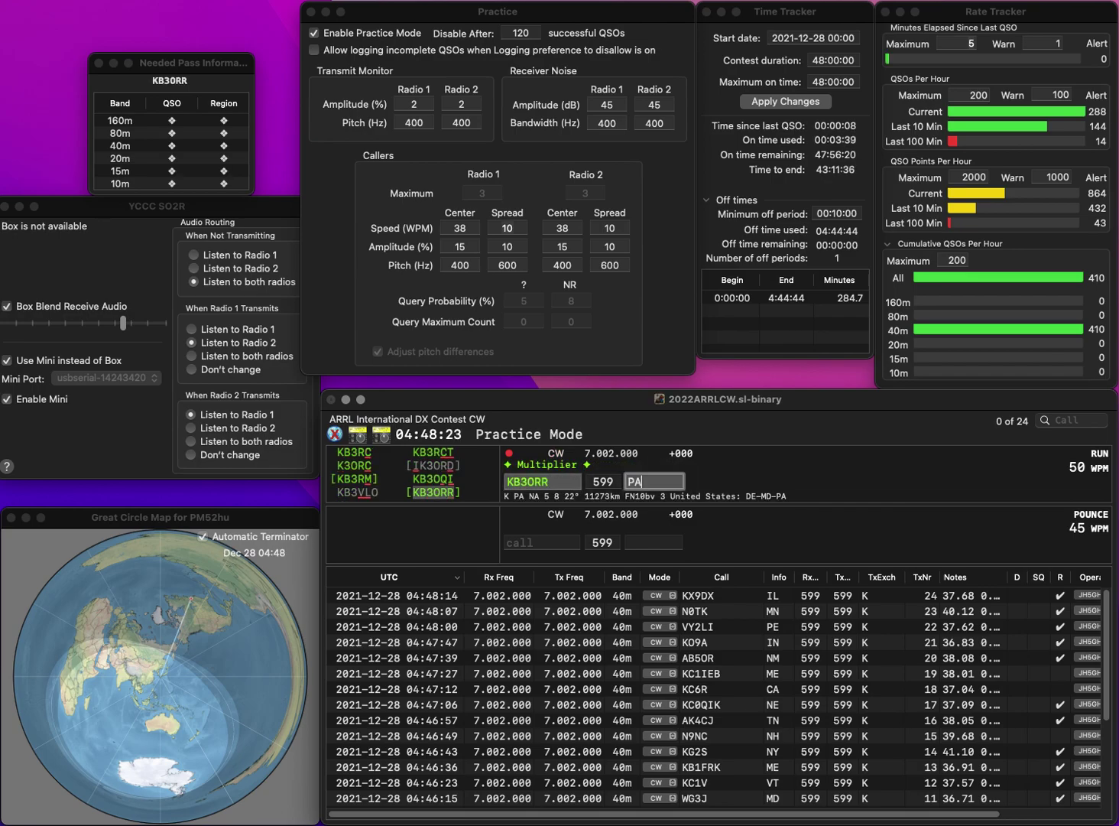
pyautogui.press('Return')
pyautogui.write('KE0PX')
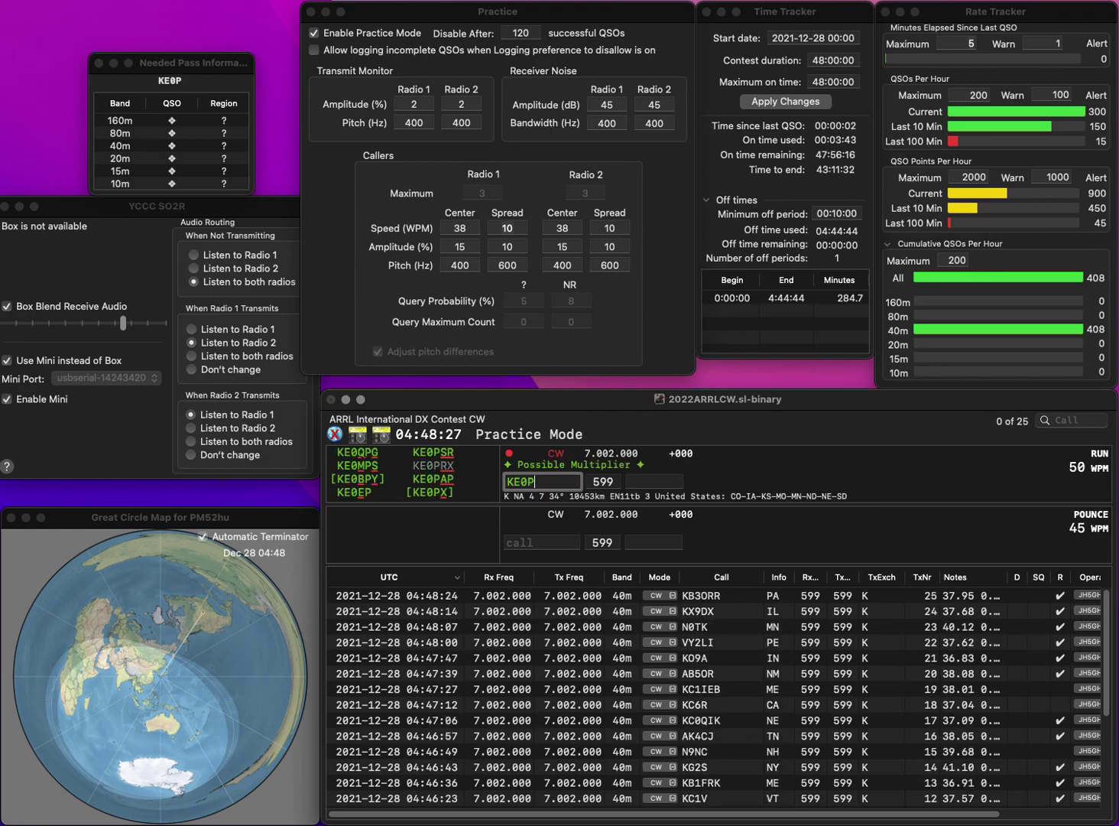
pyautogui.press('Tab')
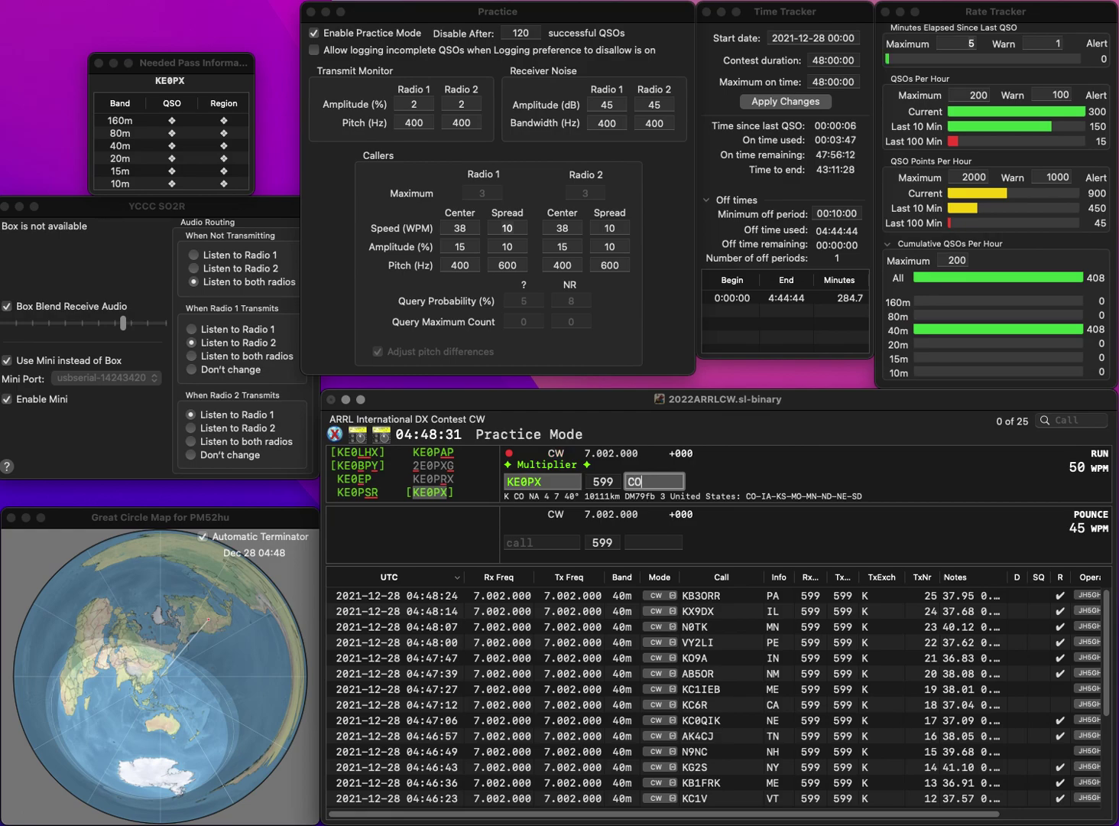
pyautogui.press('Return')
pyautogui.write('N')
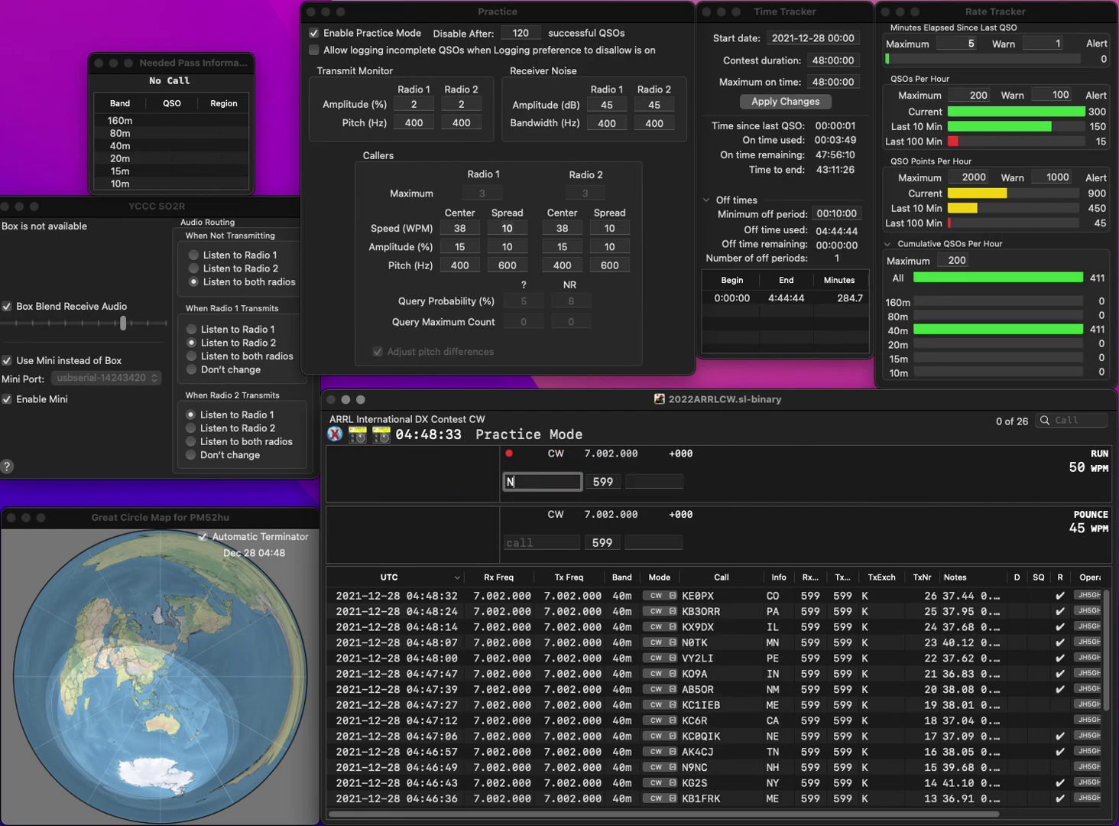
pyautogui.write('E')
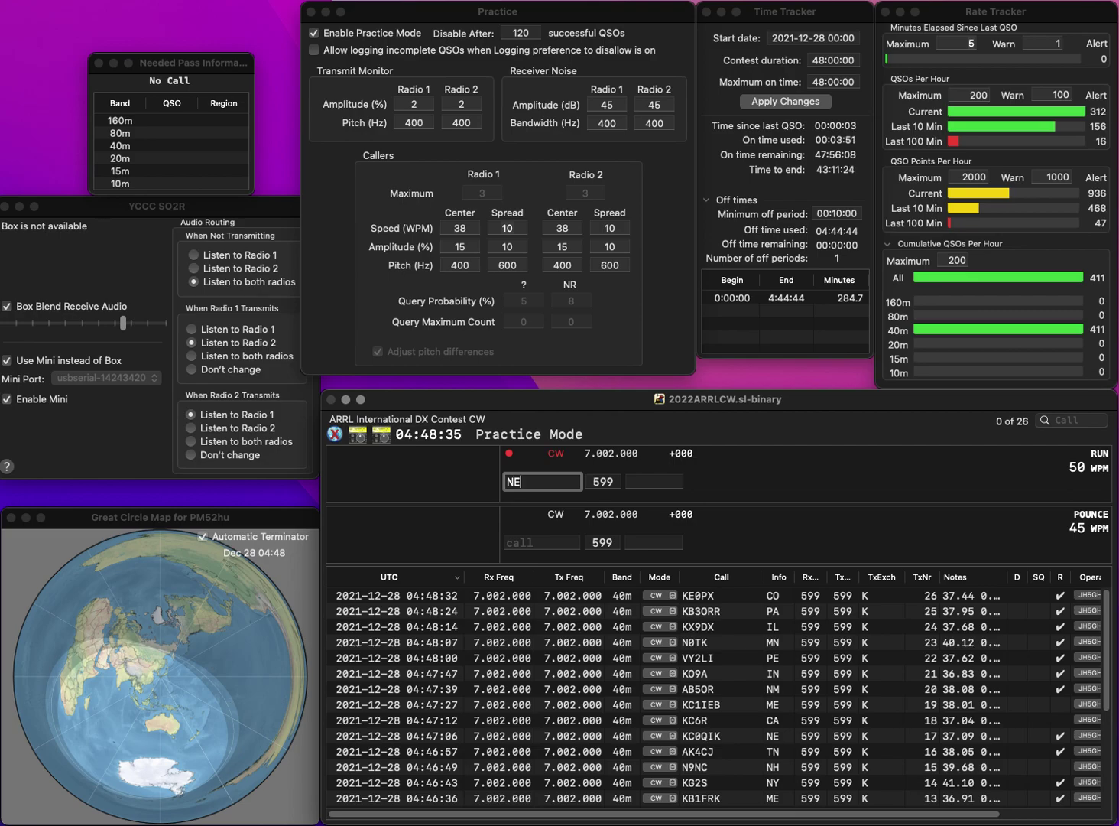
pyautogui.press('Left')
pyautogui.write('8N')
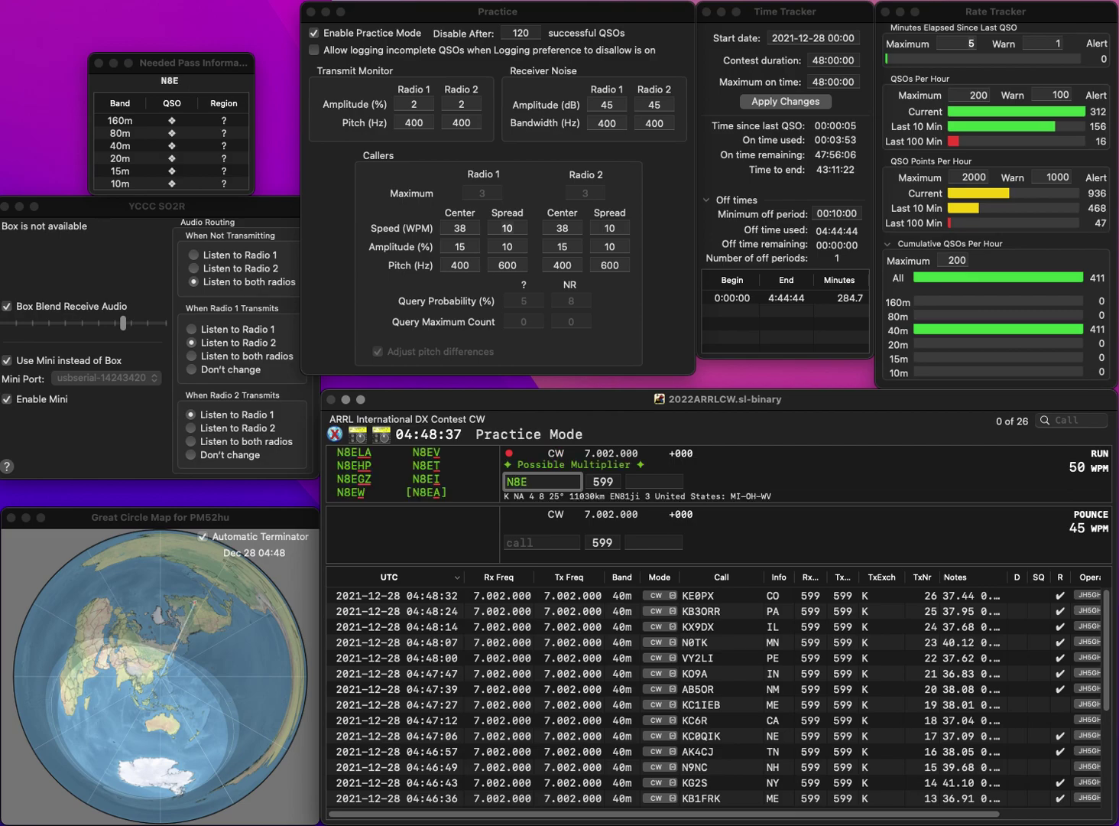
pyautogui.write('Y')
pyautogui.press('Return')
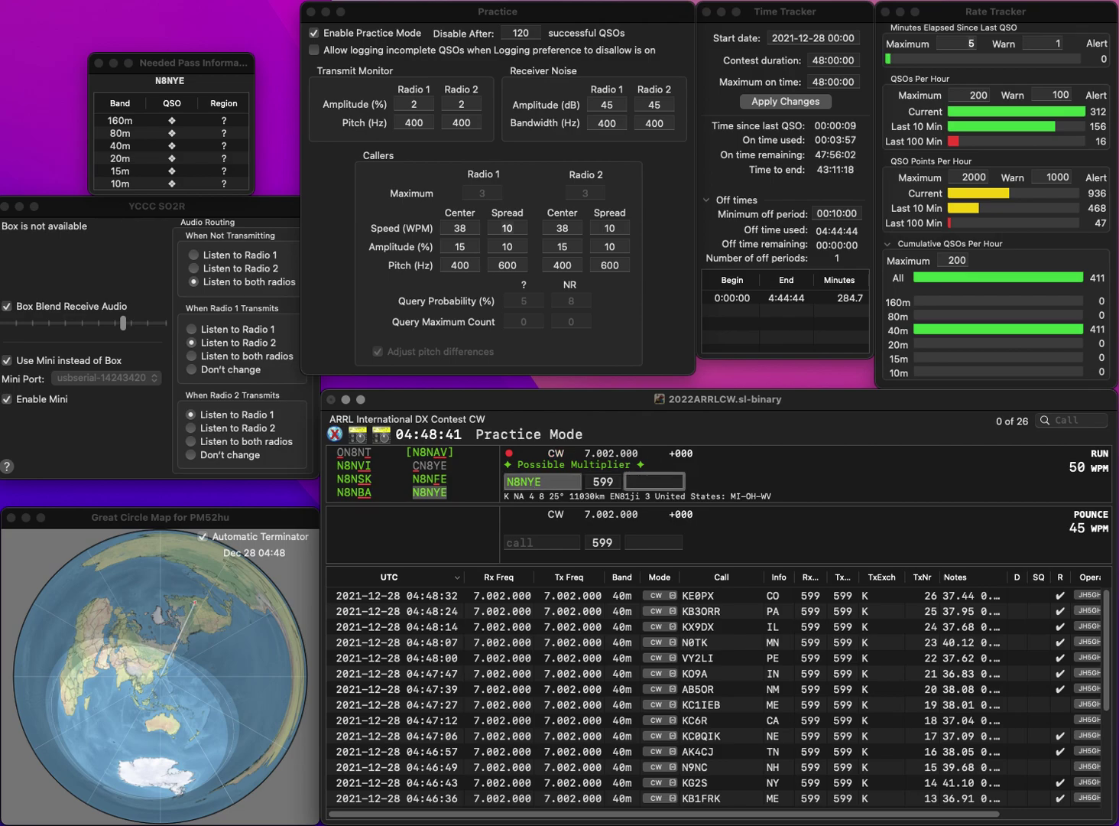
pyautogui.write('WV')
pyautogui.press('Return')
# - Log a run contact with N0CDA on 40m CW, with received exchange CO
pyautogui.write('N')
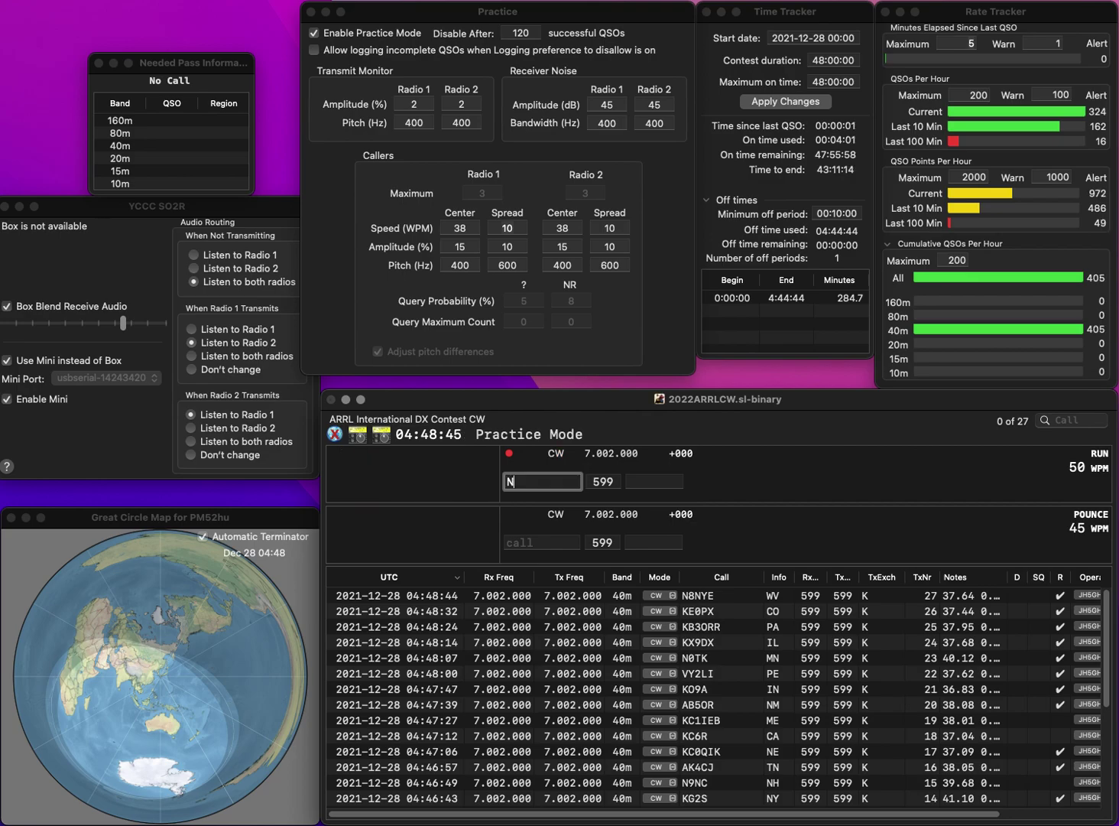
pyautogui.write('0CDA')
pyautogui.press('space')
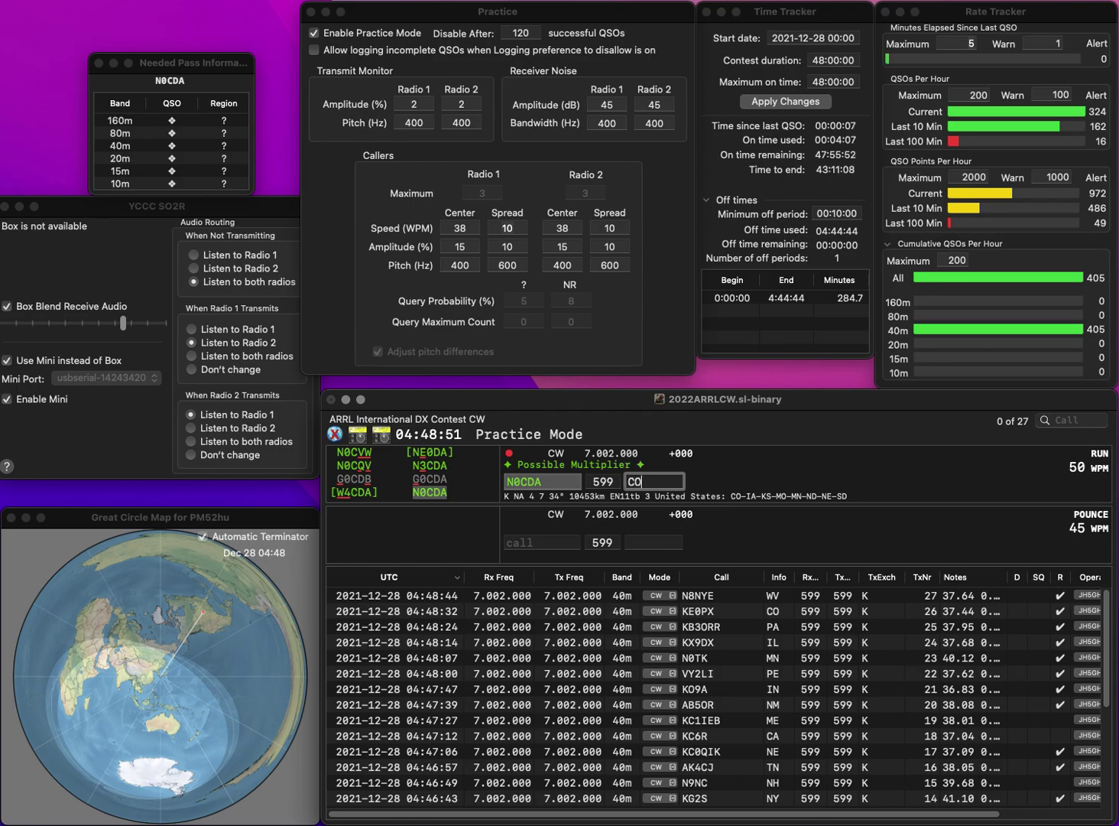
pyautogui.press('Return')
# - Log a run contact with K8YC on 40m CW, with received exchange NC
pyautogui.write('K8YC')
pyautogui.press('space')
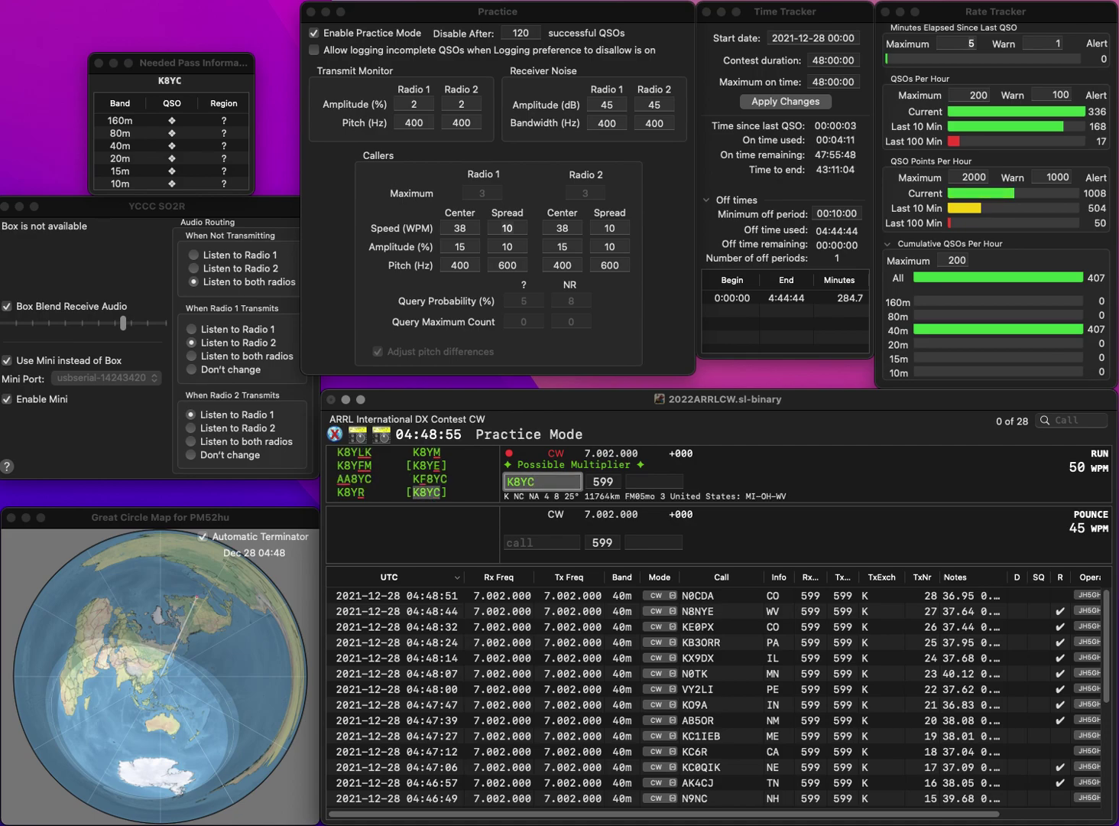
pyautogui.write('NC')
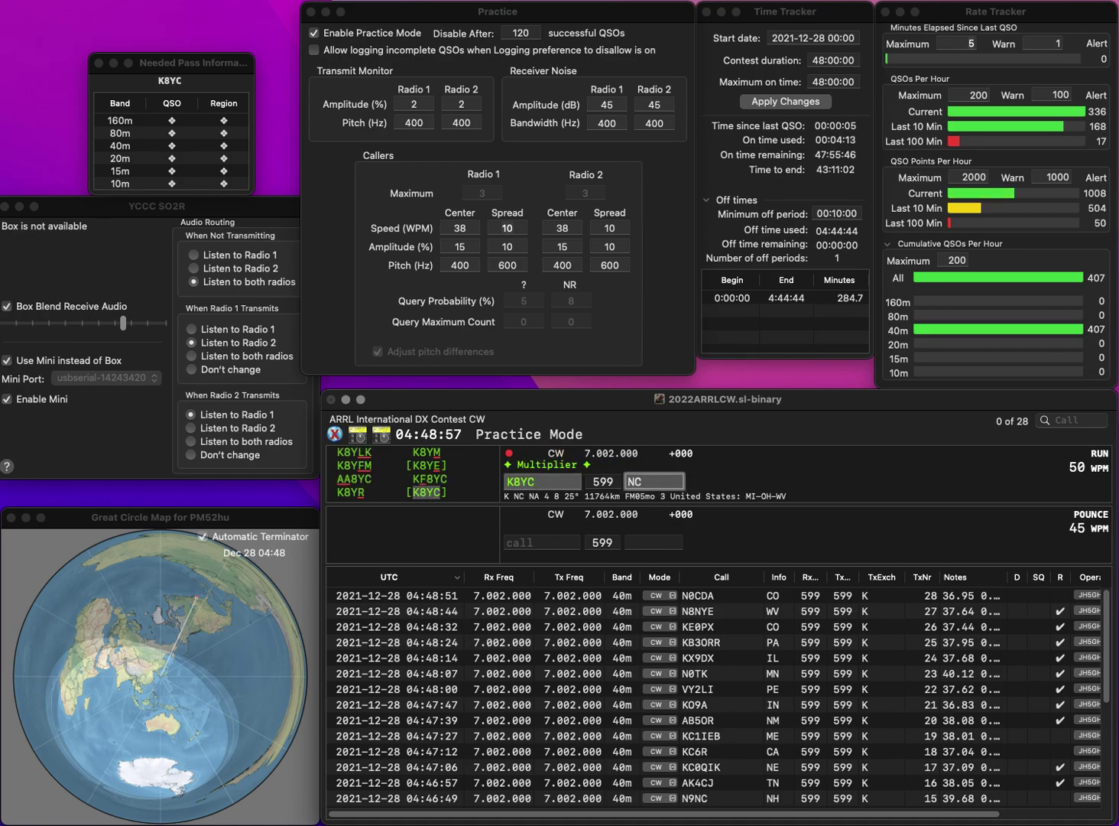
pyautogui.press('Return')
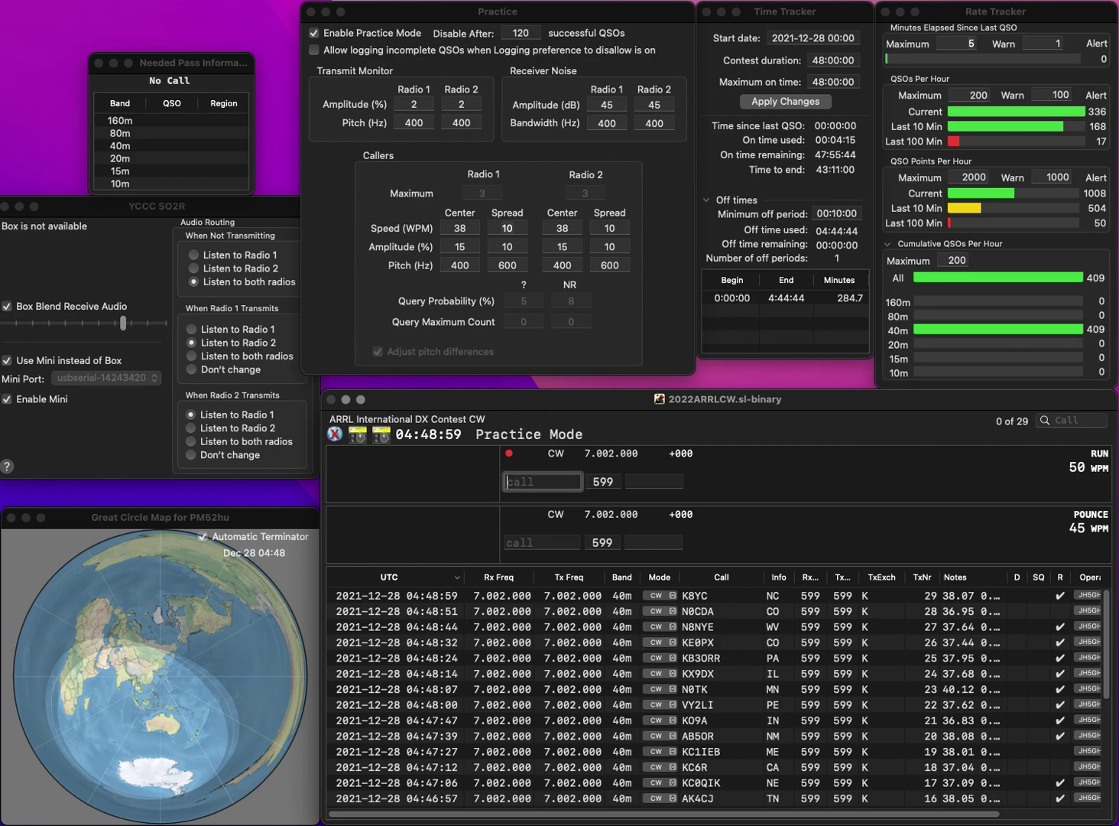
pyautogui.write('WB')
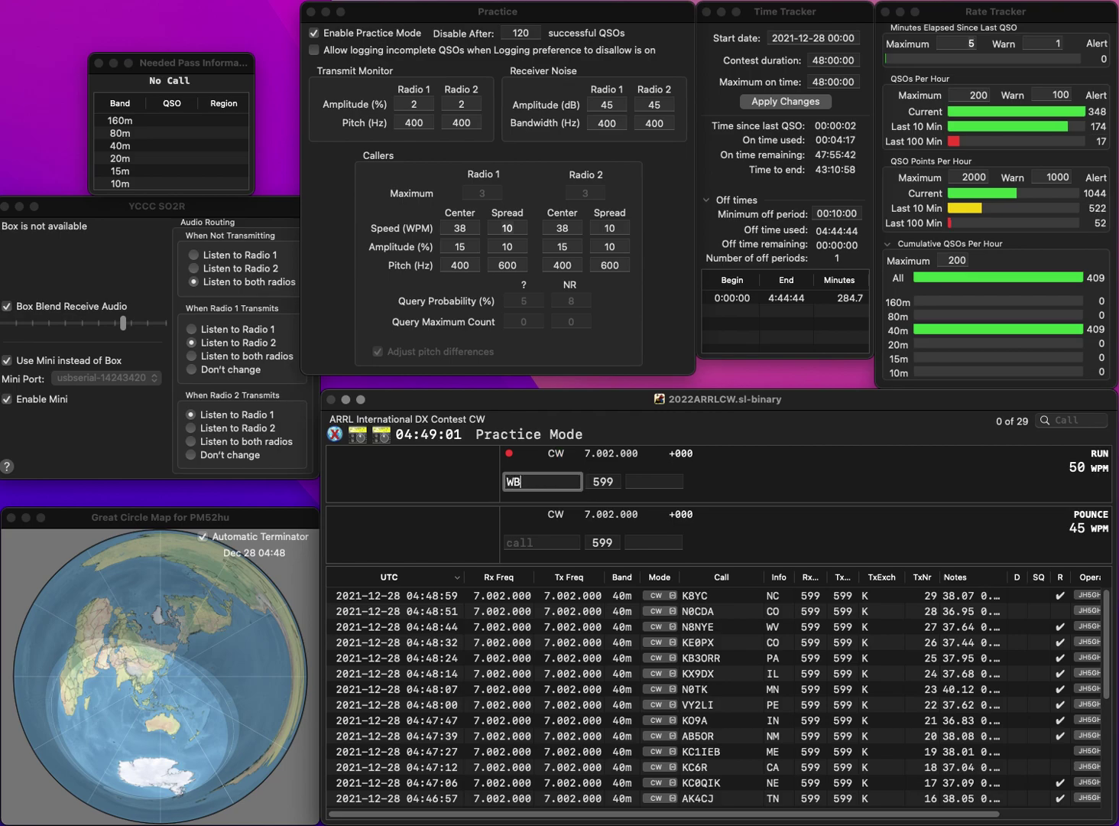
pyautogui.write('0PYF')
pyautogui.press('Return')
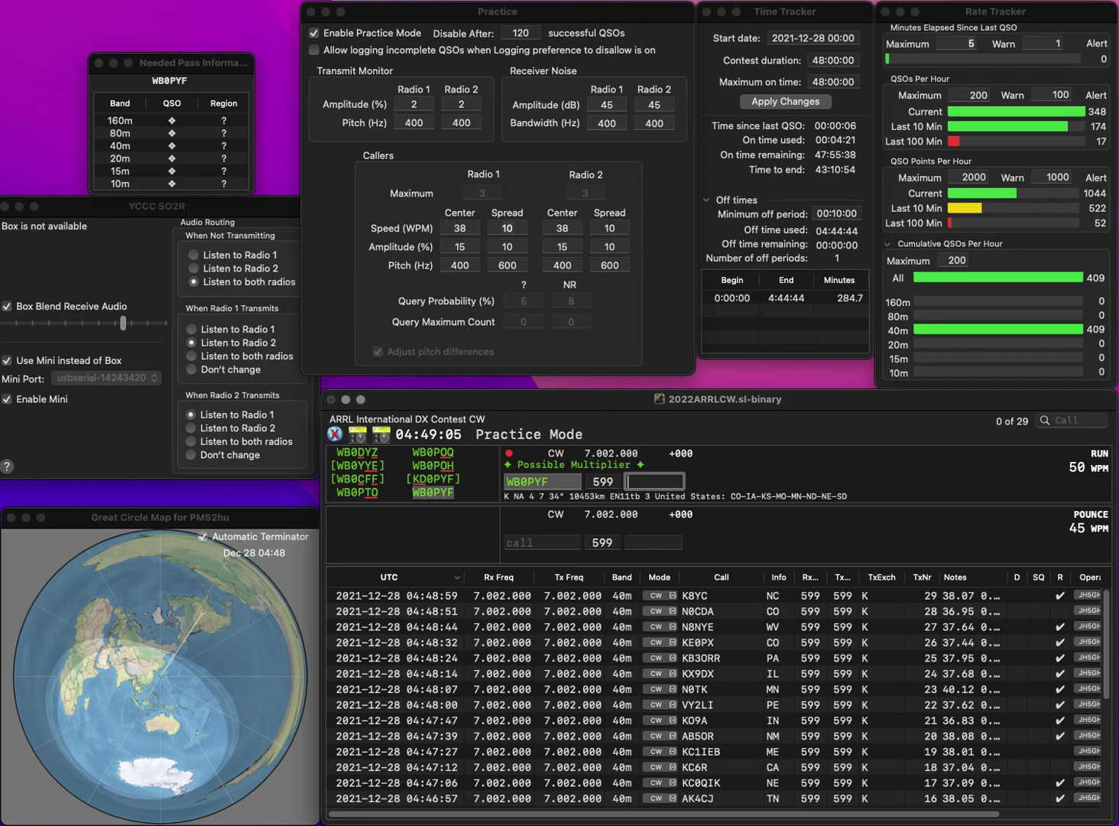
pyautogui.write('MN')
pyautogui.press('Return')
# - Log a run contact with W7TX on 40m CW, with received exchange ID
pyautogui.write('W7TX')
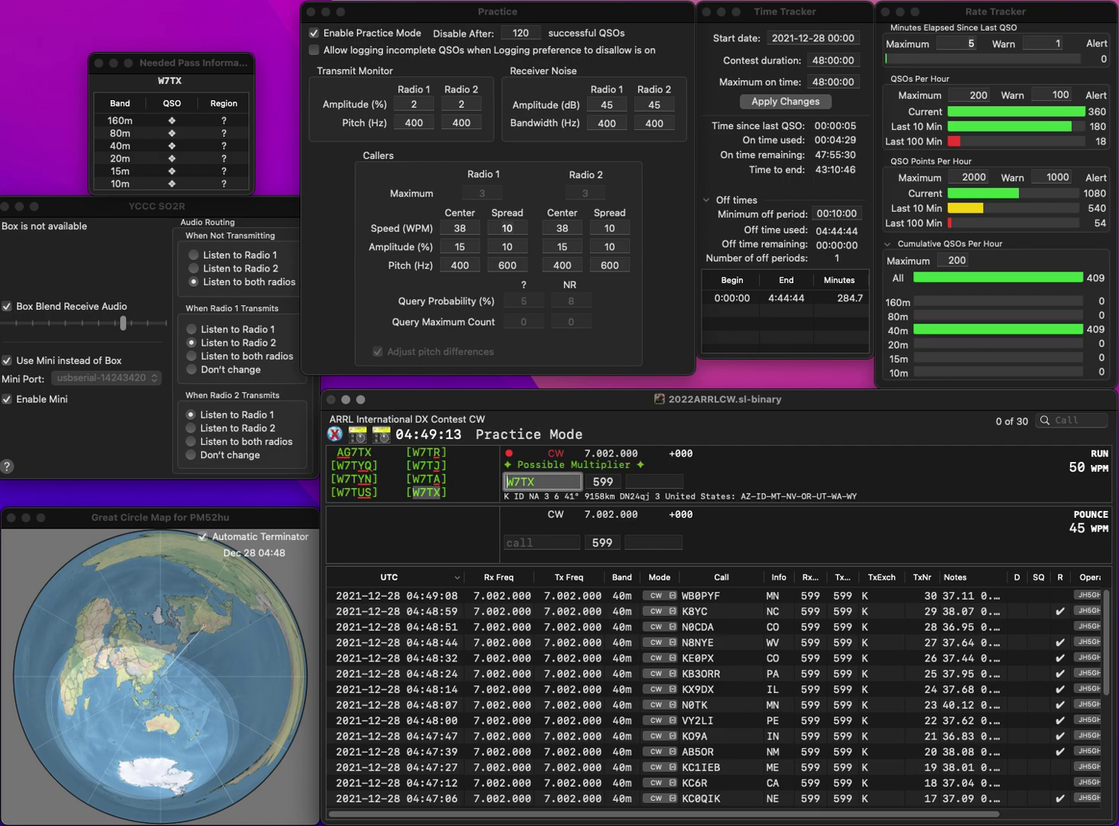
pyautogui.press('Return')
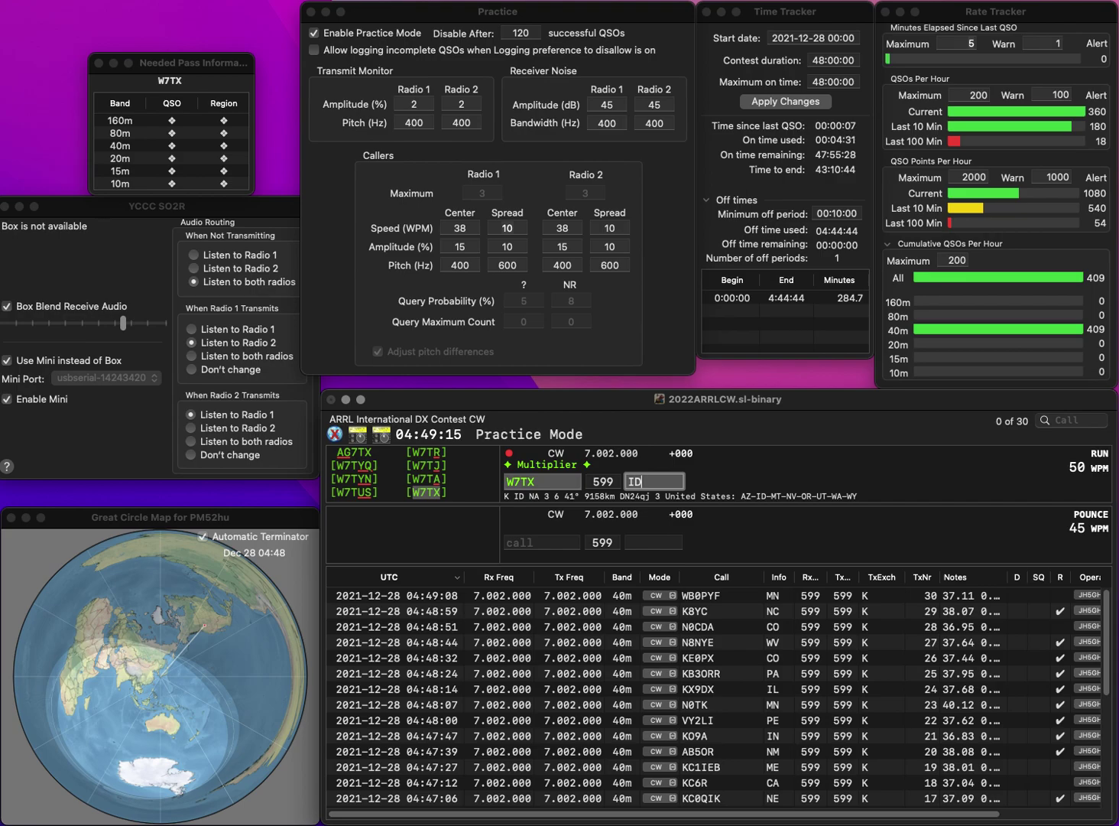
pyautogui.press('Return')
pyautogui.write('W1XR')
pyautogui.press('space')
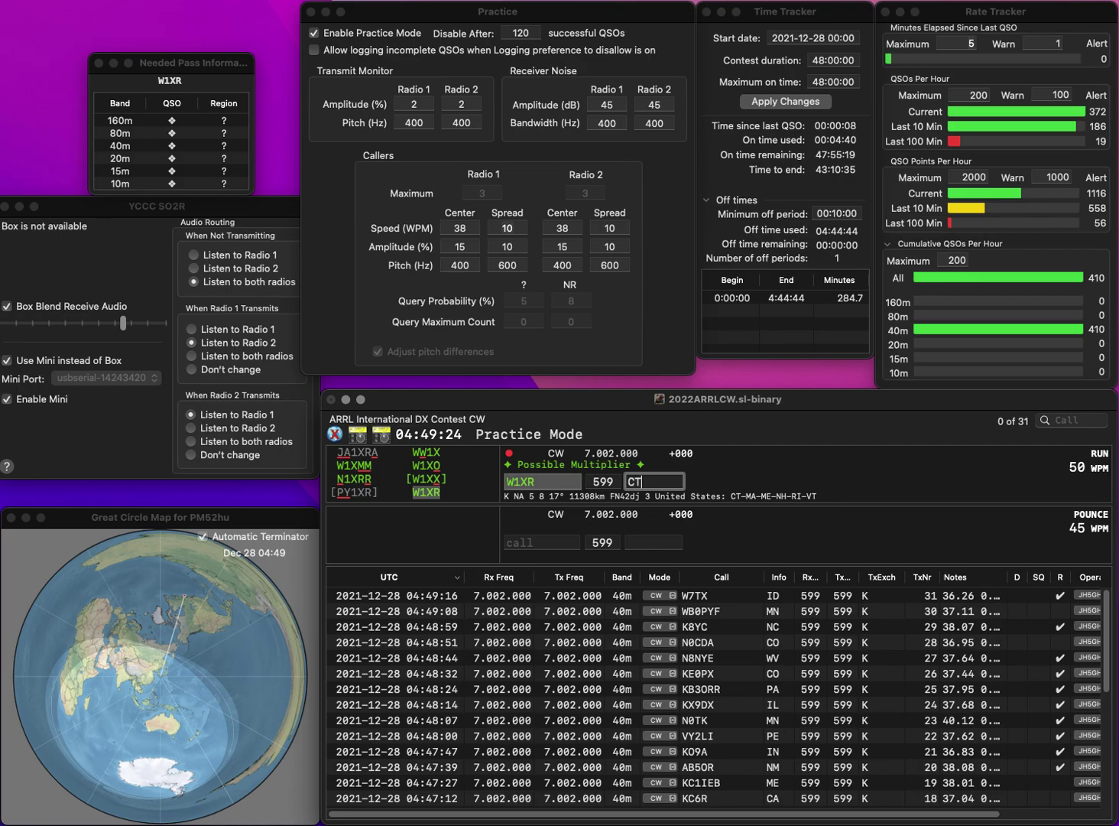
pyautogui.press('Return')
pyautogui.write('AA9HB')
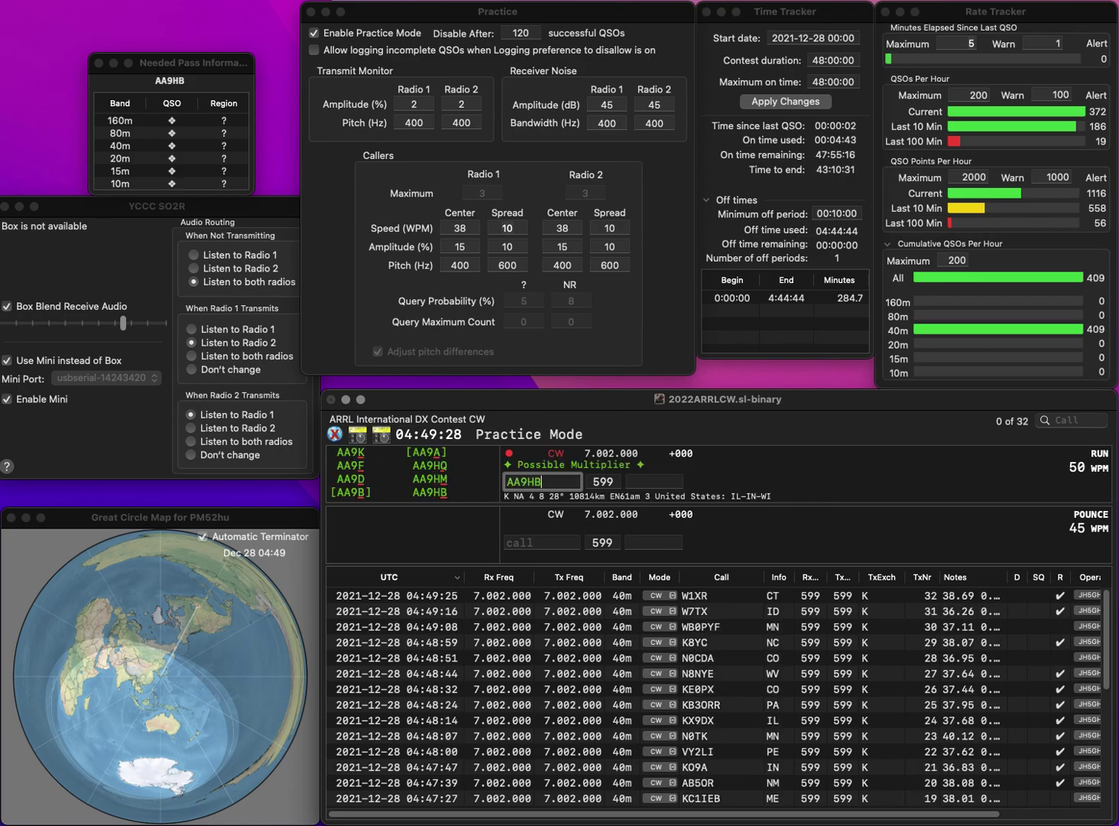
pyautogui.press('Return')
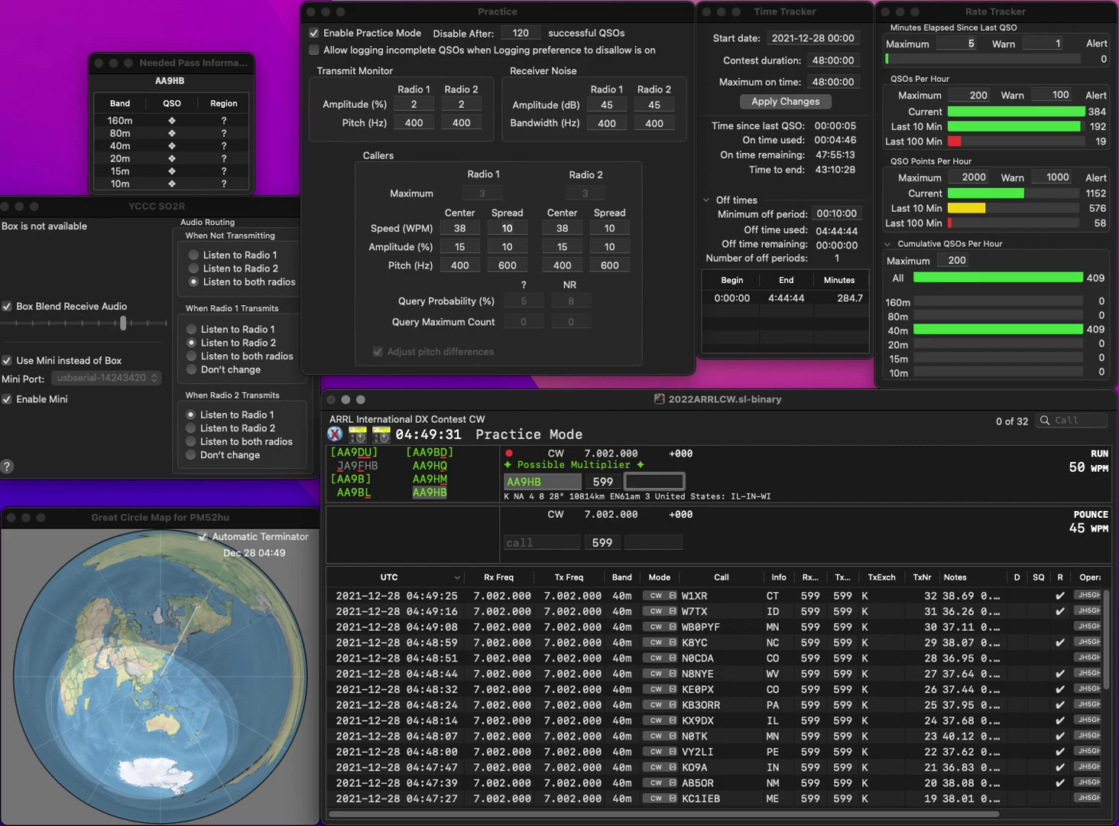
pyautogui.write('WI')
pyautogui.press('Return')
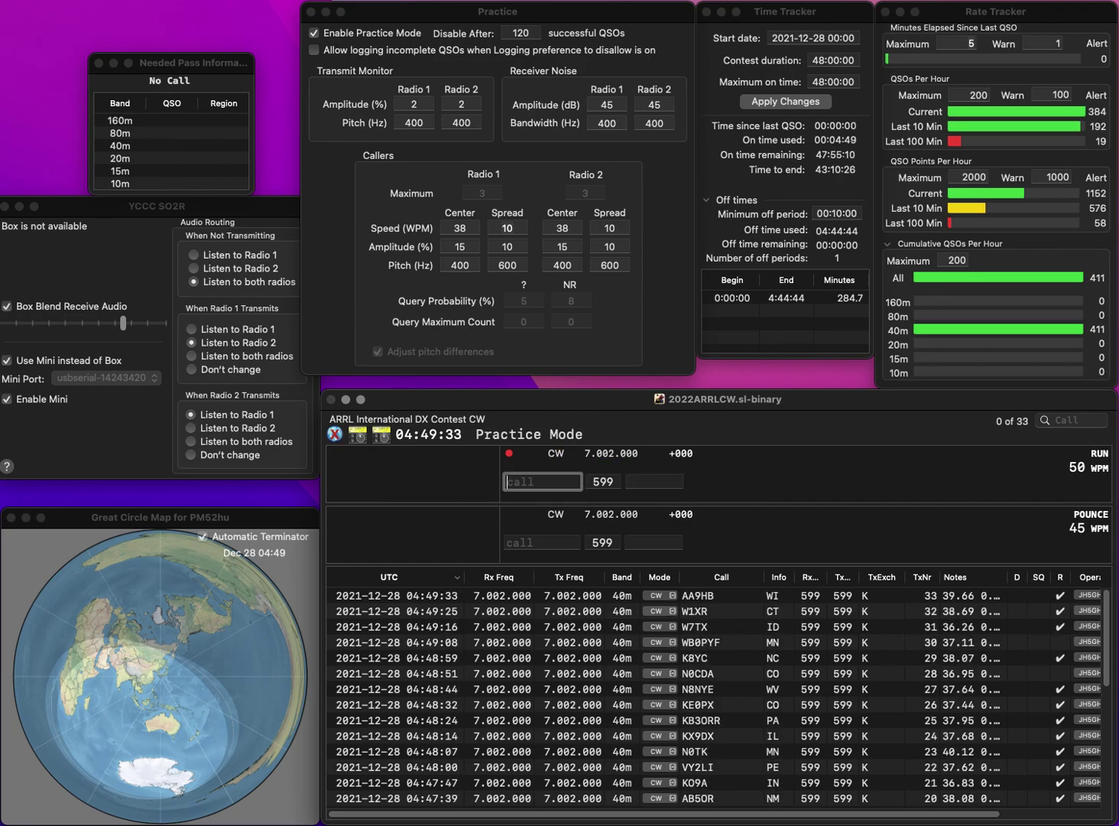
pyautogui.write('TY')
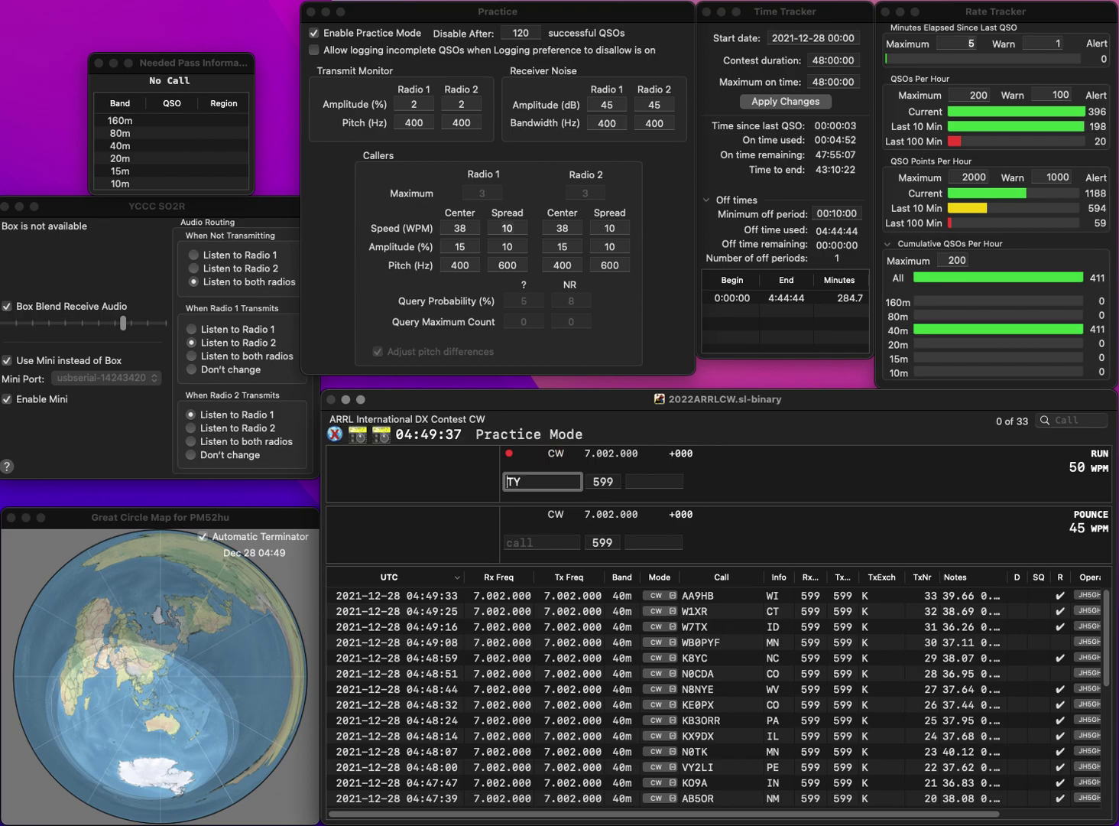
pyautogui.write('W7')
pyautogui.press('Delete')
pyautogui.write('I')
pyautogui.press('Tab')
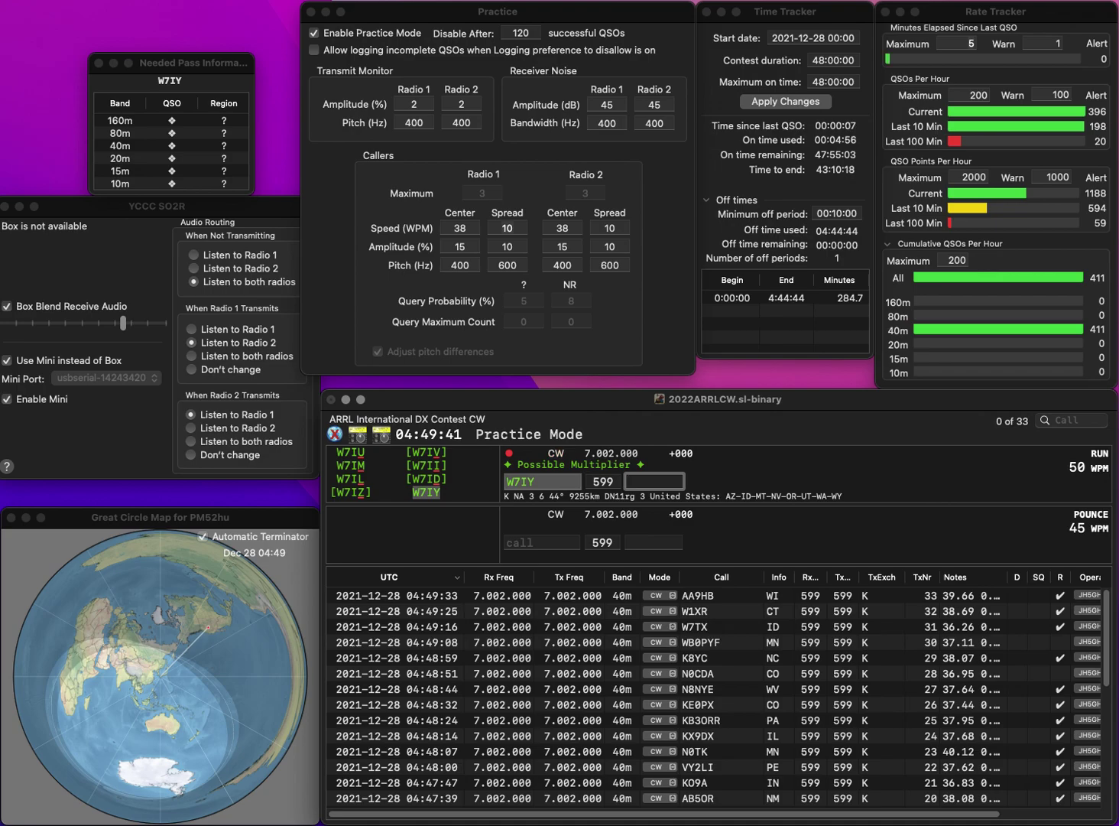
pyautogui.write('or')
pyautogui.press('Return')
# - Log a run contact with WB9BWP on 40m CW, with received exchange IN
pyautogui.write('WB')
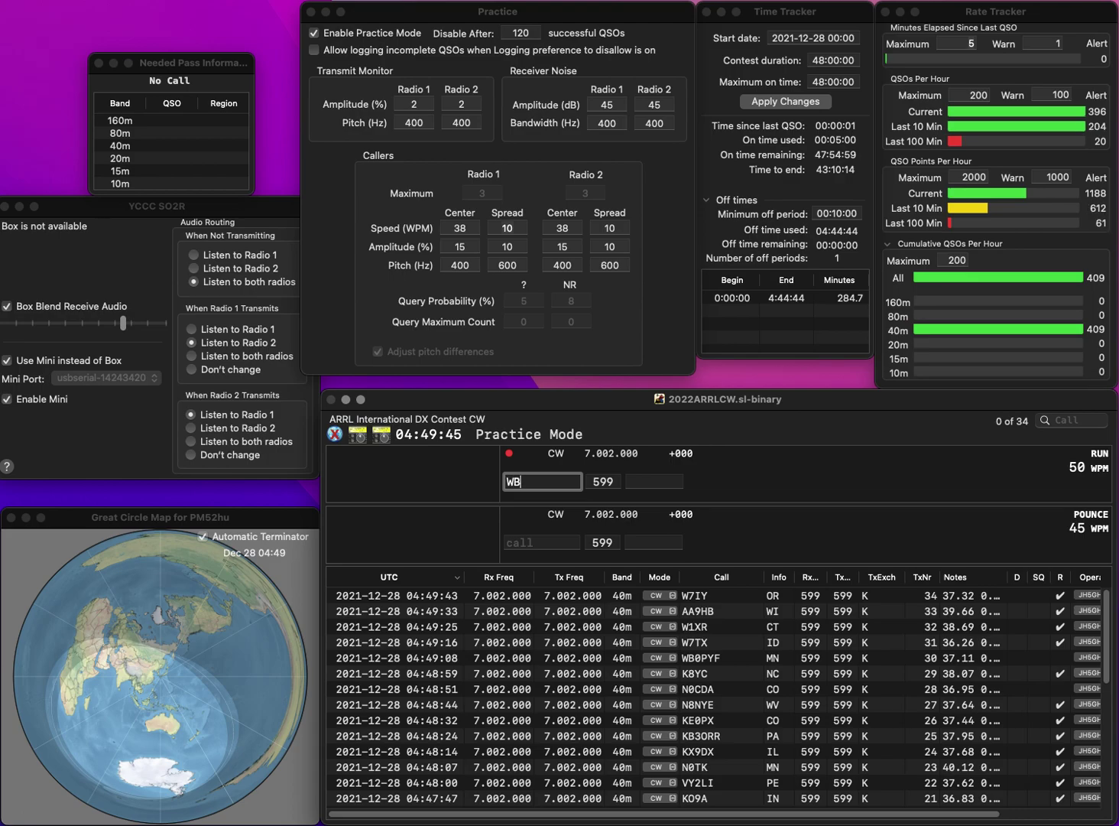
pyautogui.write('9BWP')
pyautogui.press('Tab')
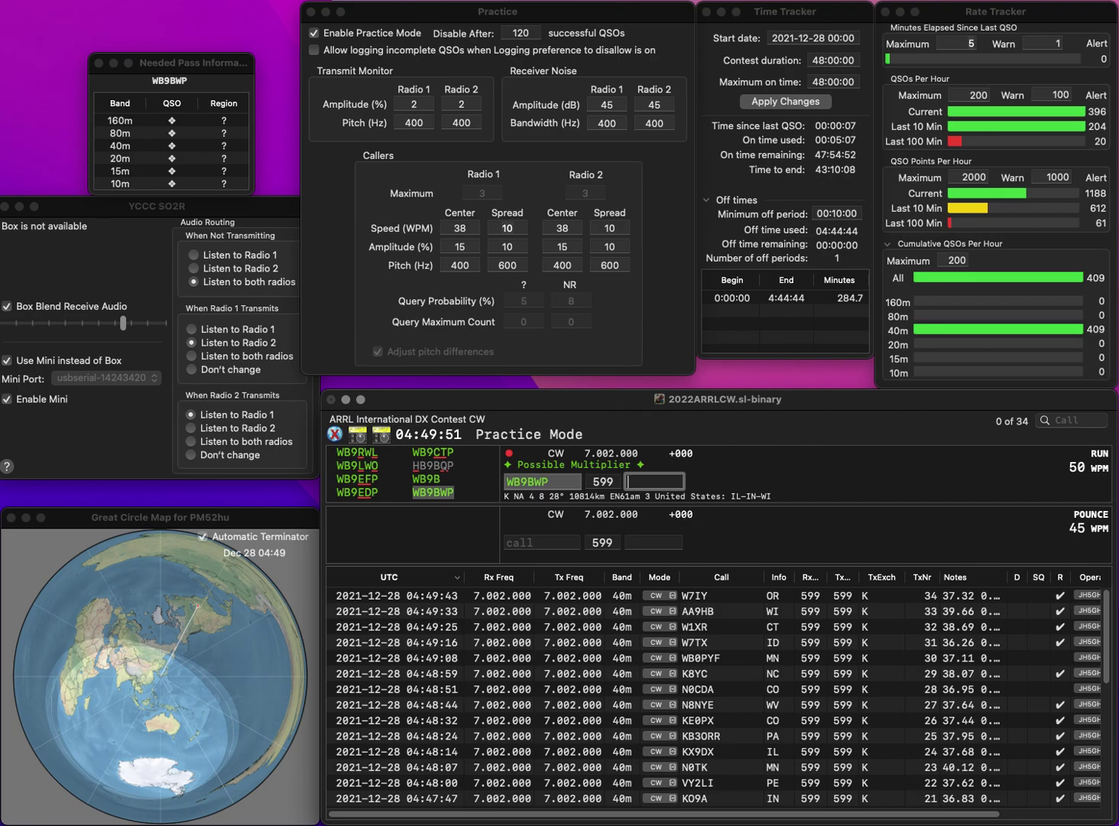
pyautogui.write('IN')
pyautogui.press('Return')
# - Log a run contact with K5OMC on 40m CW, with received exchange NM
pyautogui.write('K5')
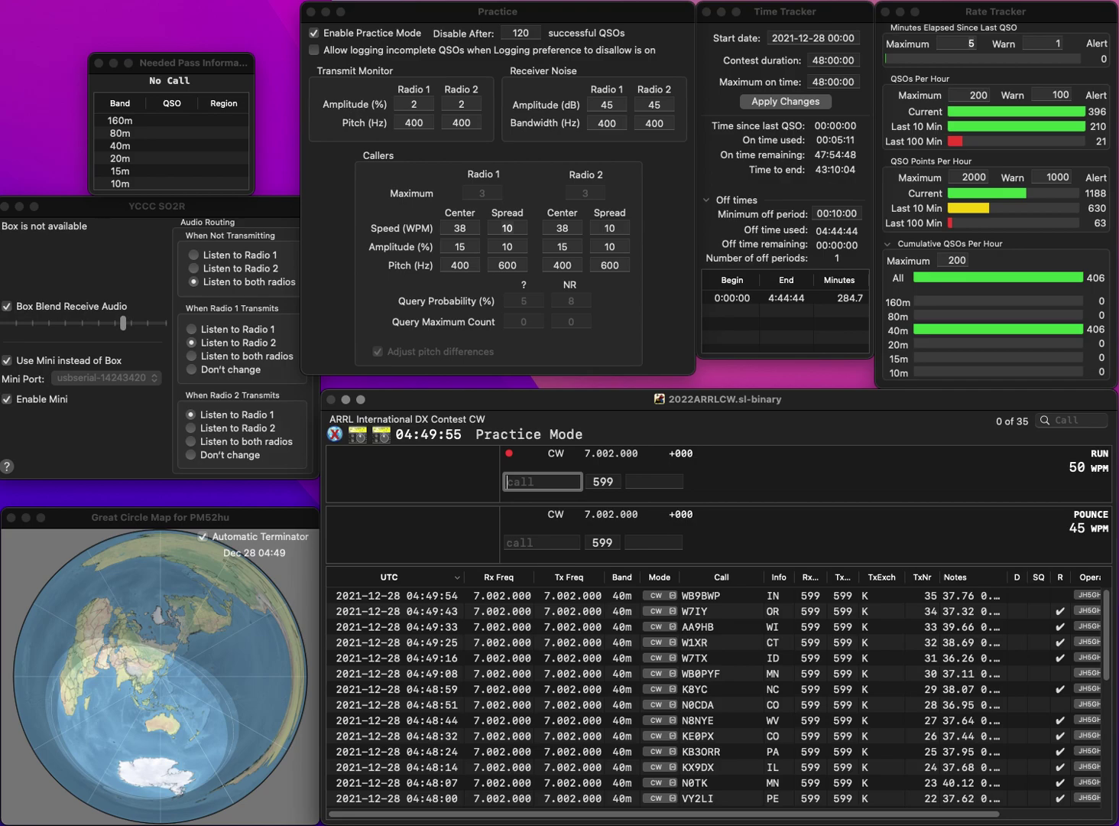
pyautogui.write('OMC')
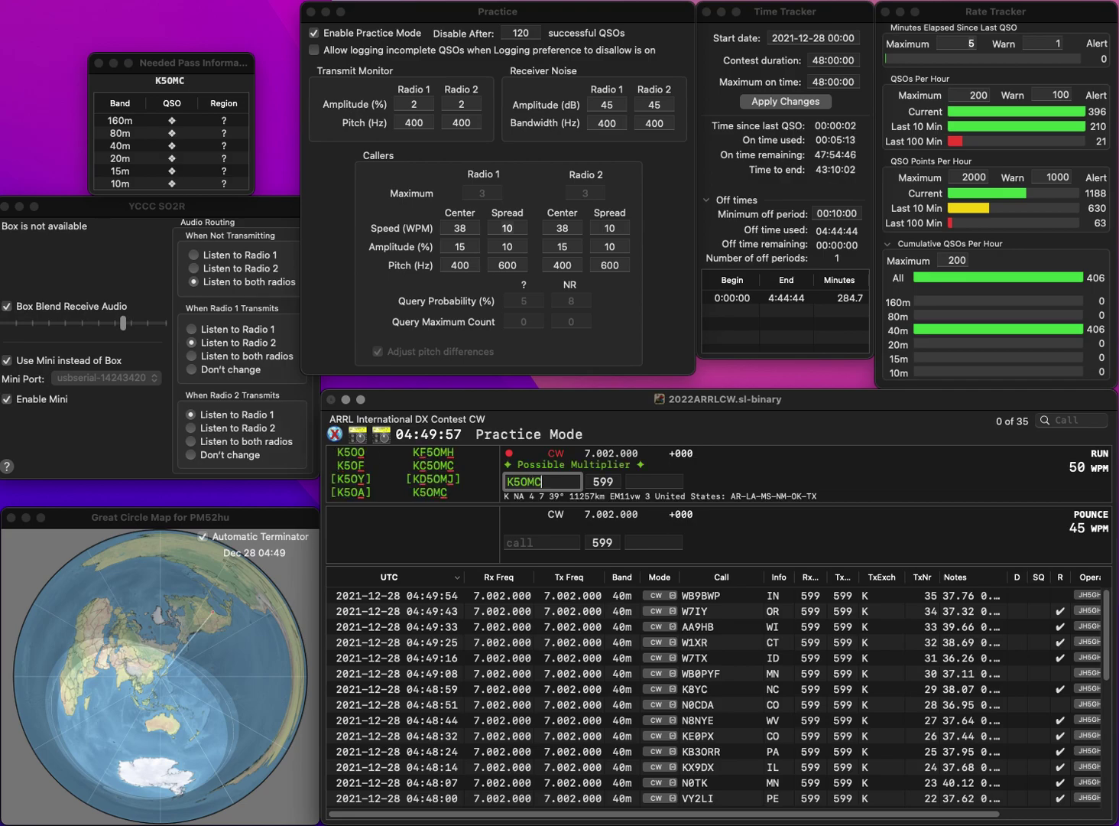
pyautogui.press('space')
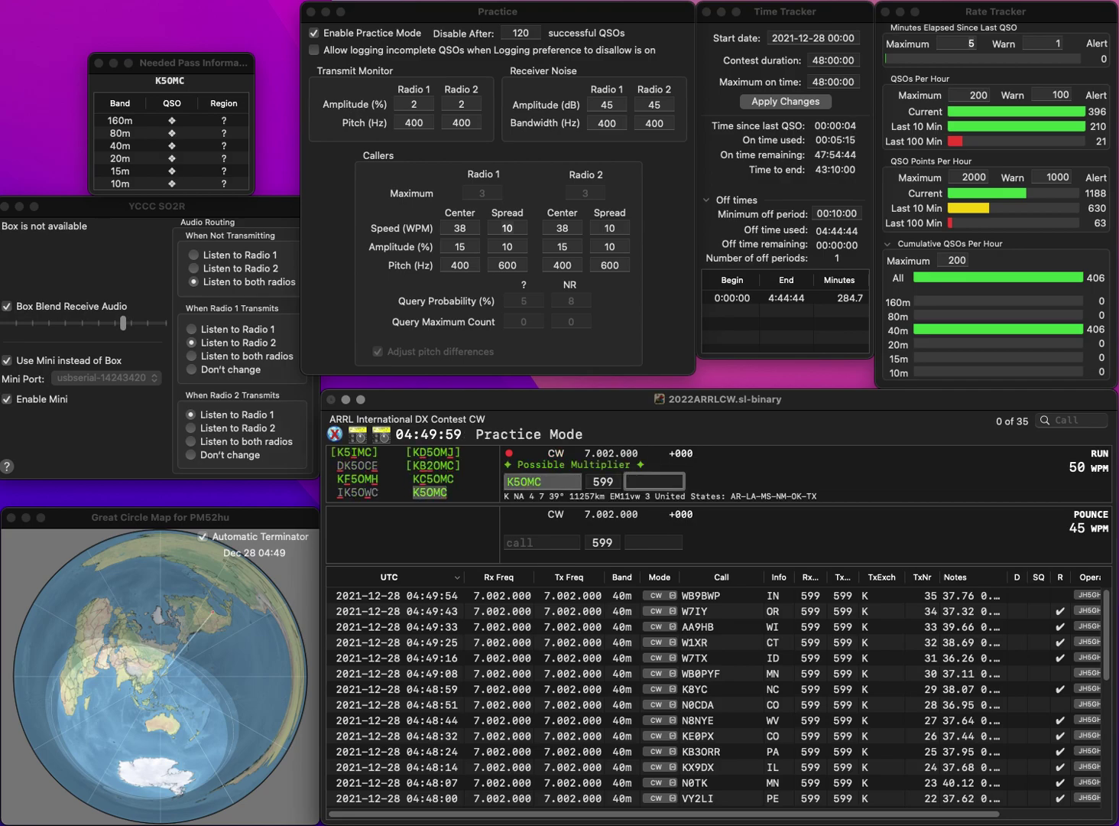
pyautogui.write('NM')
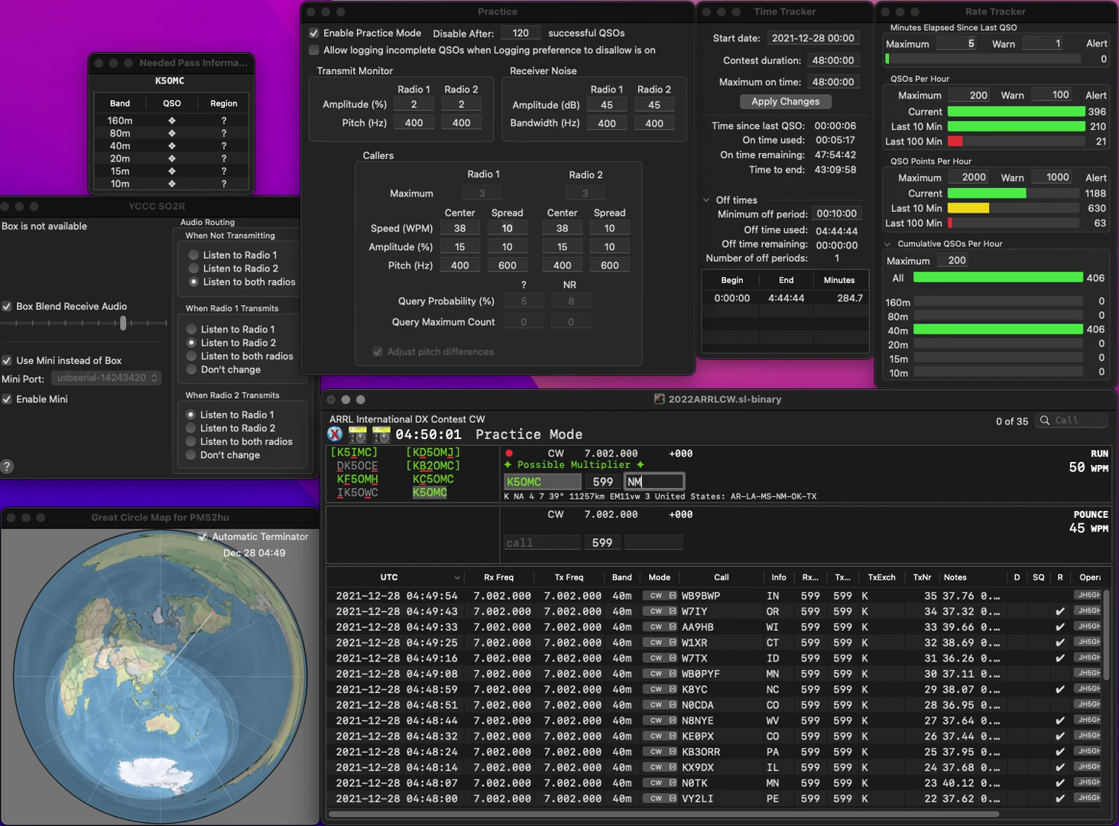
pyautogui.press('Return')
pyautogui.write('W8PFH')
pyautogui.press('BackSpace')
pyautogui.press('BackSpace')
pyautogui.write('R')
pyautogui.press('space')
pyautogui.write('OH')
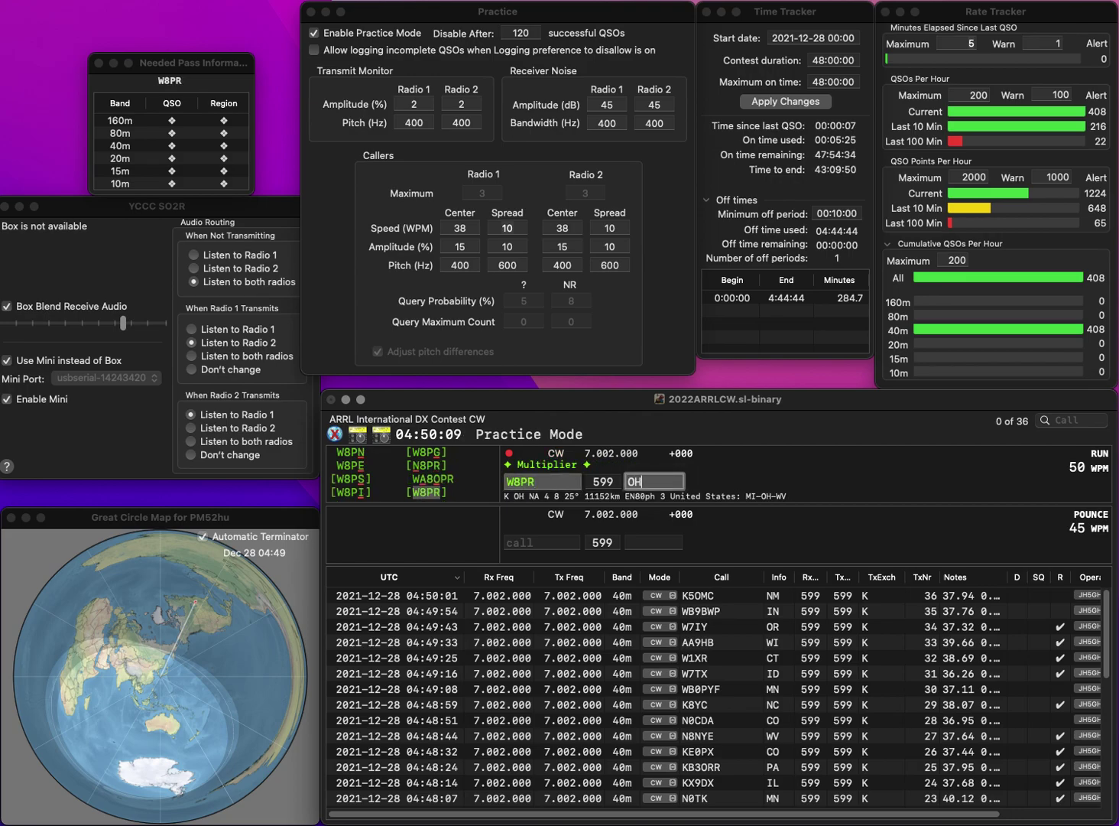
pyautogui.press('Return')
# - Log a run contact with K8BXQ on 40m CW, with received exchange MI
pyautogui.write('K8BX')
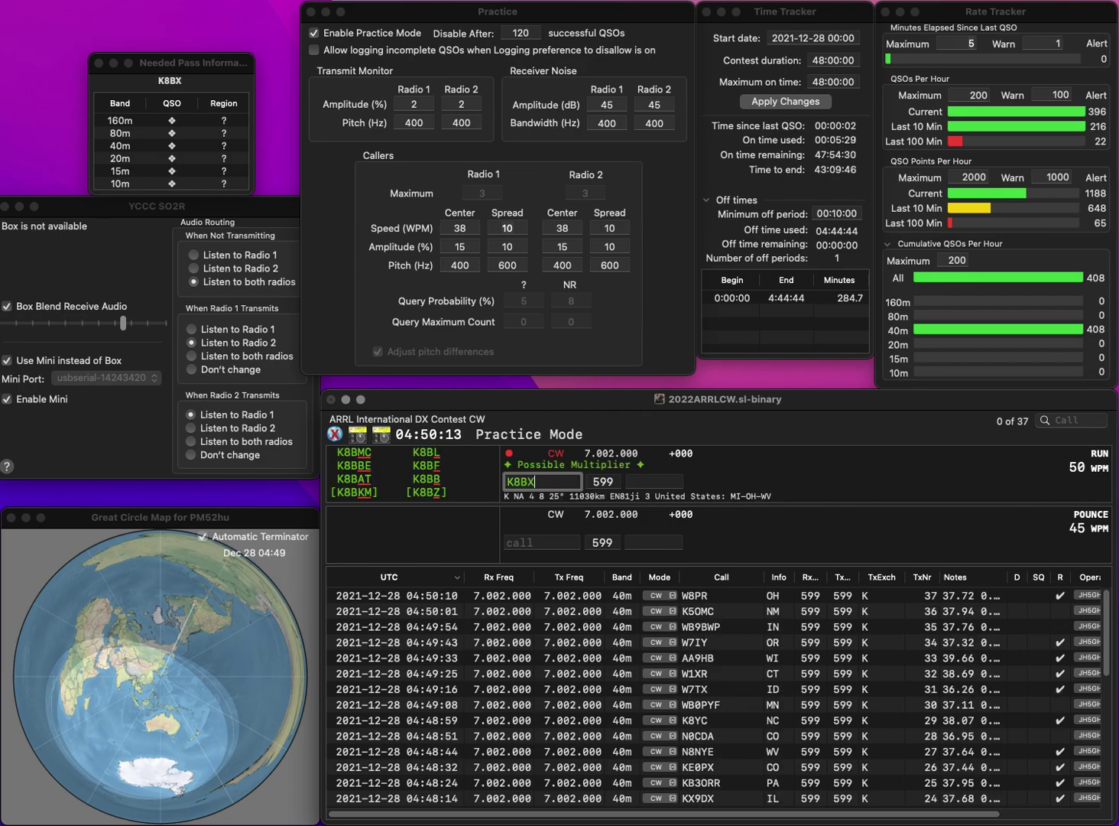
pyautogui.write('Q')
pyautogui.press('space')
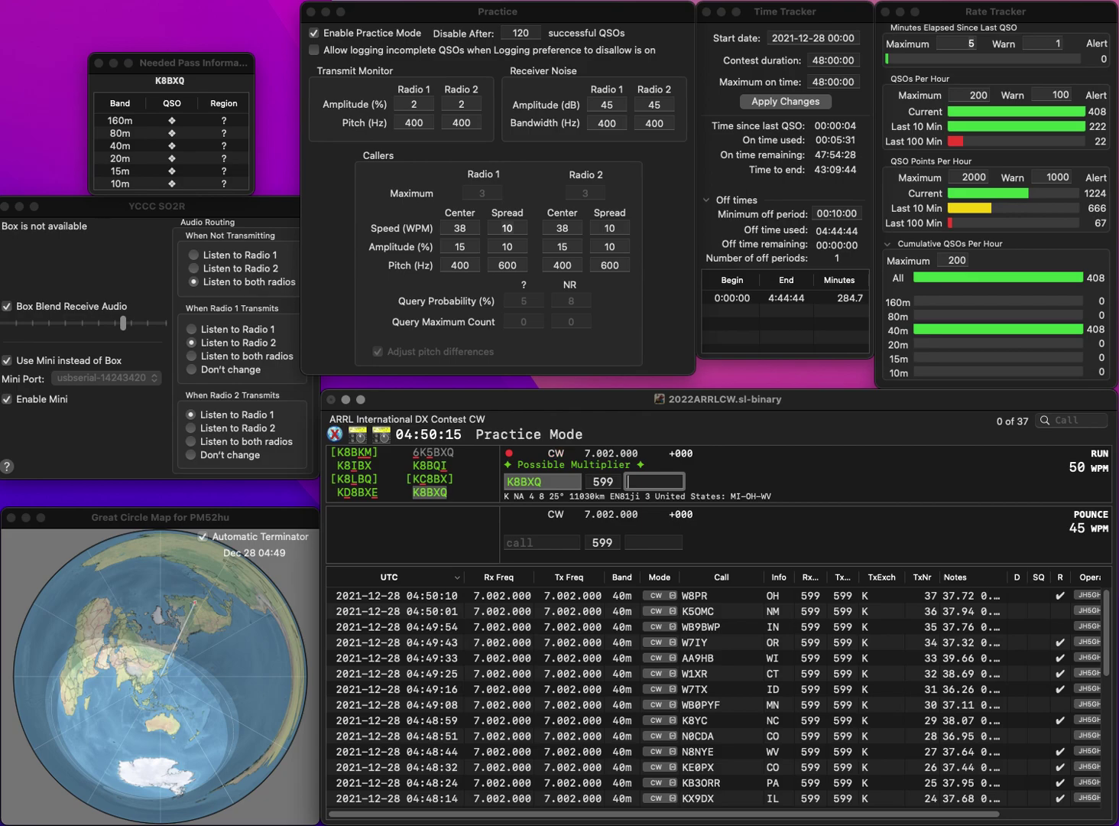
pyautogui.write('MI')
pyautogui.press('Return')
pyautogui.write('K')
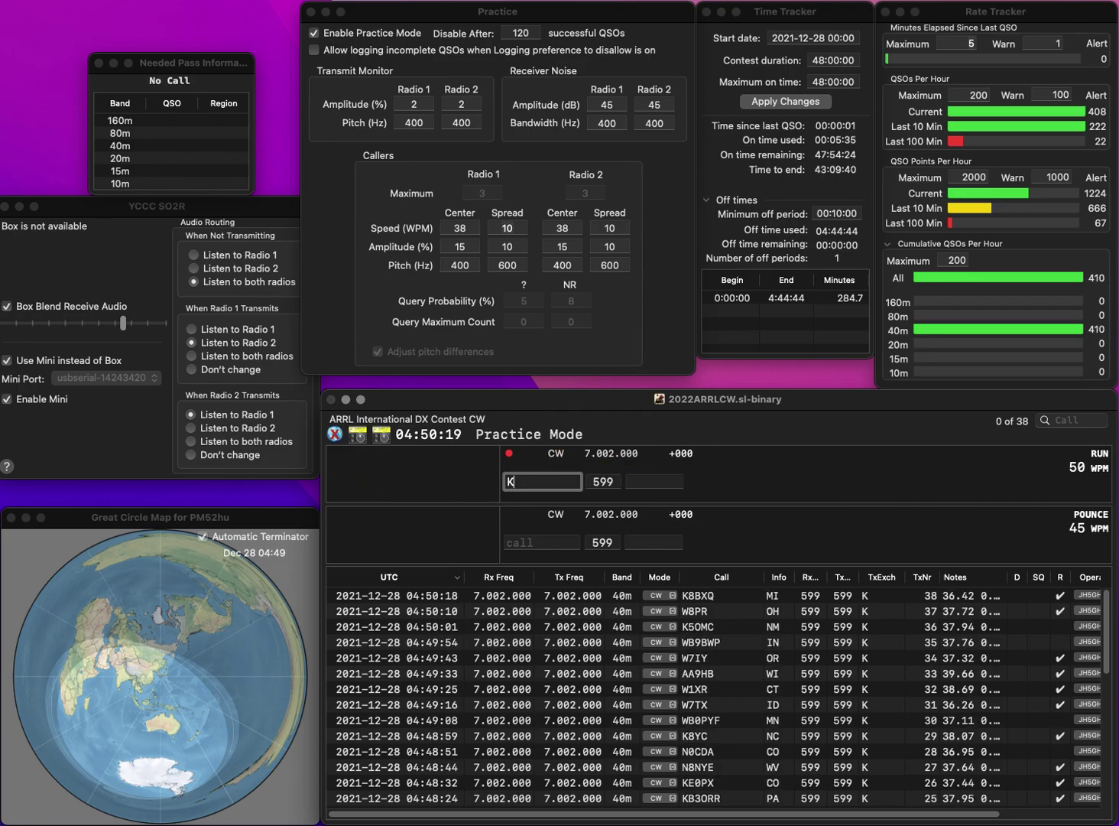
pyautogui.write('C4IM')
pyautogui.press('space')
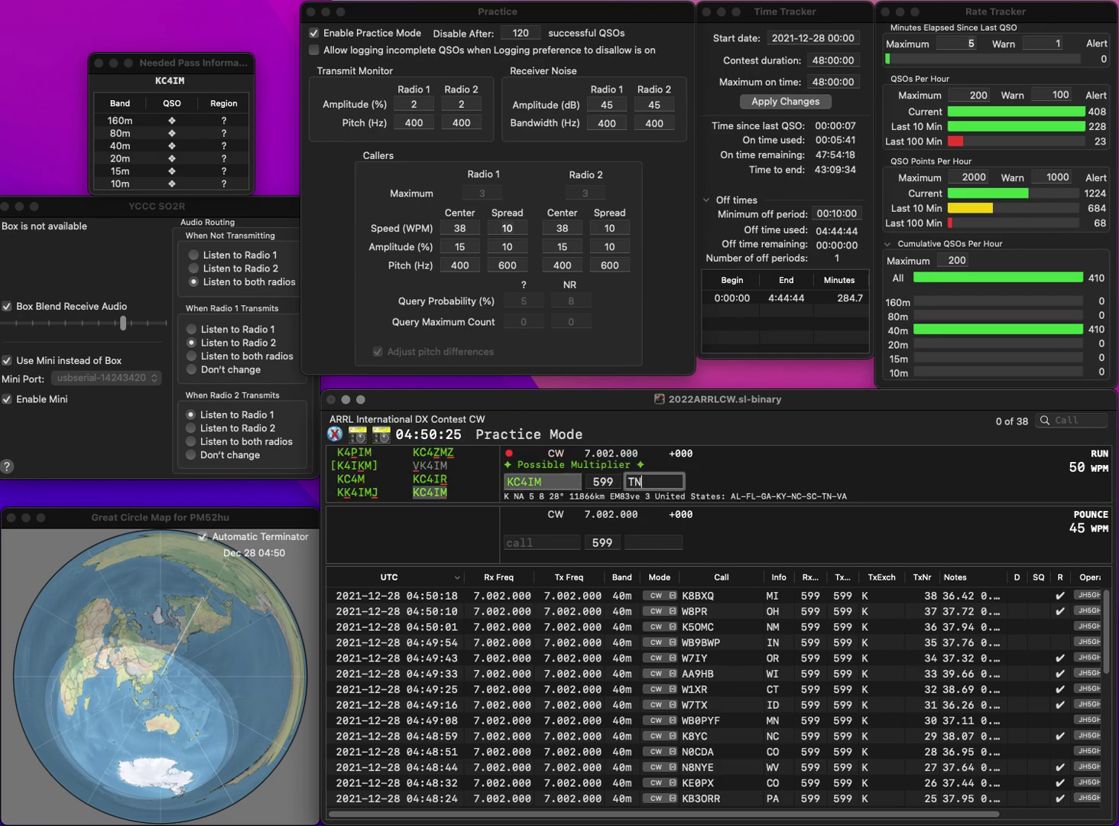
pyautogui.press('Return')
pyautogui.write('N6BHX')
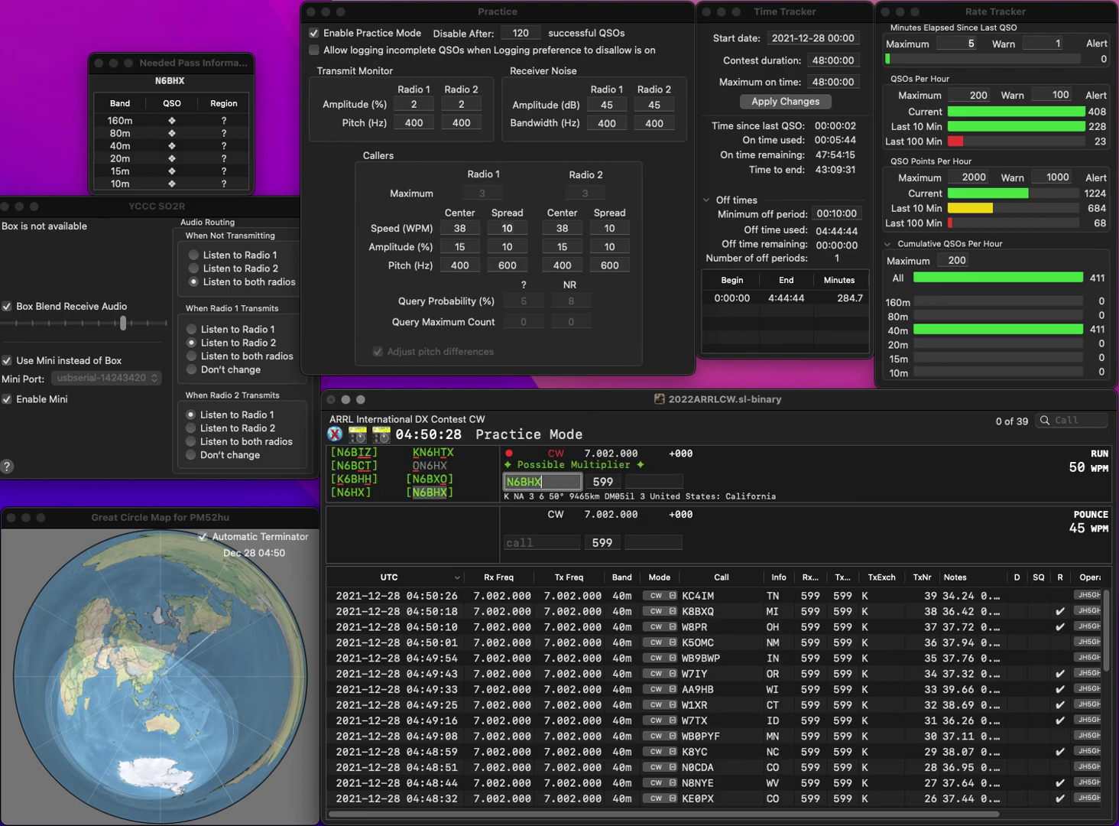
pyautogui.press('Tab')
pyautogui.write('CA')
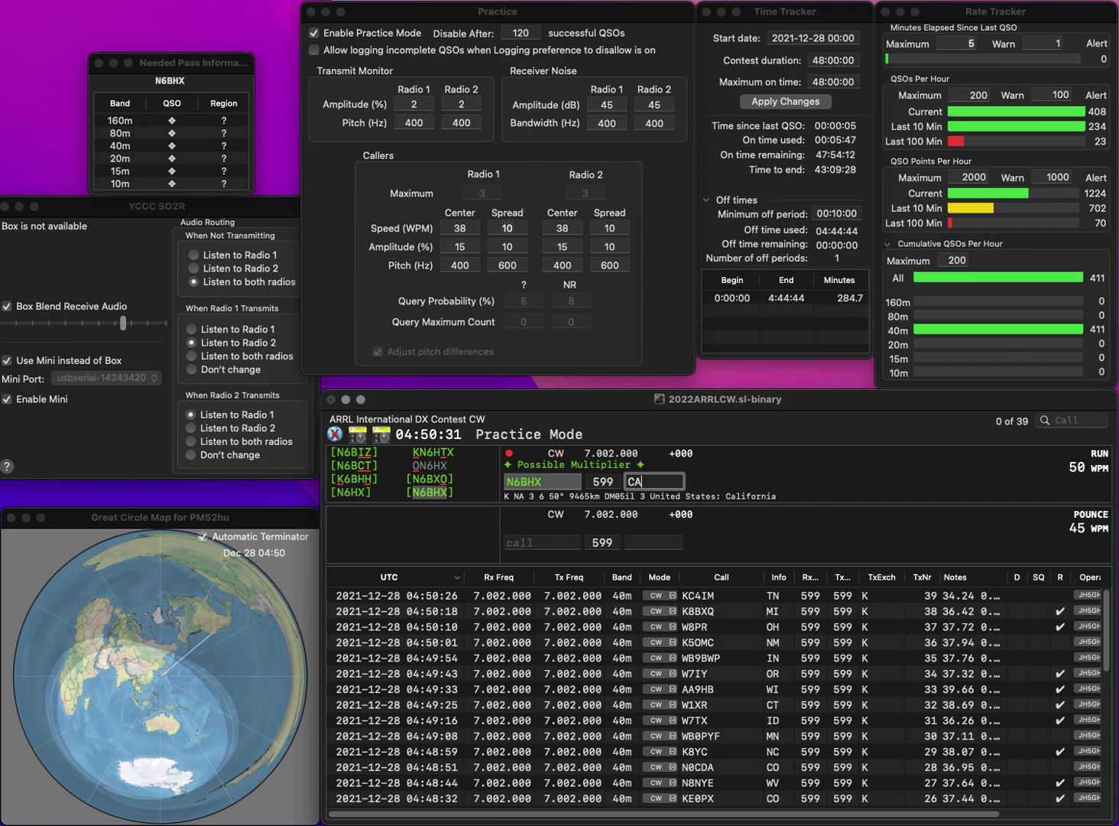
pyautogui.press('Return')
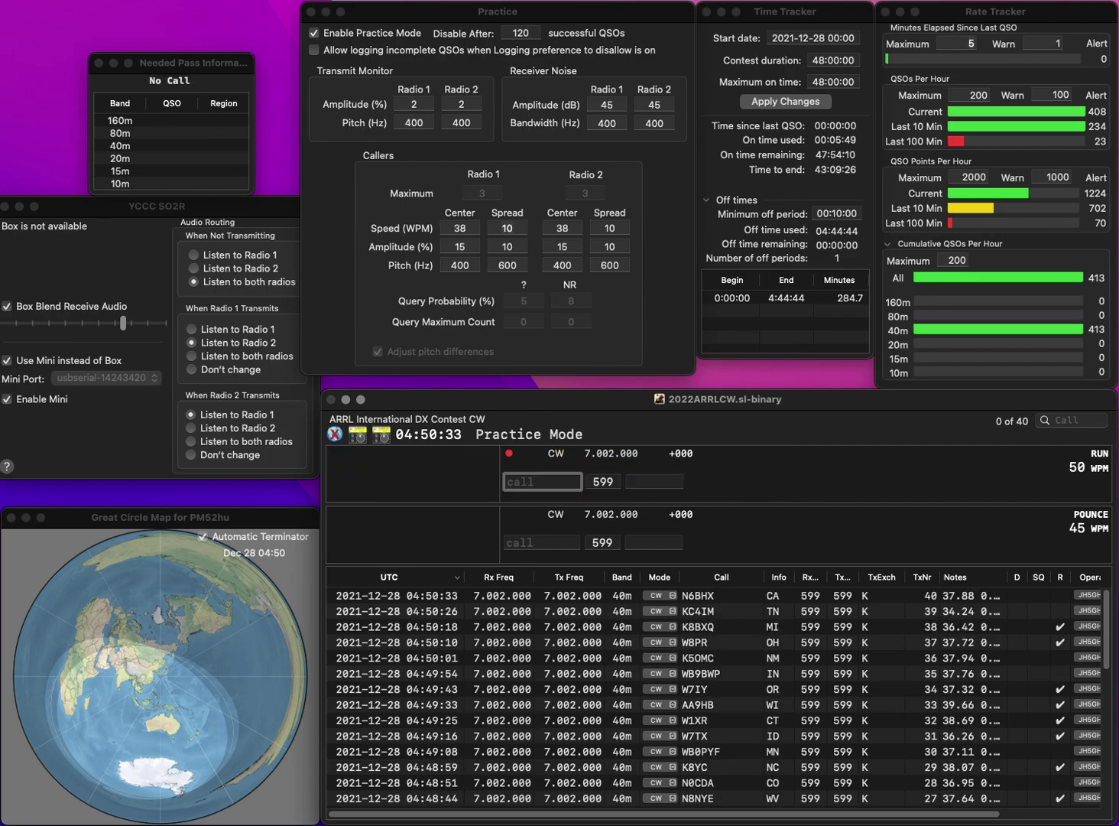
pyautogui.write('KE4GTQ')
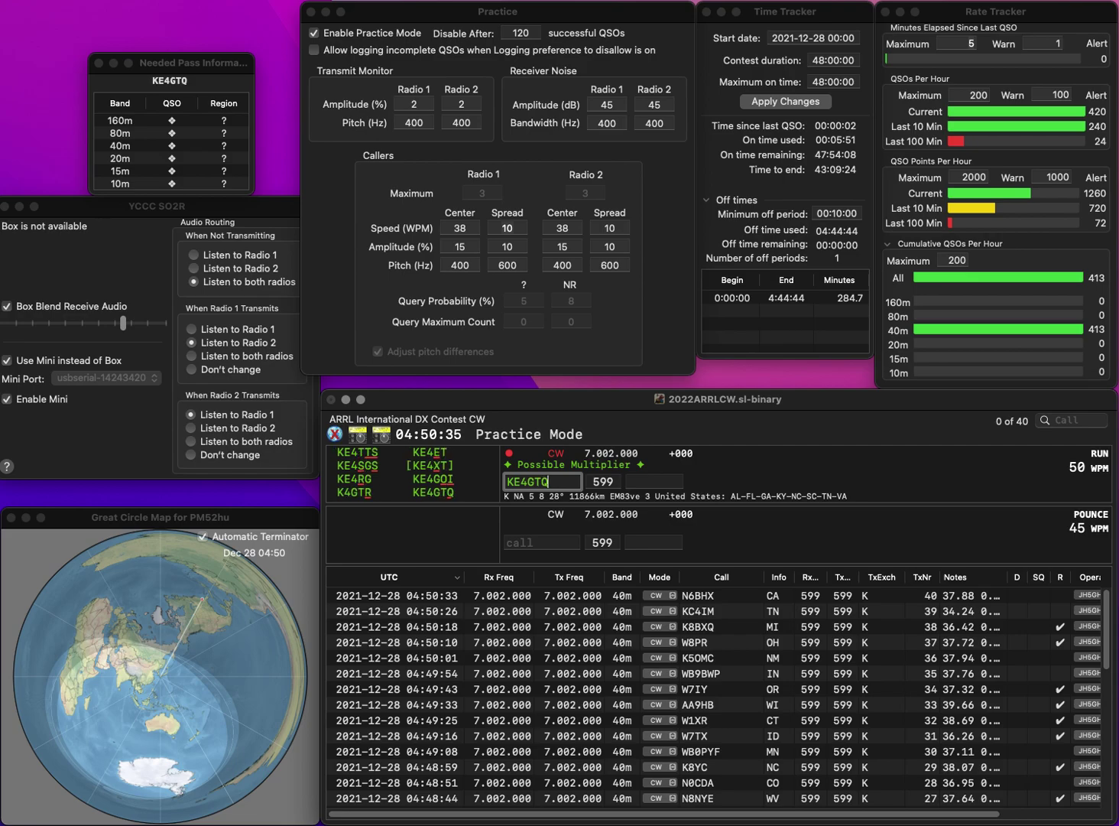
pyautogui.press('Return')
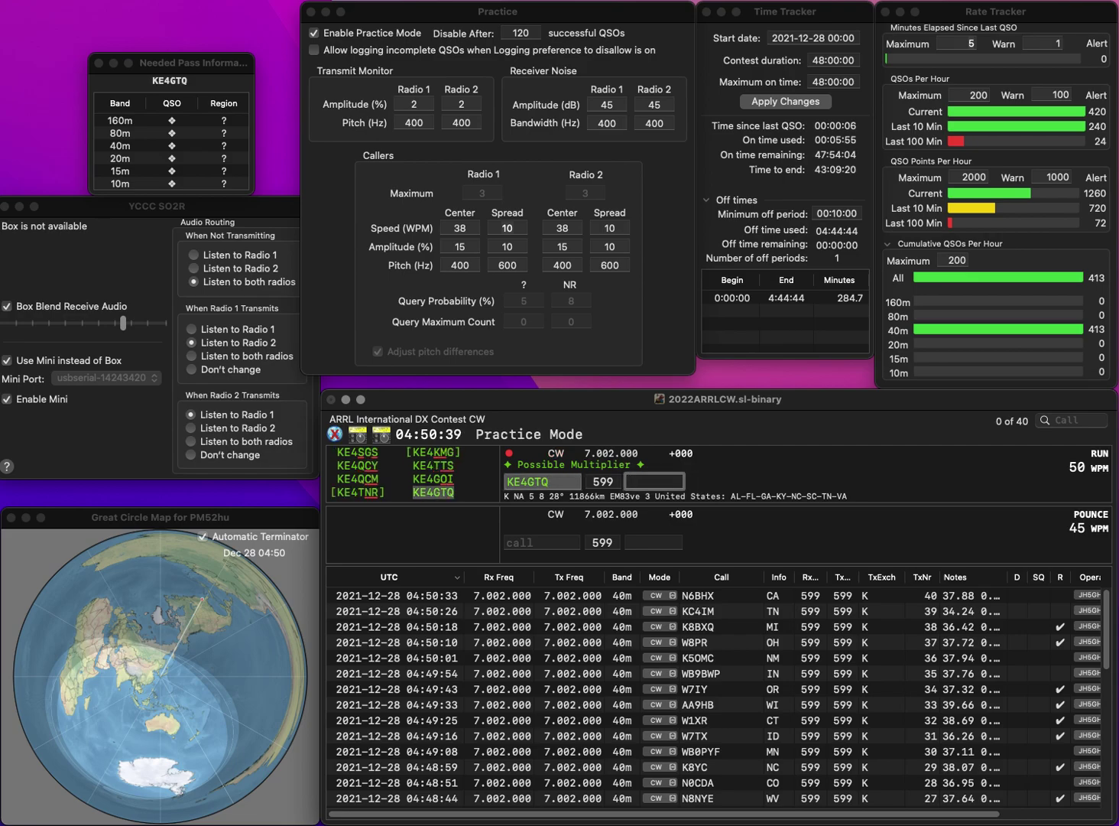
pyautogui.write('N')
pyautogui.press('Return')
pyautogui.write('KB6MW')
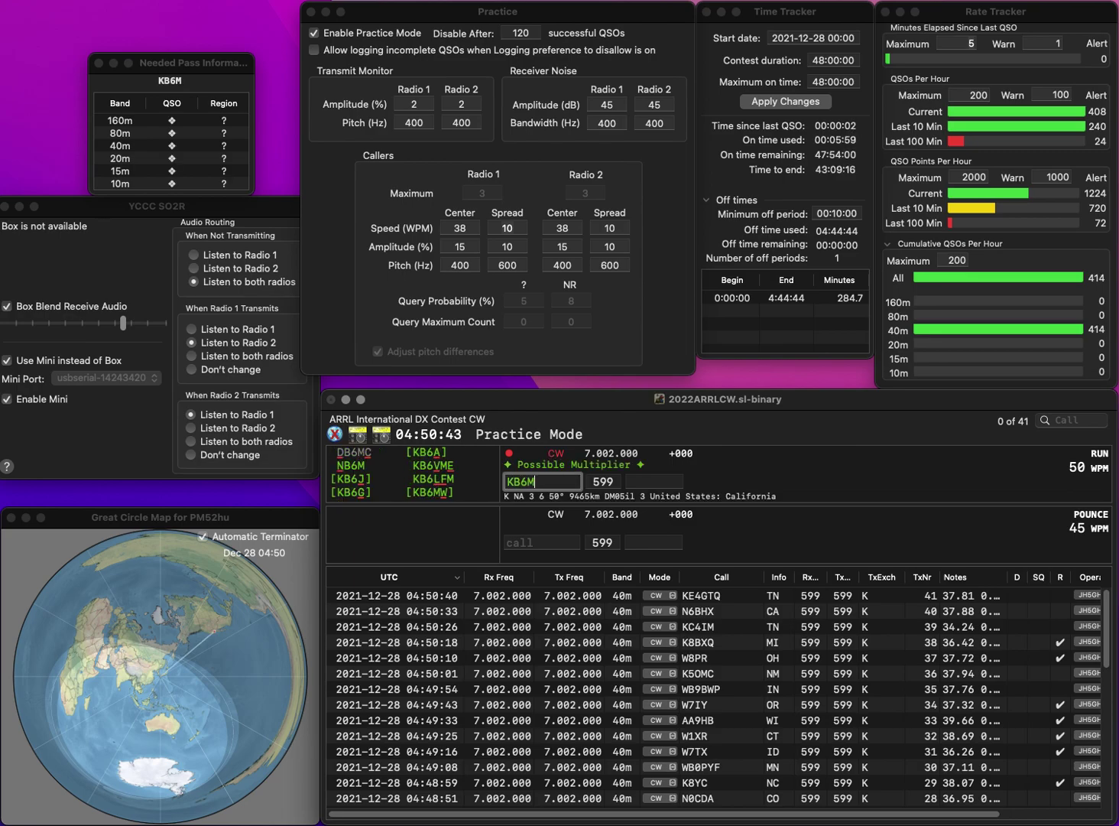
pyautogui.press('Tab')
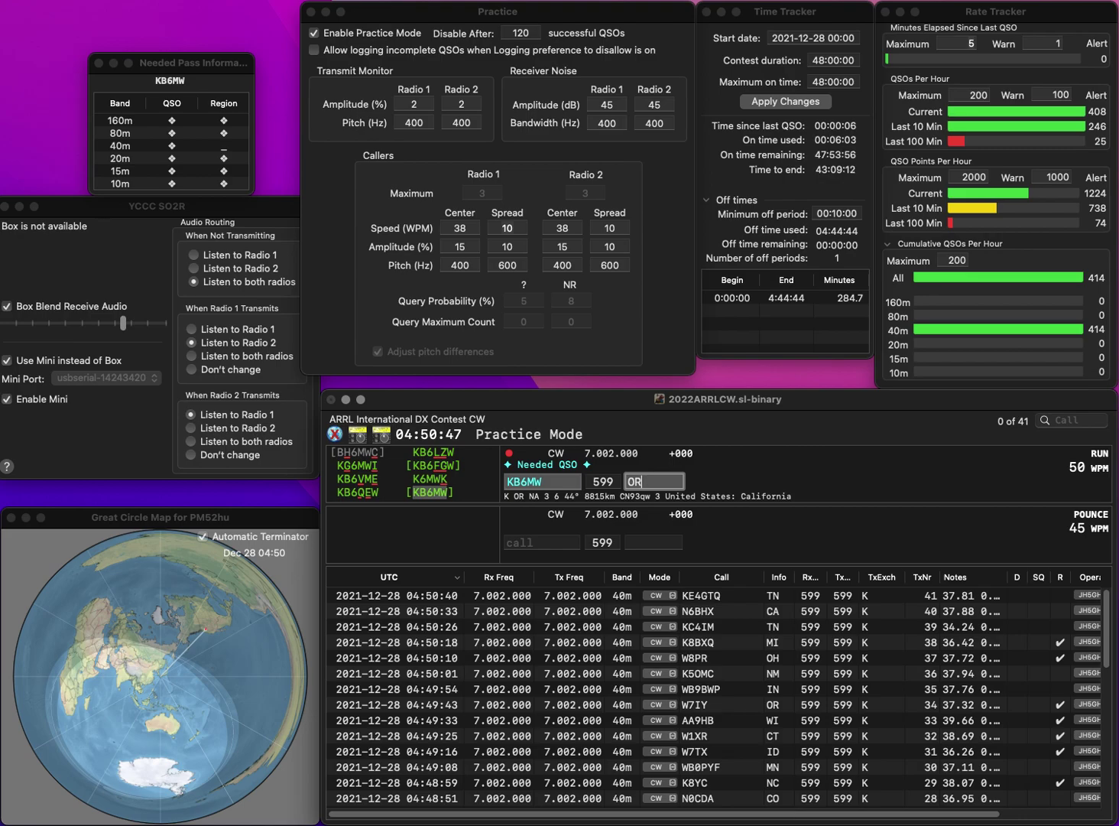
pyautogui.press('Return')
pyautogui.write('N600')
pyautogui.press('Tab')
pyautogui.write('CA')
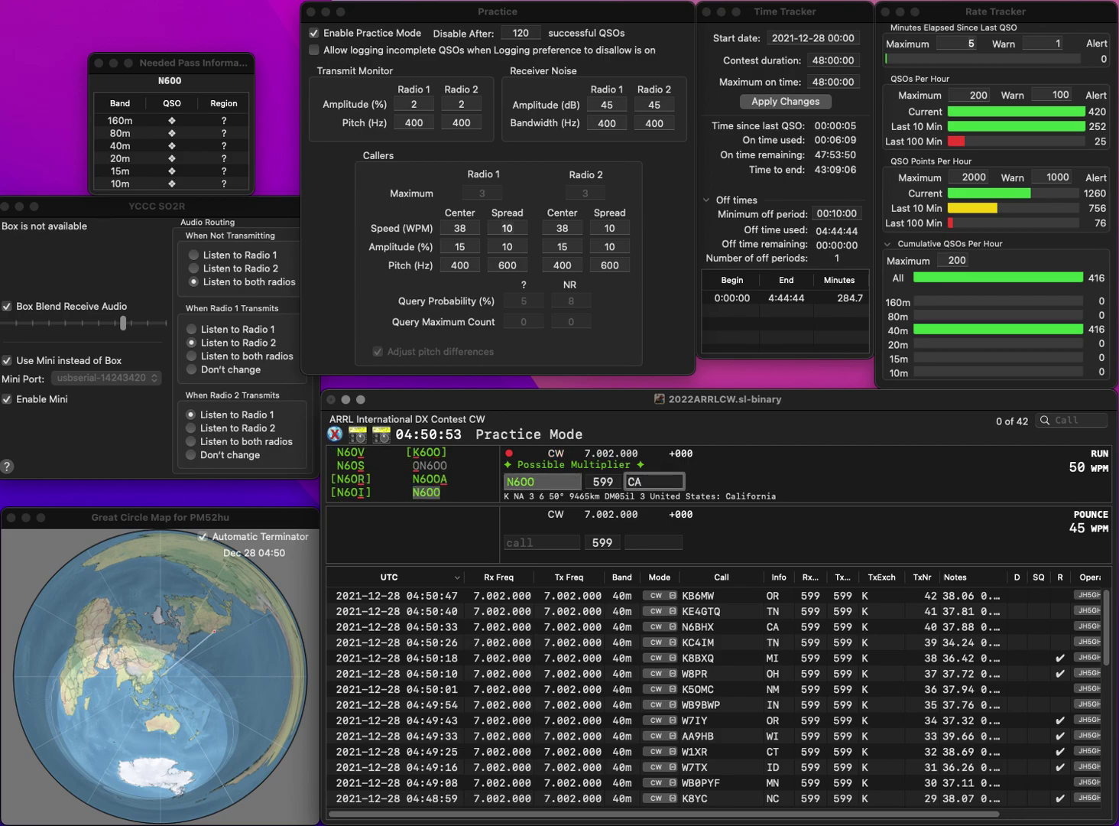
pyautogui.press('Return')
# - Log a run contact with K0ITC on 40m CW, with received exchange NE
pyautogui.write('K')
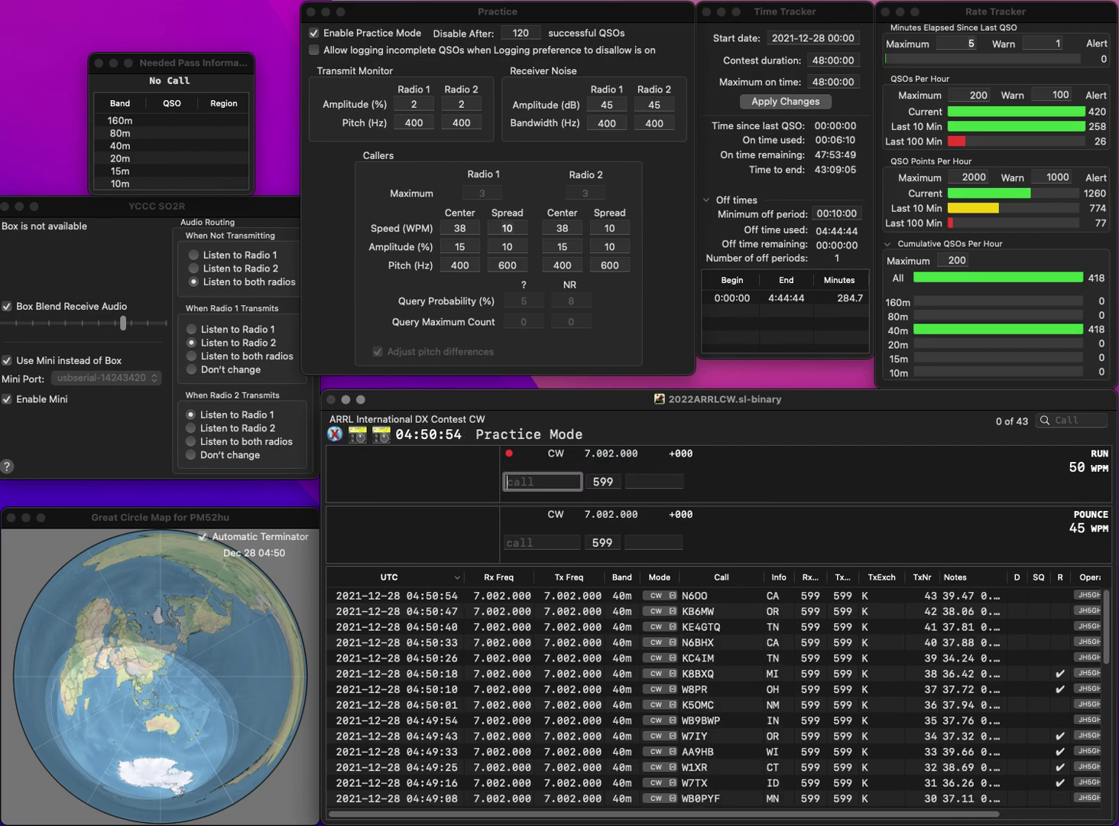
pyautogui.write('0ITC')
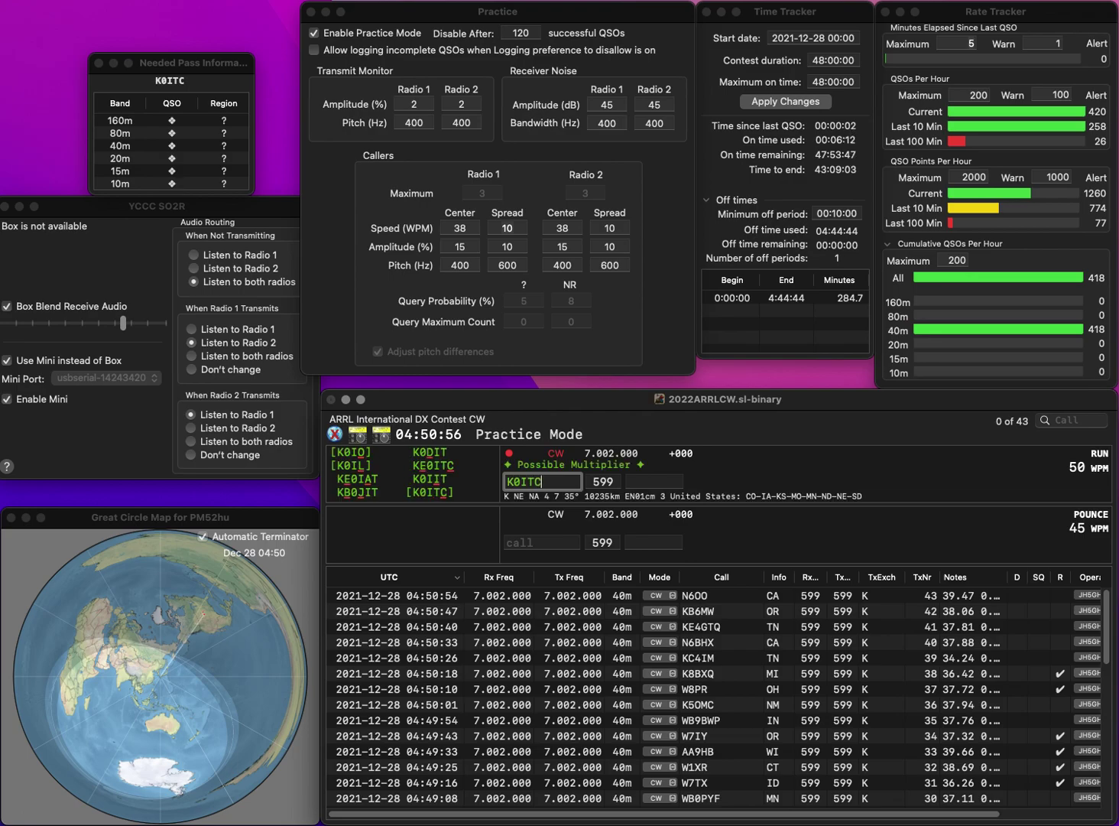
pyautogui.press('Tab')
pyautogui.write('NE')
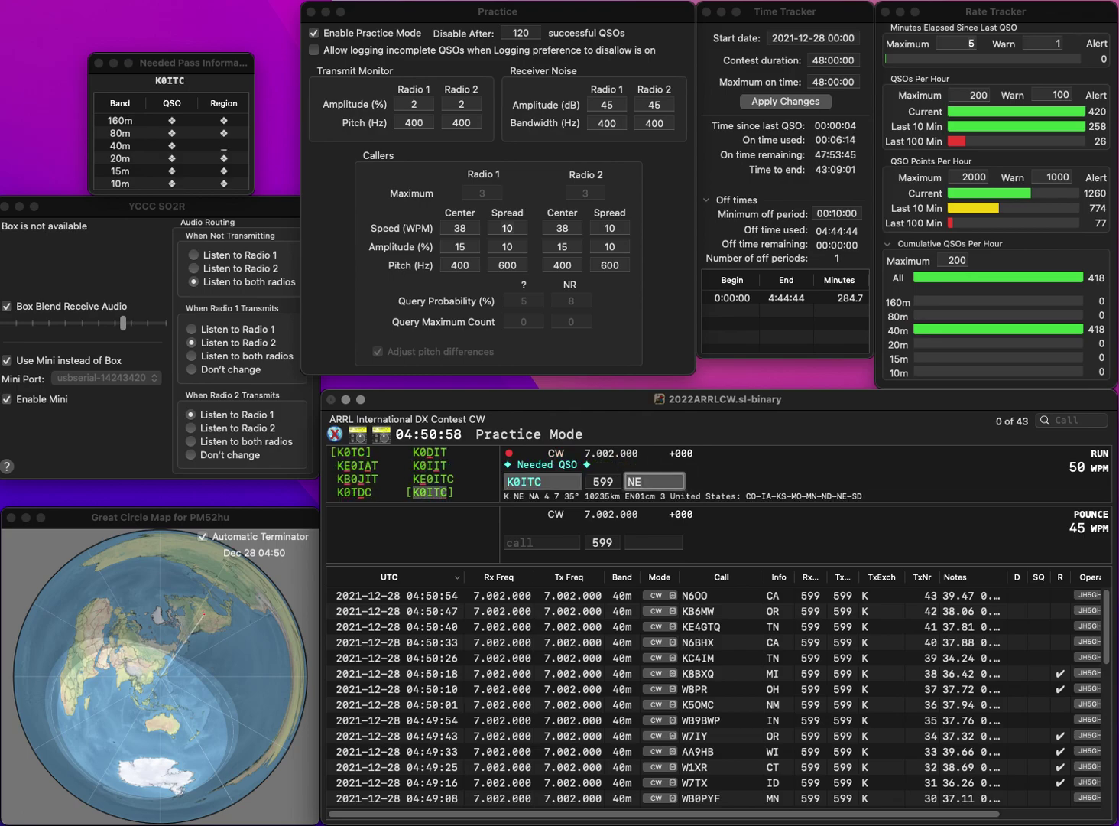
pyautogui.press('Return')
pyautogui.write('K6')
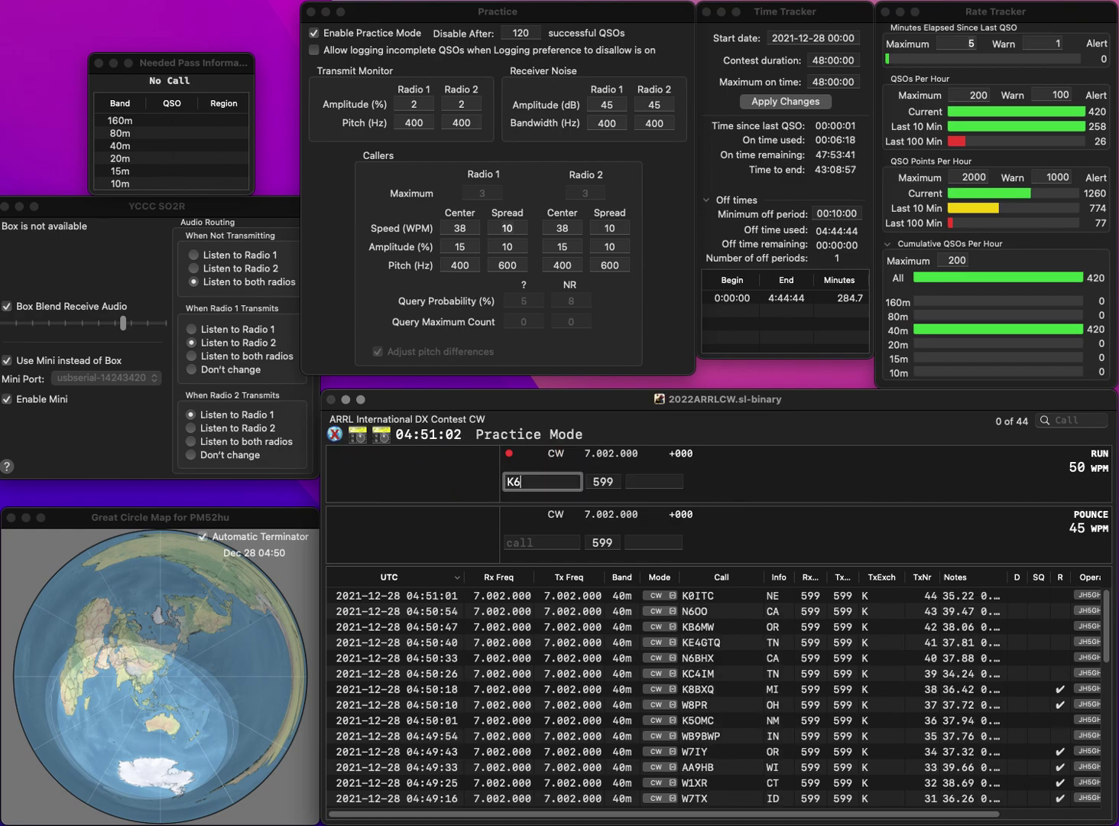
pyautogui.write('JAT')
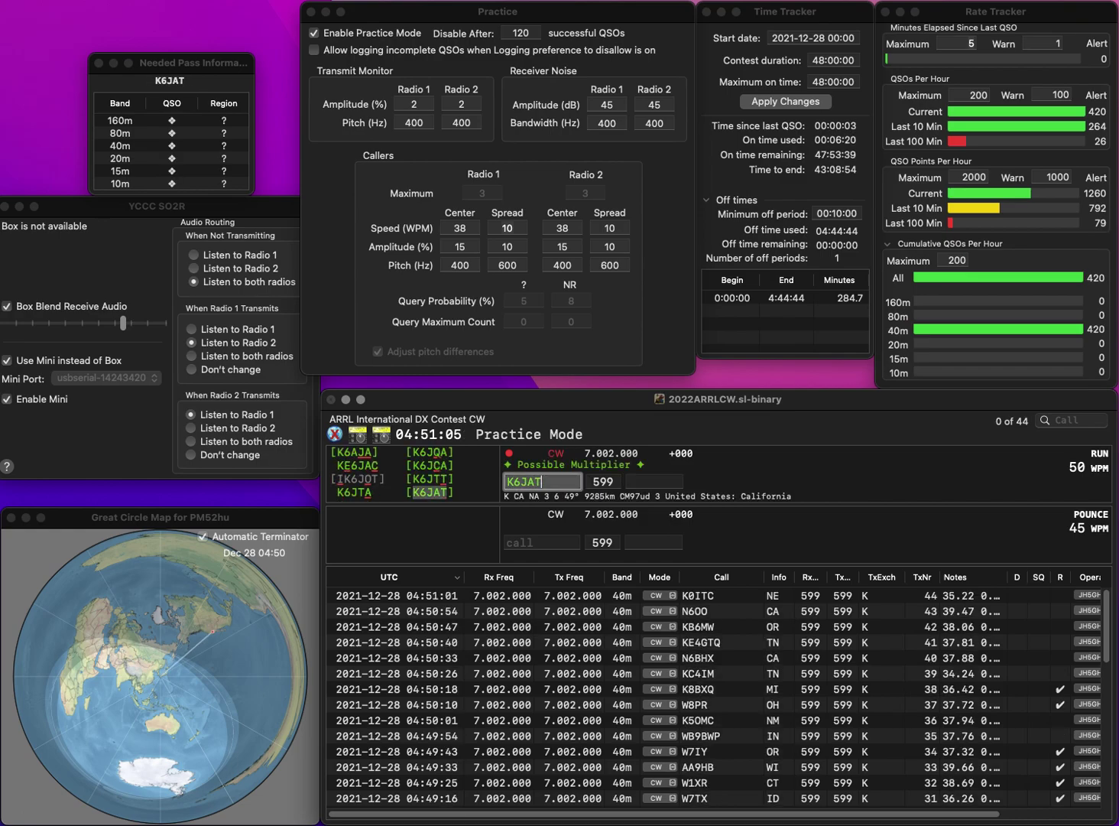
pyautogui.press('space')
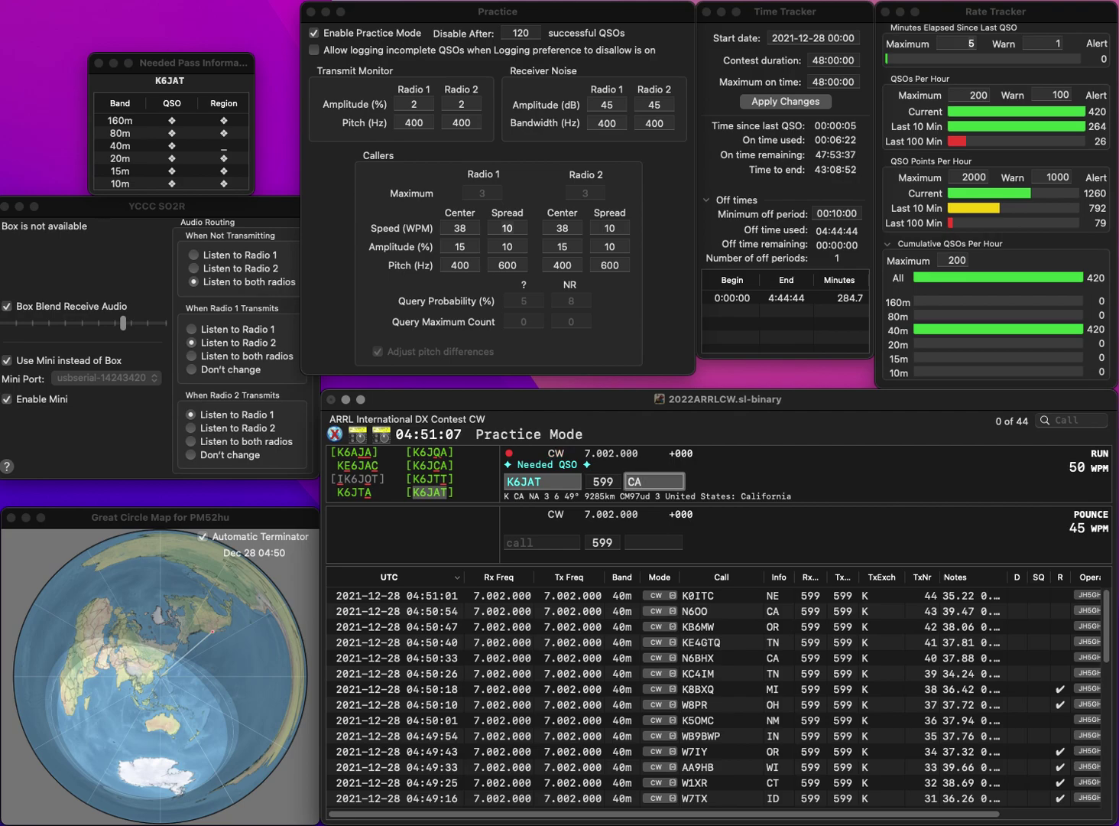
pyautogui.press('Return')
# - Log a run contact with N7PI on 40m CW, with received exchange MT
pyautogui.write('N7PI')
pyautogui.press('space')
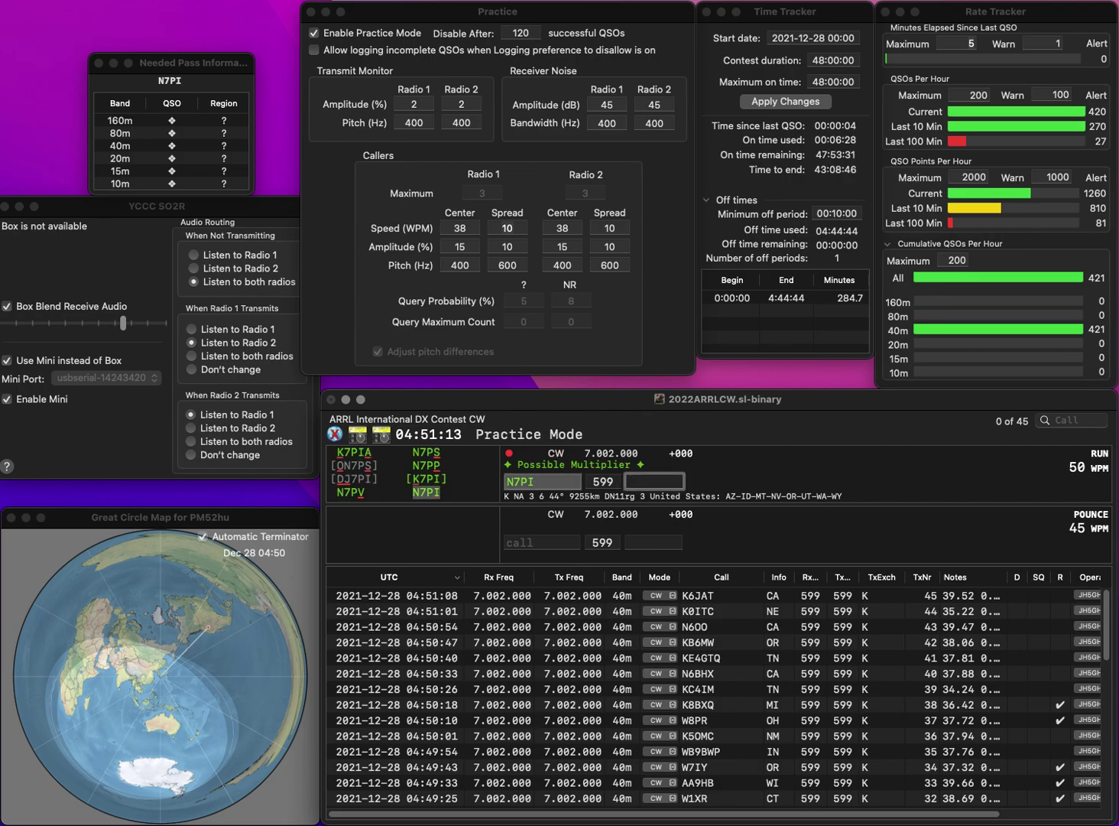
pyautogui.write('T')
pyautogui.press('Return')
# - Log a run contact with K2MZ on 40m CW, with received exchange NJ
pyautogui.write('K2MZ')
pyautogui.press('Tab')
pyautogui.write('N')
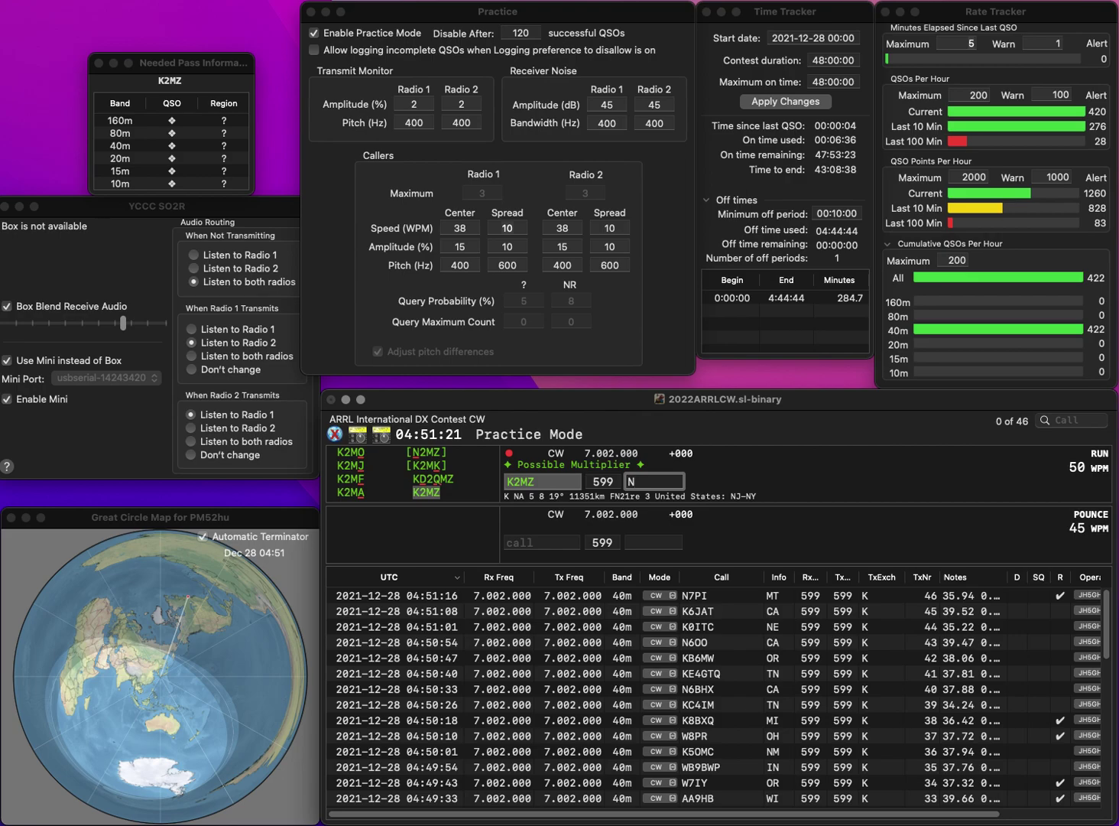
pyautogui.write('J')
pyautogui.press('Return')
# - Log a run contact with KF5BA on 40m CW, with received exchange AR
pyautogui.write('KF5BA')
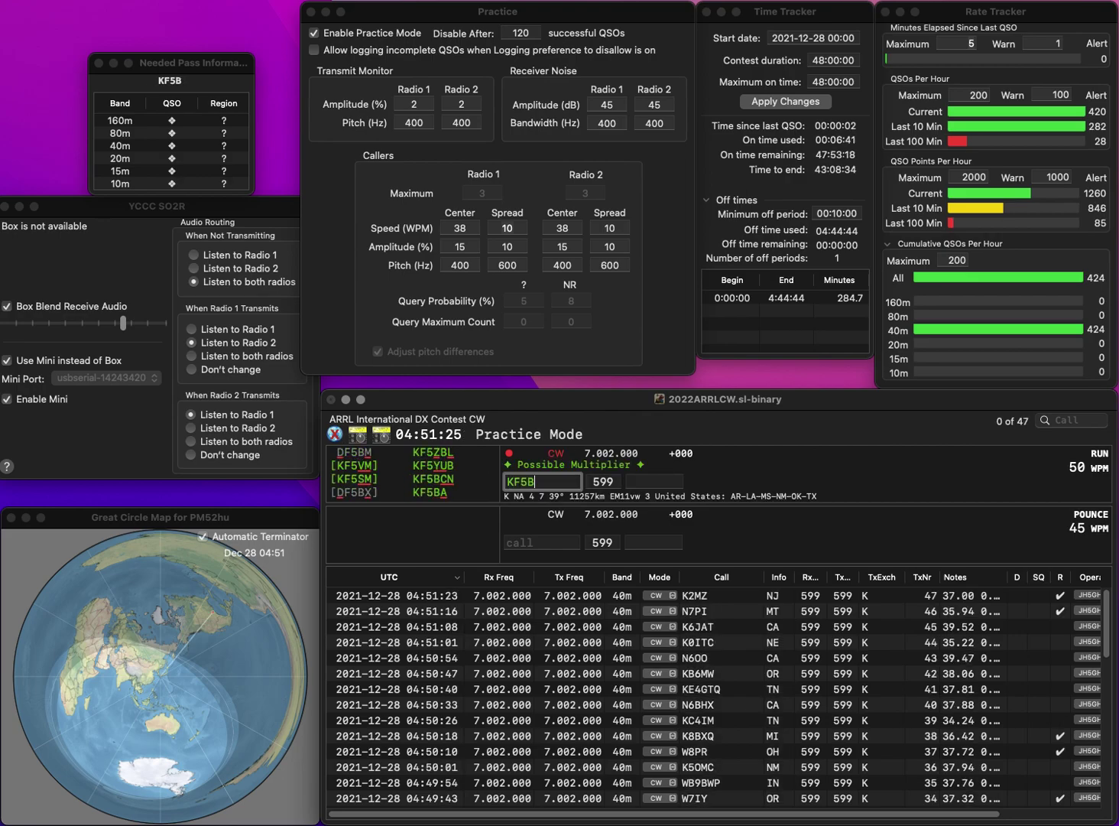
pyautogui.press('space')
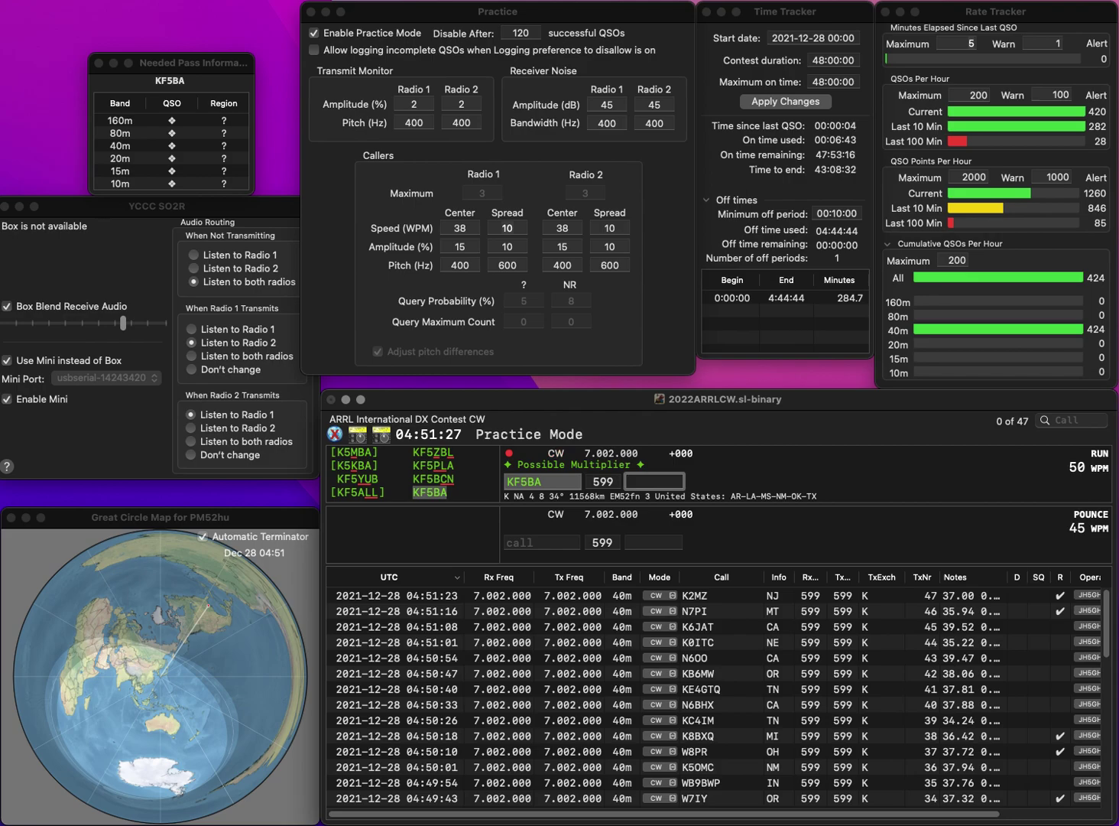
pyautogui.write('AR')
pyautogui.press('Return')
pyautogui.write('KB4')
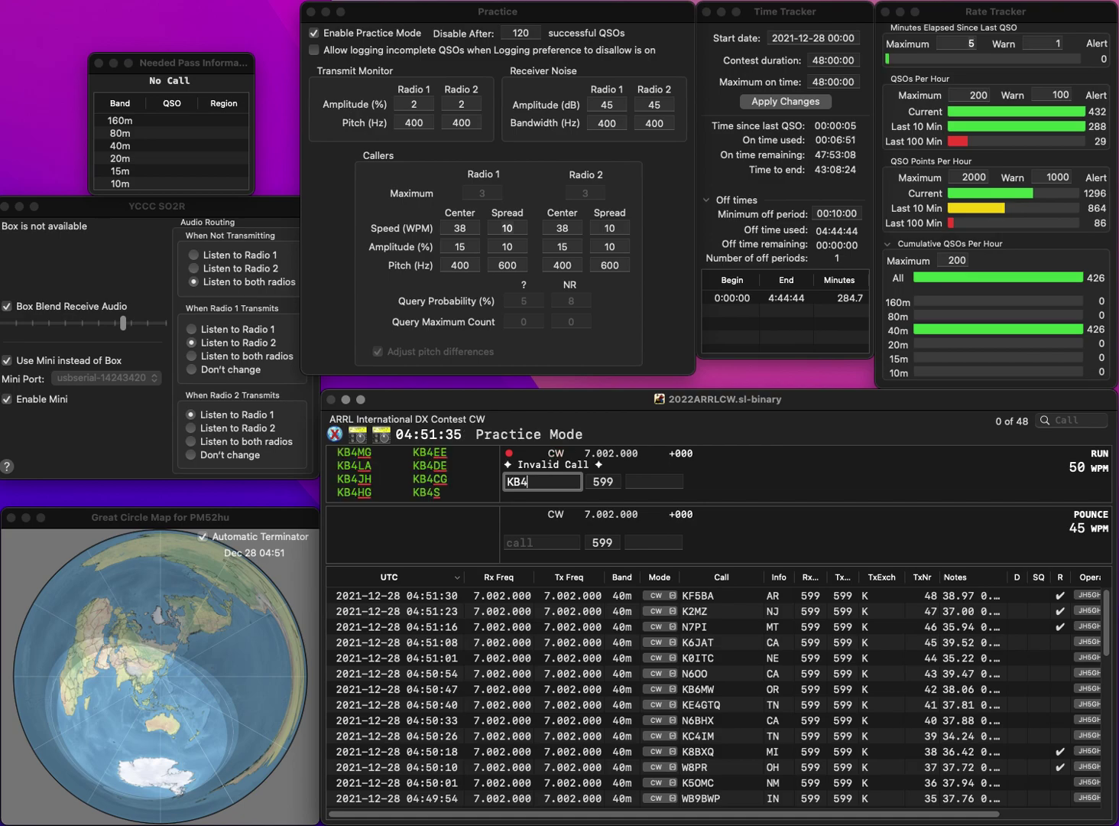
pyautogui.write('LDR')
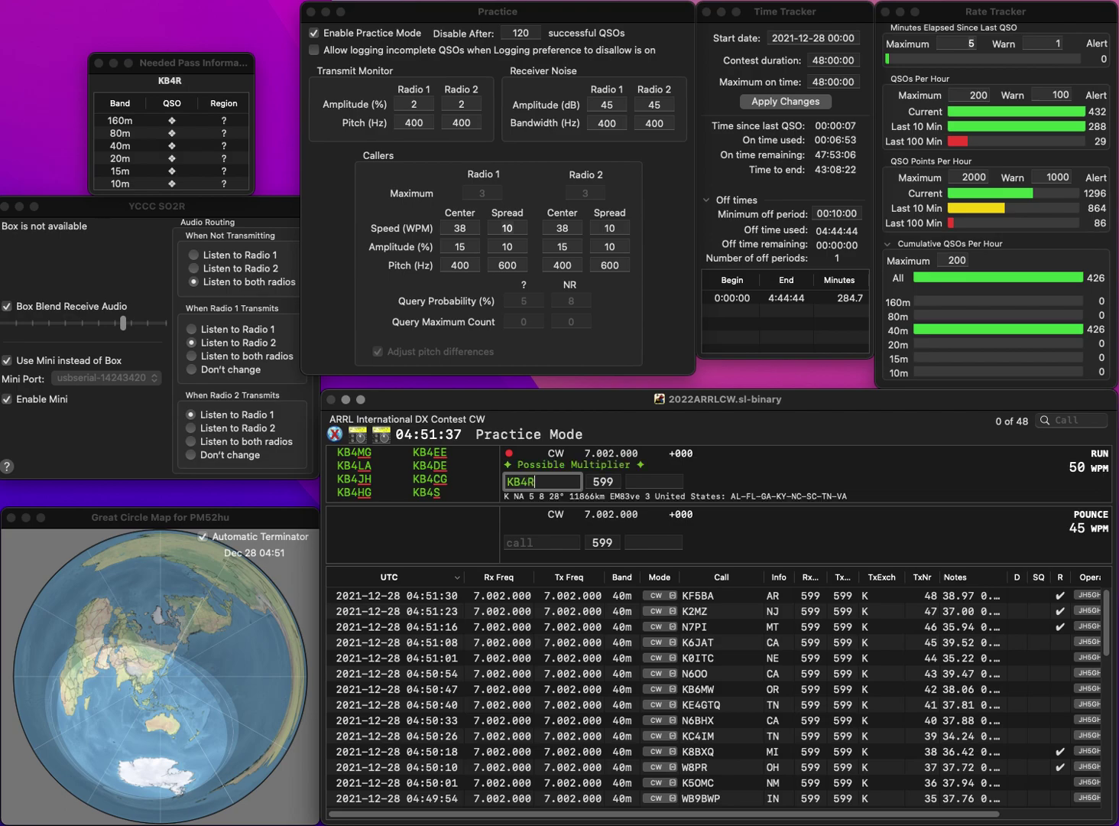
pyautogui.press('Delete')
pyautogui.write('D4LD')
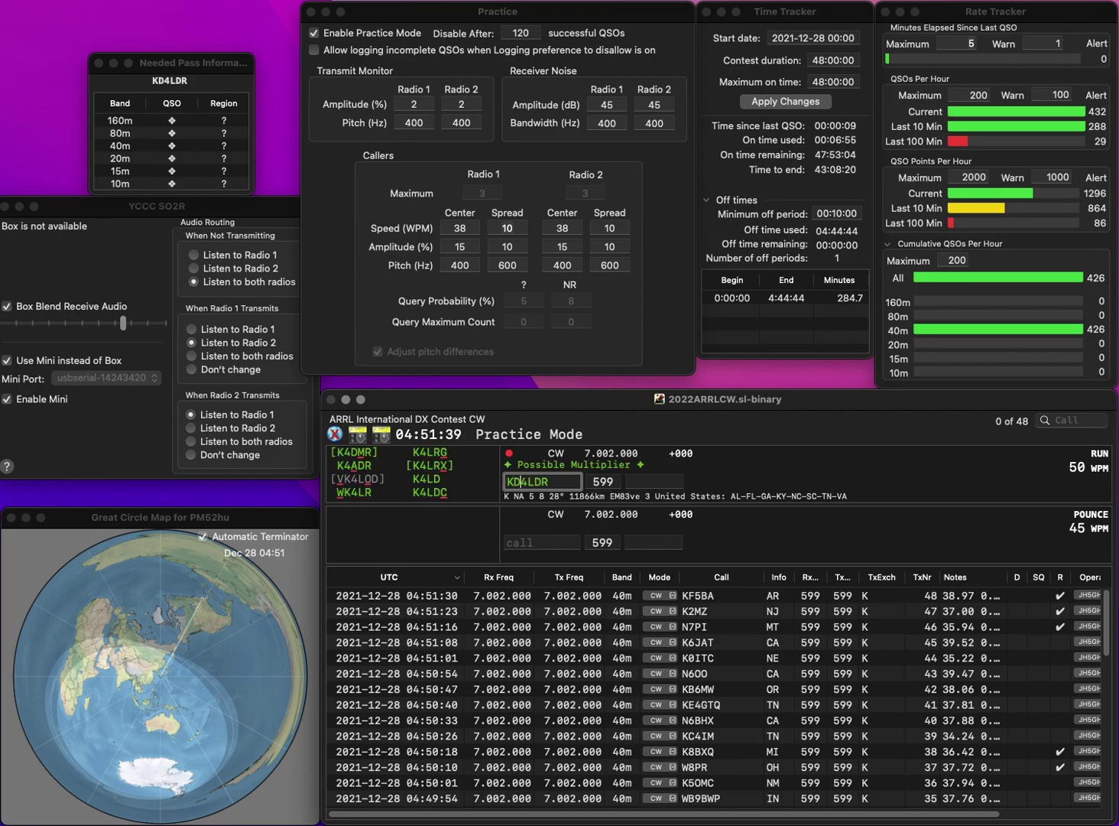
pyautogui.press('Right')
pyautogui.press('Right')
pyautogui.press('Delete')
pyautogui.write('B')
pyautogui.press('space')
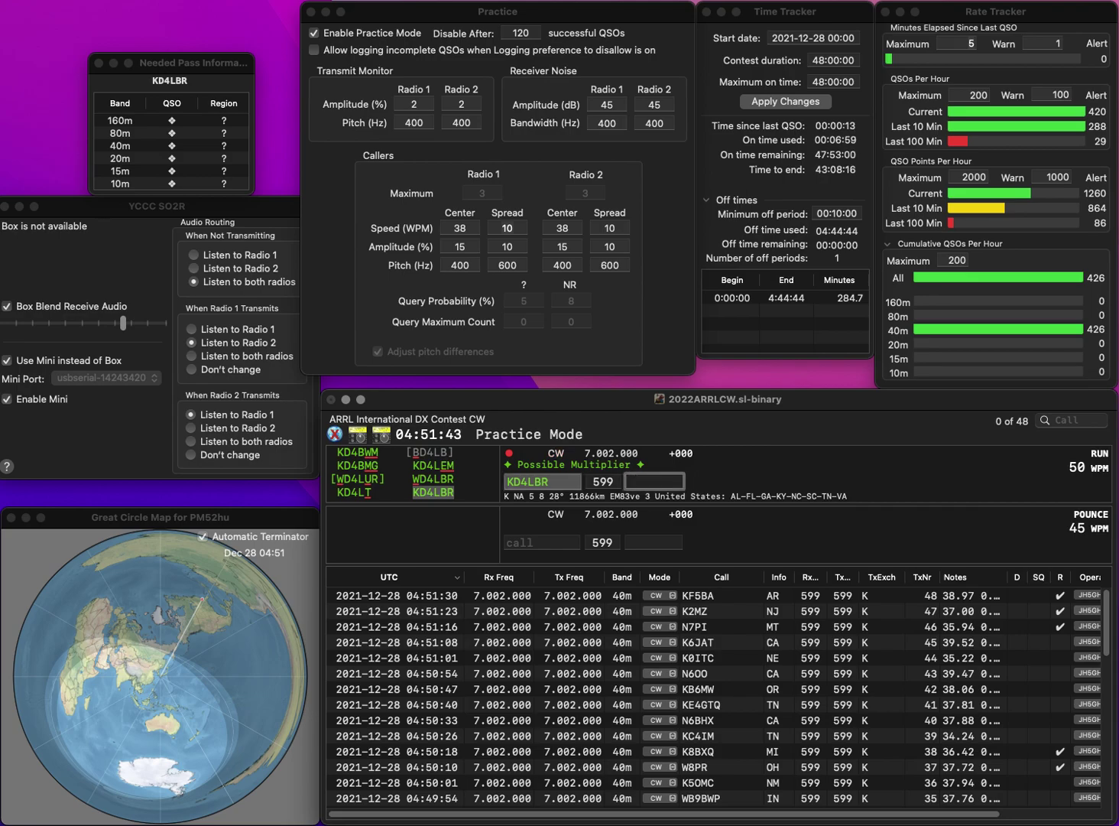
pyautogui.write('GA')
pyautogui.press('Return')
# - Log a run contact with KX6X on 40m CW, with received exchange AZ
pyautogui.write('KX6X')
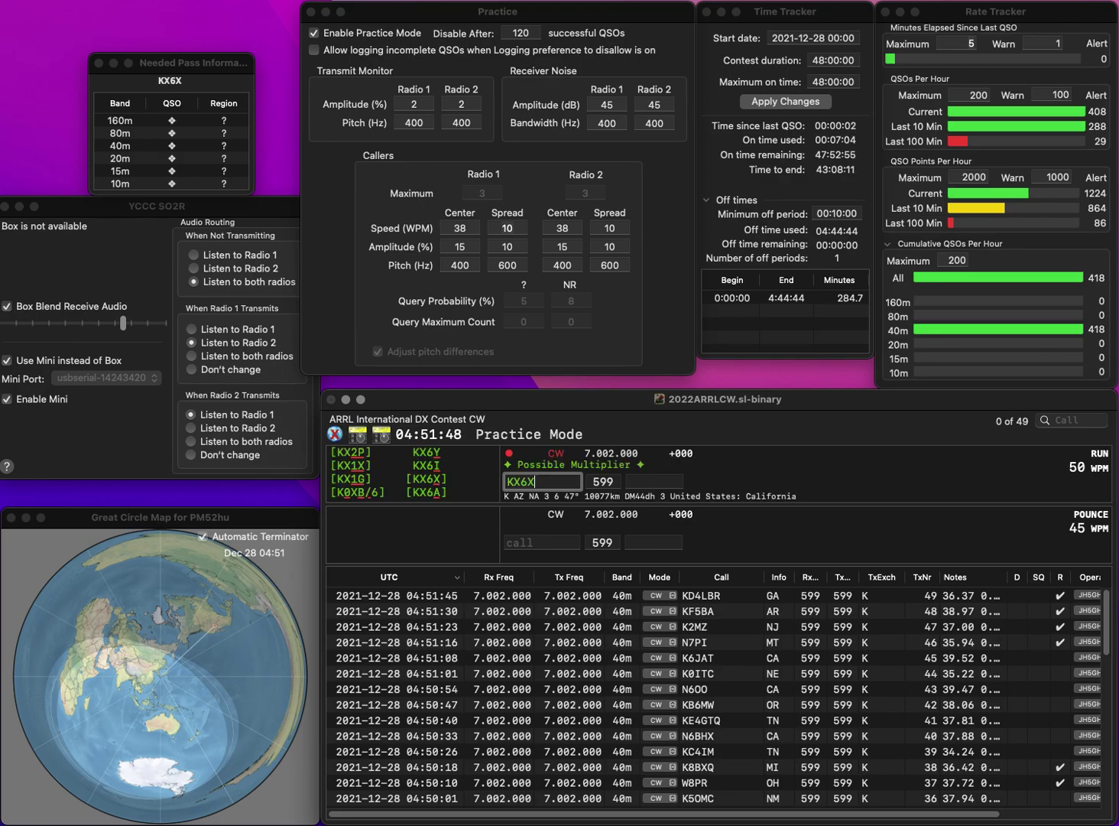
pyautogui.press('space')
pyautogui.write('AZ')
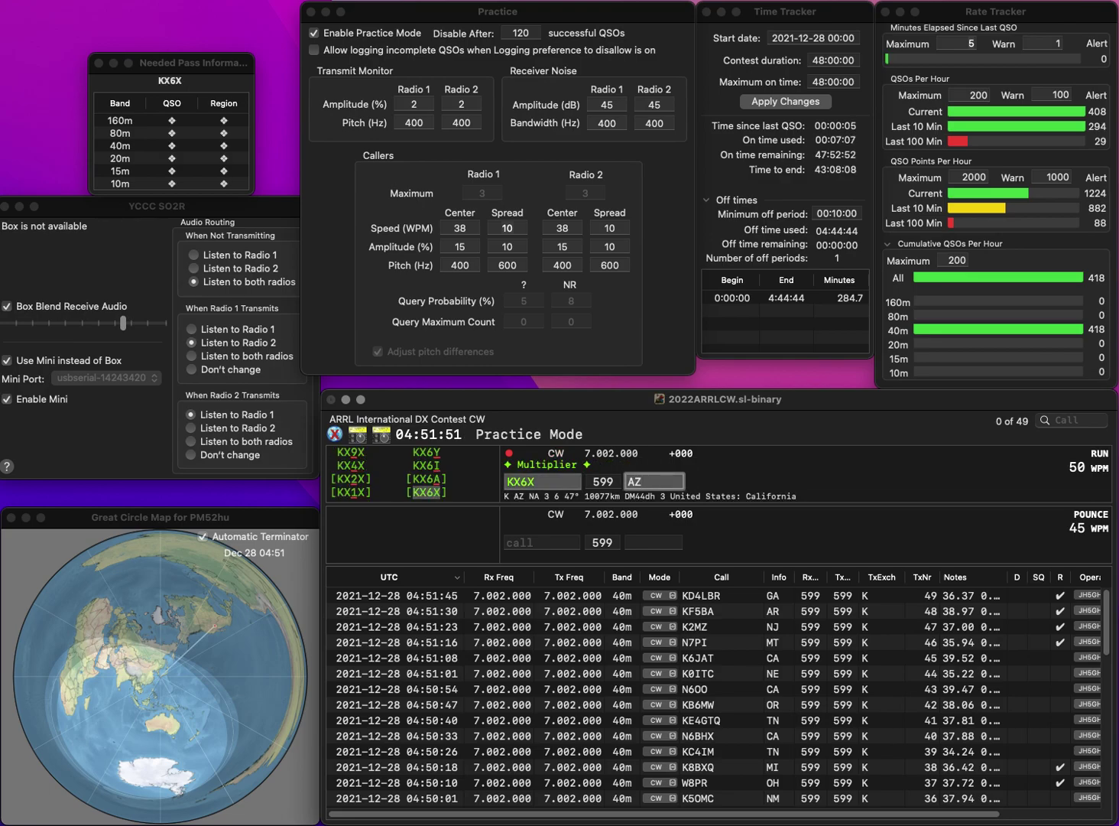
pyautogui.press('Return')
pyautogui.write('N0RSN')
pyautogui.press('space')
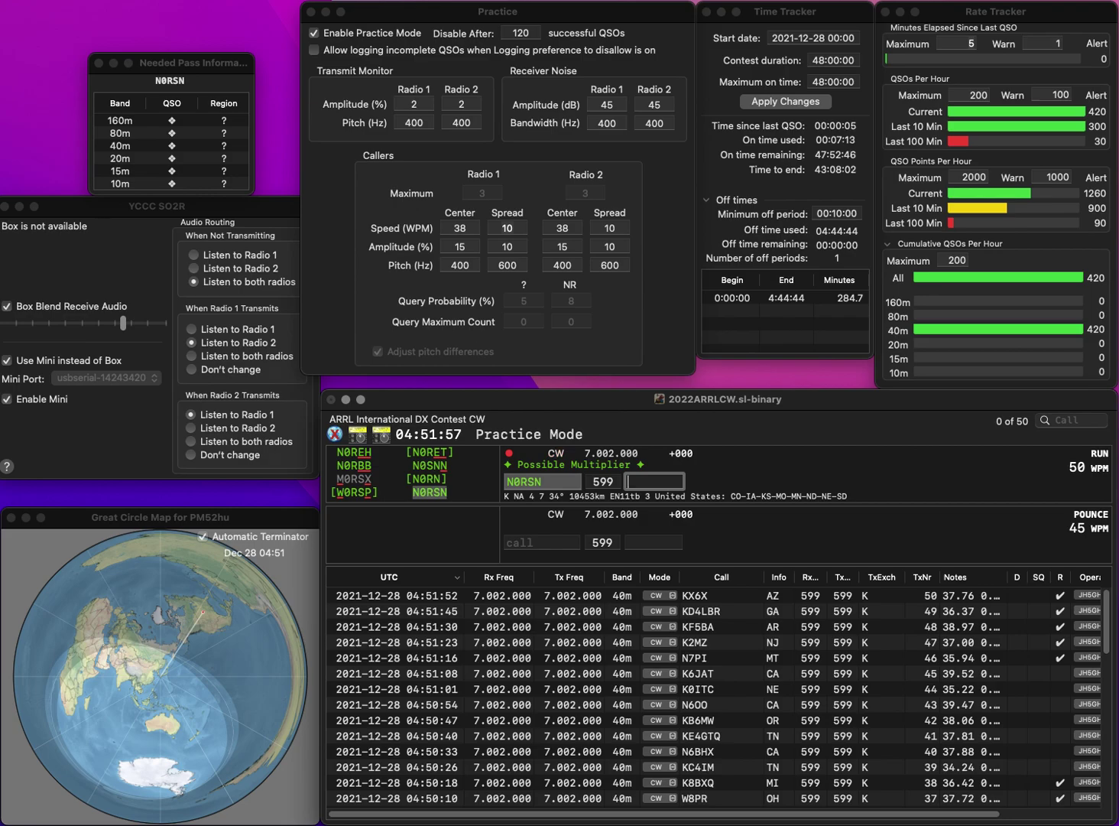
pyautogui.write('ia')
pyautogui.press('Return')
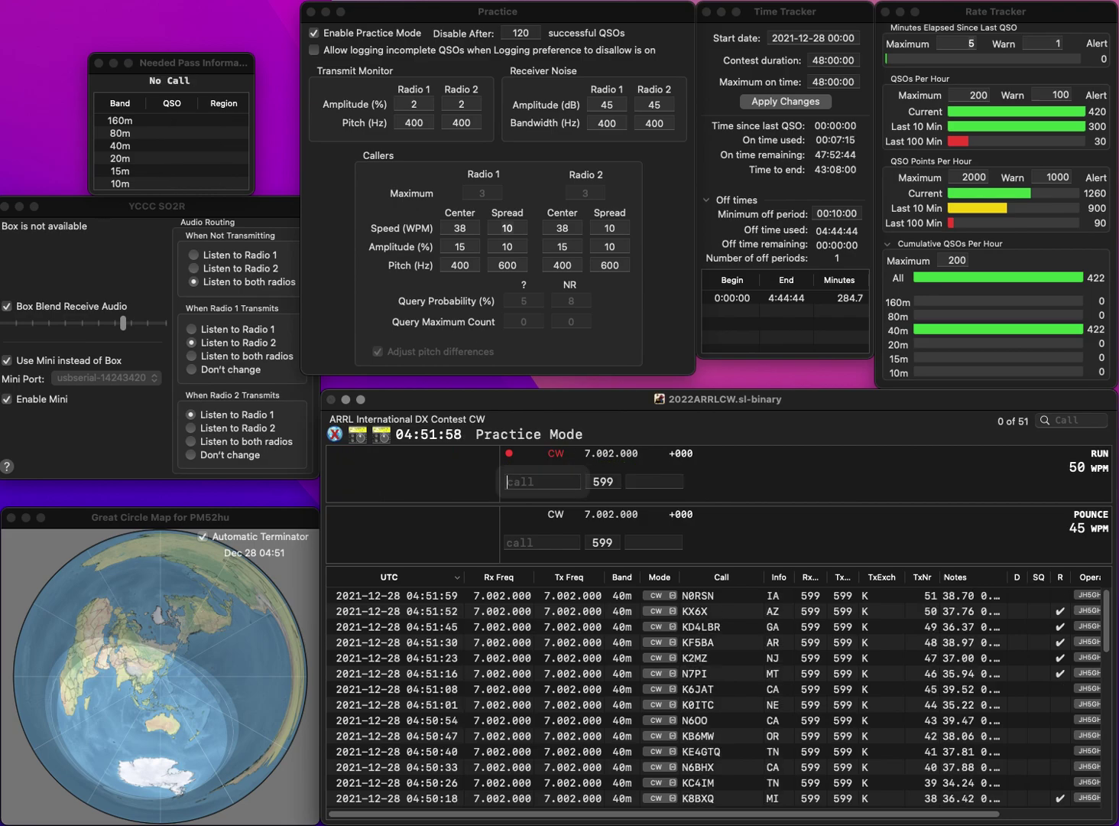
# - Log a run contact with VA3IJK on 40m CW, with received exchange ON
pyautogui.write('VE')
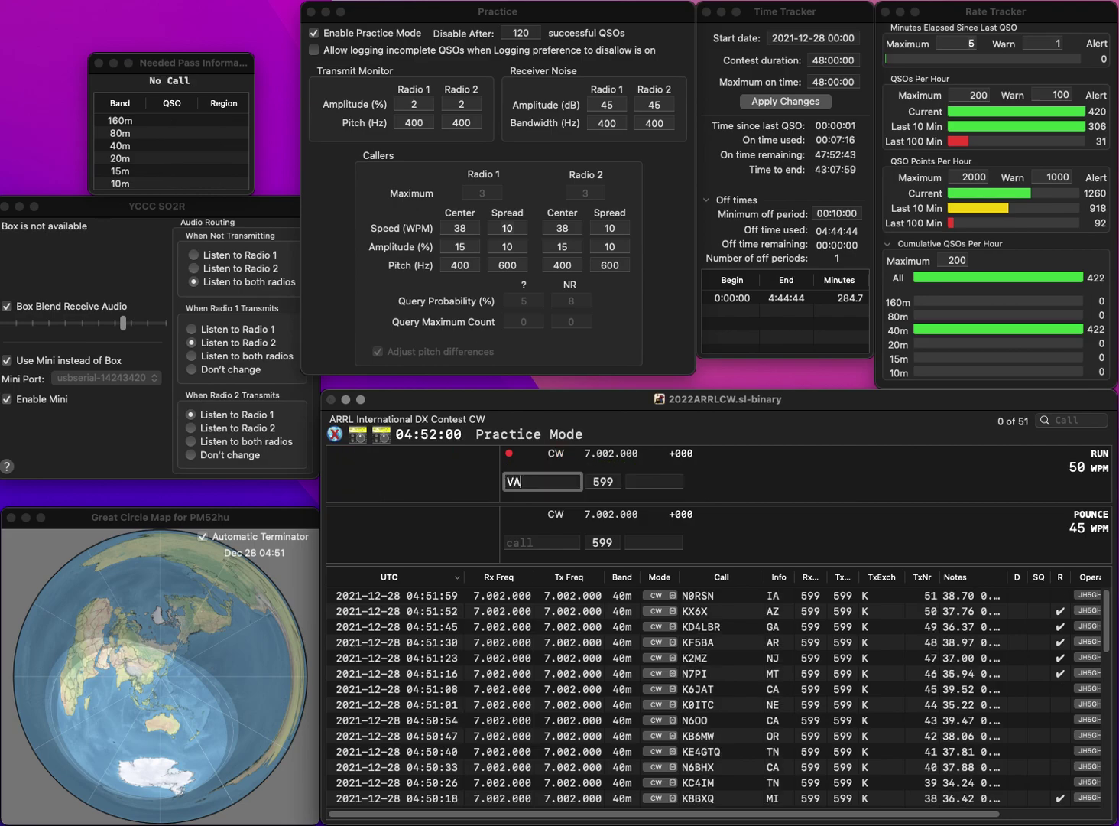
pyautogui.write('3IJK')
pyautogui.press('space')
pyautogui.write('ON')
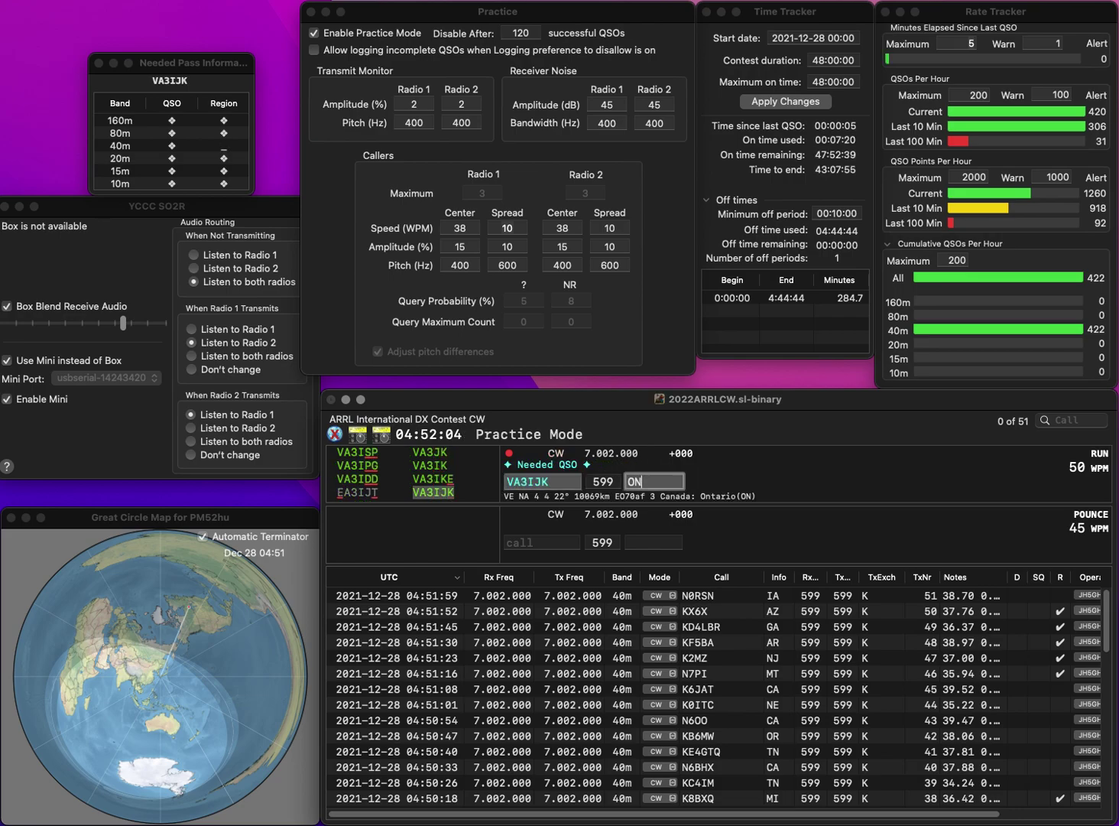
pyautogui.press('Return')
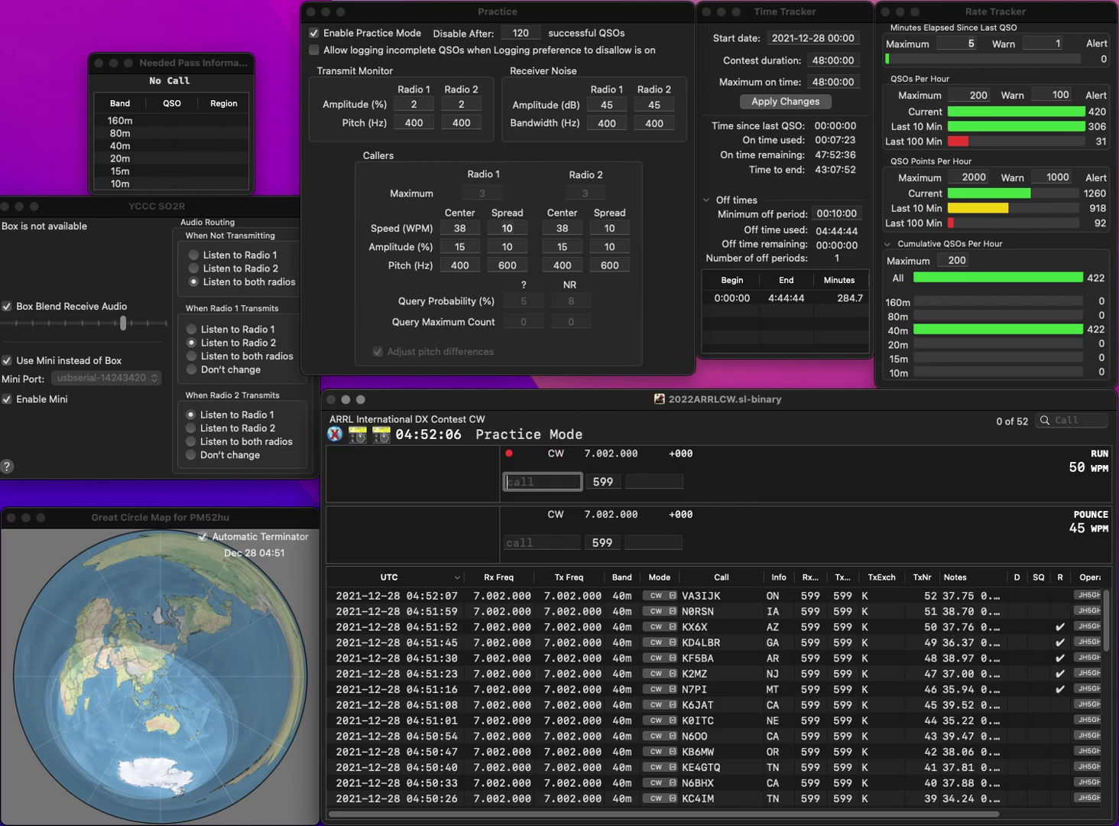
pyautogui.write('W6SWM')
pyautogui.click(510, 482)
pyautogui.write('A')
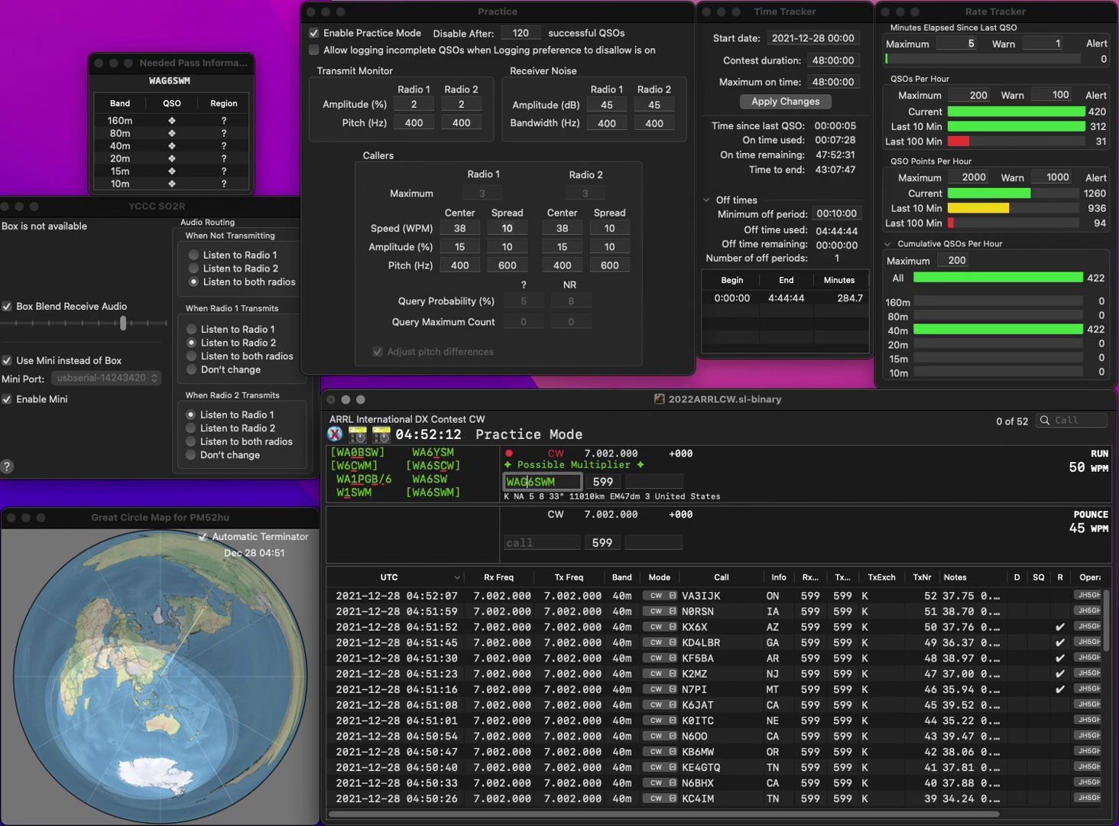
pyautogui.press('Tab')
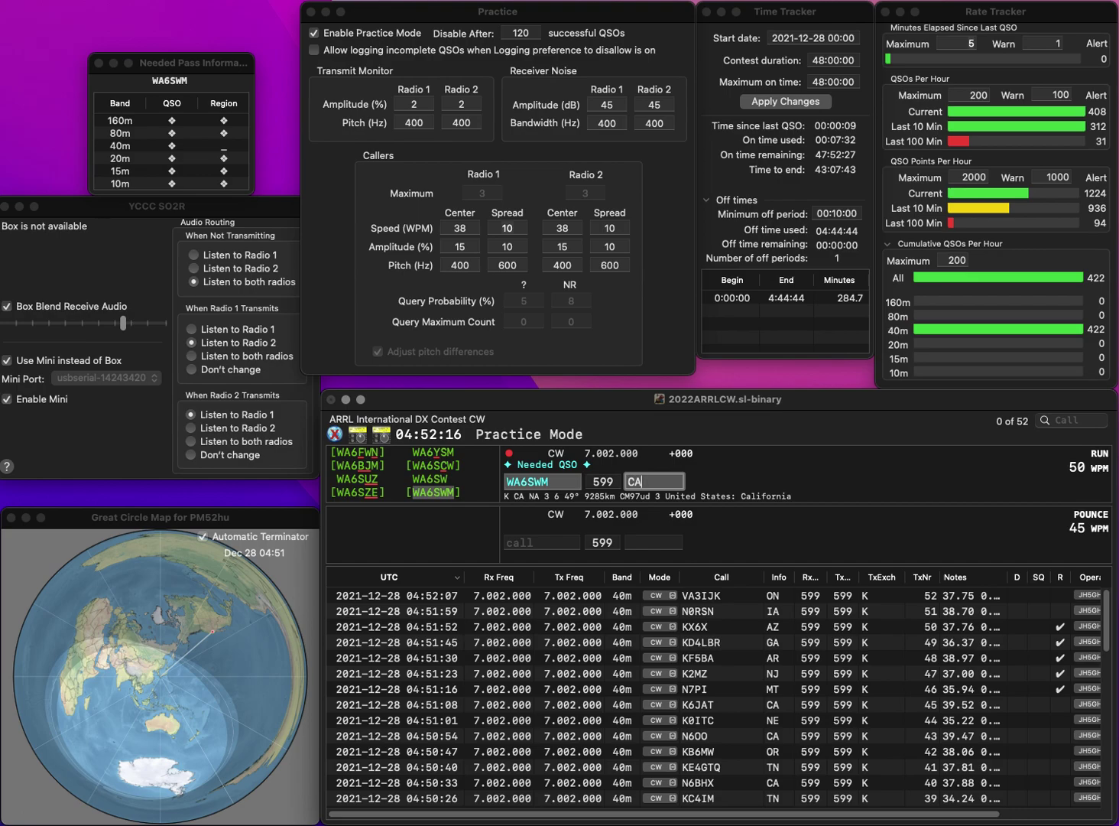
pyautogui.press('Return')
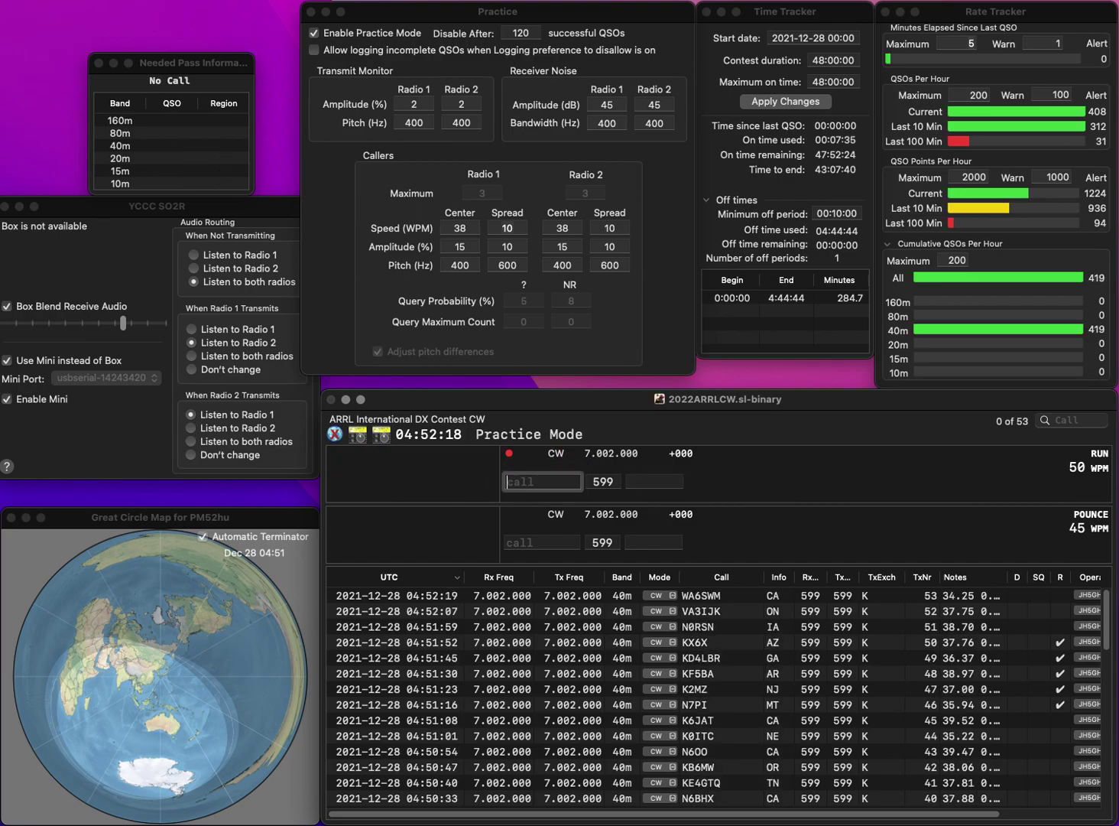
pyautogui.write('E5KS')
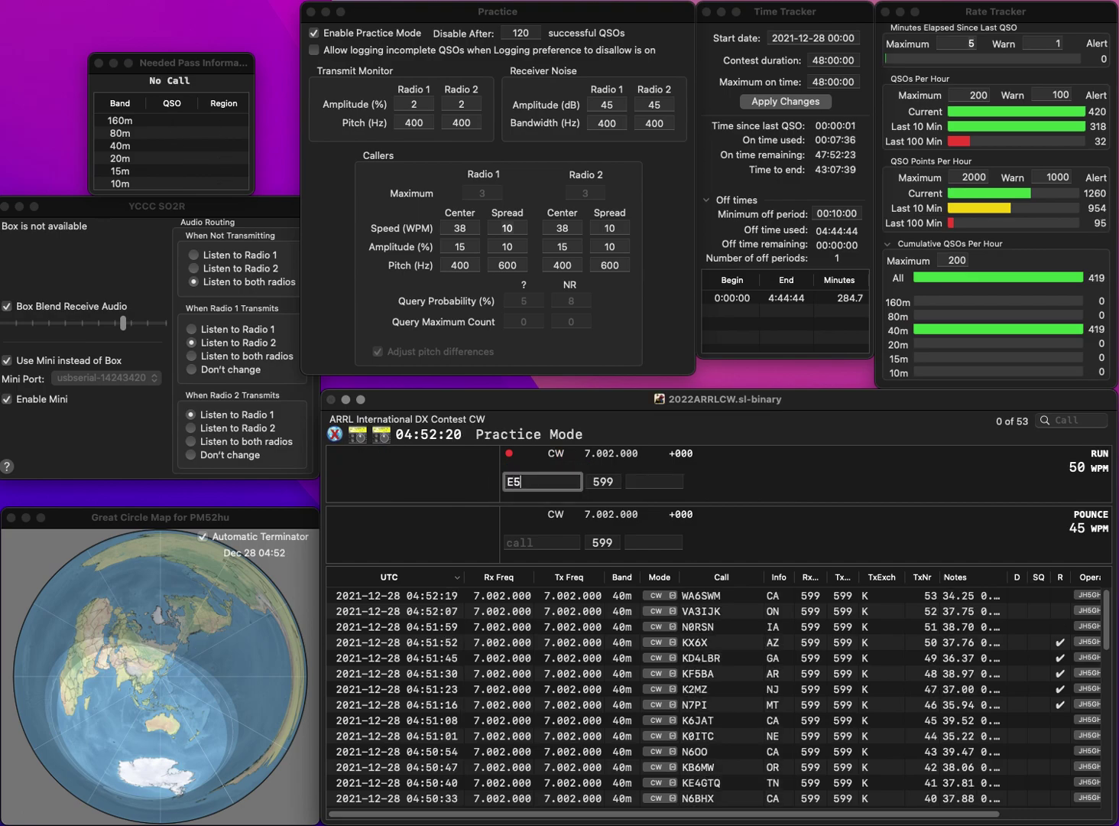
pyautogui.press('Home')
pyautogui.write('V')
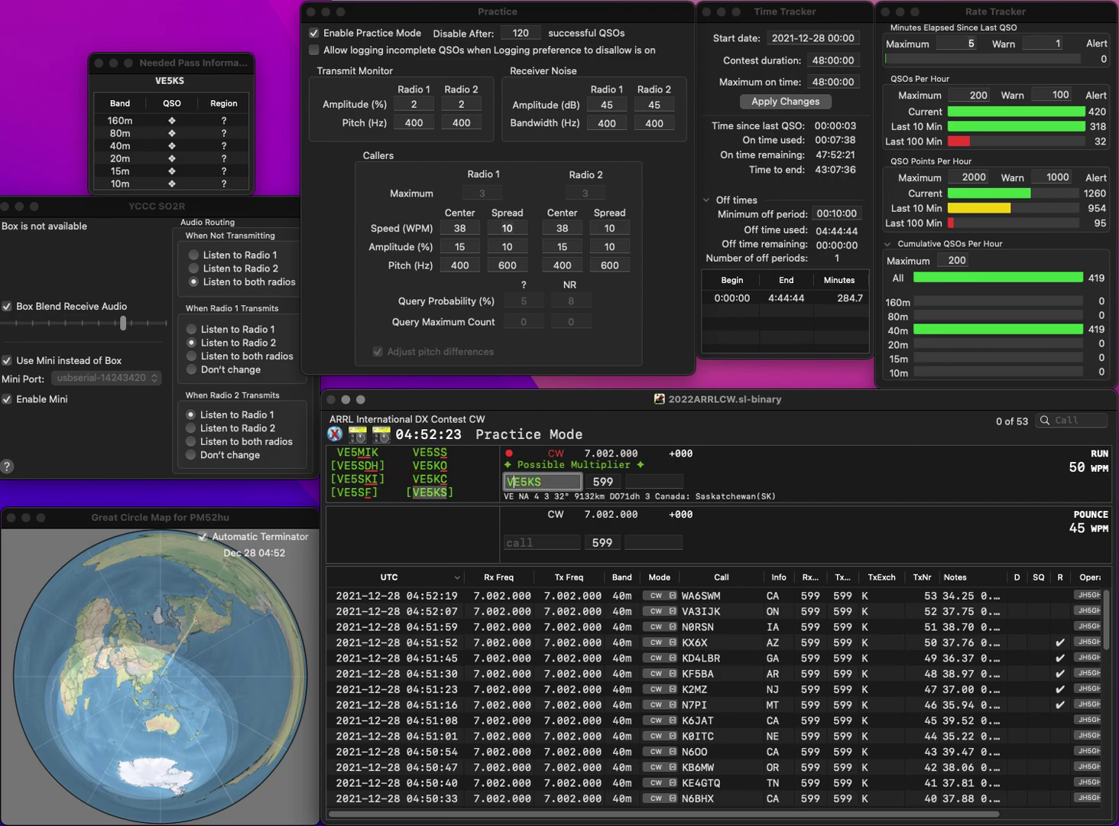
pyautogui.press('Tab')
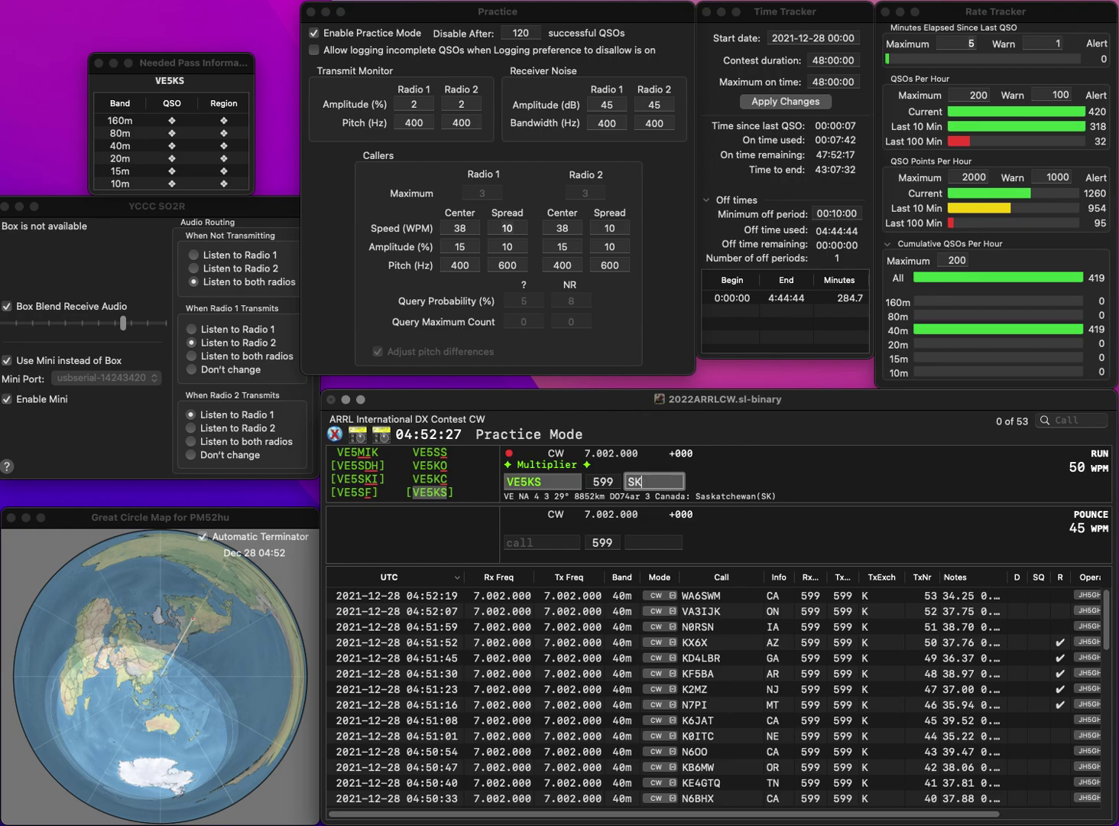
pyautogui.press('Return')
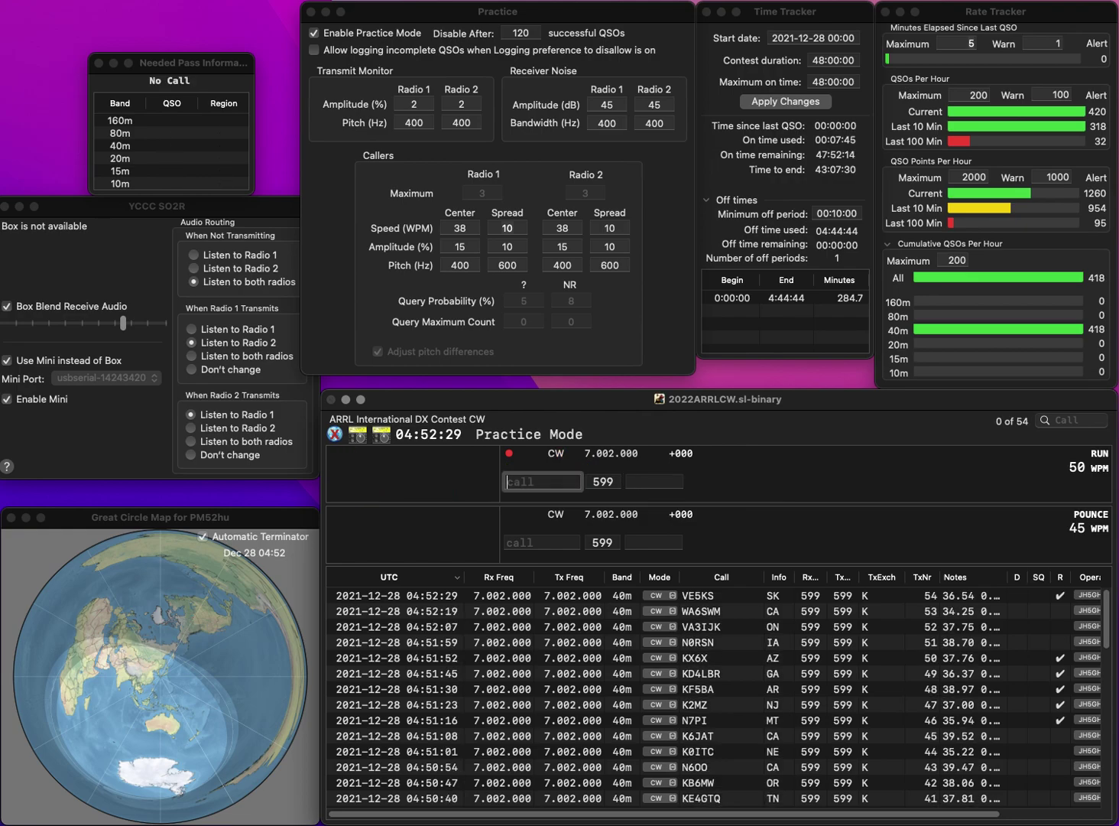
pyautogui.write('K8DE')
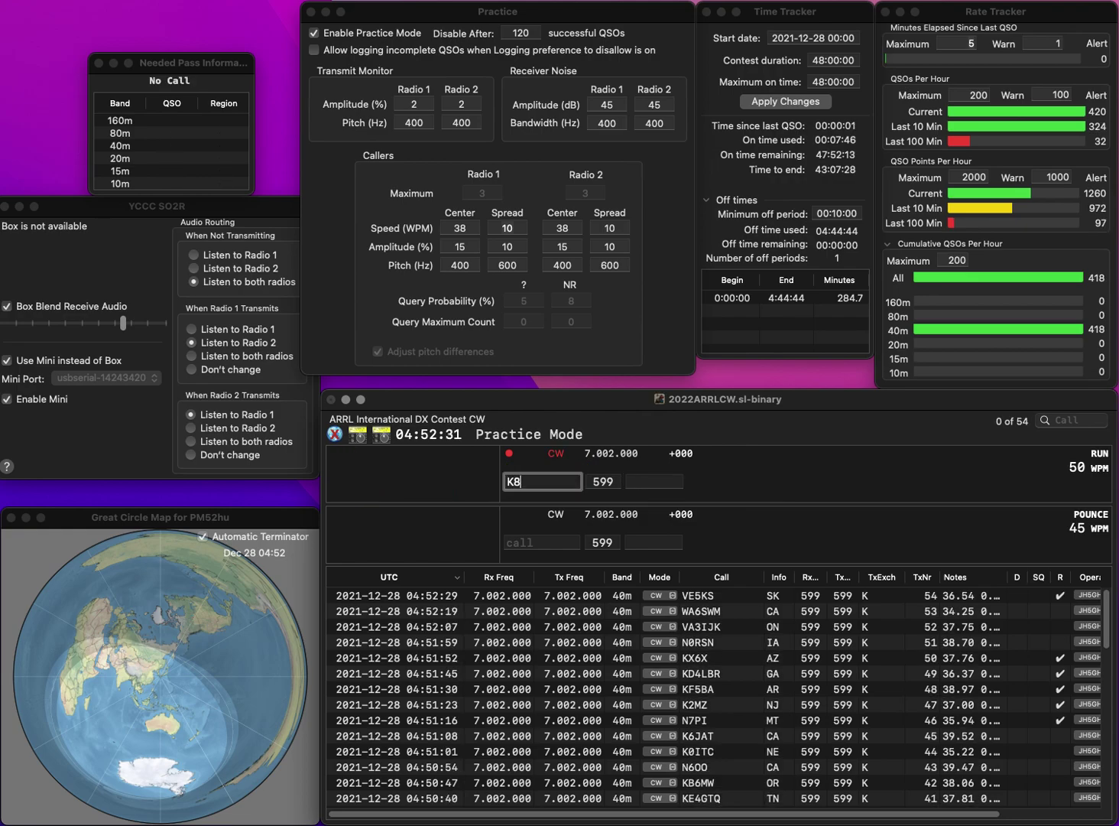
pyautogui.press('space')
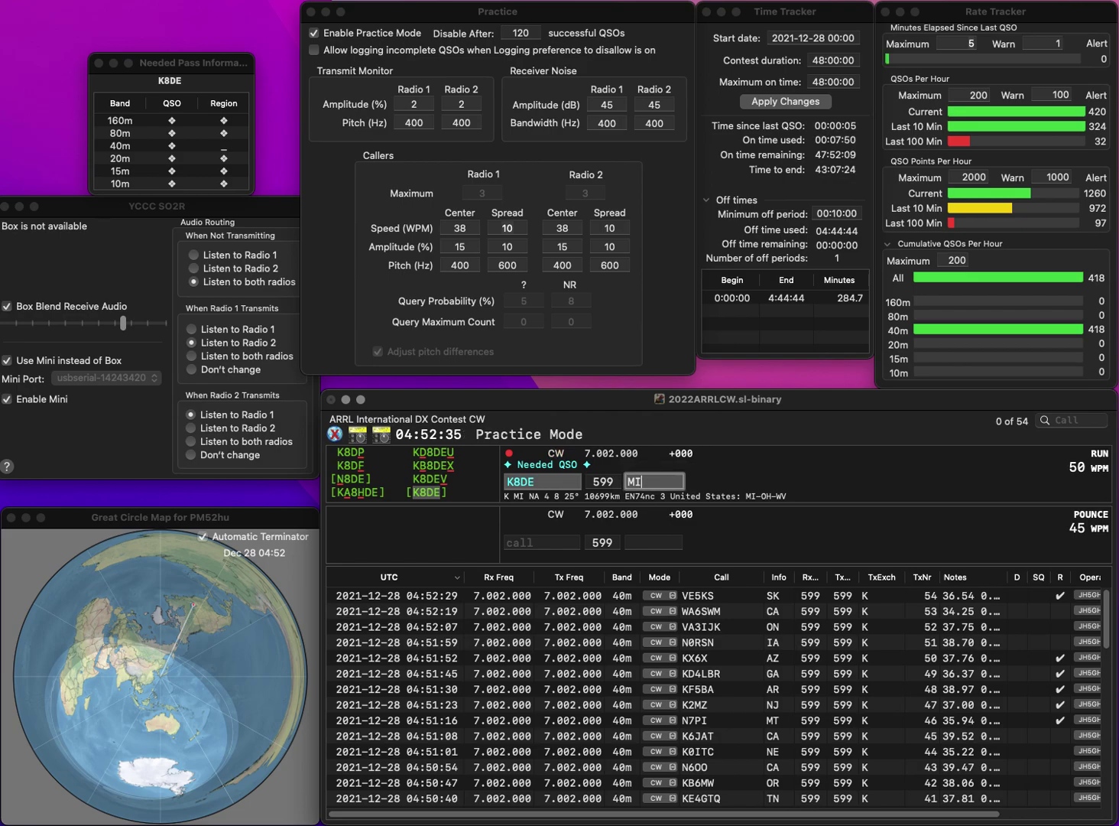
pyautogui.press('Return')
pyautogui.write('AI0EB')
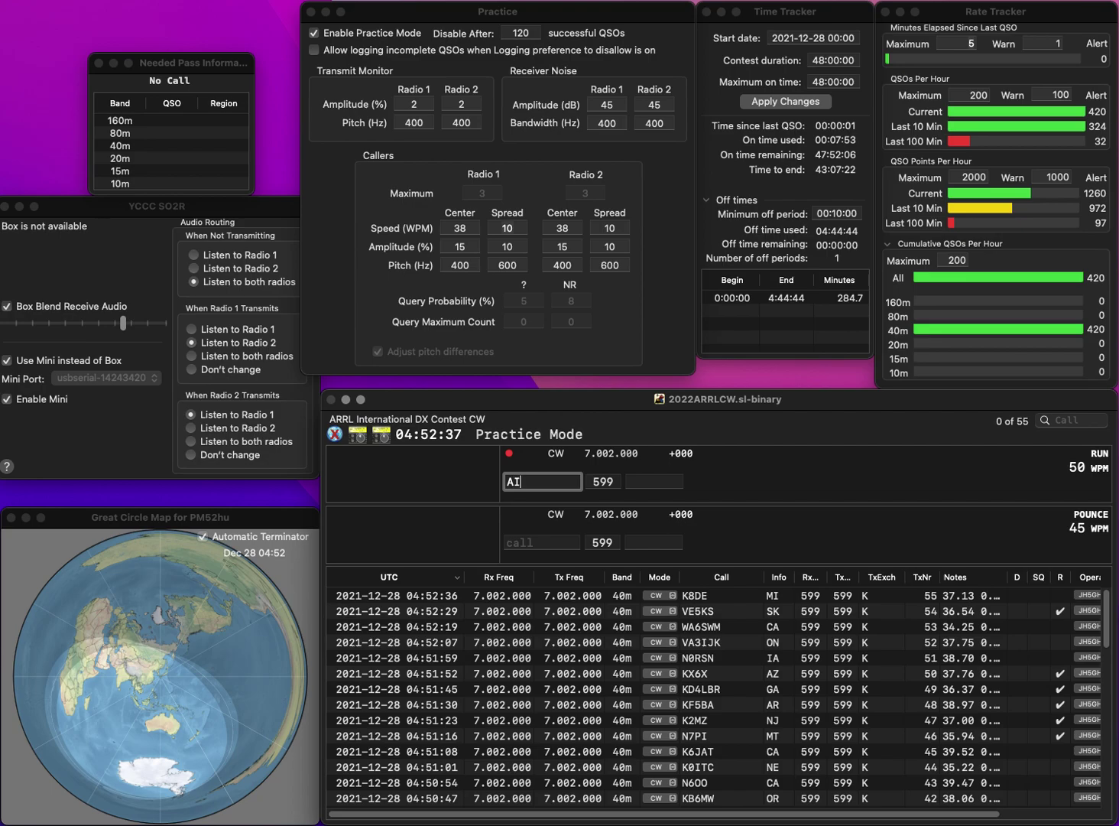
pyautogui.press('Left')
pyautogui.press('Left')
pyautogui.press('Left')
pyautogui.press('BackSpace')
pyautogui.write('E')
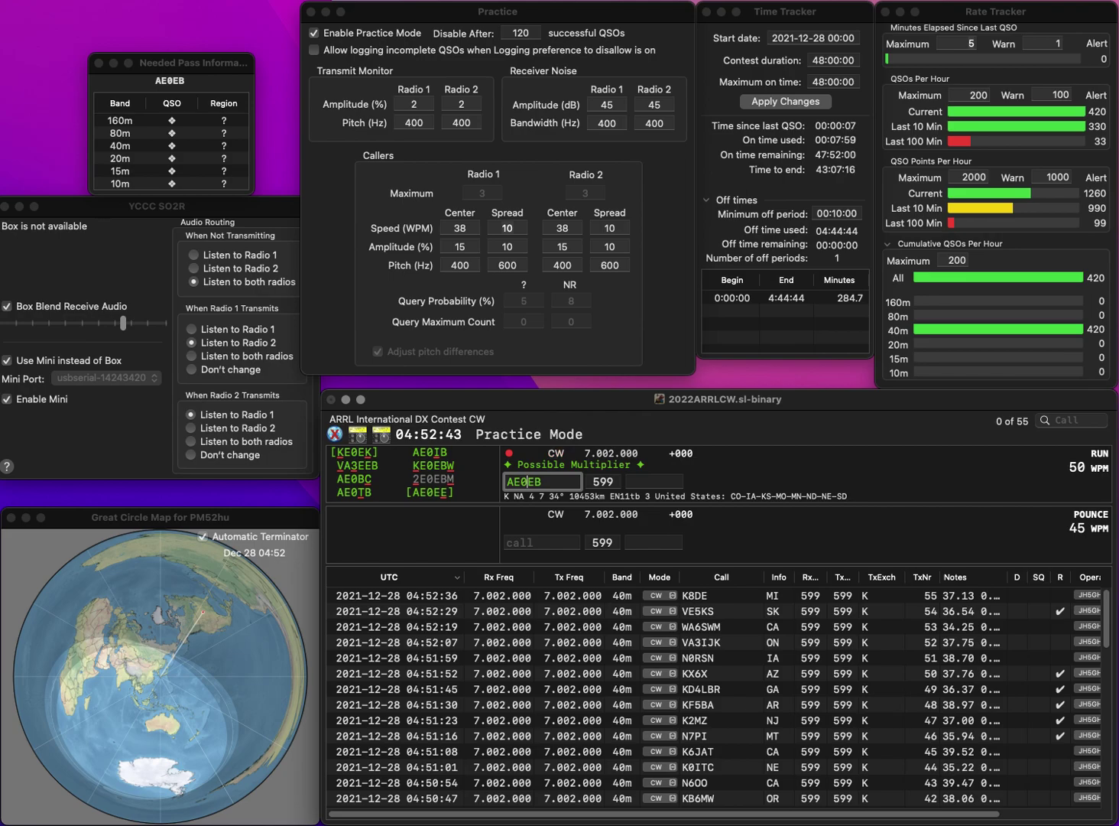
pyautogui.press('Delete')
pyautogui.write('I')
pyautogui.press('Return')
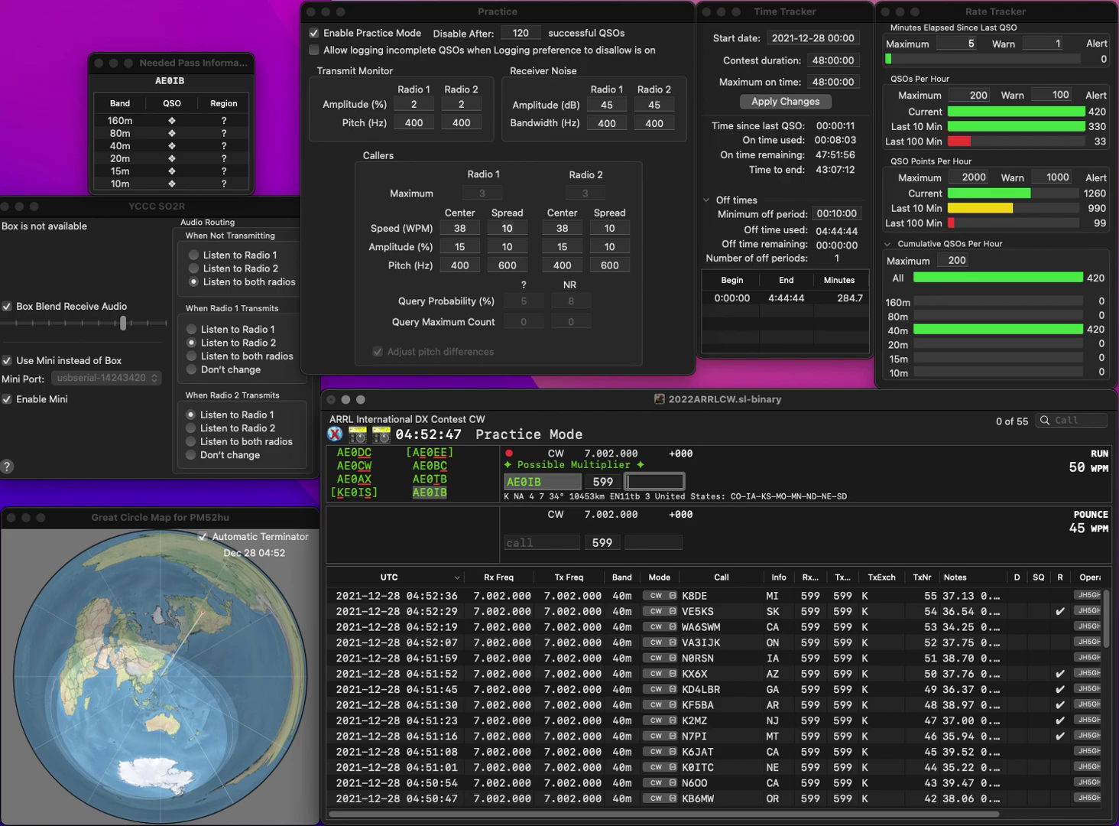
pyautogui.press('Return')
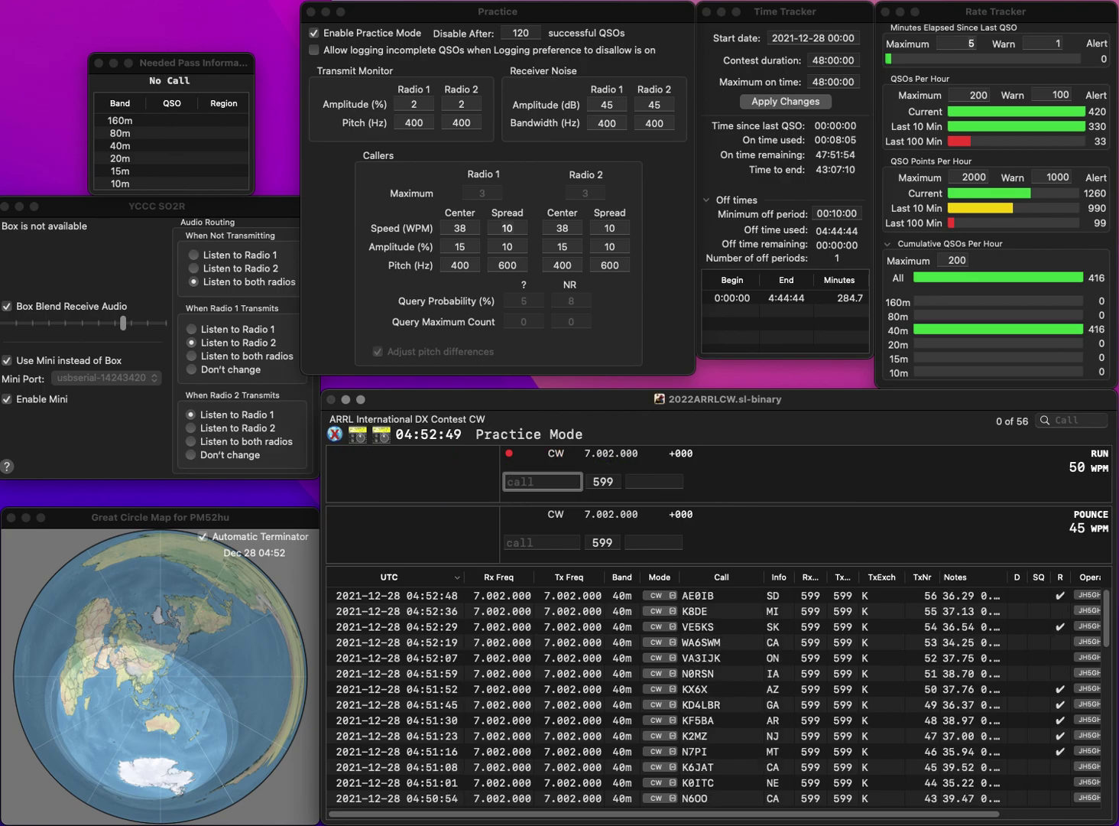
pyautogui.write('KK4O')
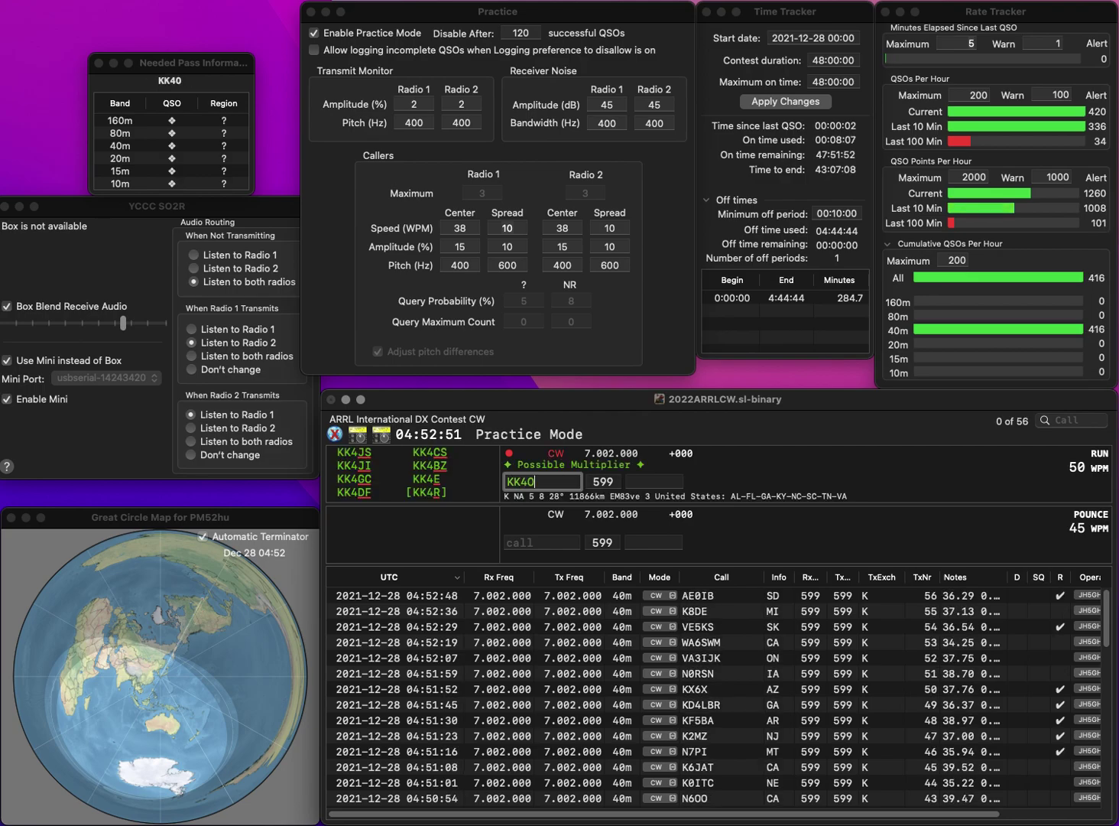
pyautogui.write('MJ')
pyautogui.press('space')
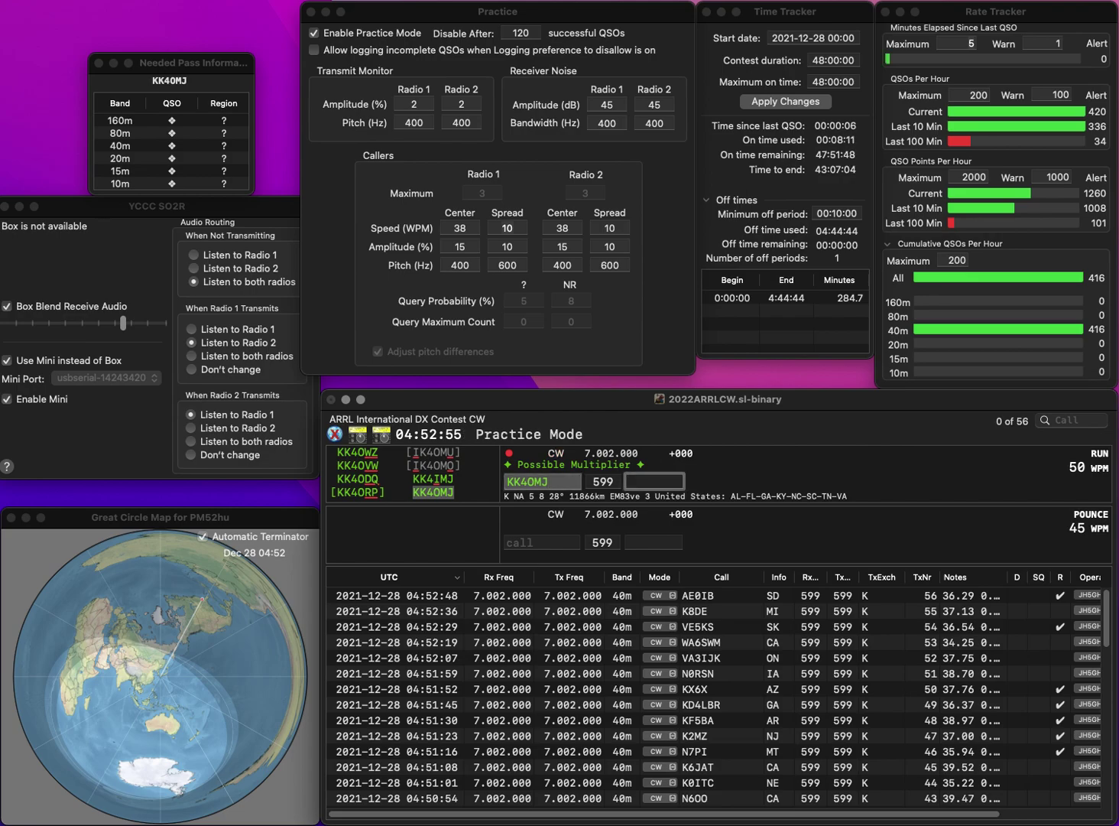
pyautogui.press('Return')
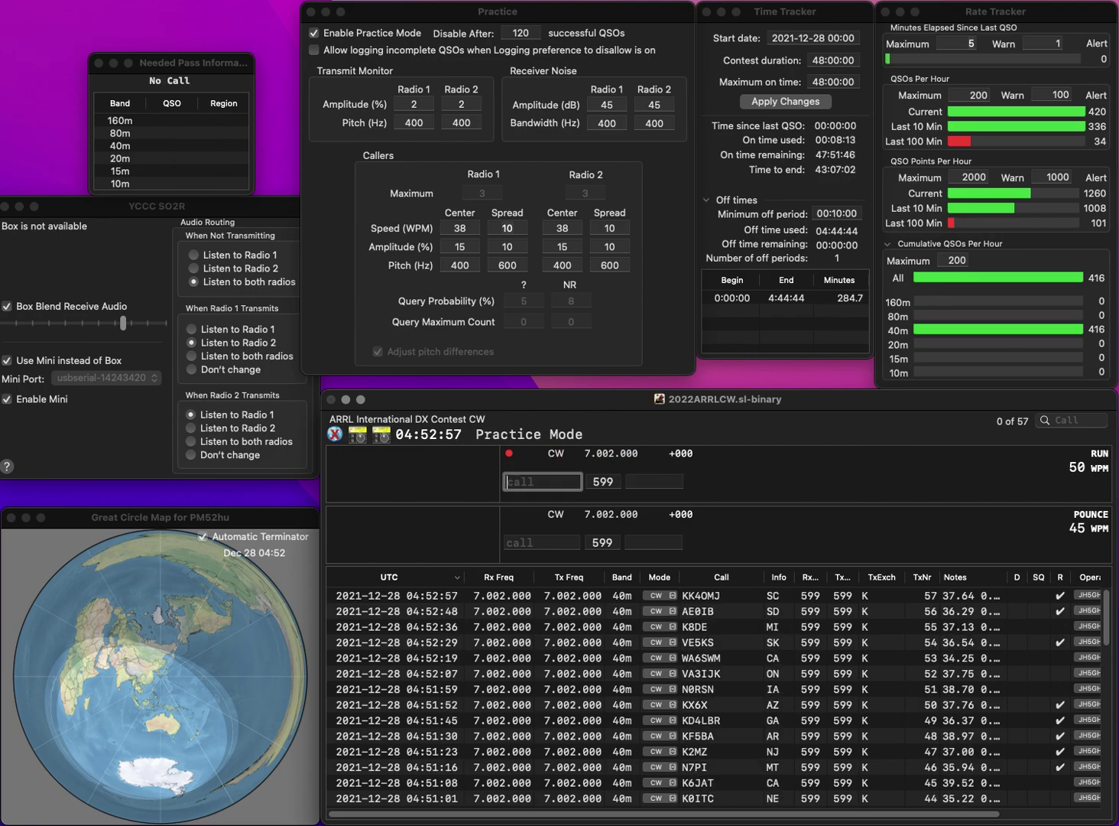
pyautogui.write('KE0')
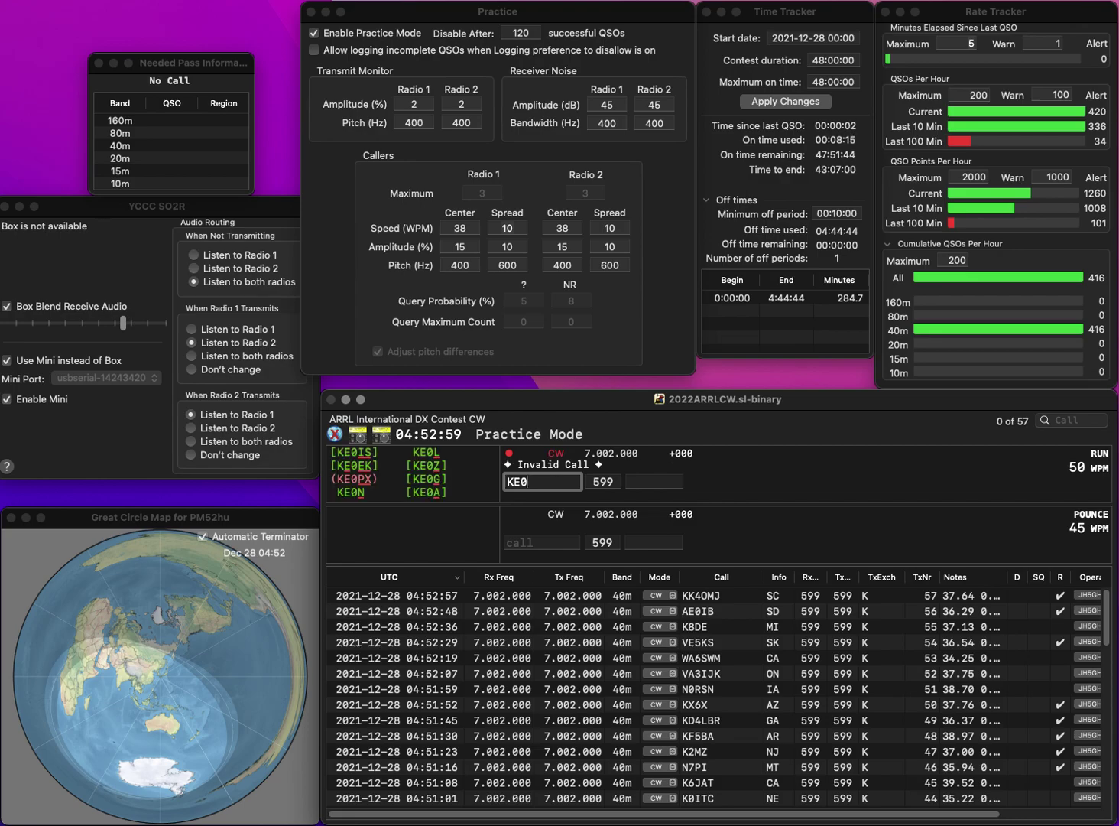
pyautogui.write('WPA')
pyautogui.press('space')
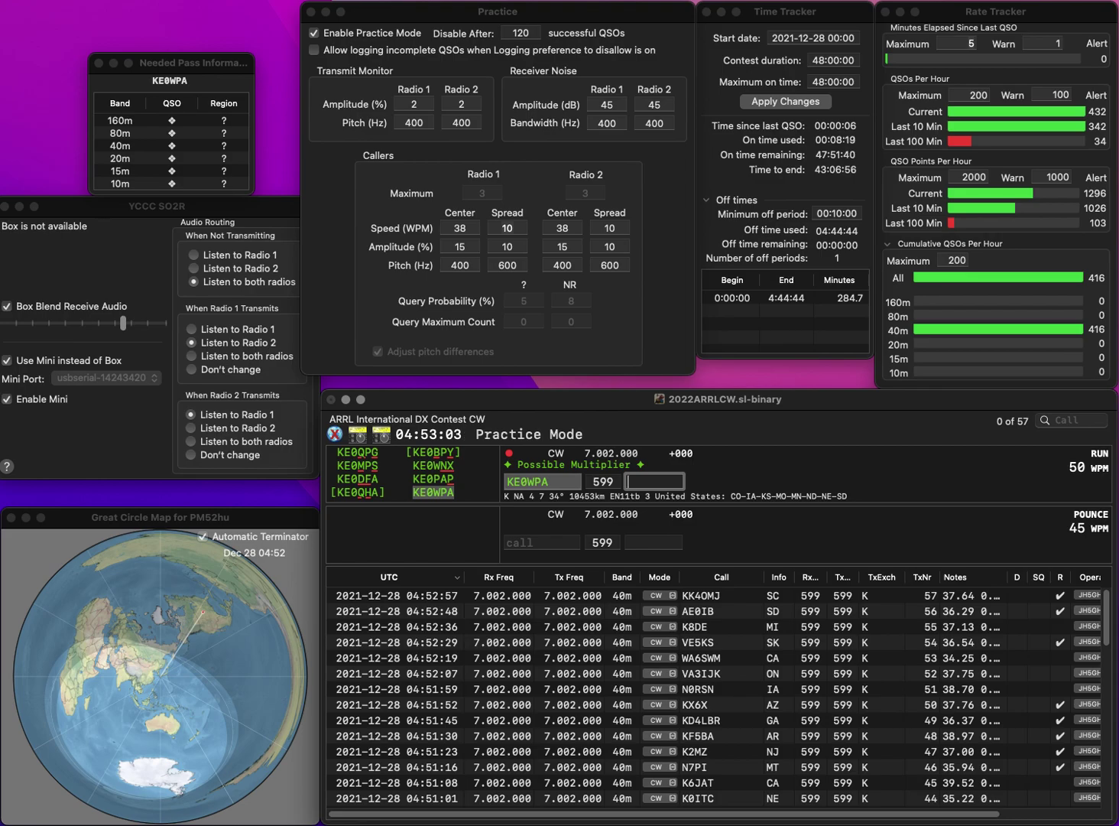
pyautogui.write('MN')
pyautogui.press('Return')
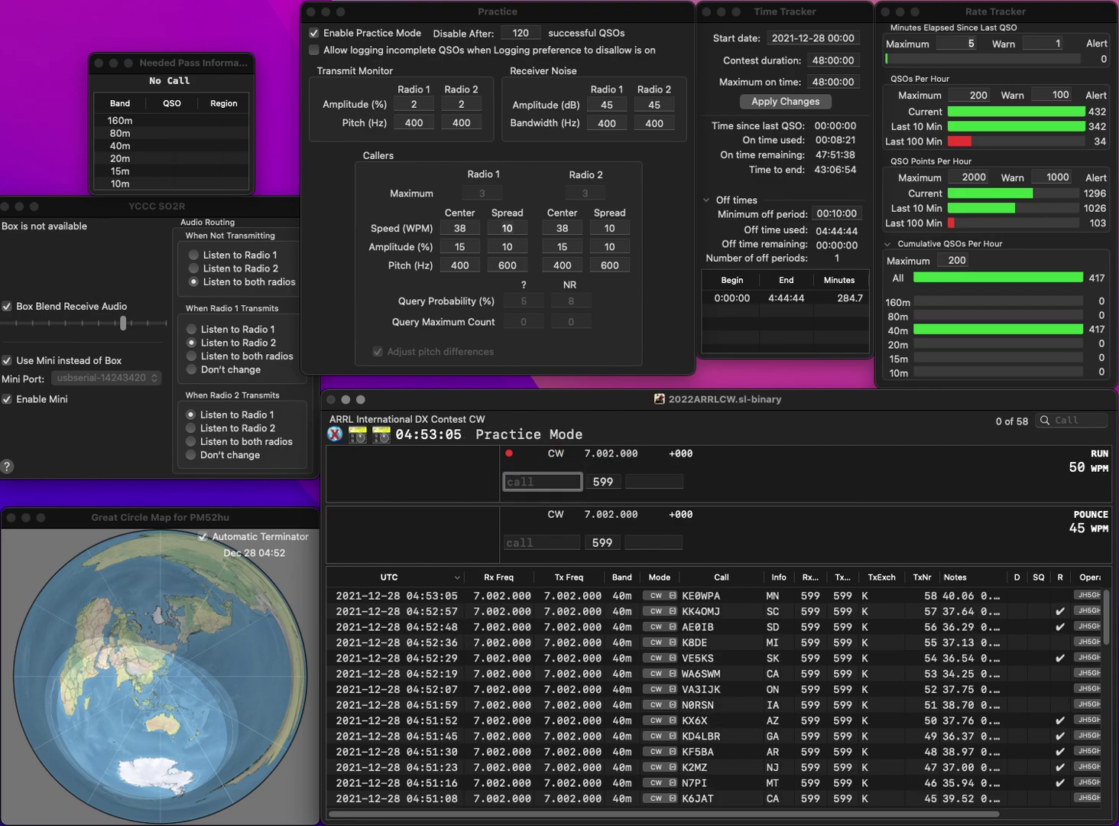
pyautogui.write('K8UZG')
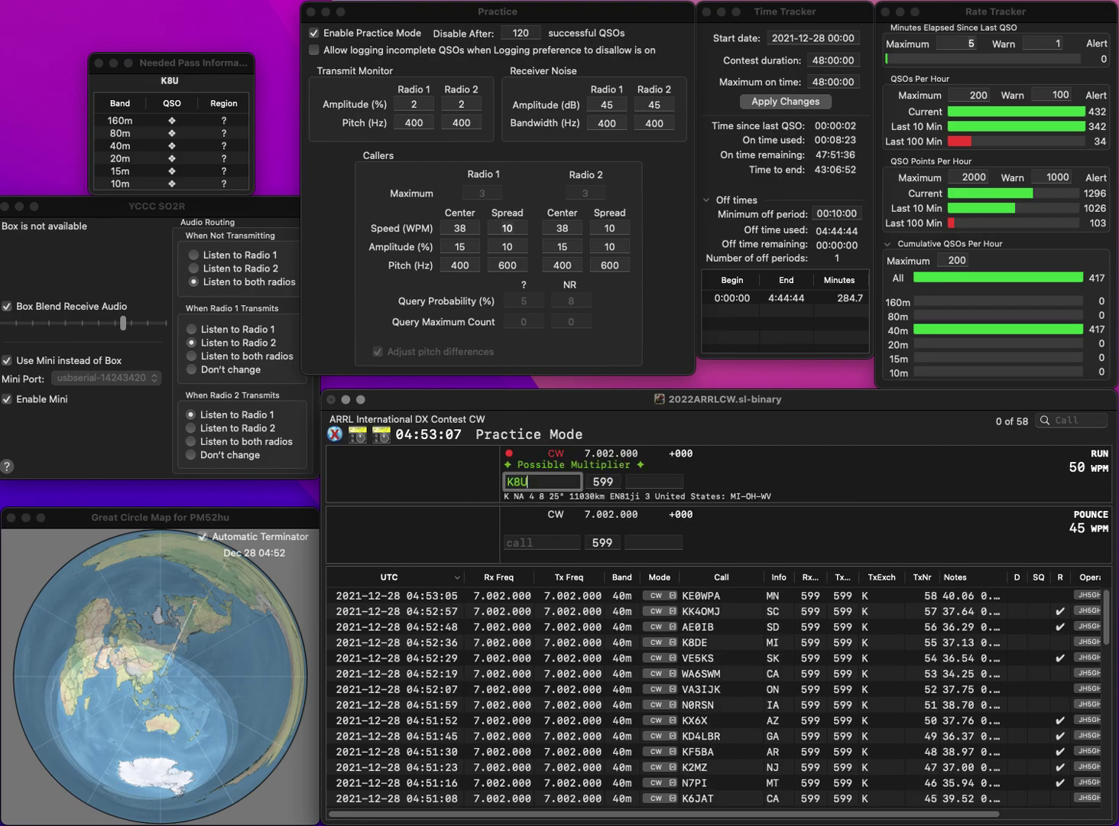
pyautogui.press('BackSpace')
pyautogui.press('BackSpace')
pyautogui.write('GG')
pyautogui.press('Return')
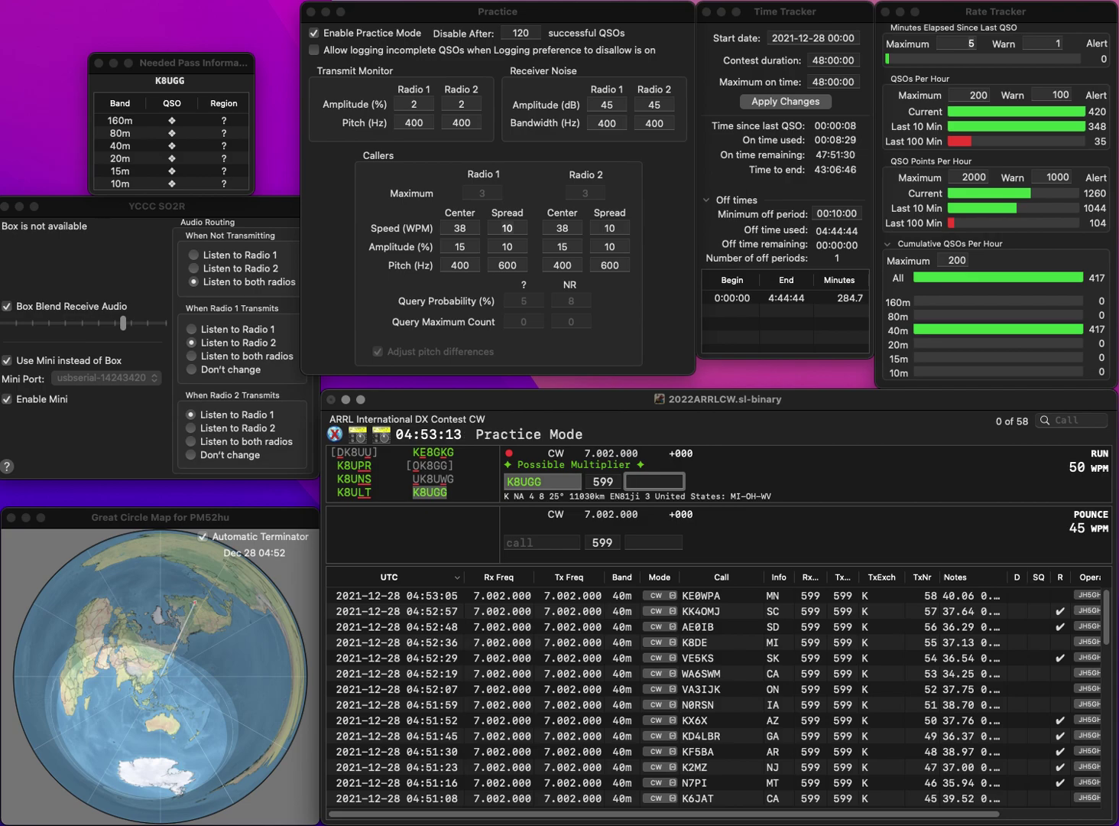
pyautogui.write('OH')
pyautogui.press('Return')
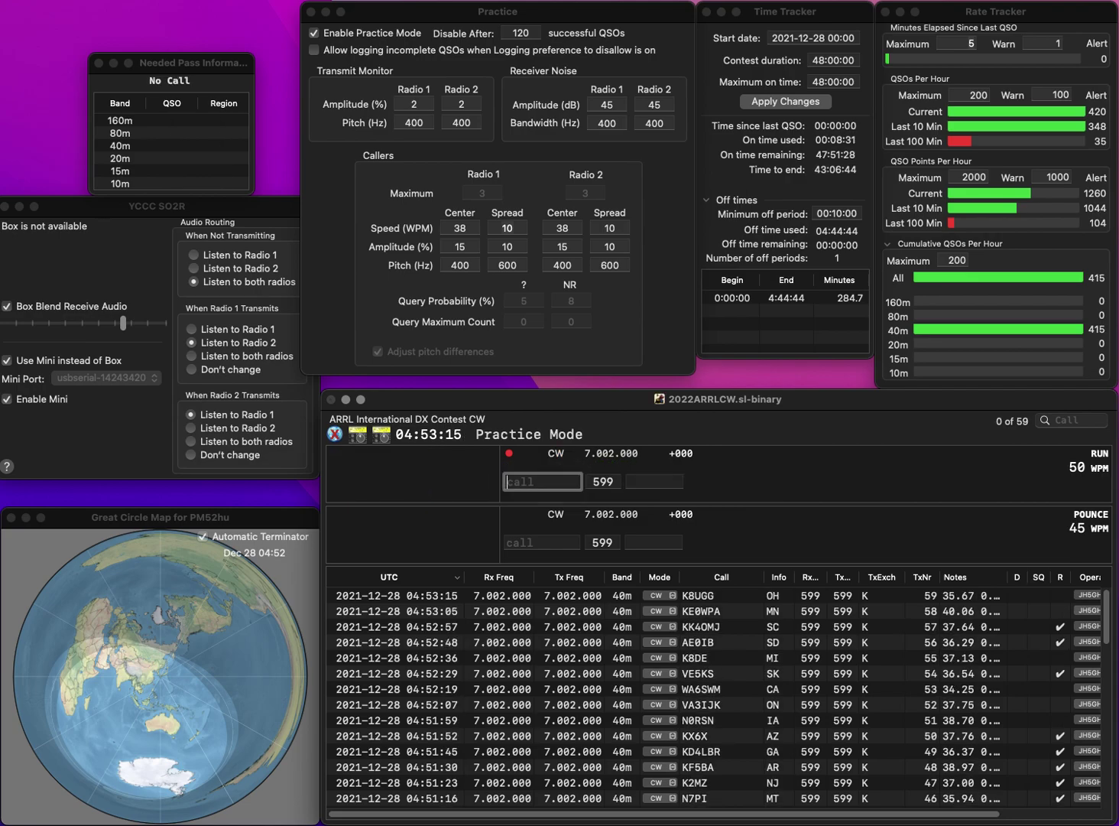
pyautogui.write('WA0')
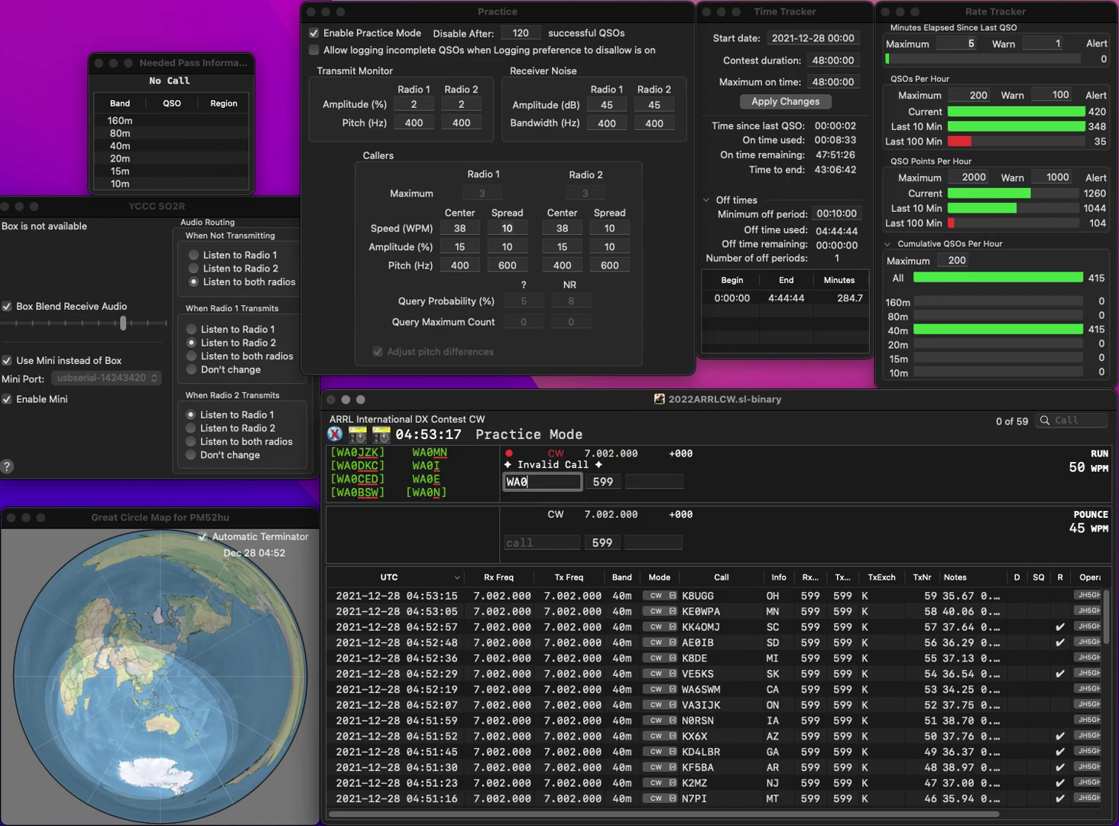
pyautogui.write('PMF')
pyautogui.press('space')
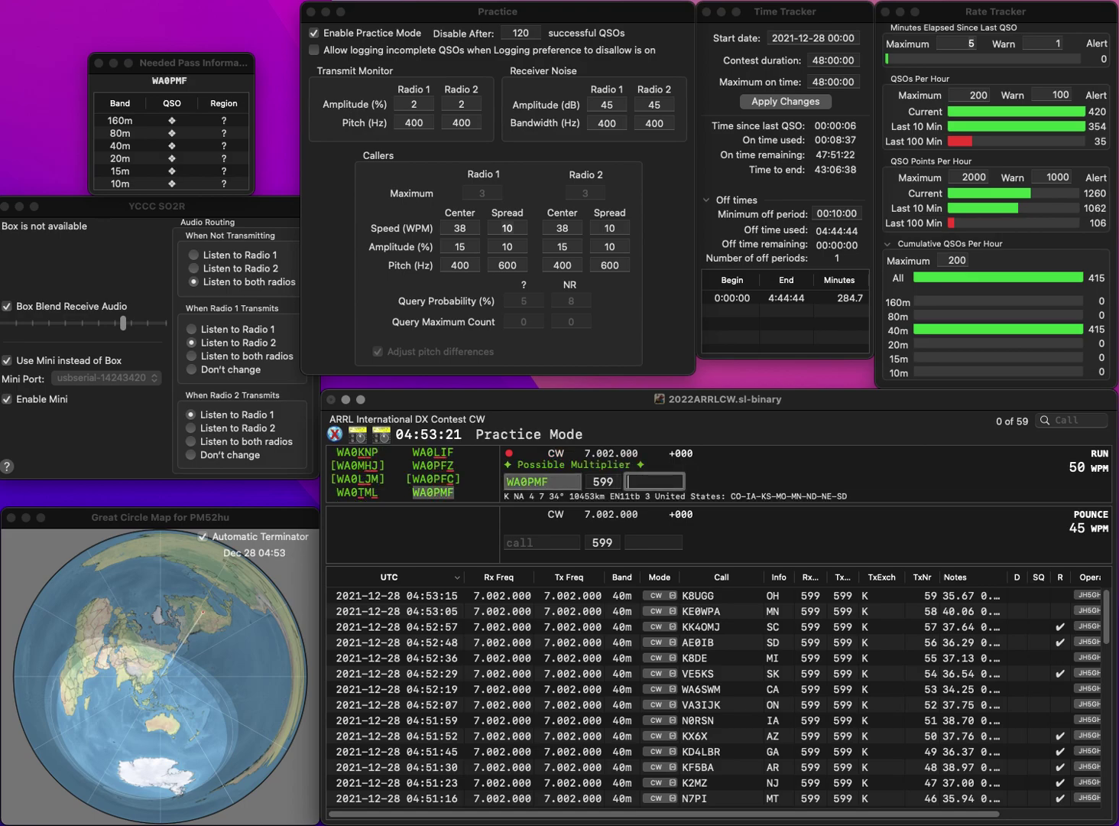
pyautogui.write('KS')
pyautogui.press('Return')
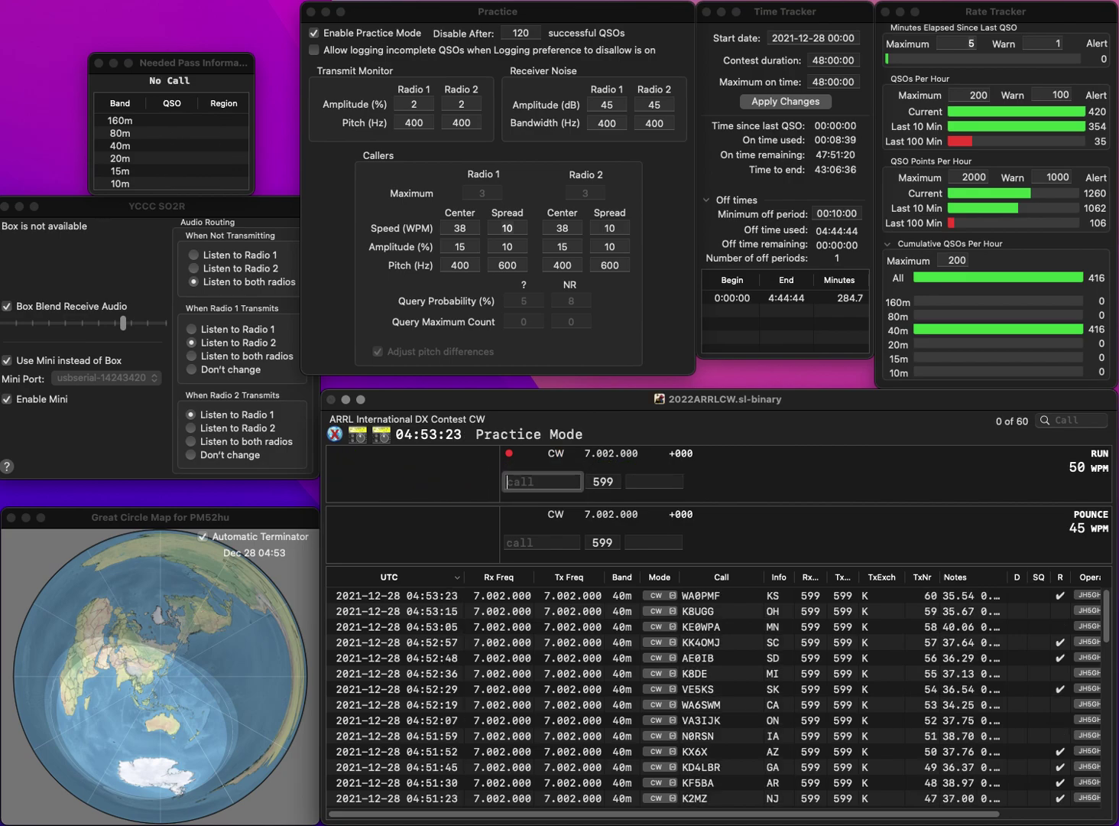
pyautogui.write('WZ4L')
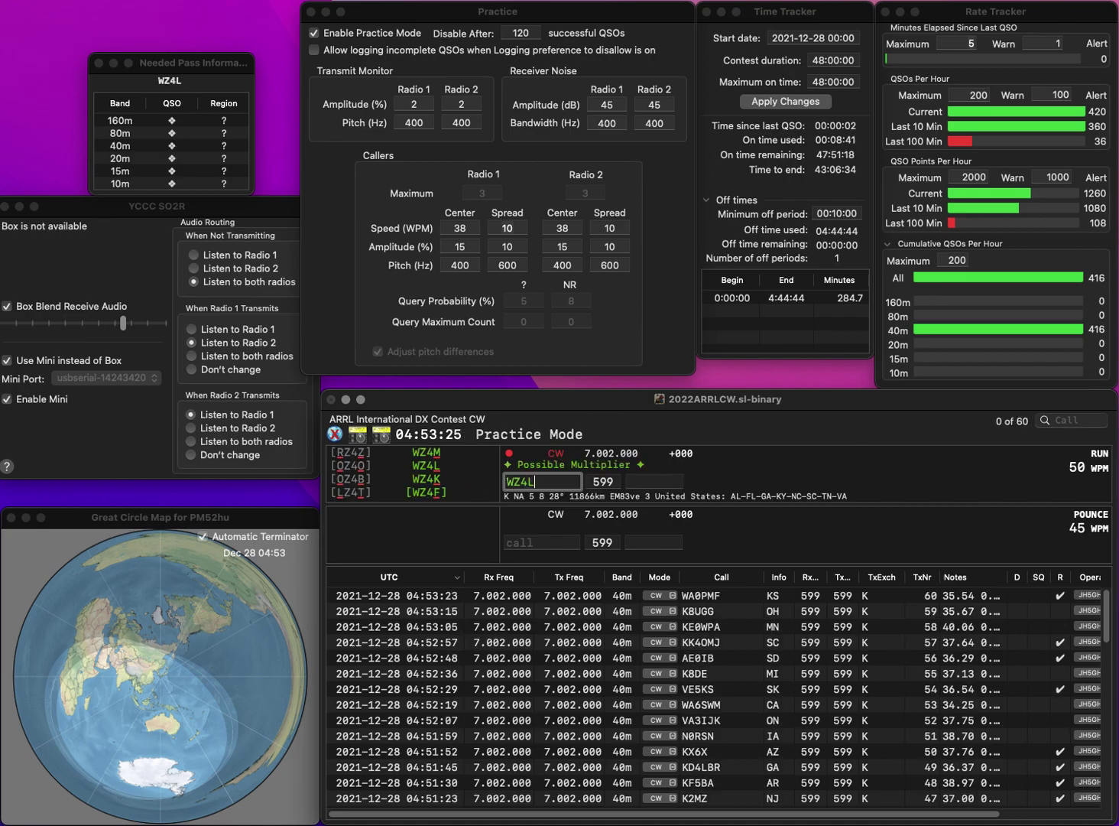
pyautogui.press('Return')
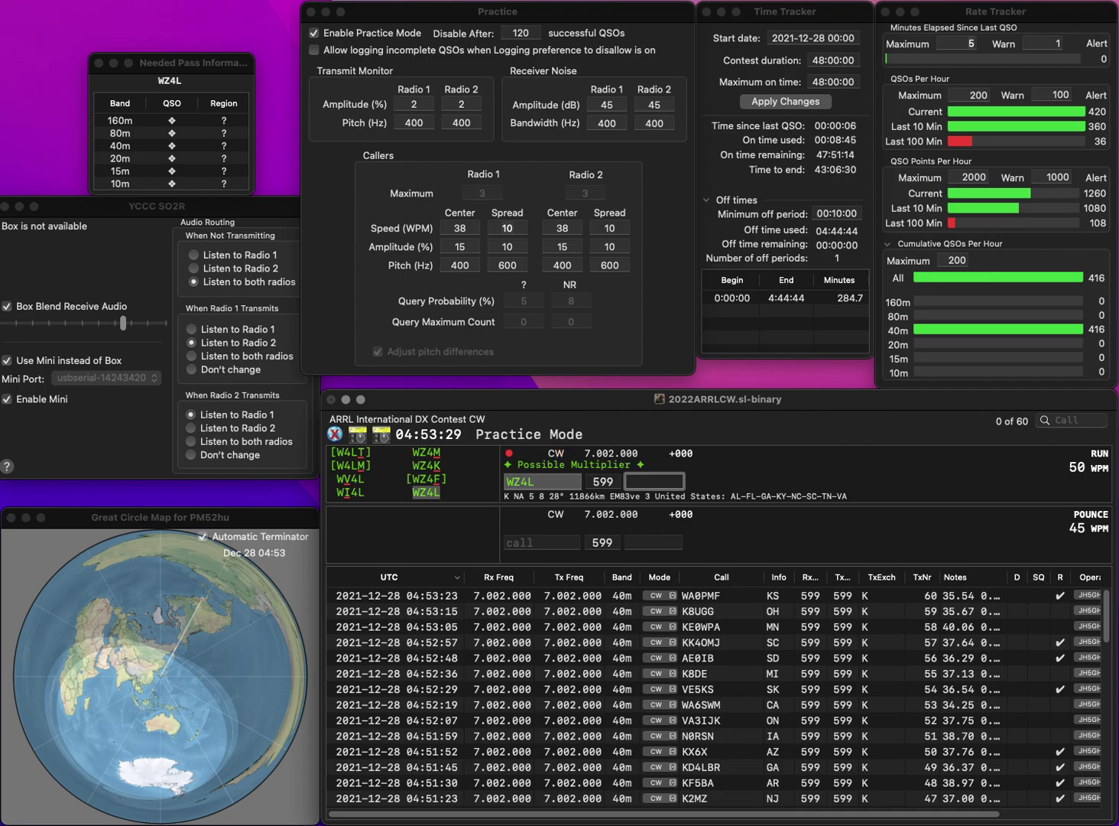
pyautogui.press('Return')
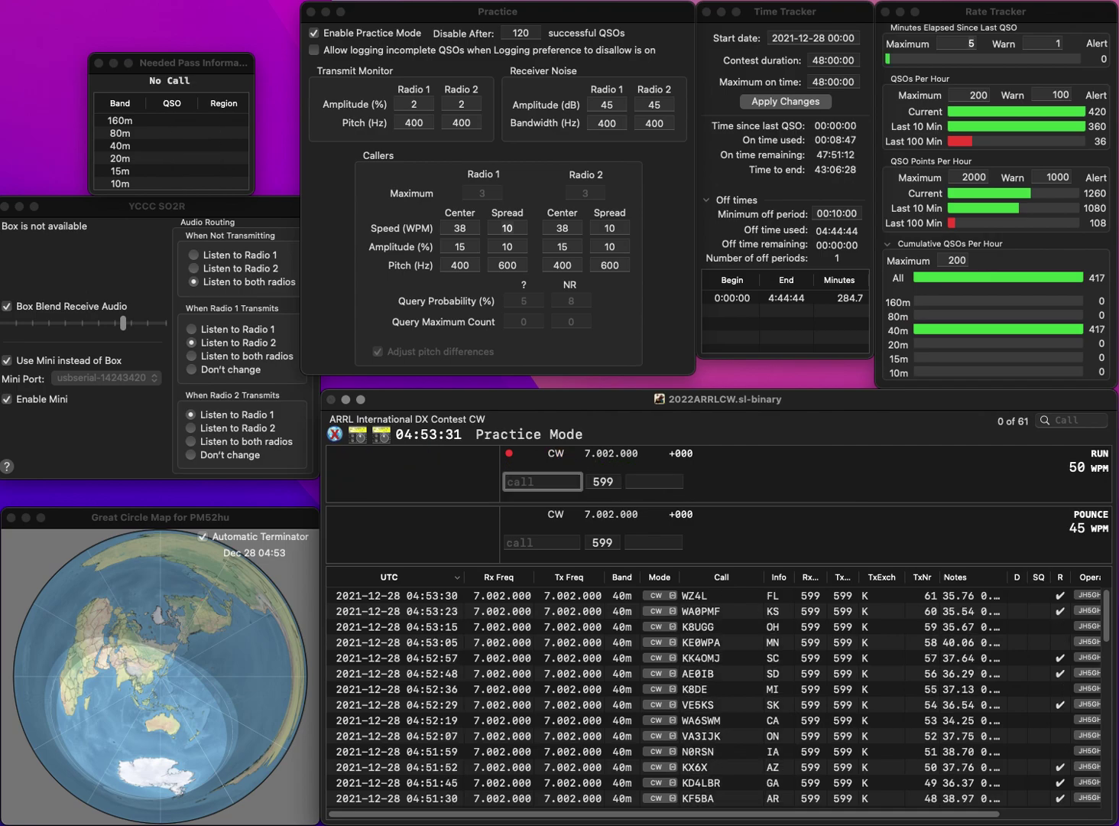
# - Enter K6MBW, correct the call sign to KJ6MBW, and log the 40m CW run contact with received exchange CA
pyautogui.write('K6MBW')
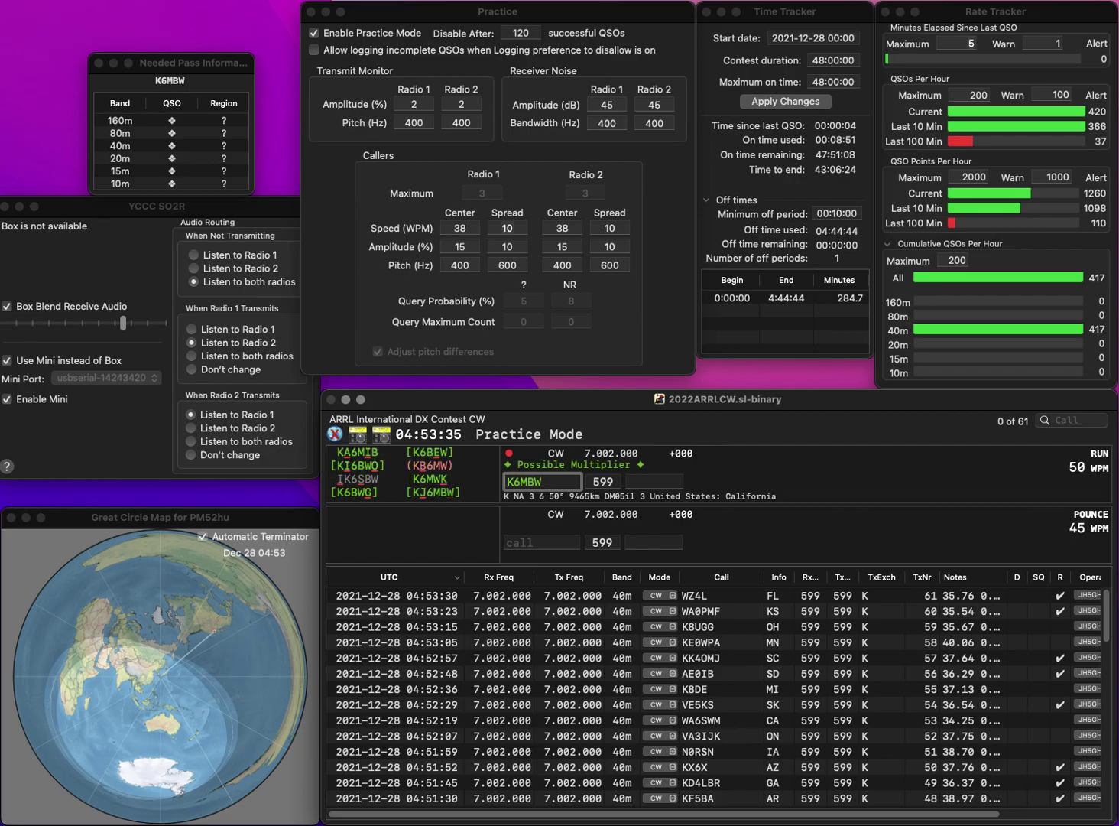
pyautogui.write('J')
pyautogui.press('Tab')
pyautogui.write('CA')
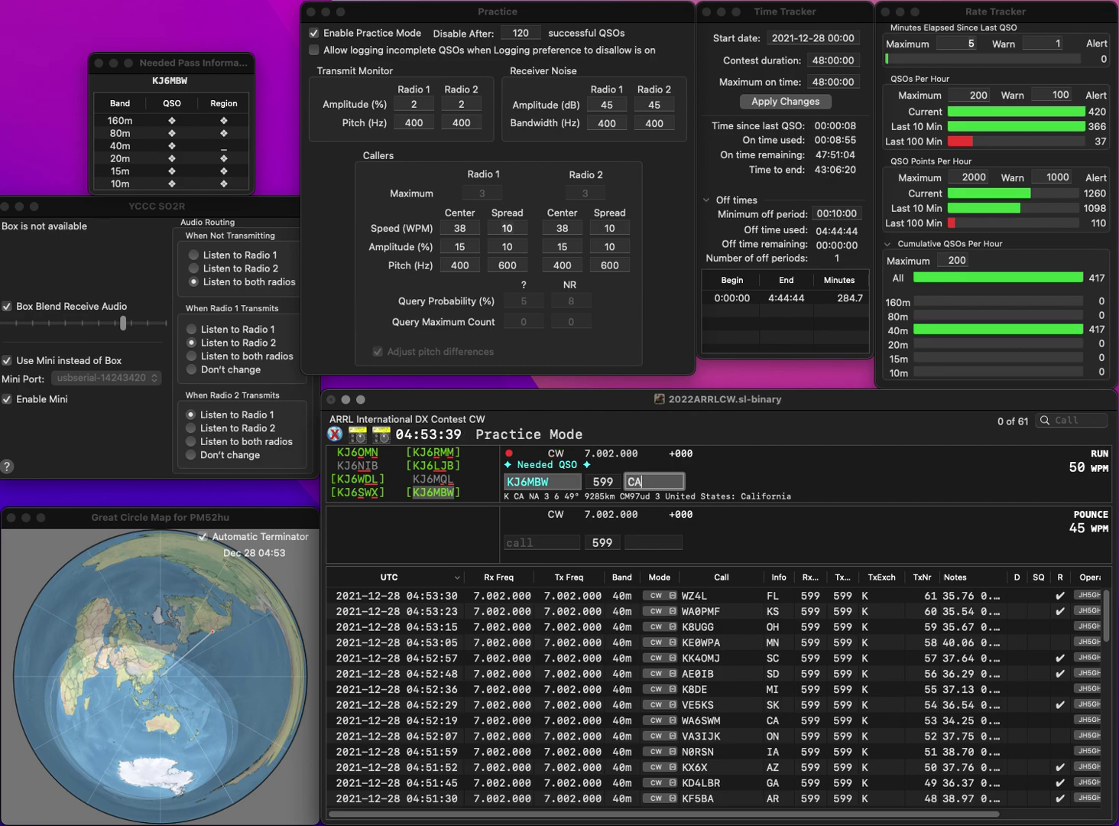
pyautogui.press('Return')
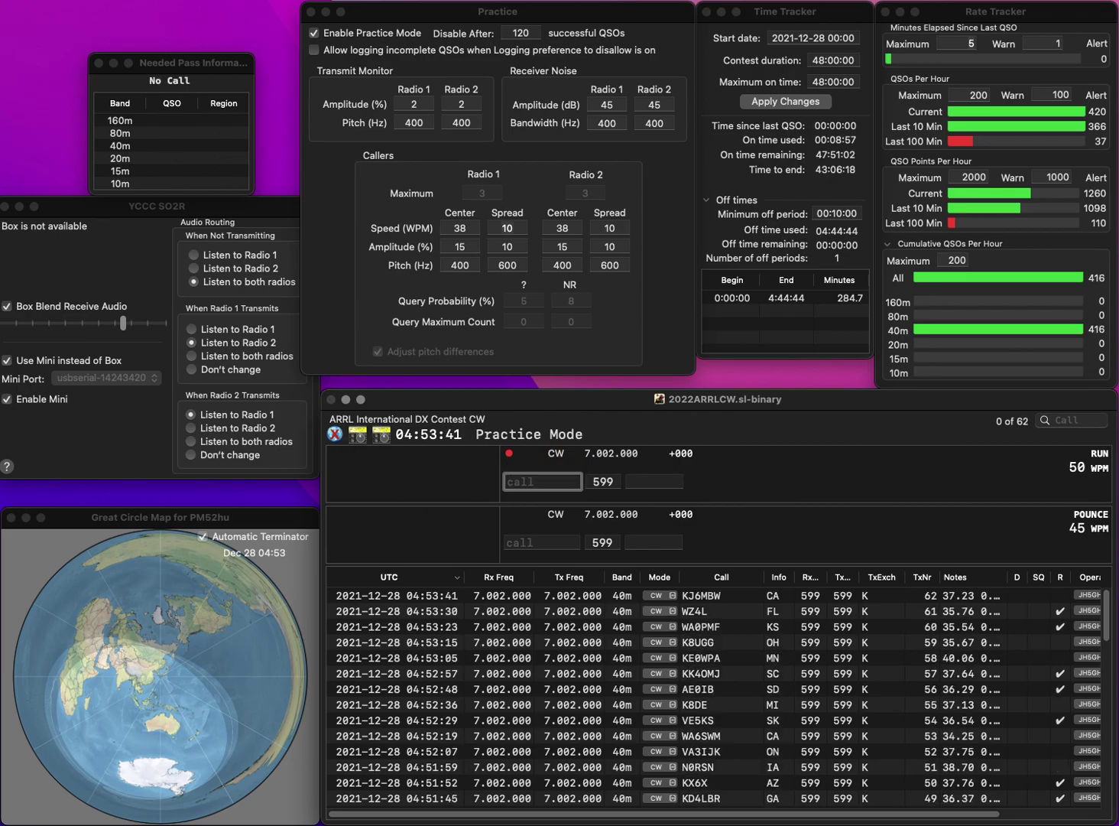
# - Log a run contact with N4CC on 40m CW, with received exchange TN
pyautogui.write('N4CC')
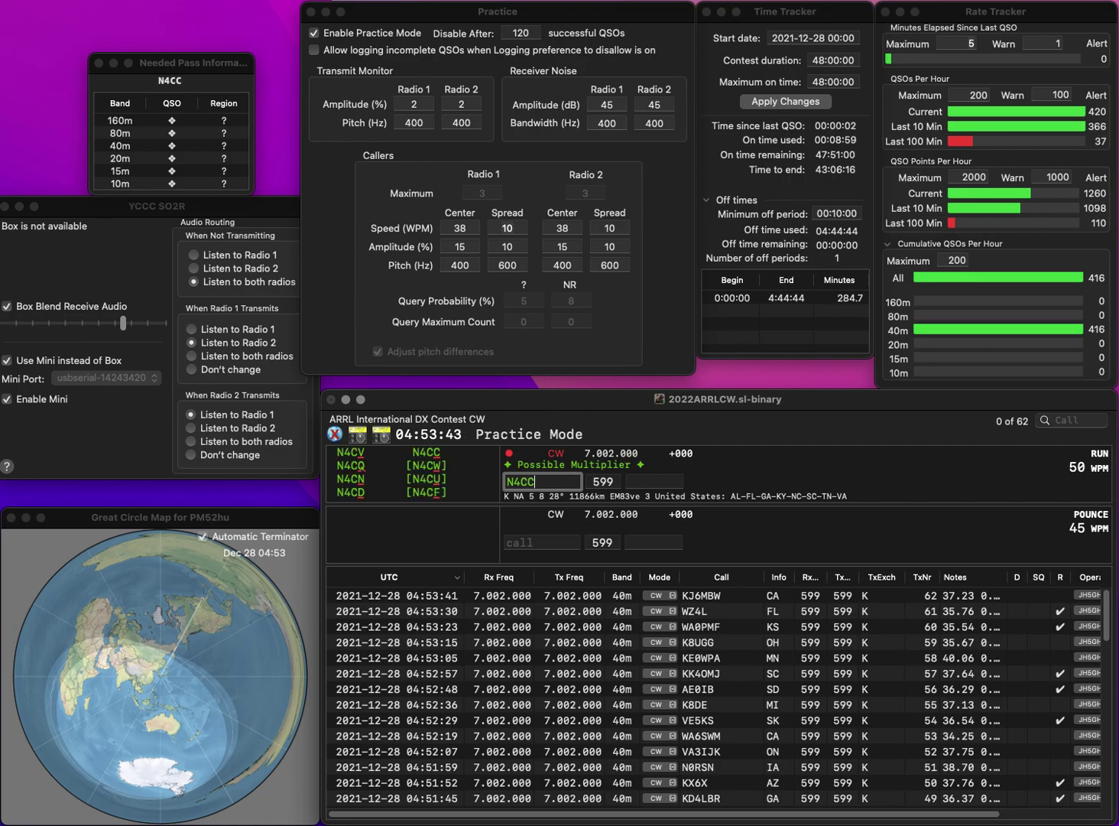
pyautogui.press('space')
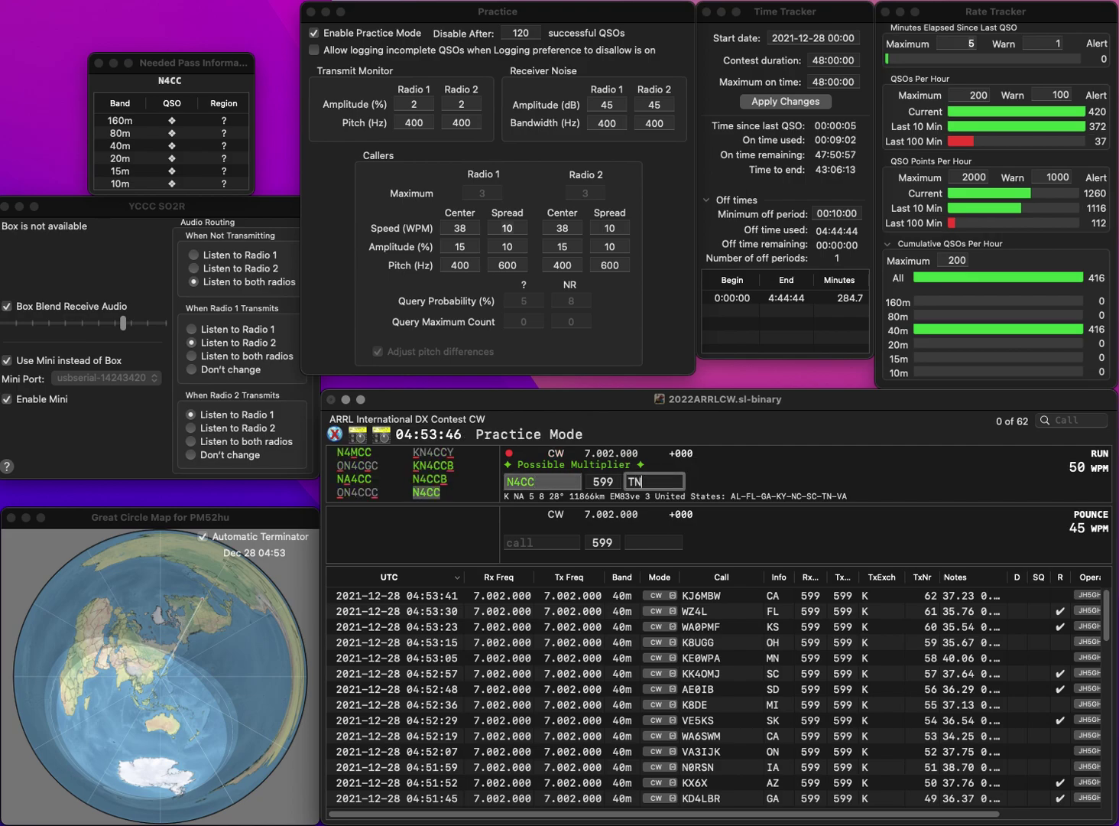
pyautogui.press('Return')
pyautogui.write('KC')
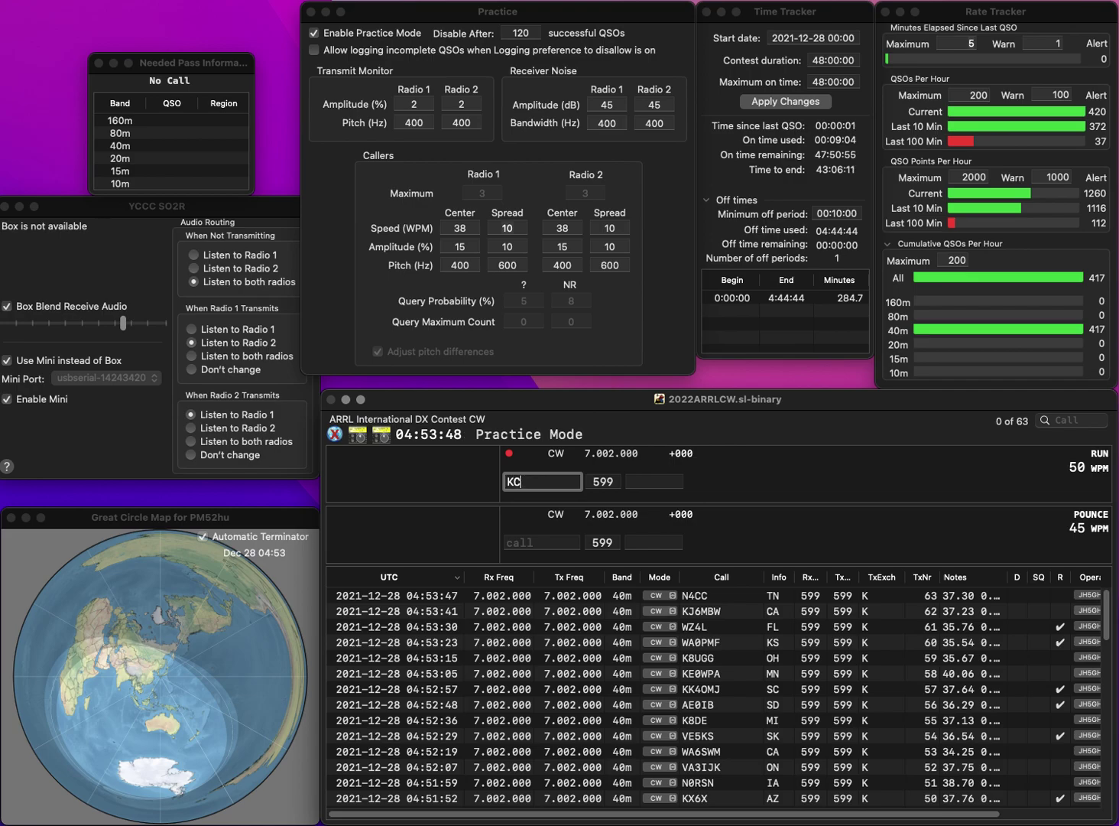
pyautogui.write('80')
pyautogui.write('V')
pyautogui.write('P')
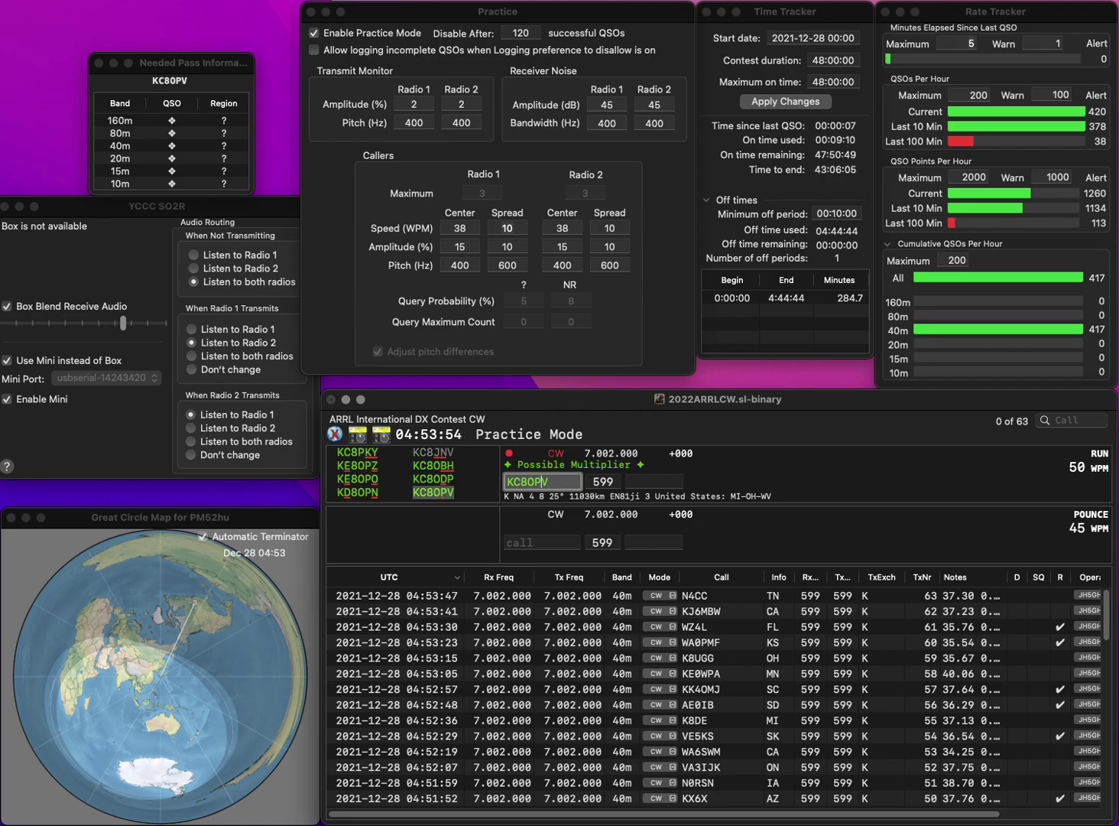
pyautogui.press('Return')
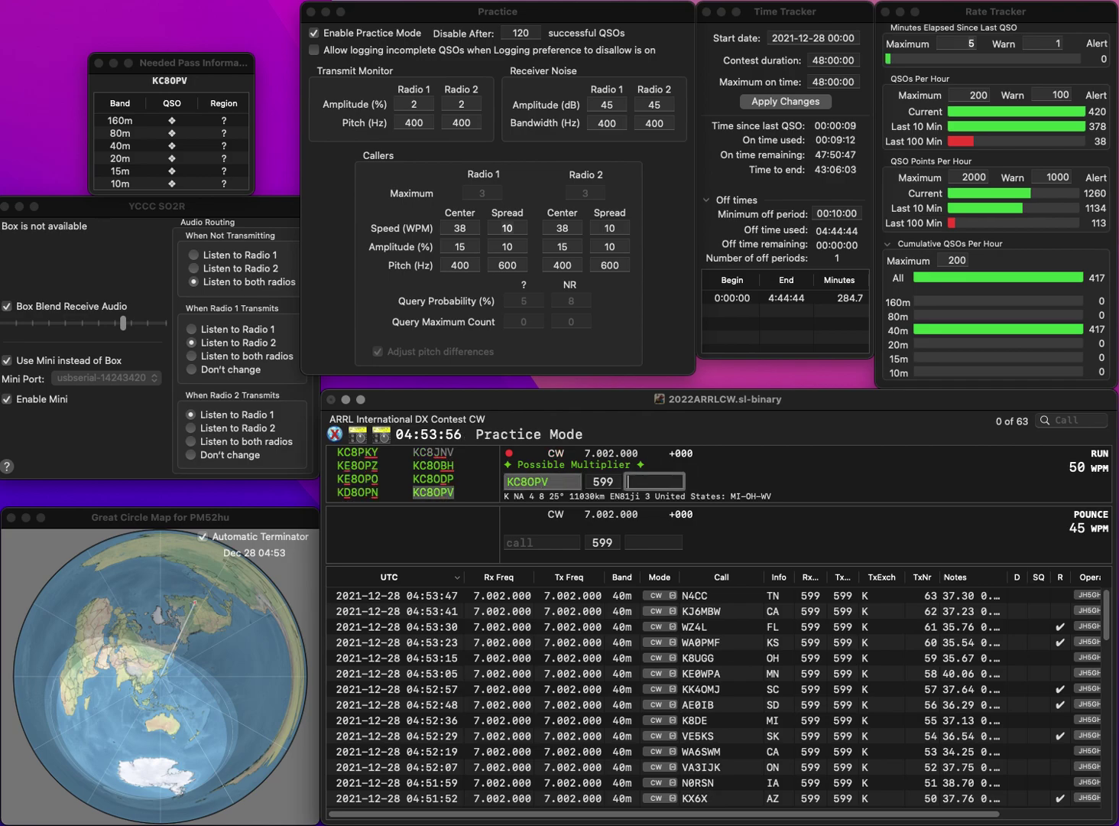
pyautogui.write('OH')
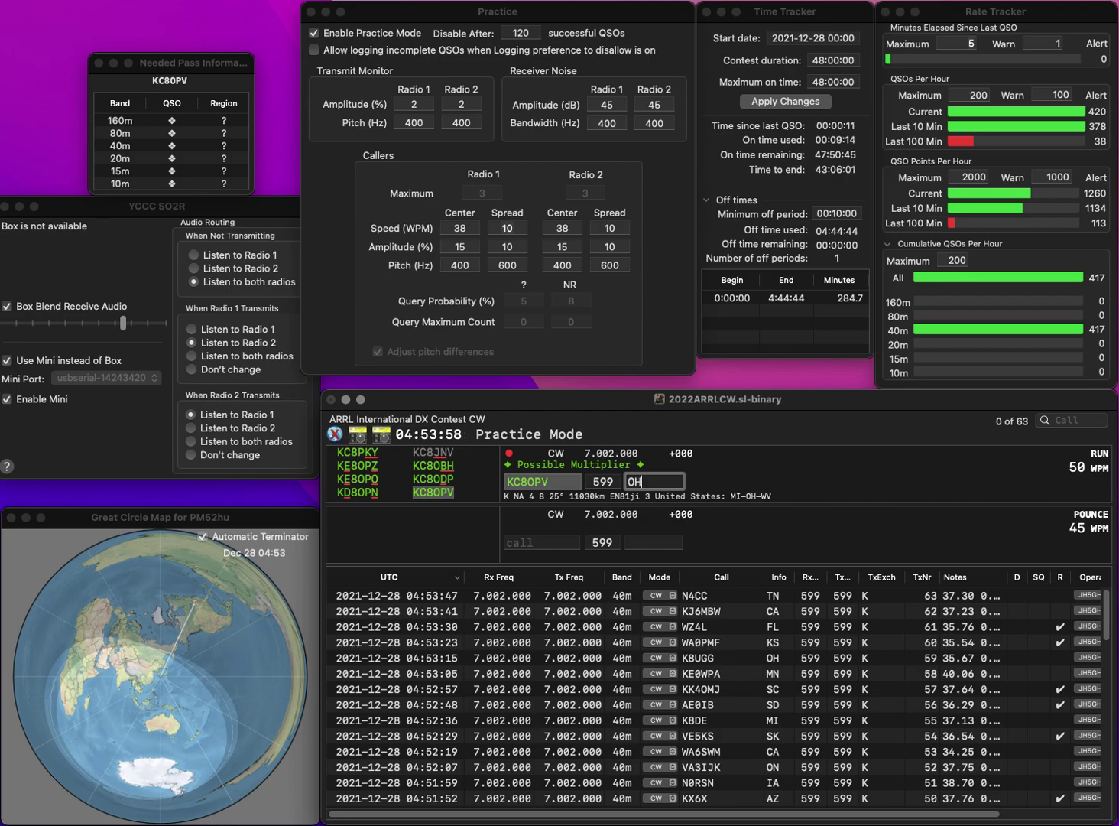
pyautogui.press('Return')
pyautogui.write('K4')
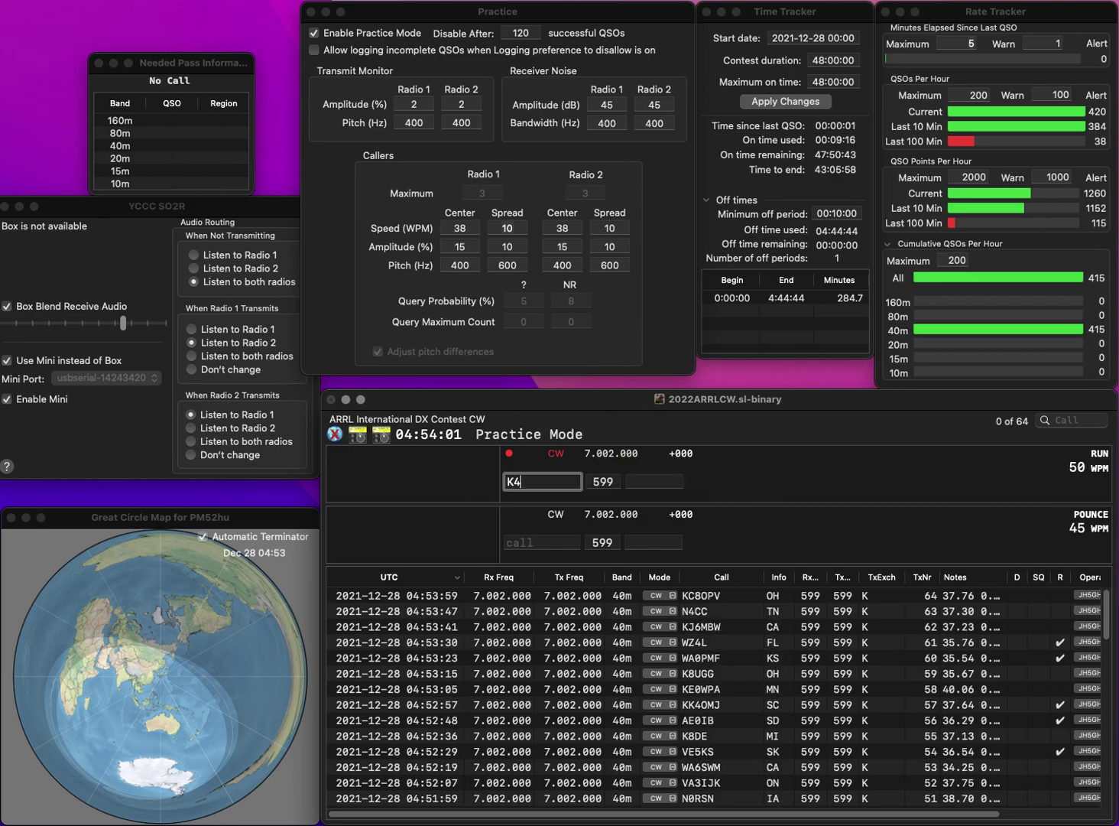
pyautogui.write('BKV')
pyautogui.press('Return')
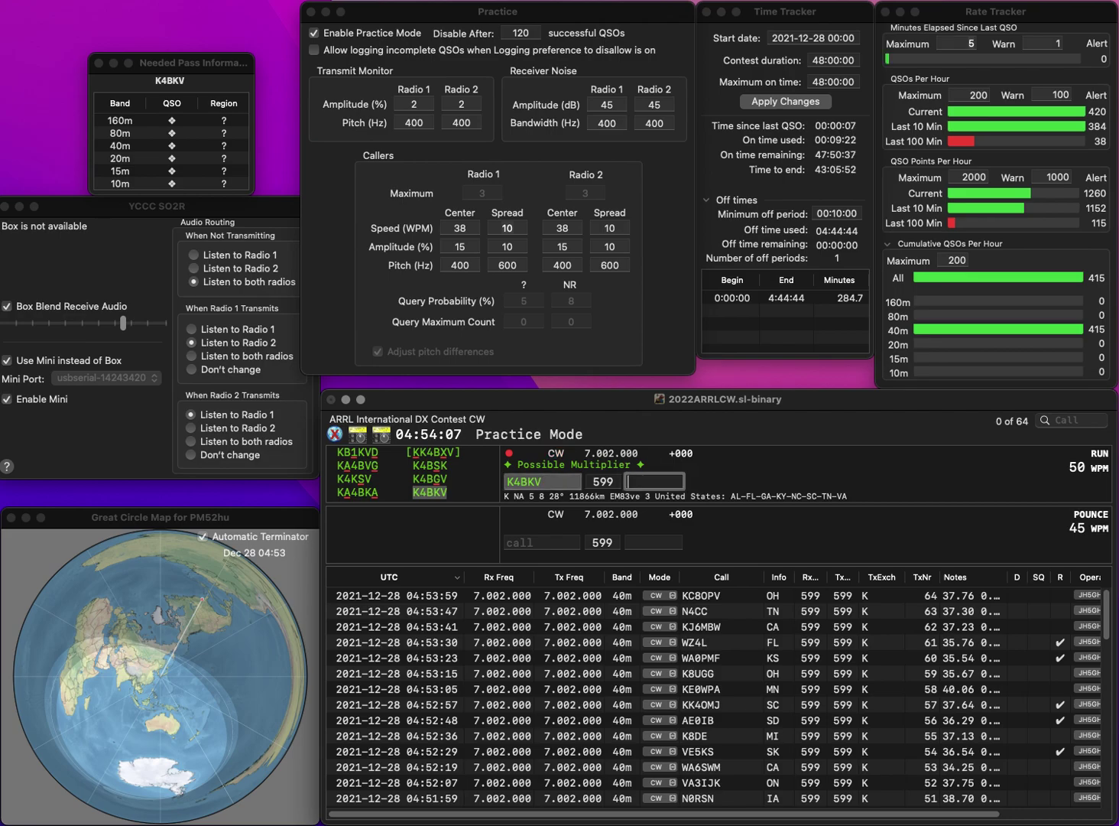
pyautogui.write('C')
pyautogui.press('Return')
# - Log a run contact with WA3HAE on 40m CW, with received exchange PA
pyautogui.write('WA3HAE')
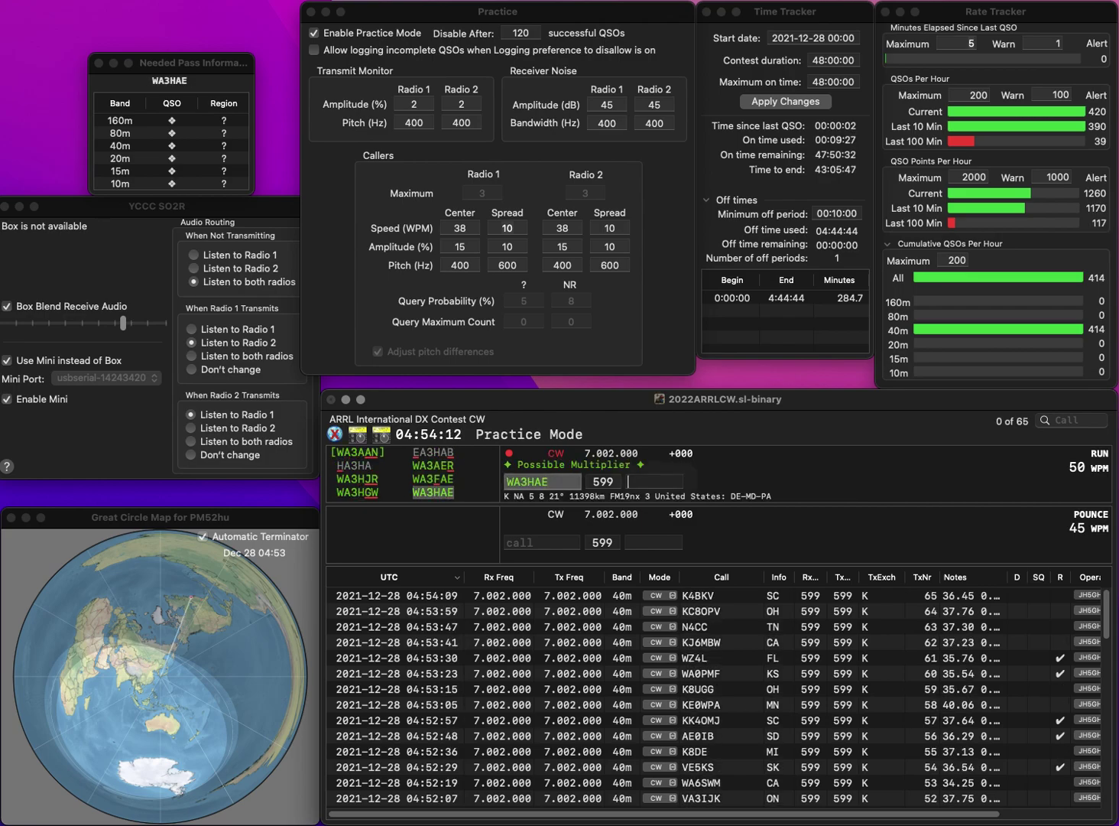
pyautogui.press('space')
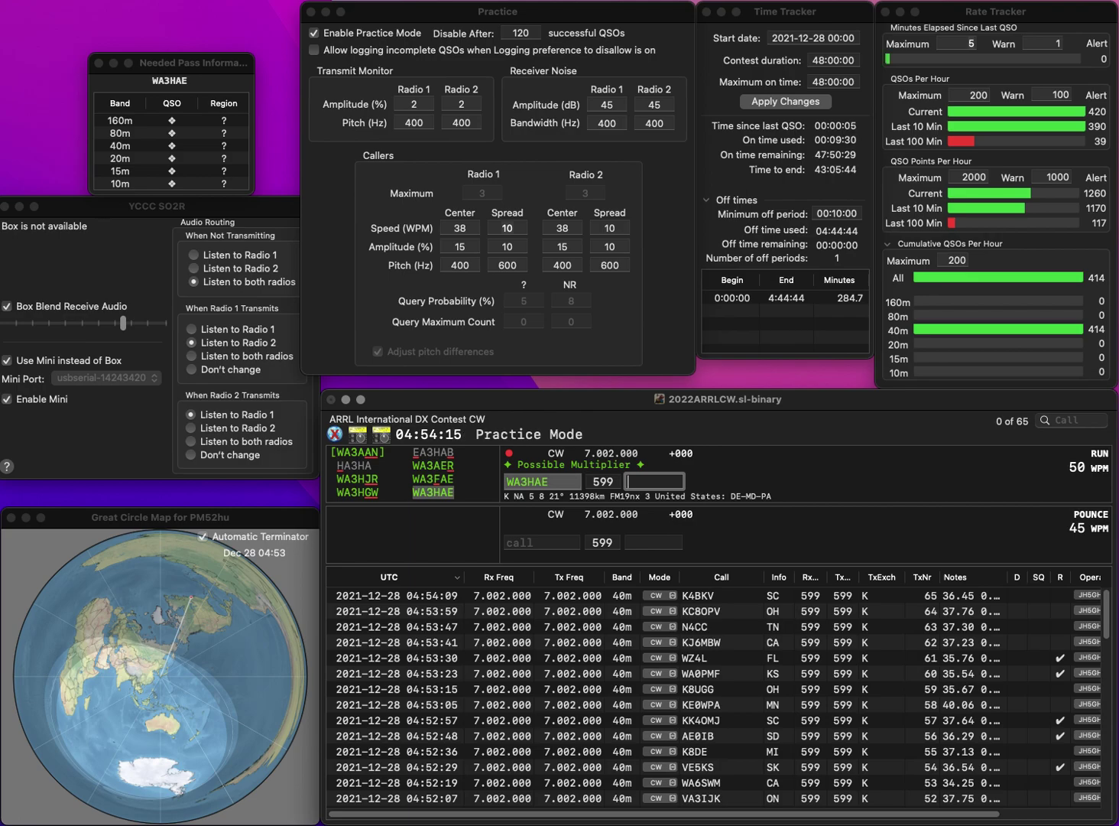
pyautogui.write('PA')
pyautogui.press('Return')
# - Log a run contact with N2PEQ on 40m CW, with received exchange NJ
pyautogui.write('N2PEQ')
pyautogui.press('Return')
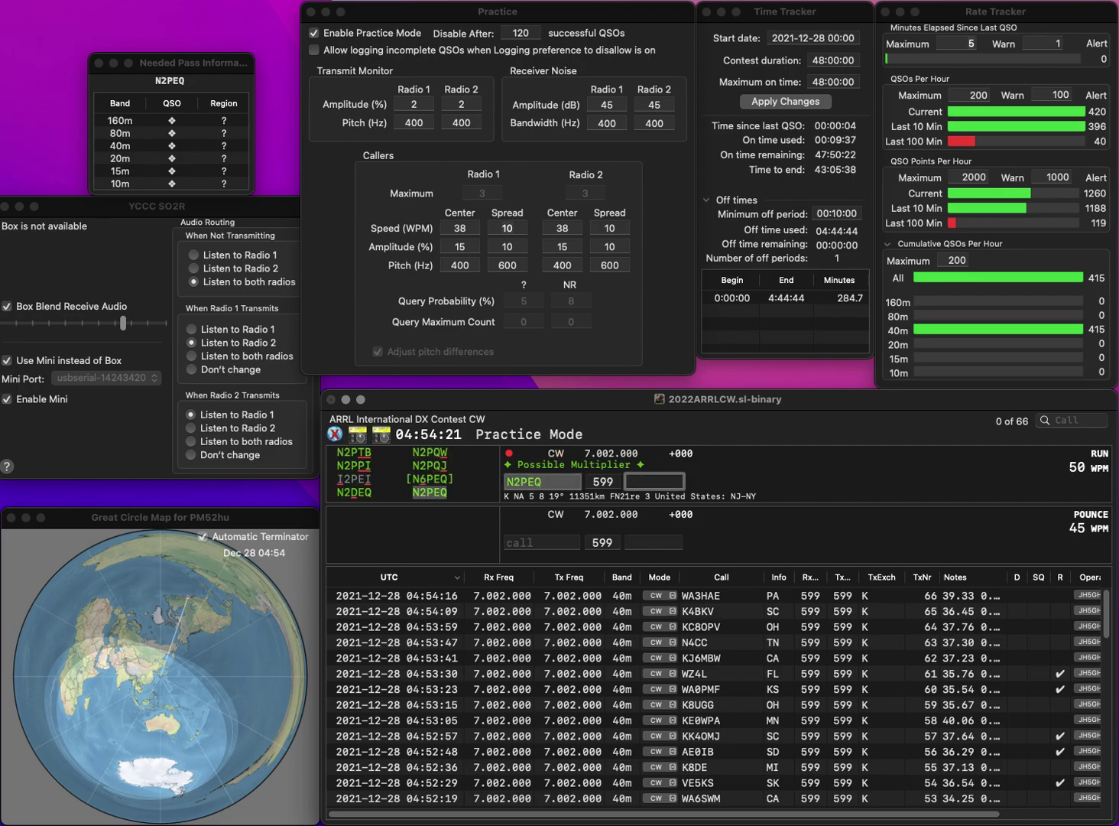
pyautogui.write('NJ')
pyautogui.press('Return')
pyautogui.write('K0LE')
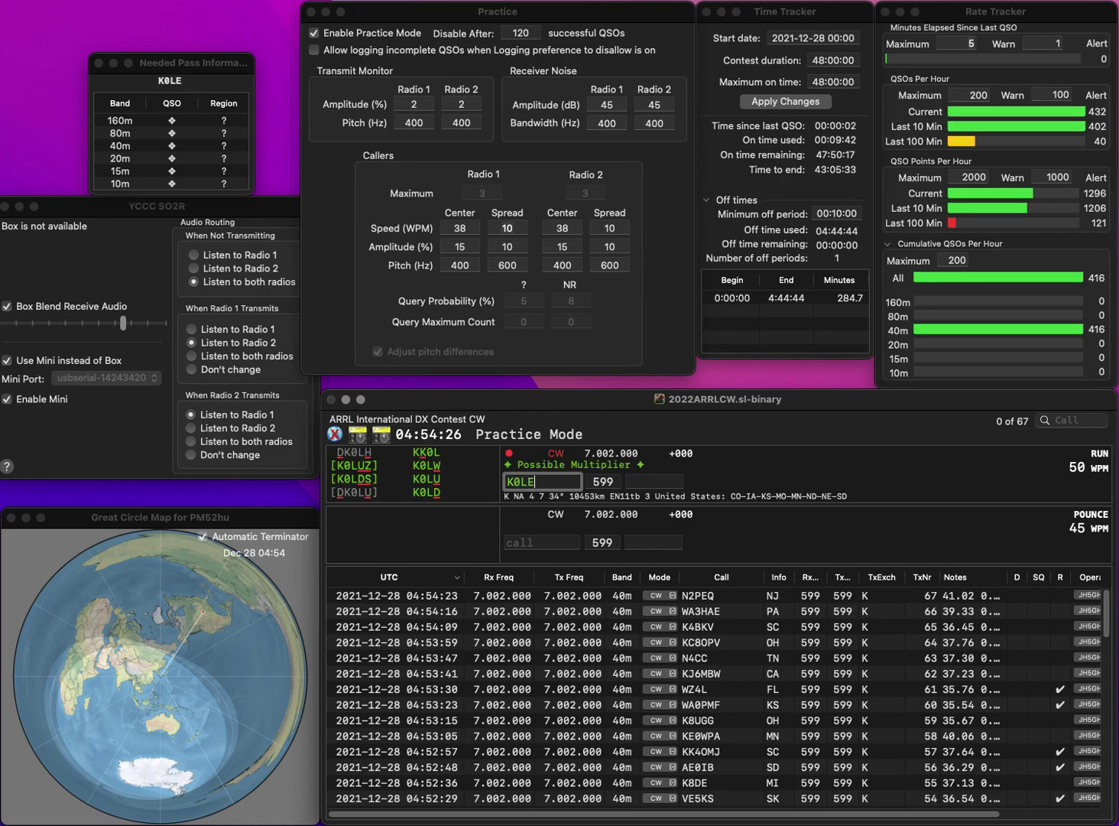
pyautogui.press('BackSpace')
pyautogui.write('RI')
pyautogui.press('space')
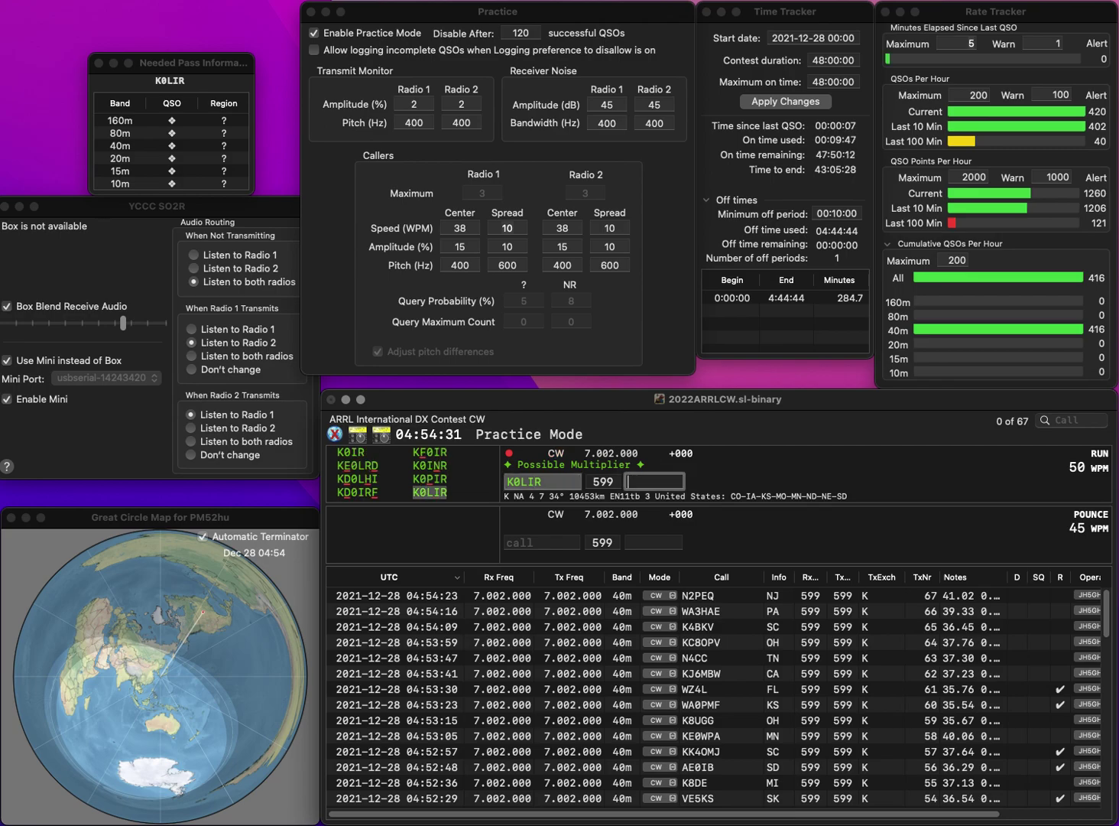
pyautogui.write('D')
pyautogui.press('Return')
# - Log a run contact with VA2EW on 40m CW, correcting the initially copied VA3EW, with received exchange QC
pyautogui.write('VA3EW')
pyautogui.press('space')
pyautogui.write('ON')
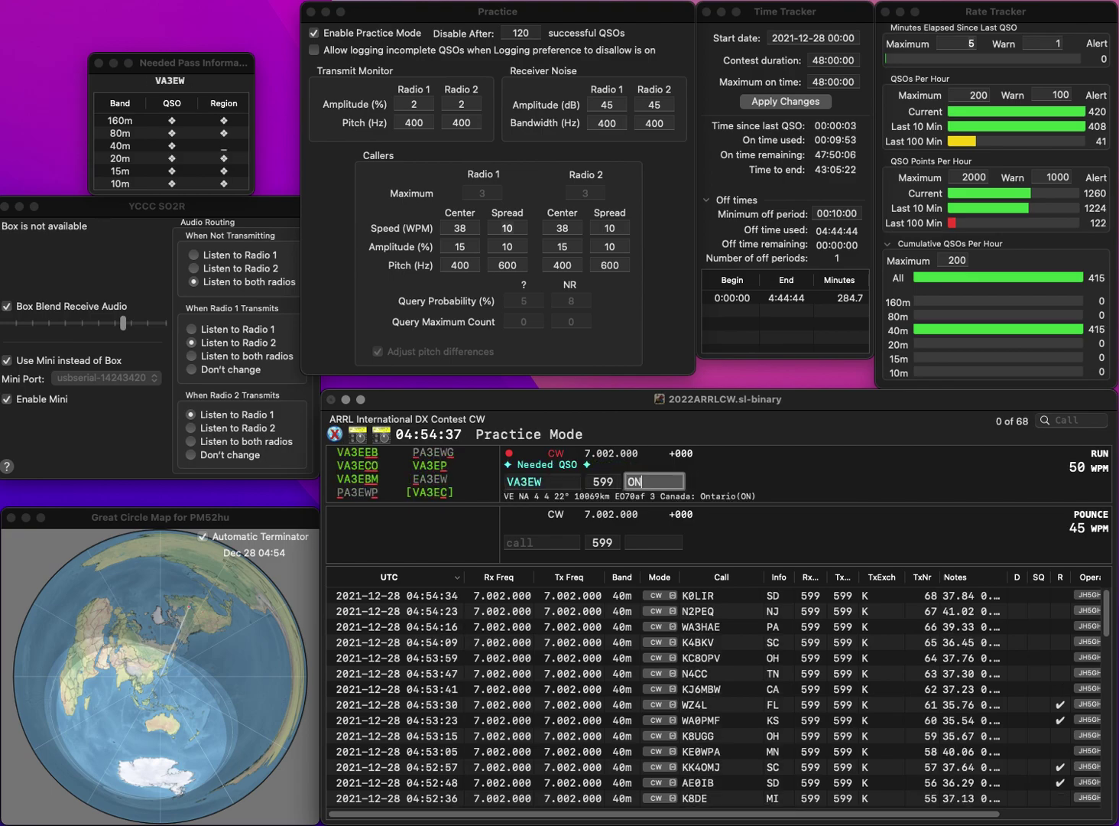
pyautogui.press('space')
pyautogui.write('VA2EW')
pyautogui.press('space')
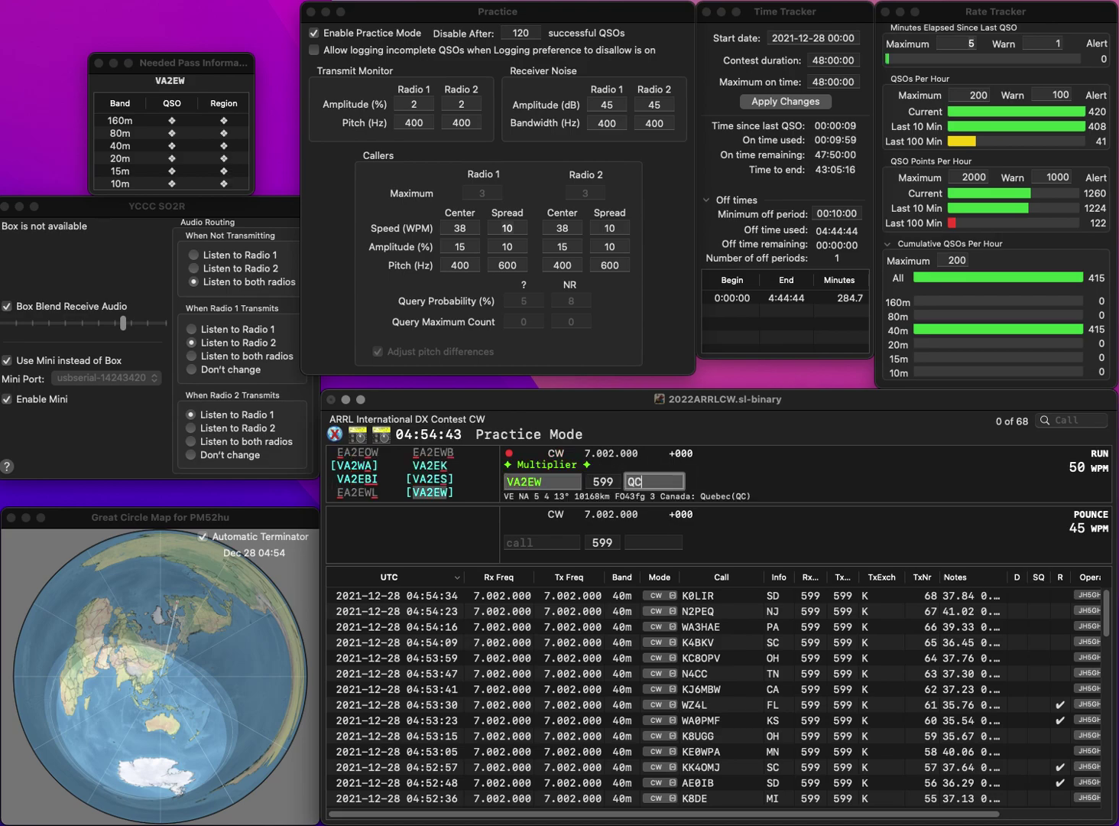
pyautogui.press('Return')
# - Log a run contact with K3BM on 40m CW, with received exchange DE
pyautogui.write('K3BM')
pyautogui.press('space')
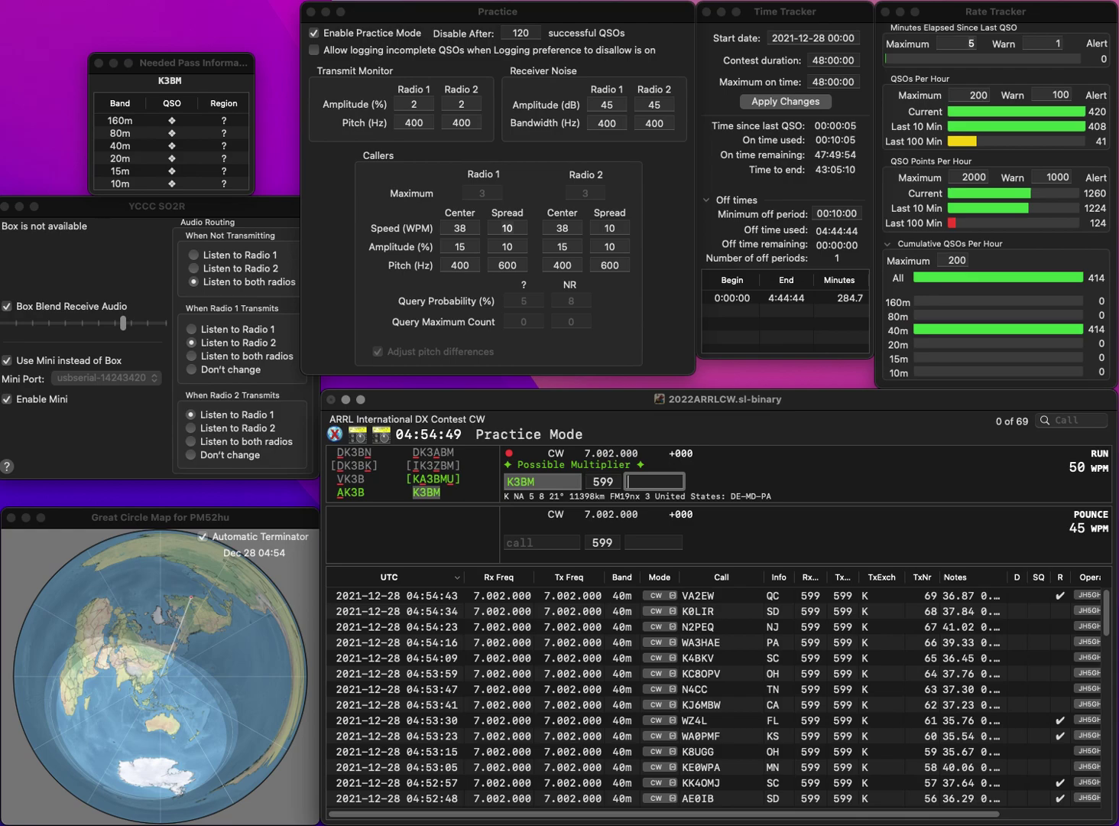
pyautogui.write('DE')
pyautogui.press('Return')
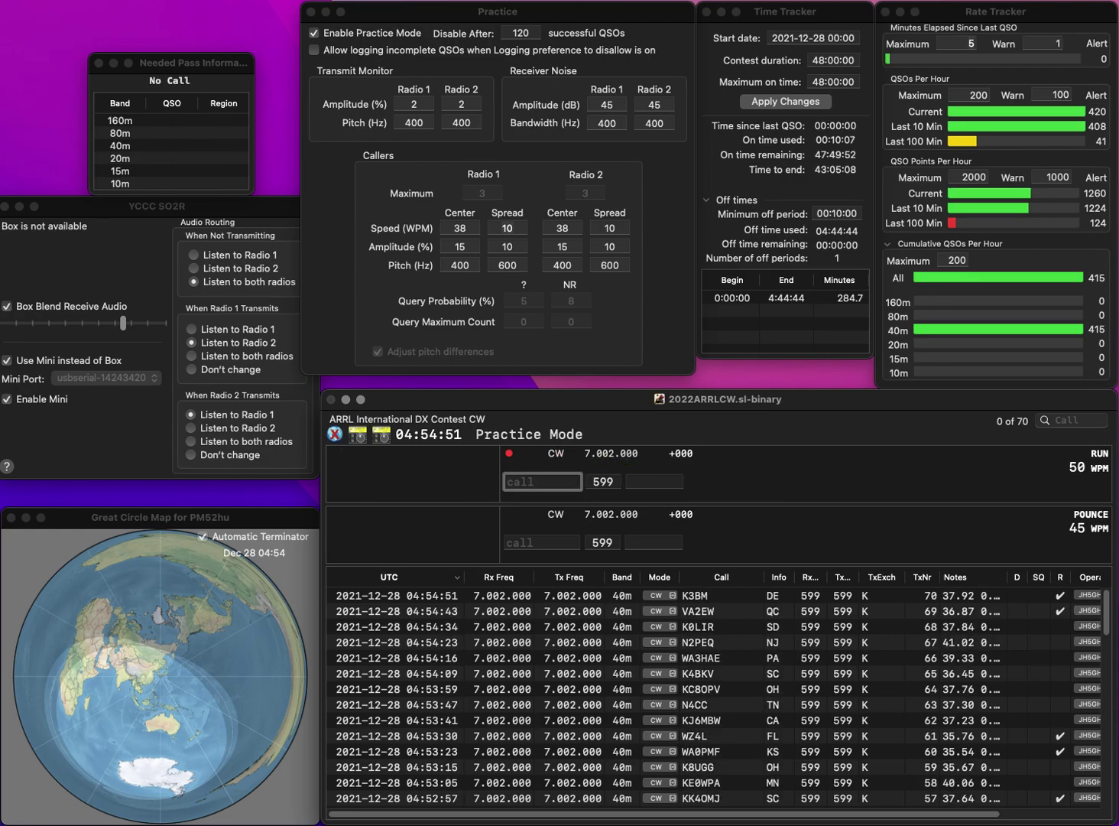
pyautogui.write('KF8IV')
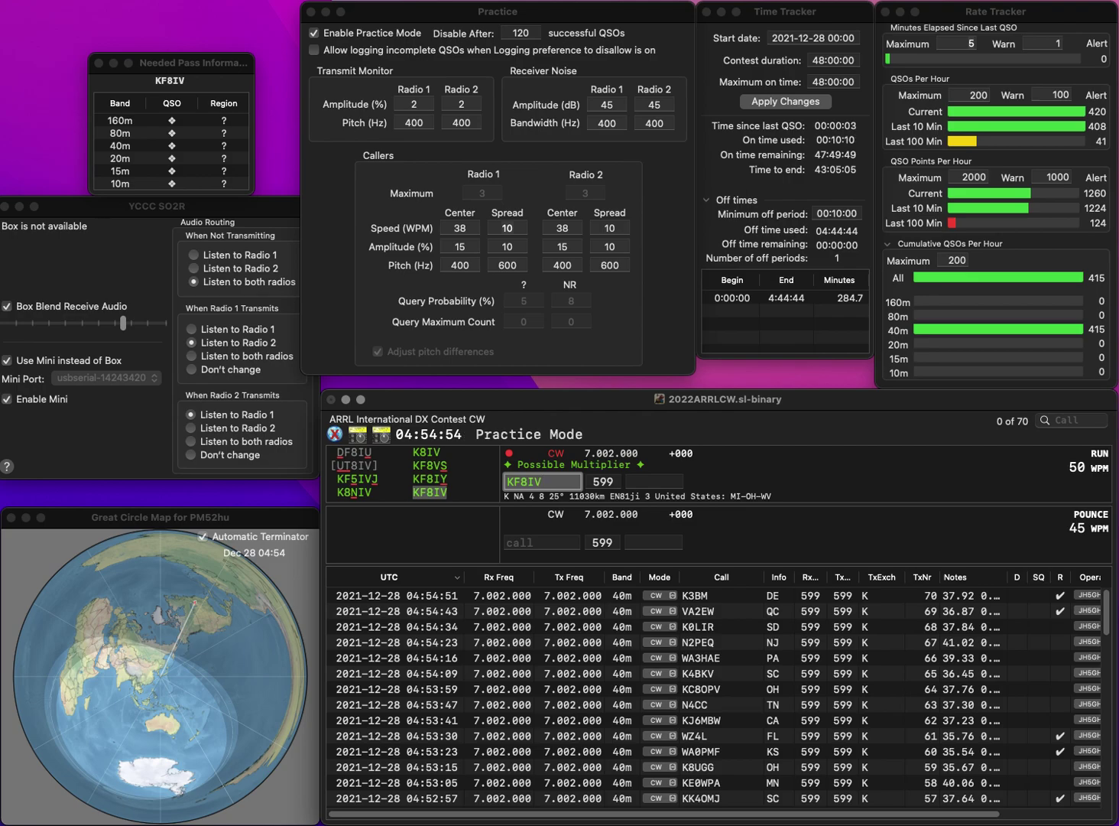
pyautogui.press('Return')
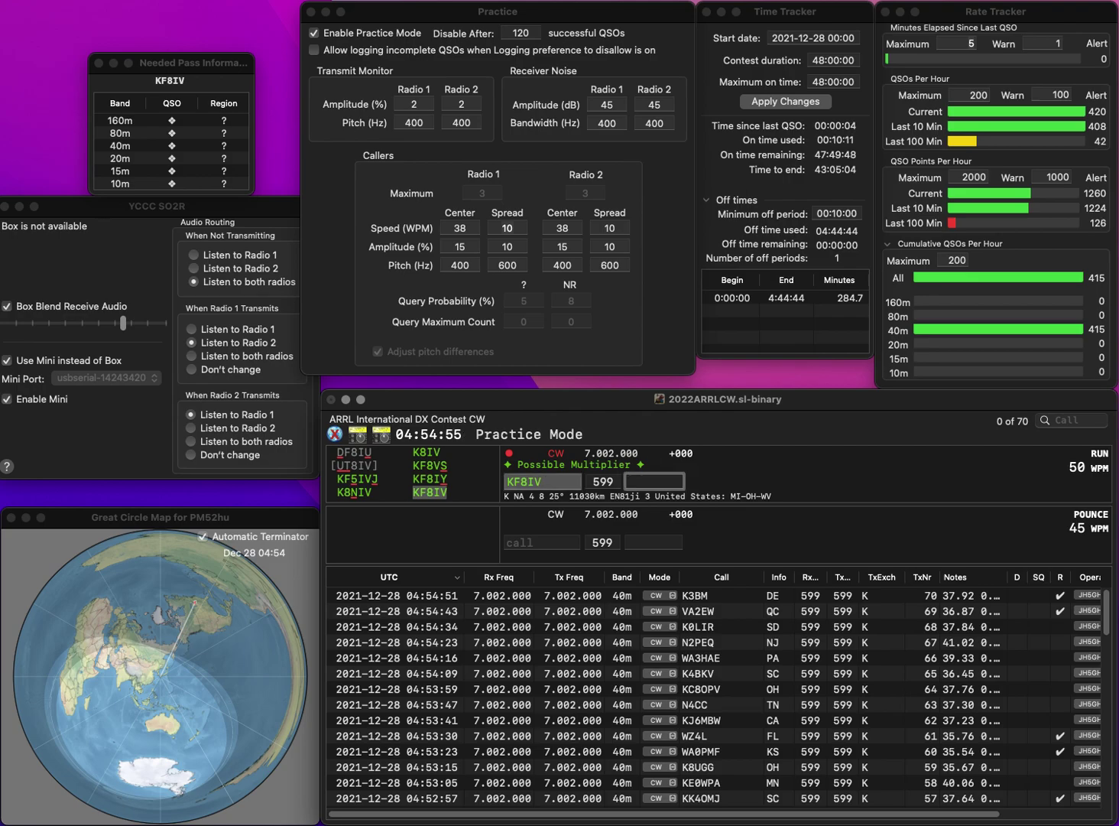
pyautogui.press('BackSpace')
pyautogui.write('OH')
pyautogui.press('Return')
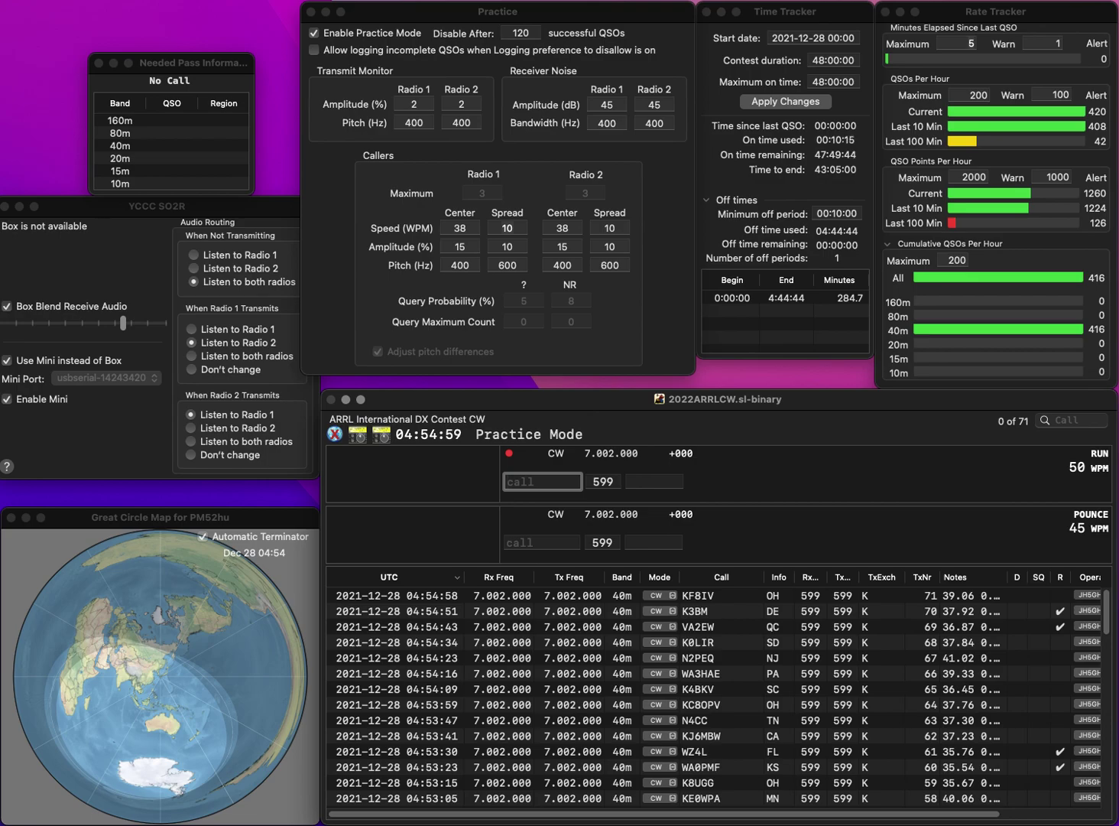
pyautogui.write('KB9')
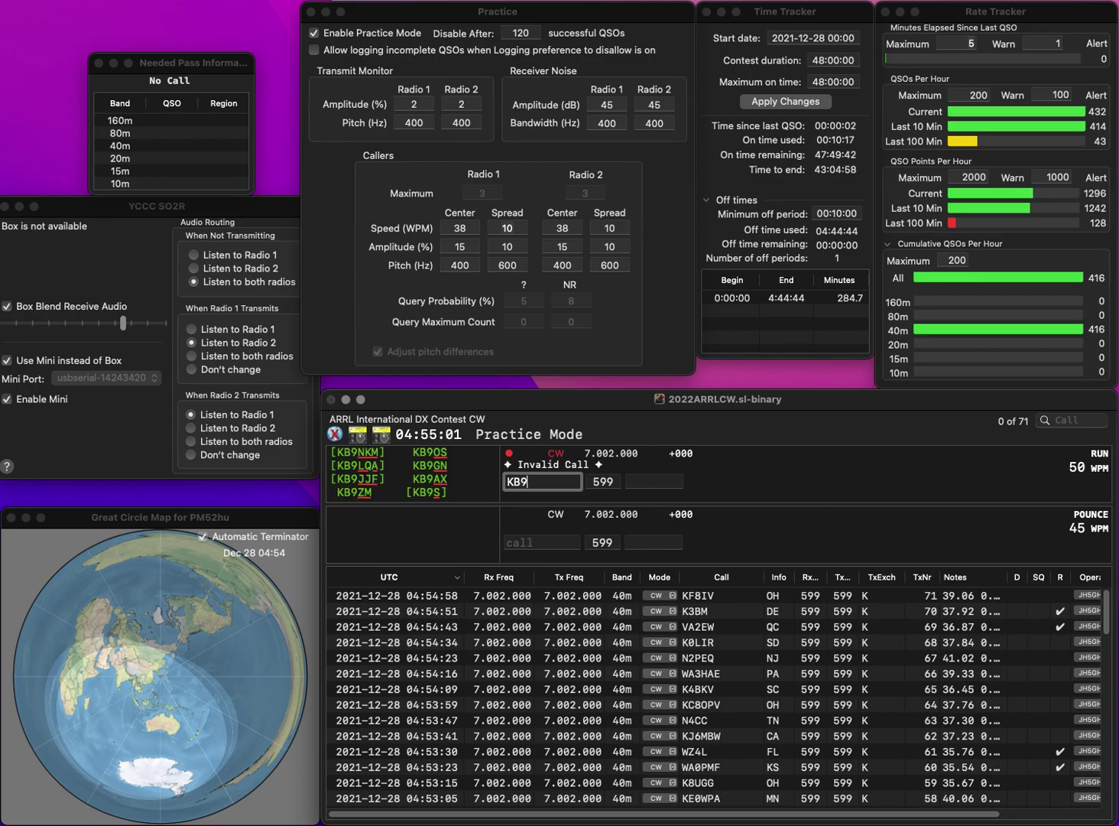
pyautogui.write('CNN')
pyautogui.press('Return')
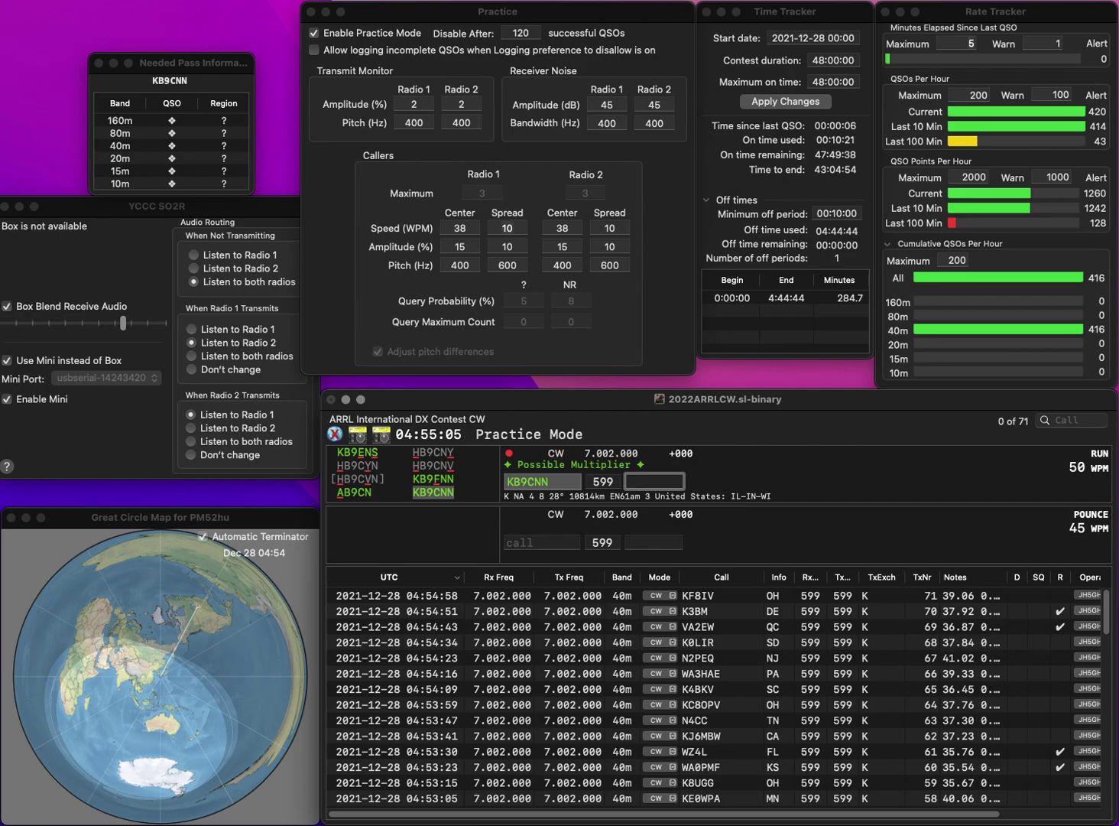
pyautogui.write('IN')
pyautogui.press('Return')
pyautogui.write('K2GT')
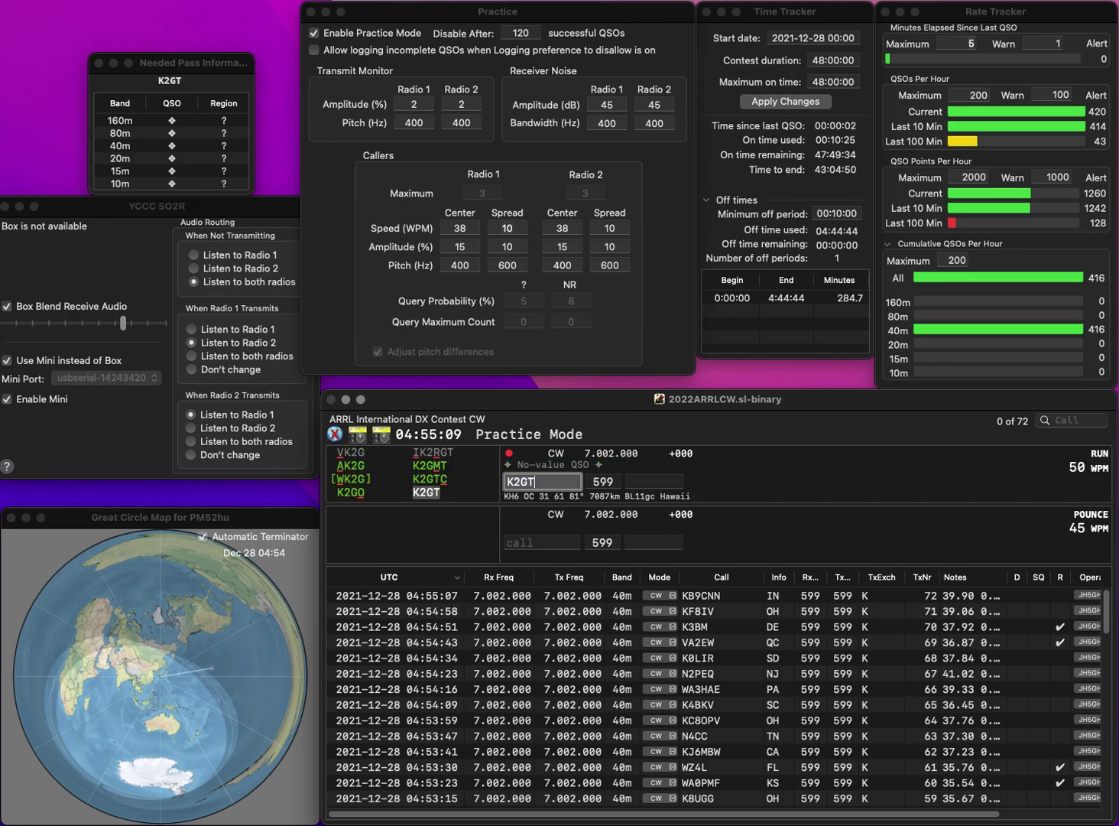
pyautogui.press('Return')
pyautogui.press('BackSpace')
pyautogui.write('VE')
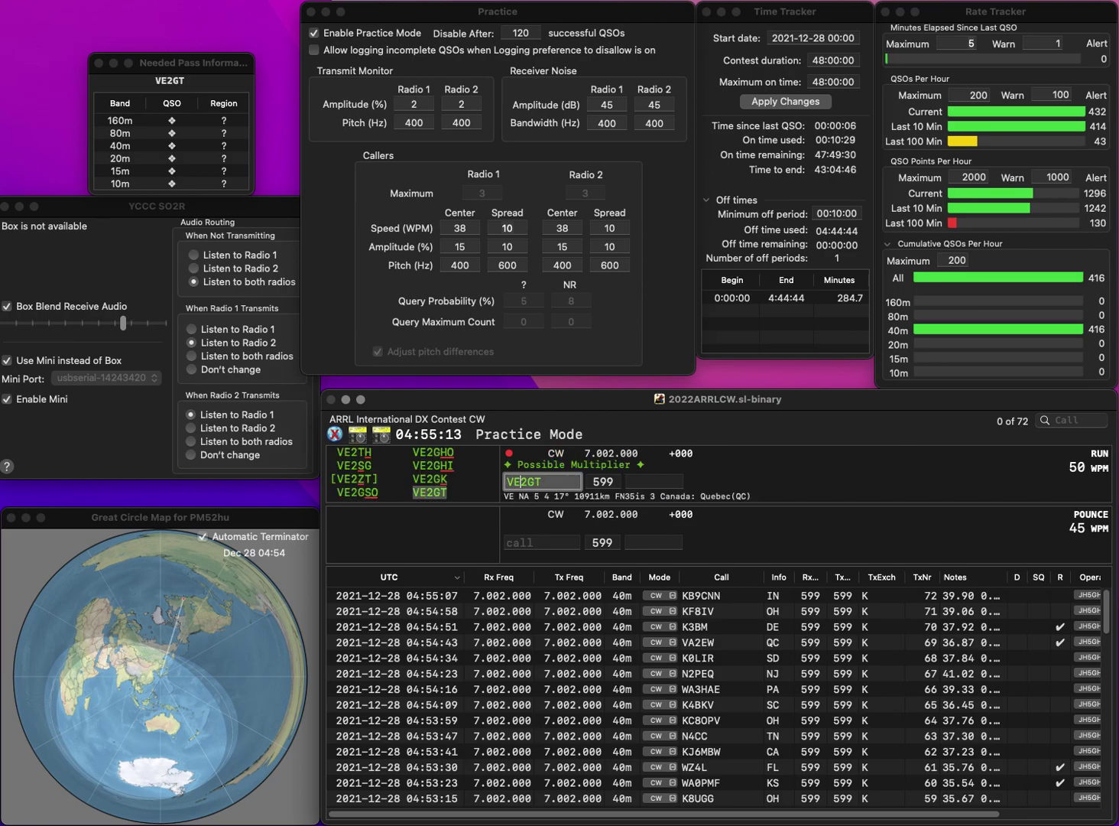
pyautogui.press('space')
pyautogui.write('QC')
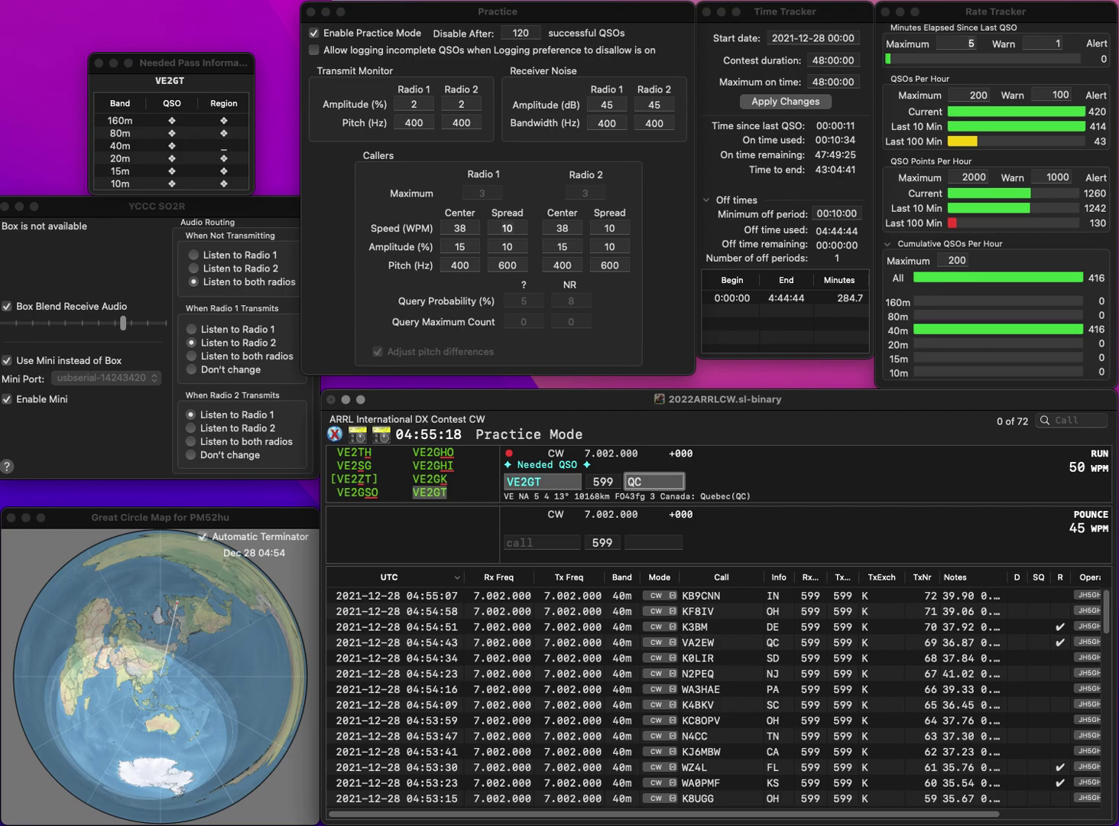
pyautogui.press('Return')
pyautogui.write('K')
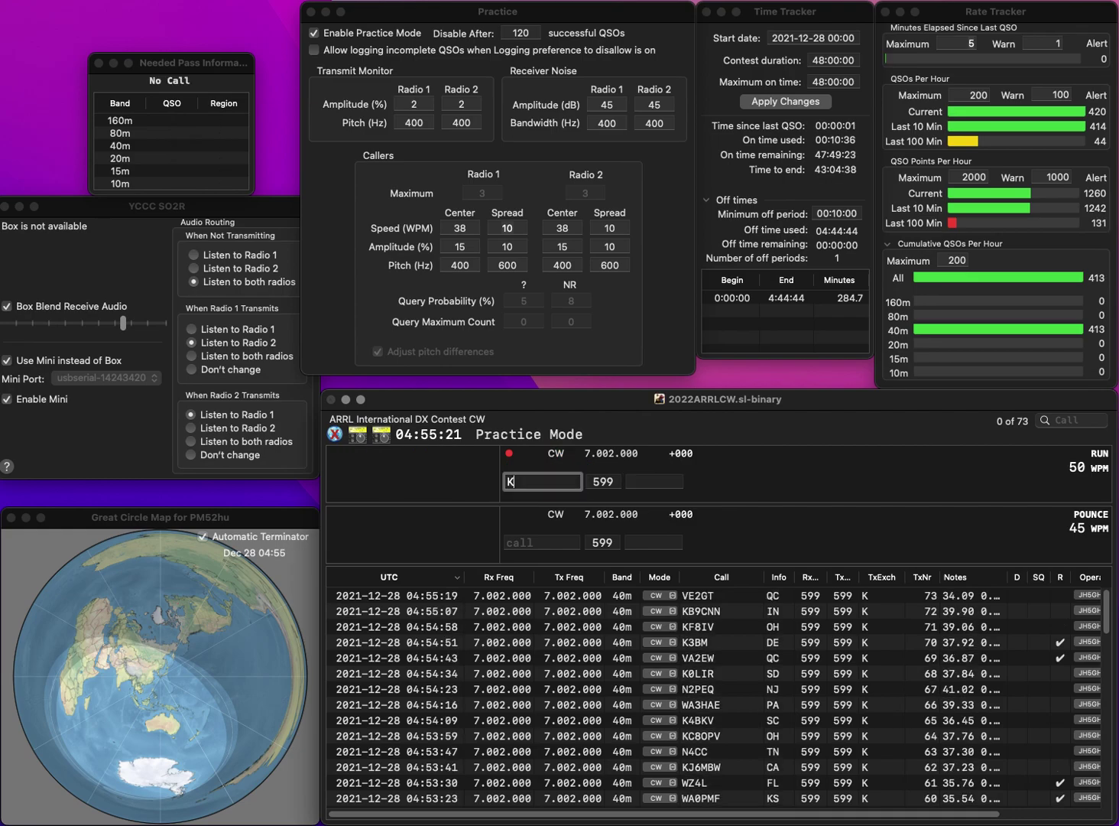
pyautogui.write('4FJW')
pyautogui.press('space')
pyautogui.write('VA')
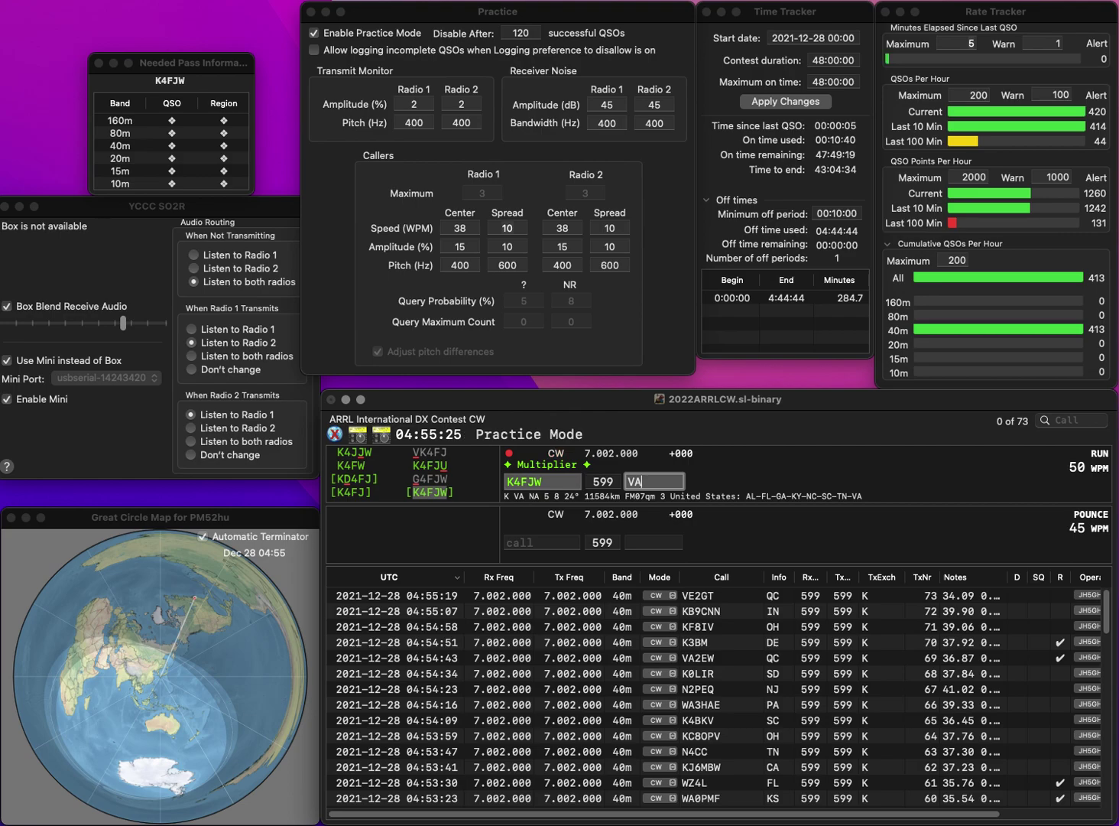
pyautogui.press('Return')
pyautogui.write('VA')
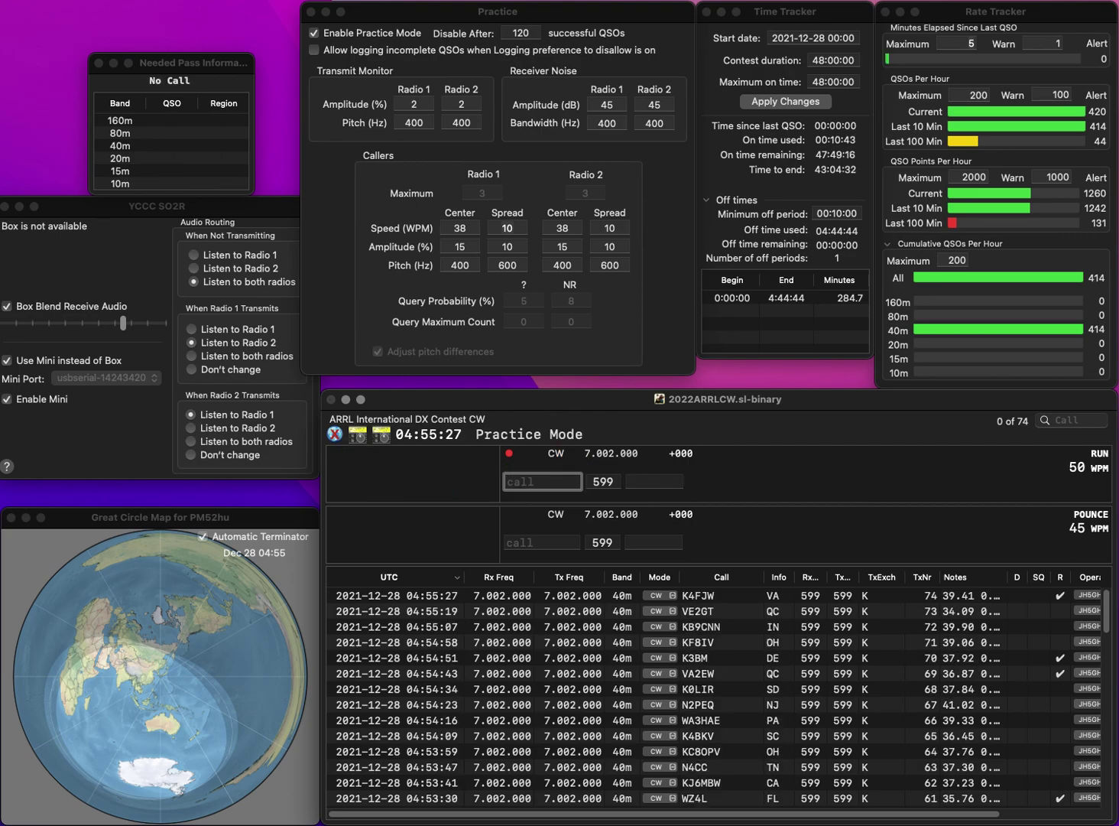
pyautogui.write('7Q')
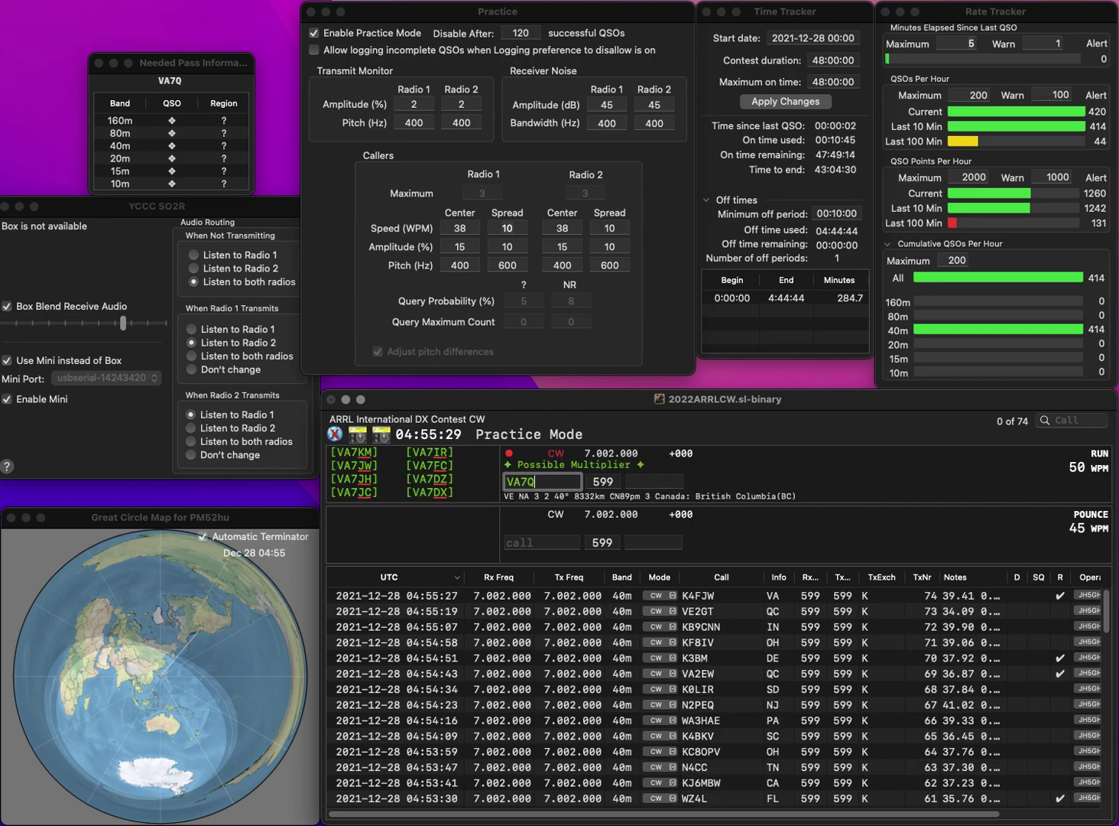
pyautogui.write('I')
pyautogui.press('space')
pyautogui.write('BC')
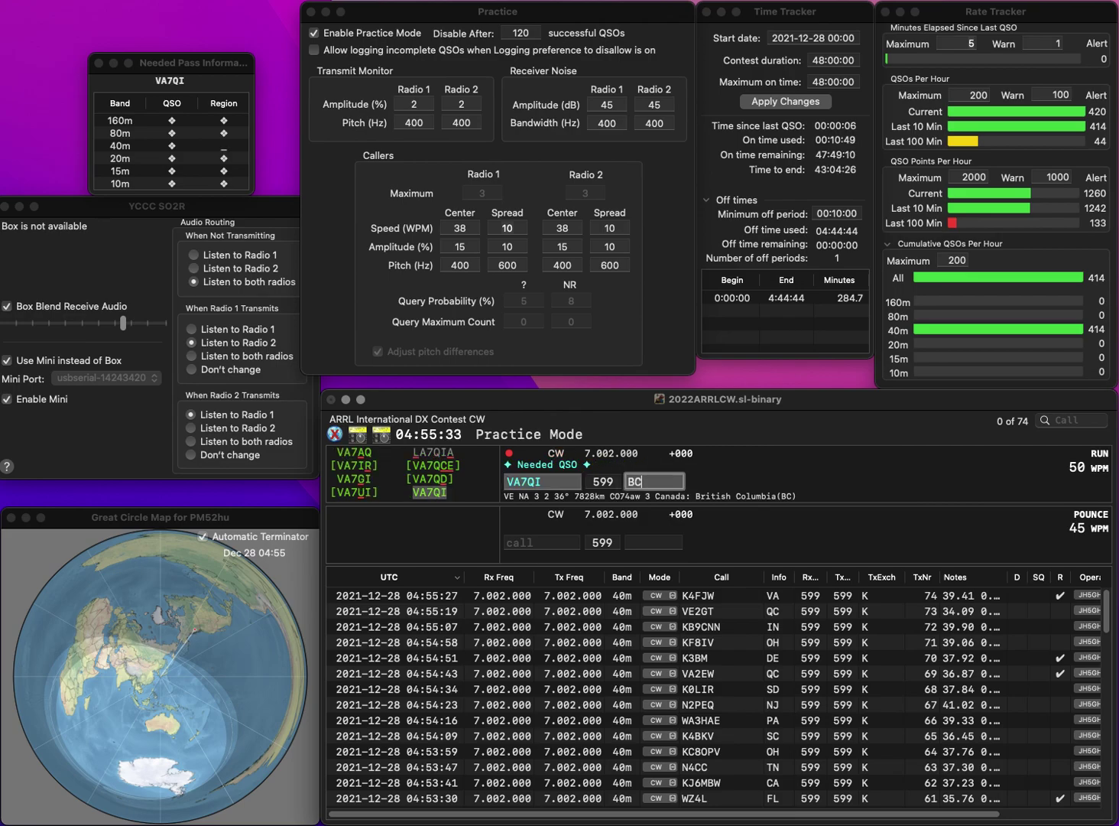
pyautogui.press('Return')
pyautogui.write('K9RJO')
pyautogui.press('space')
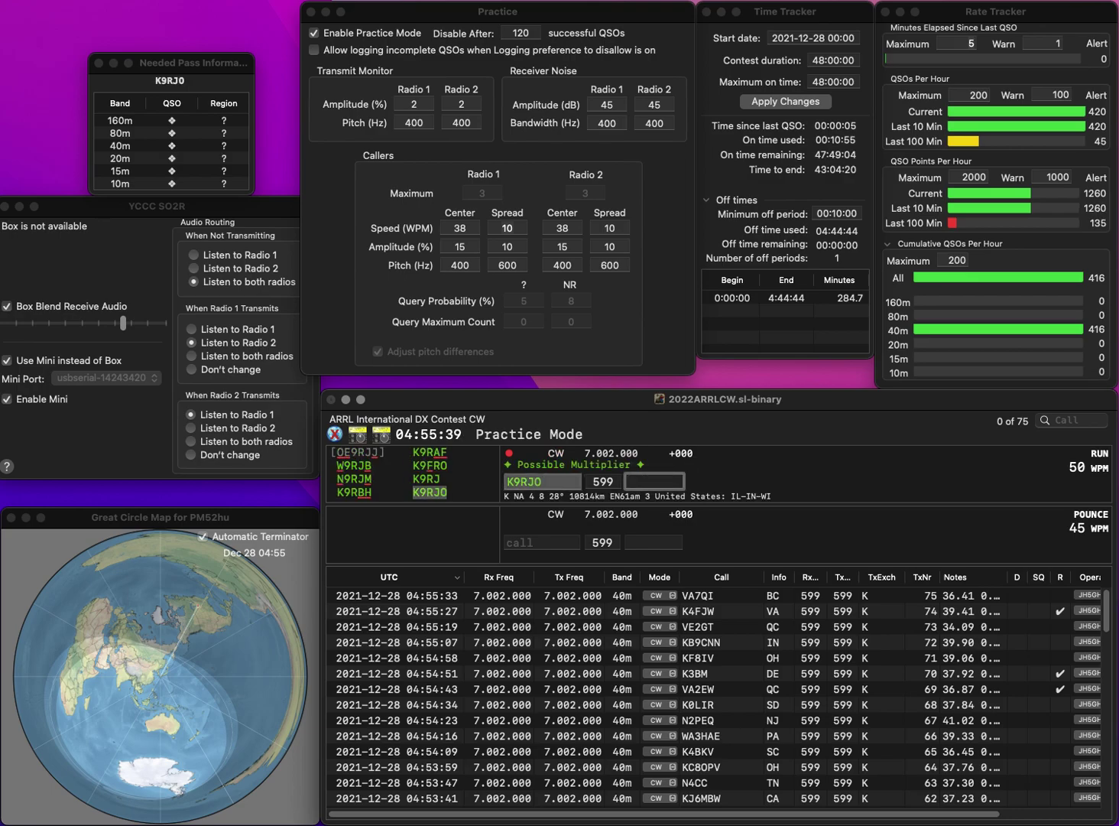
pyautogui.write('WI')
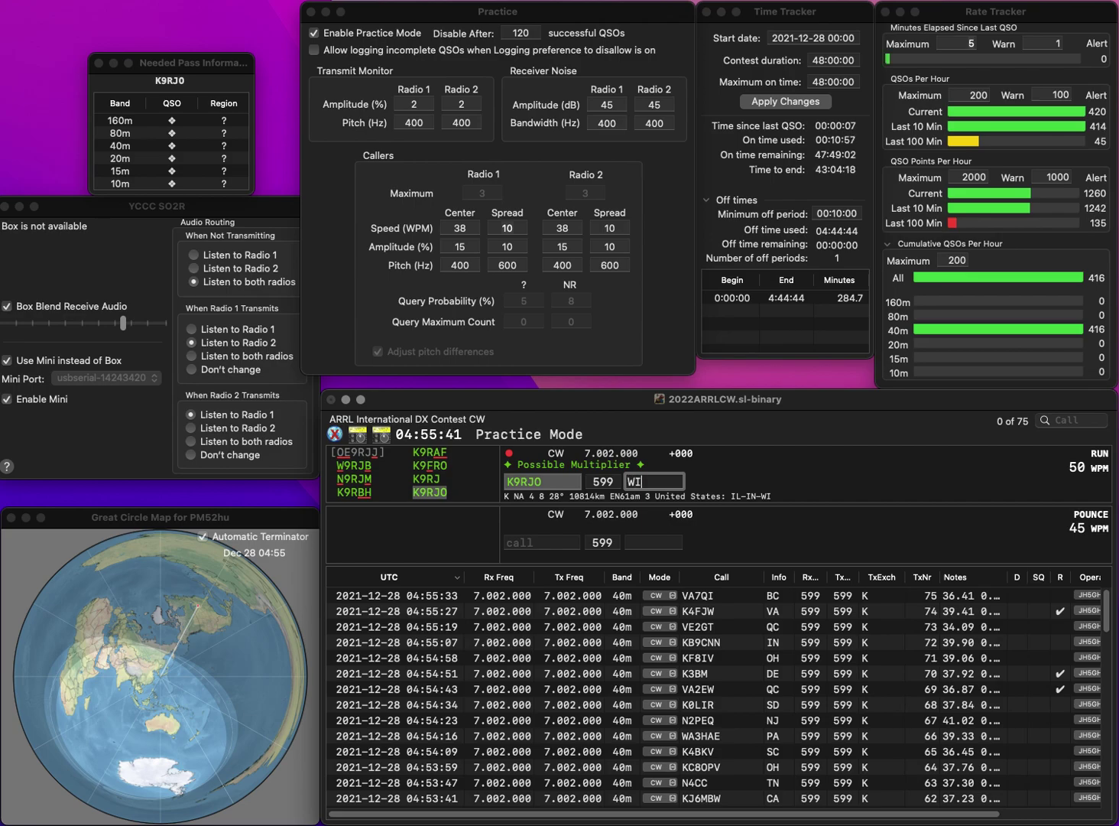
pyautogui.press('Return')
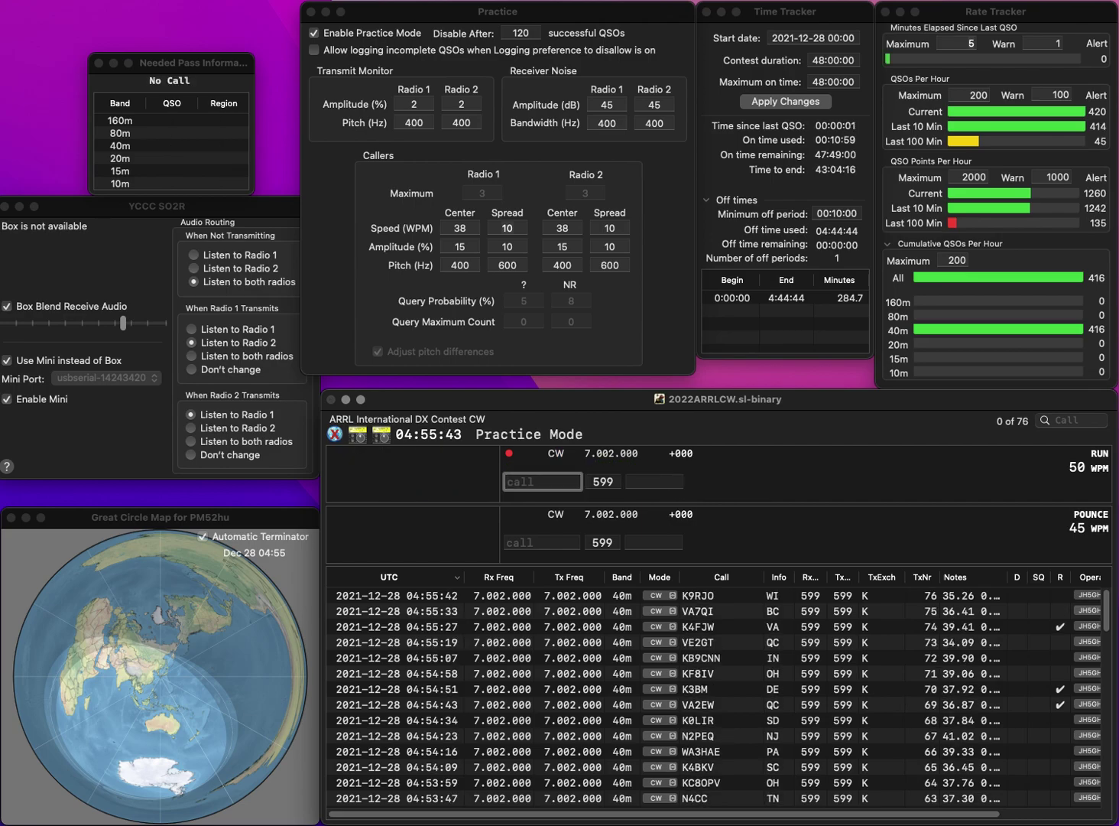
# - Log a run contact with VB7C on 40m CW, adding the prefix VB before 7C, with received exchange BC
pyautogui.write('7C')
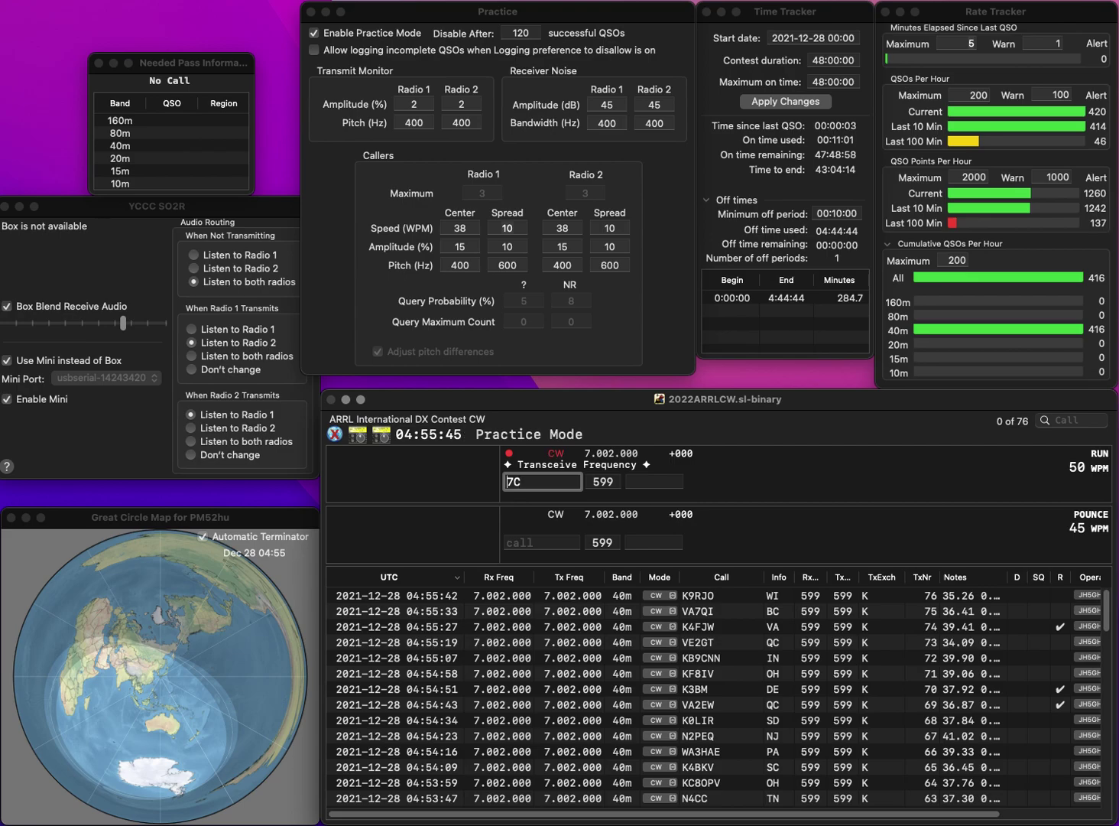
pyautogui.press('Home')
pyautogui.write('VB')
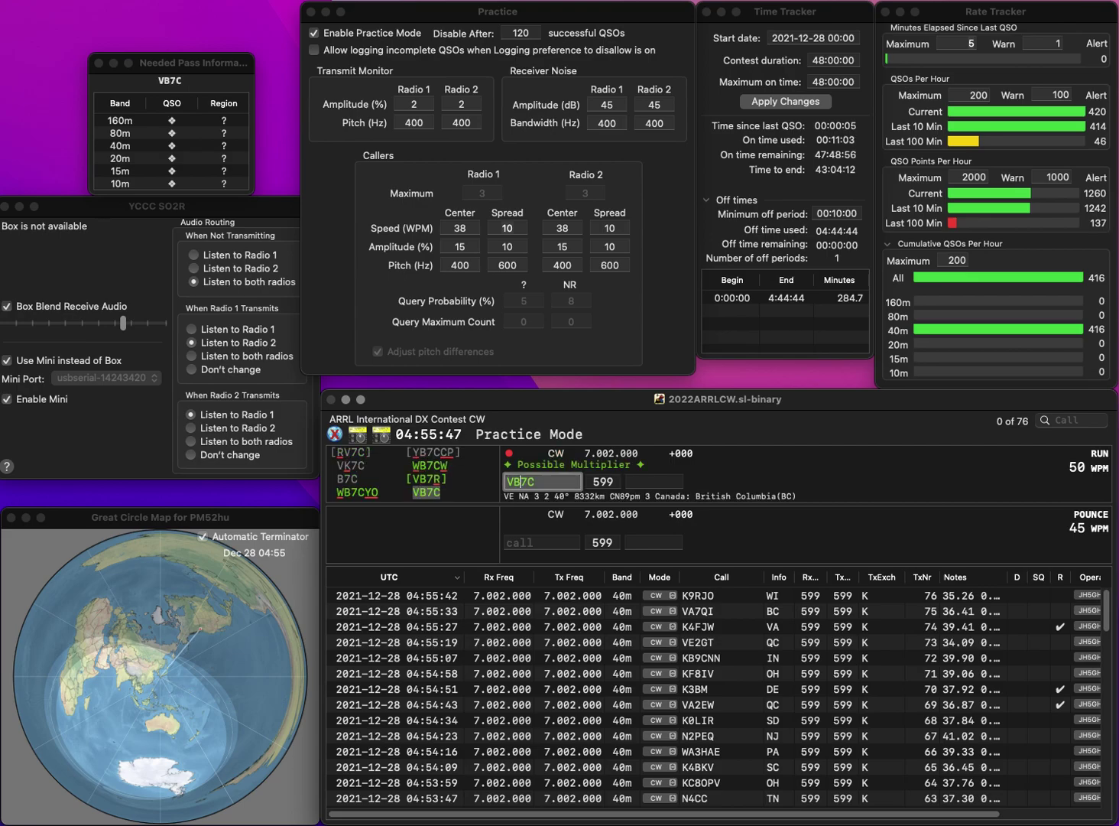
pyautogui.press('space')
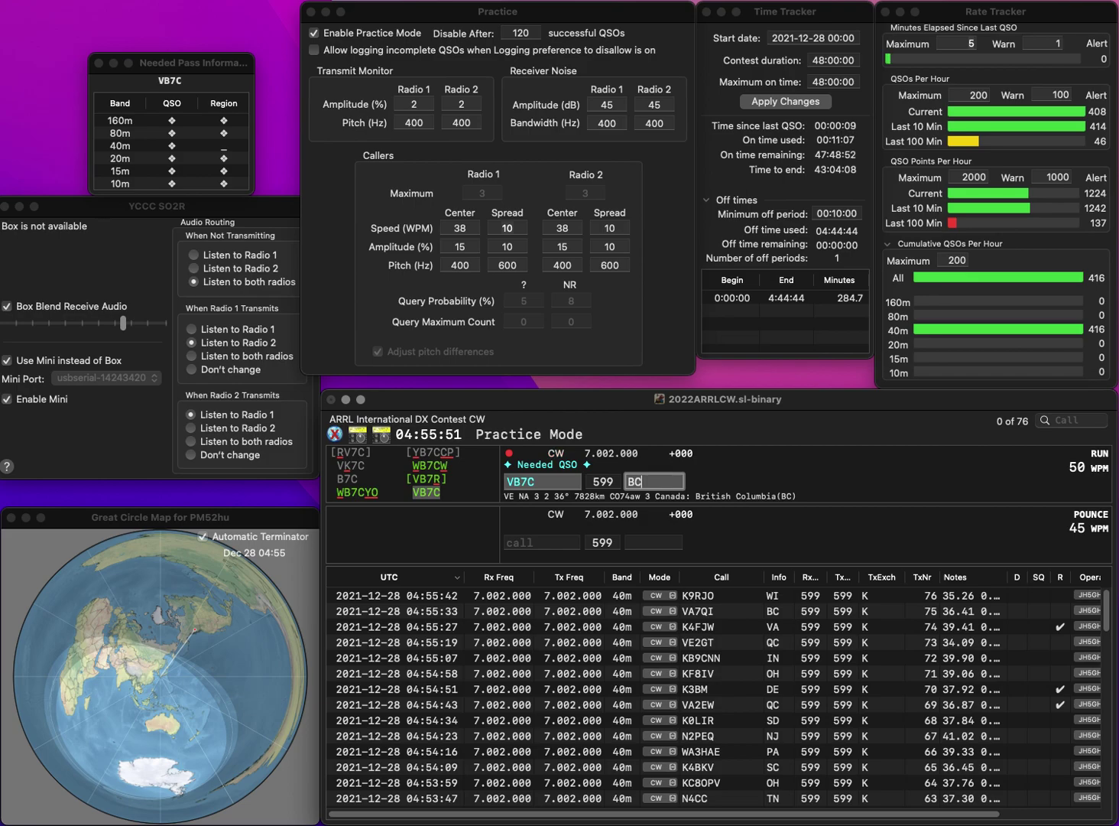
pyautogui.press('Return')
pyautogui.write('K')
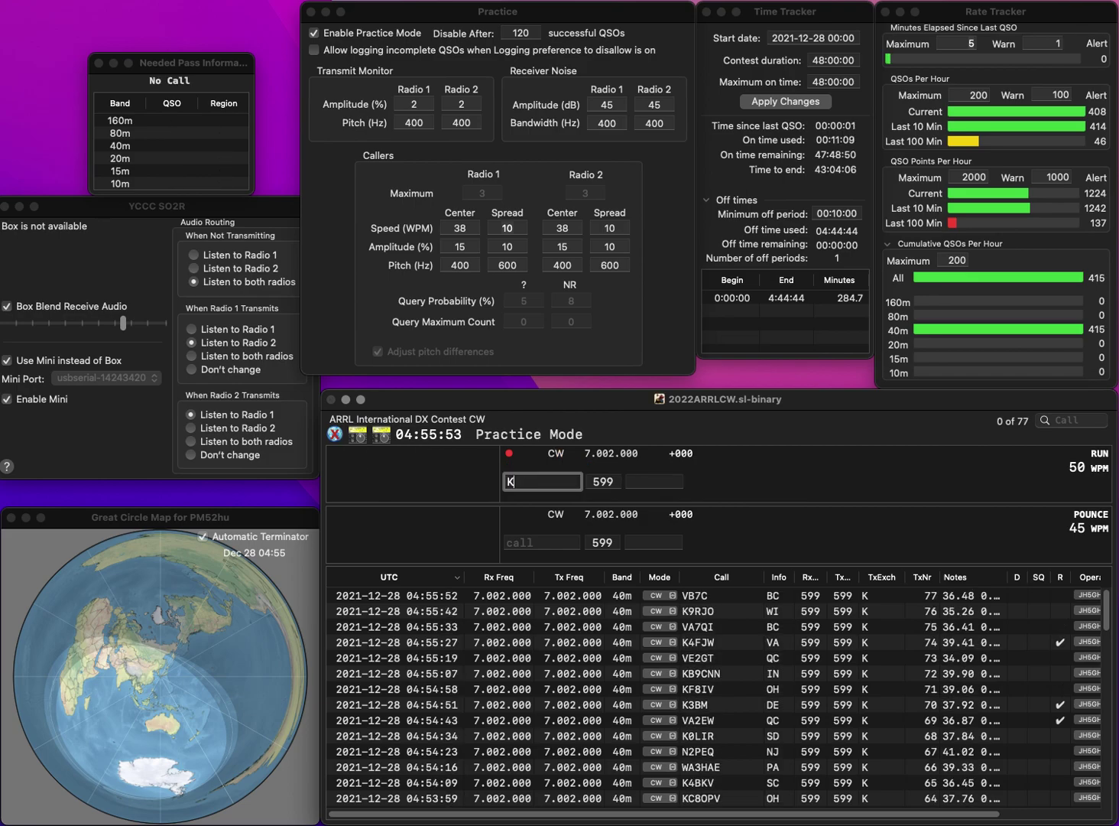
pyautogui.write('8OZ')
pyautogui.press('space')
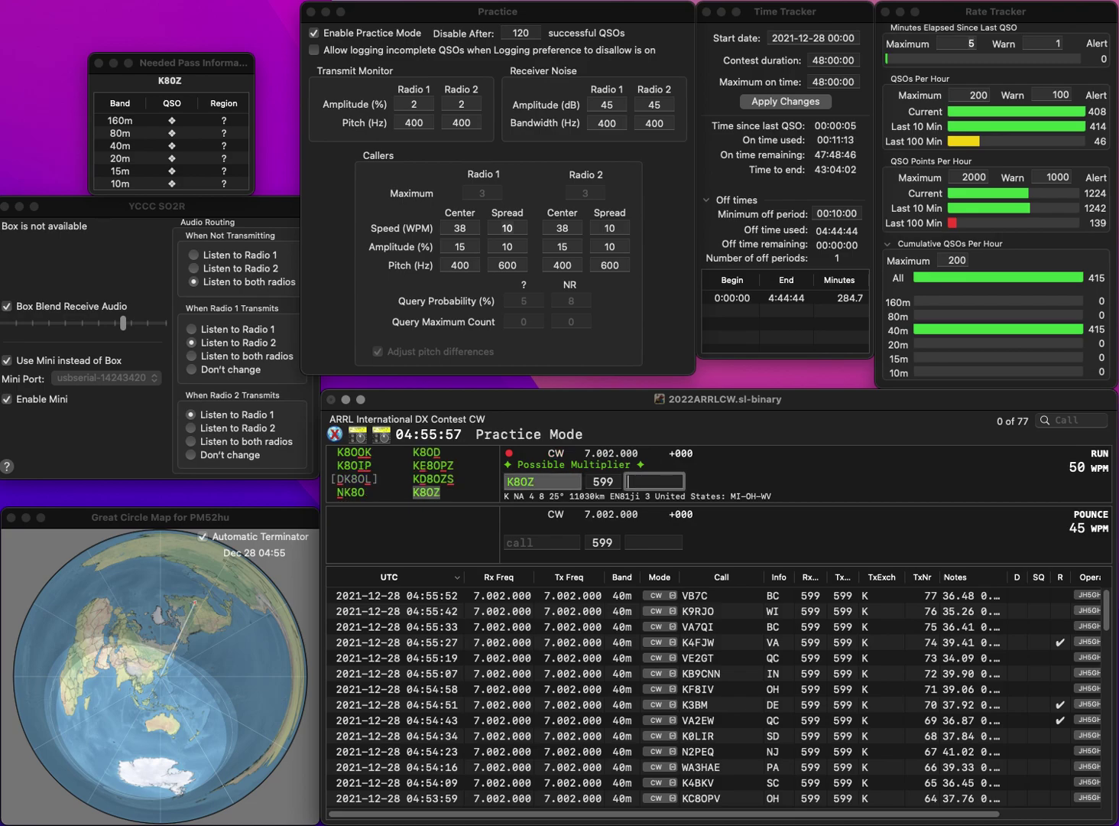
pyautogui.write('I')
pyautogui.press('Return')
pyautogui.write('W')
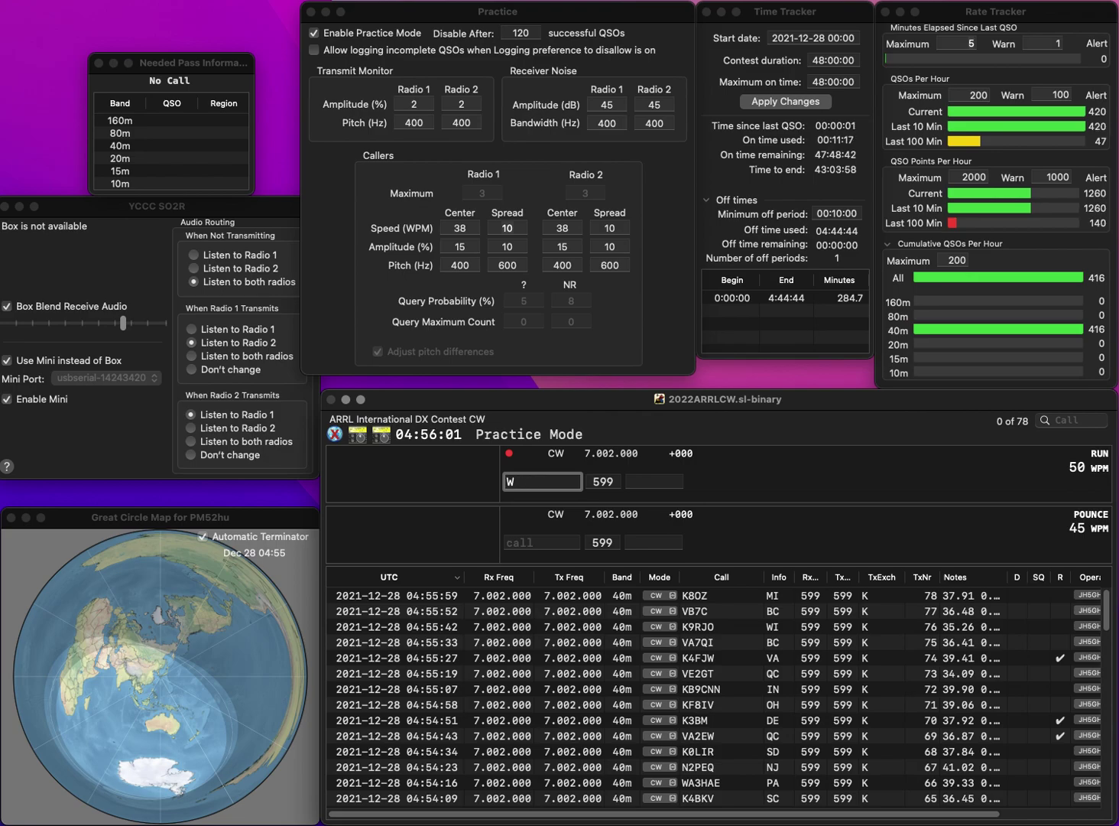
pyautogui.write('2DX')
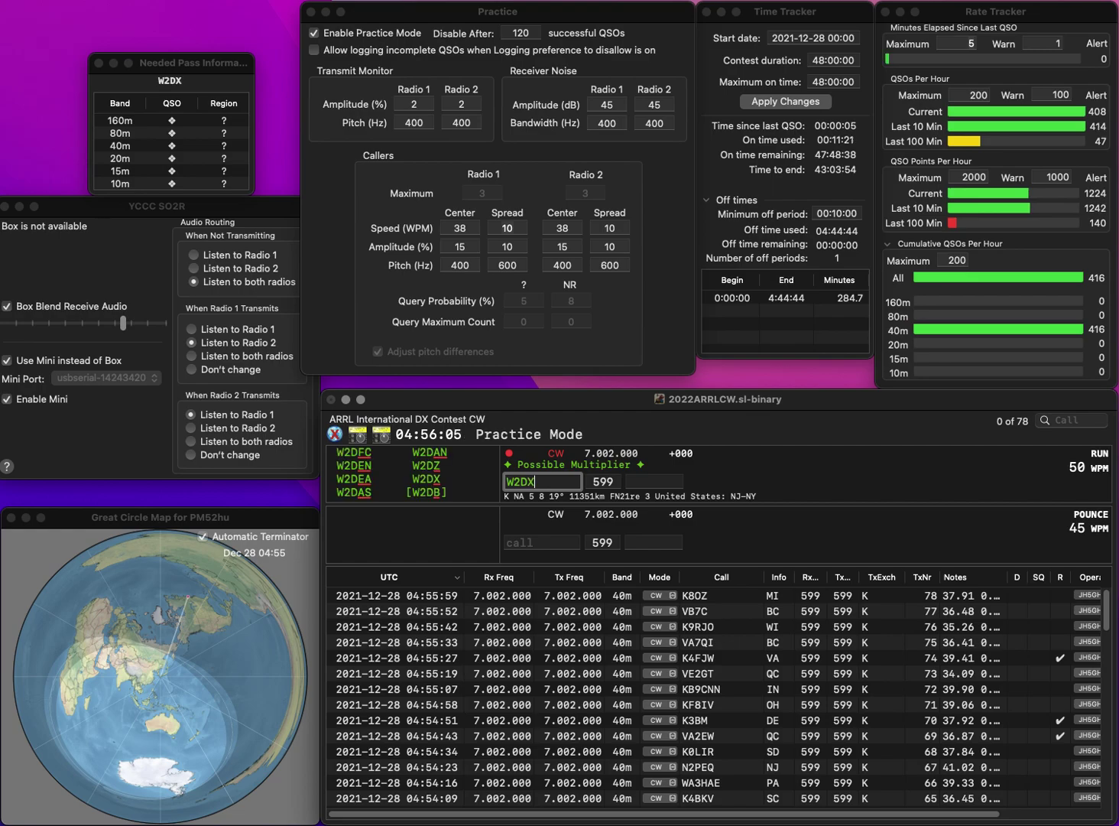
pyautogui.press('Tab')
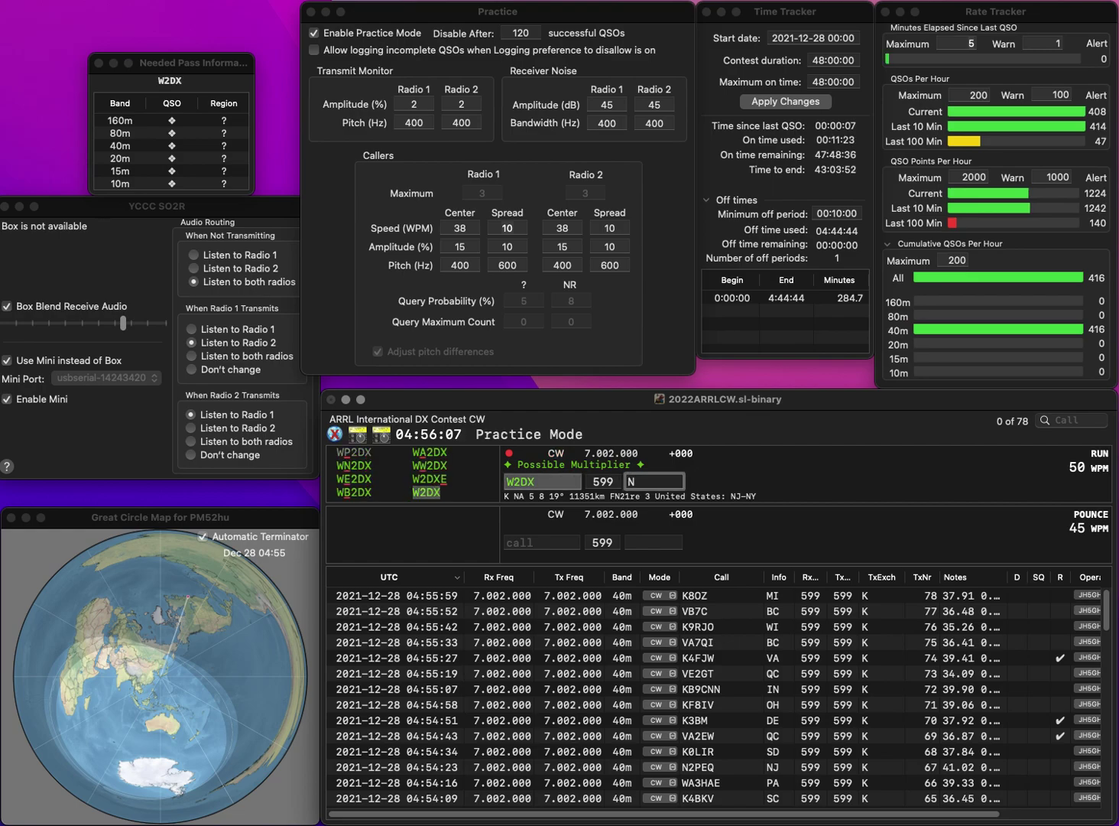
pyautogui.write('J')
pyautogui.press('Return')
pyautogui.write('KI6LQE')
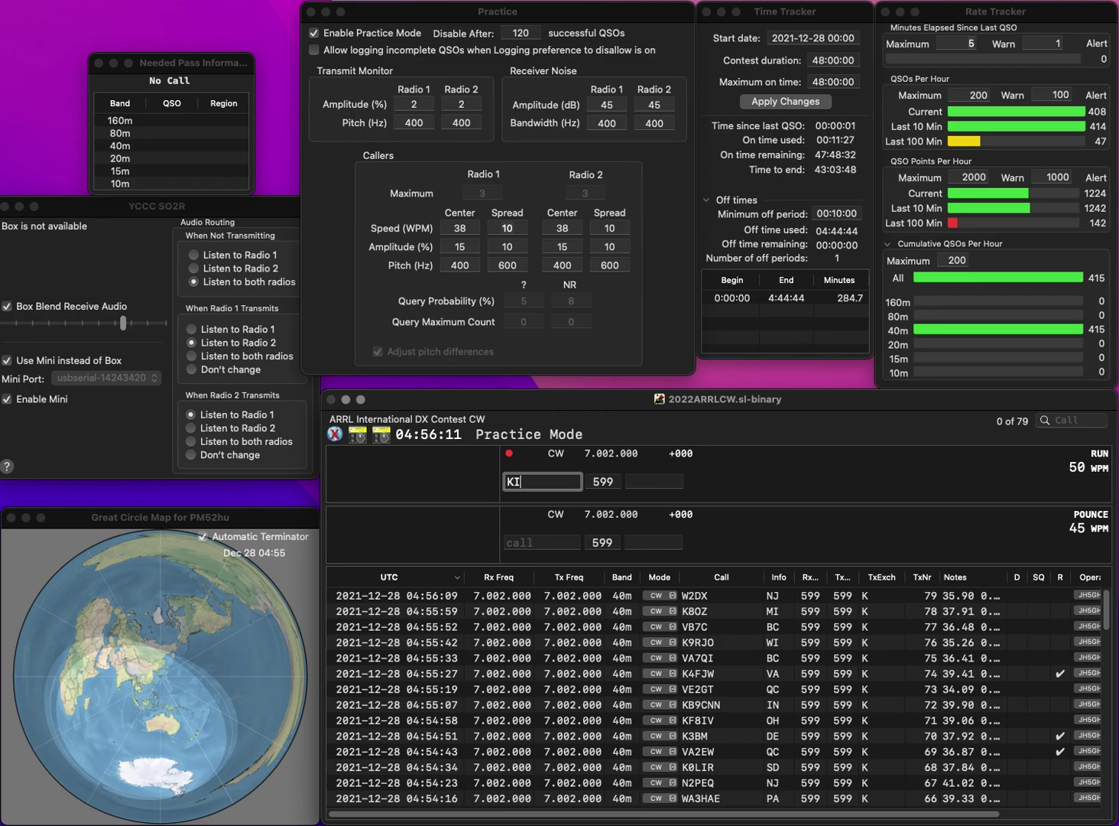
pyautogui.press('Return')
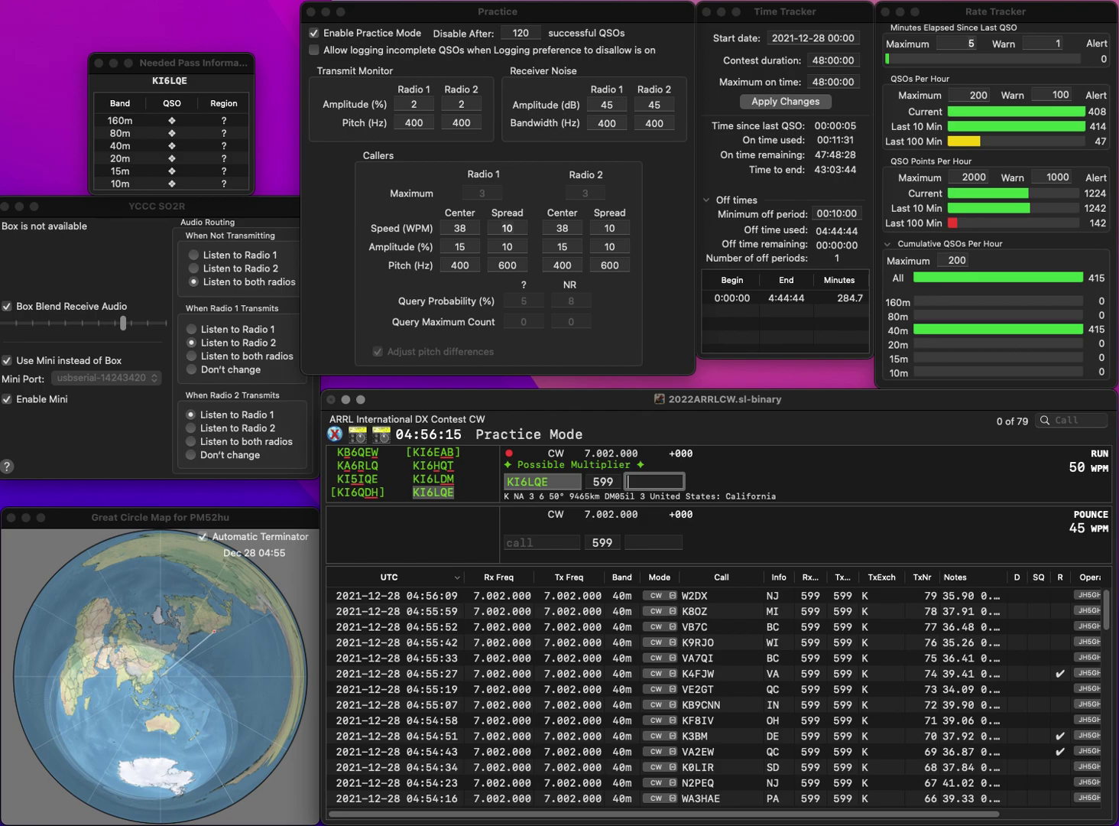
pyautogui.write('CA')
pyautogui.press('Return')
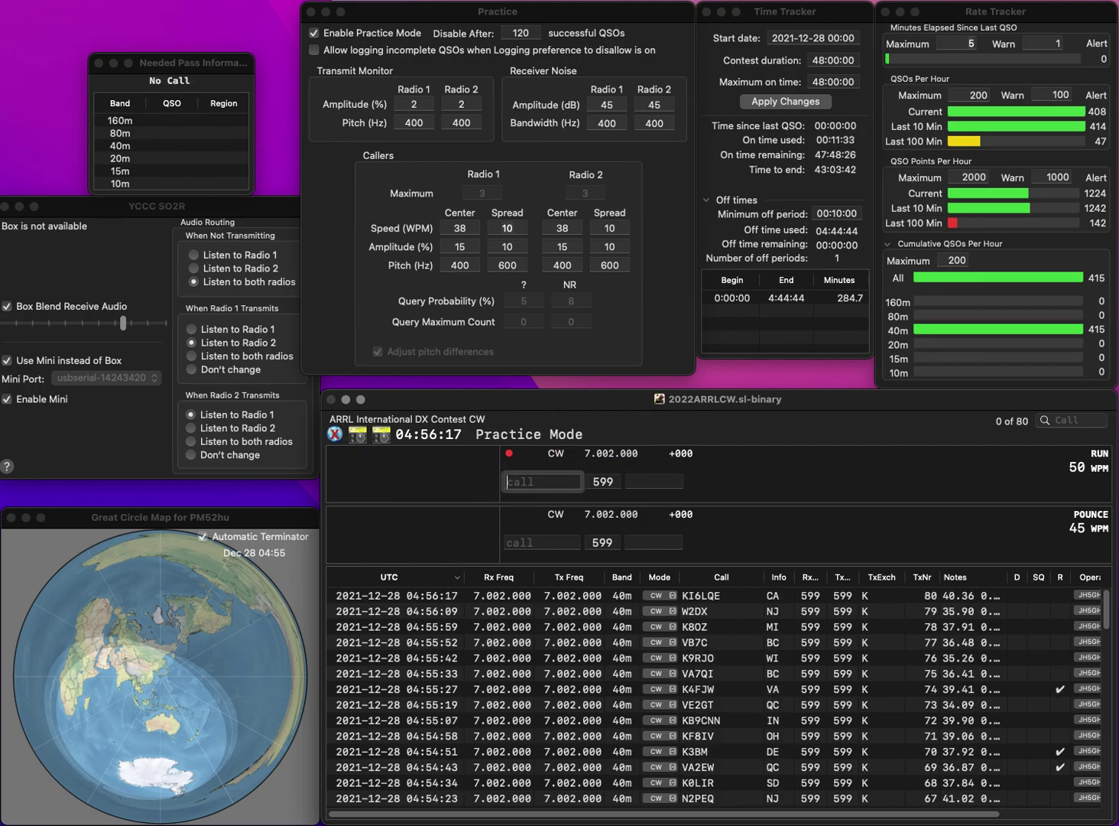
# - Log a run contact with KC2FD on 40m CW, with received exchange NY
pyautogui.write('KC2')
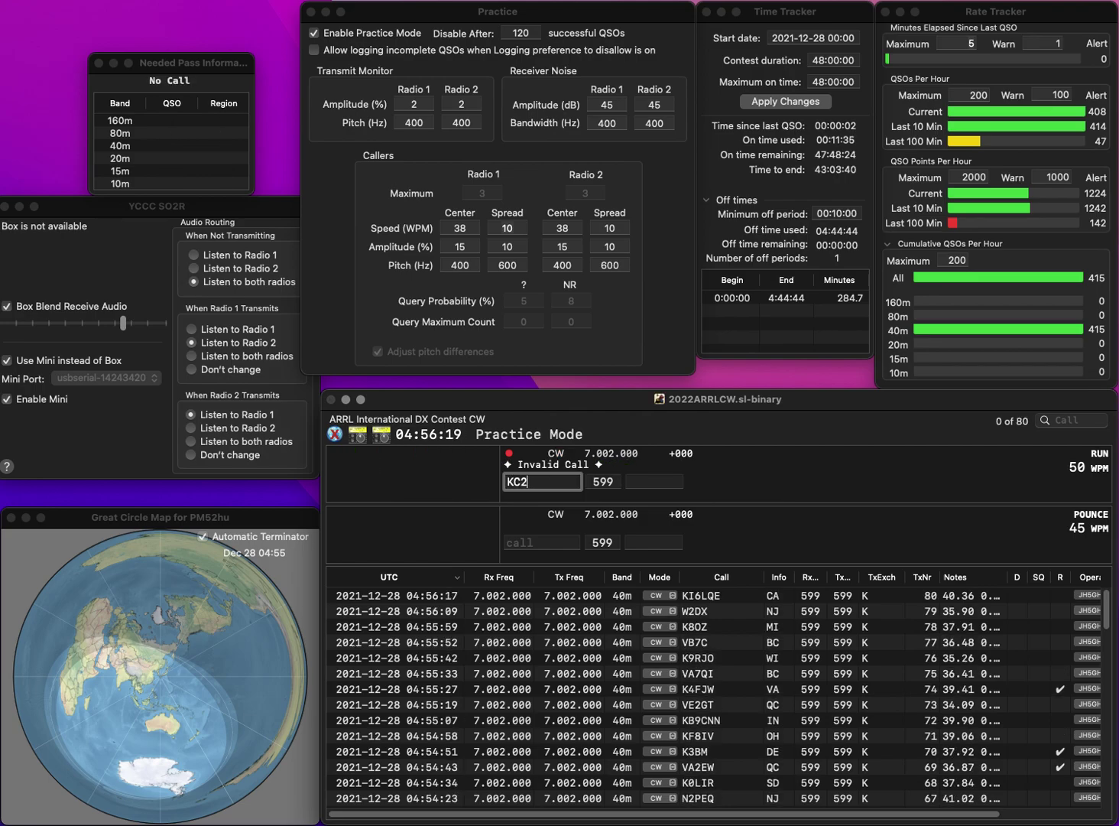
pyautogui.write('FD')
pyautogui.press('space')
pyautogui.write('N')
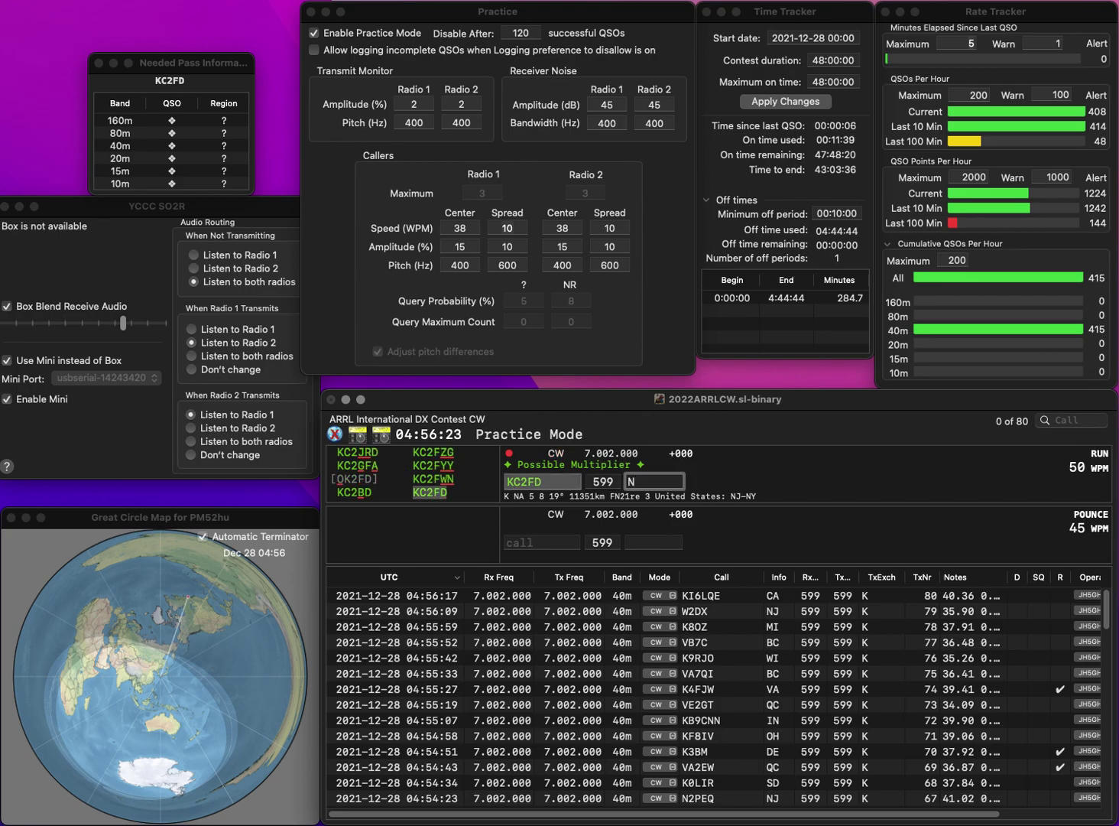
pyautogui.write('Y')
pyautogui.press('Return')
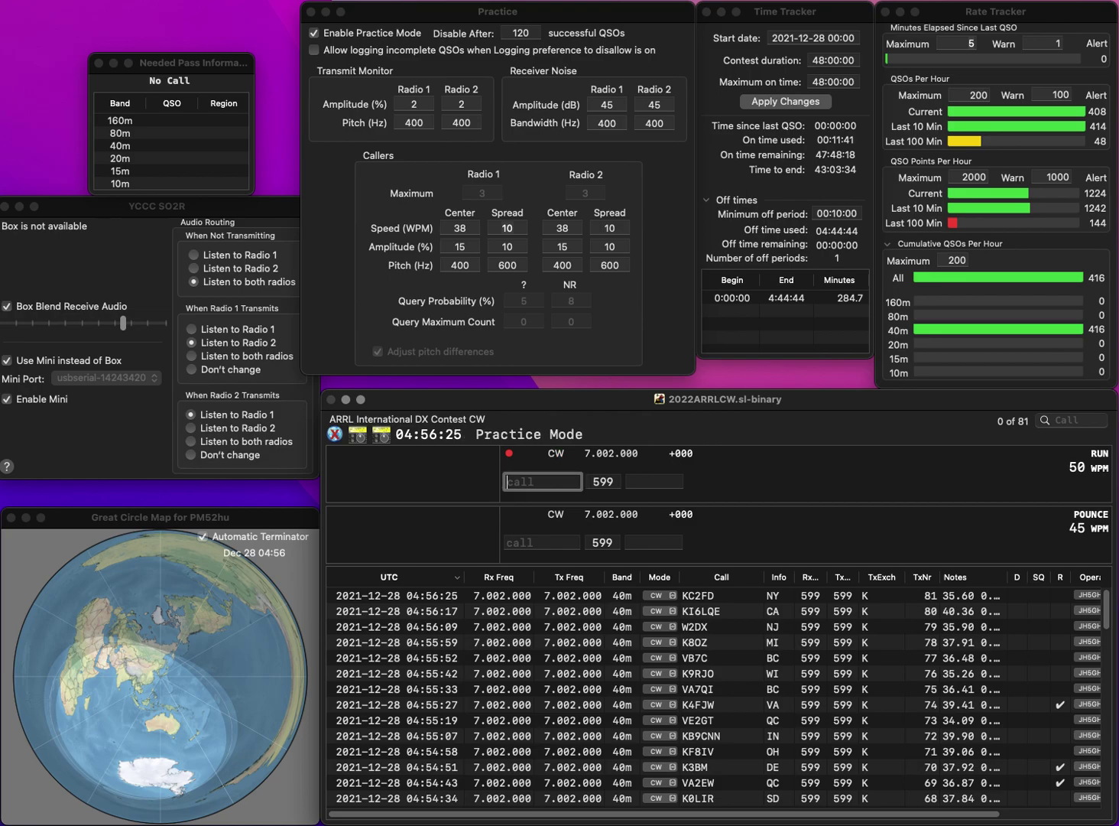
pyautogui.write('VE5GC')
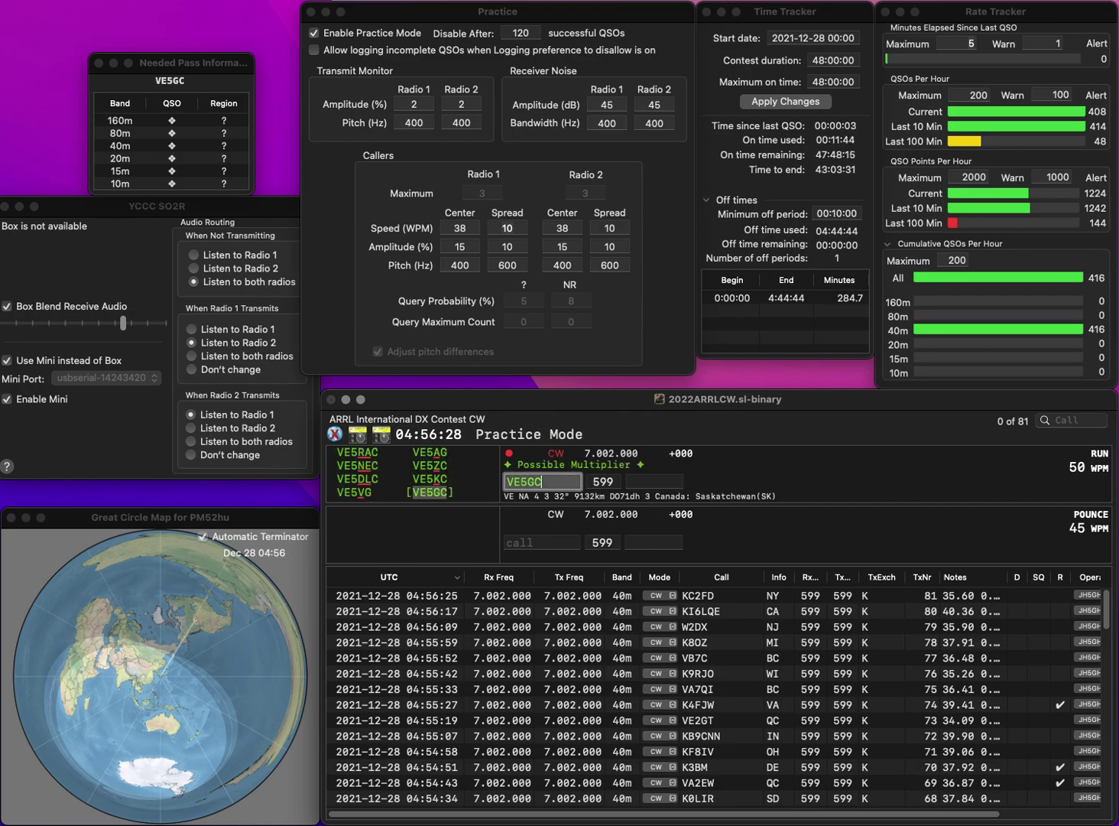
pyautogui.press('Return')
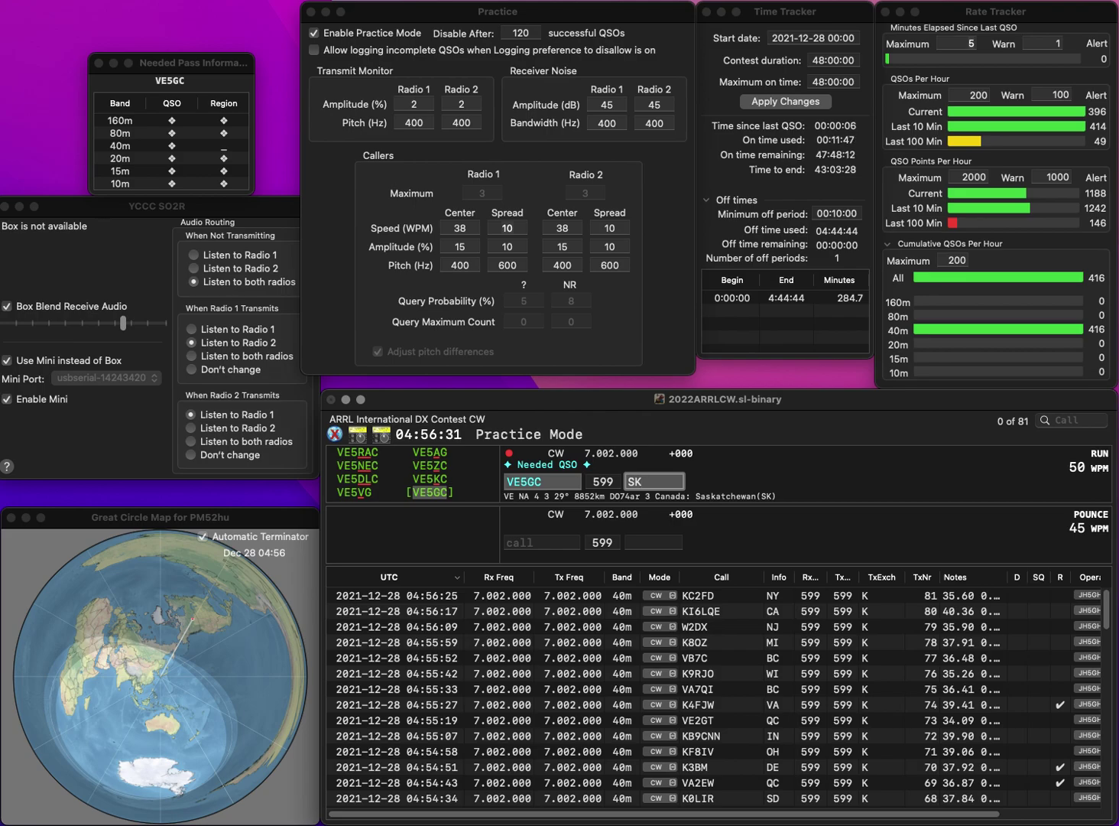
pyautogui.press('Return')
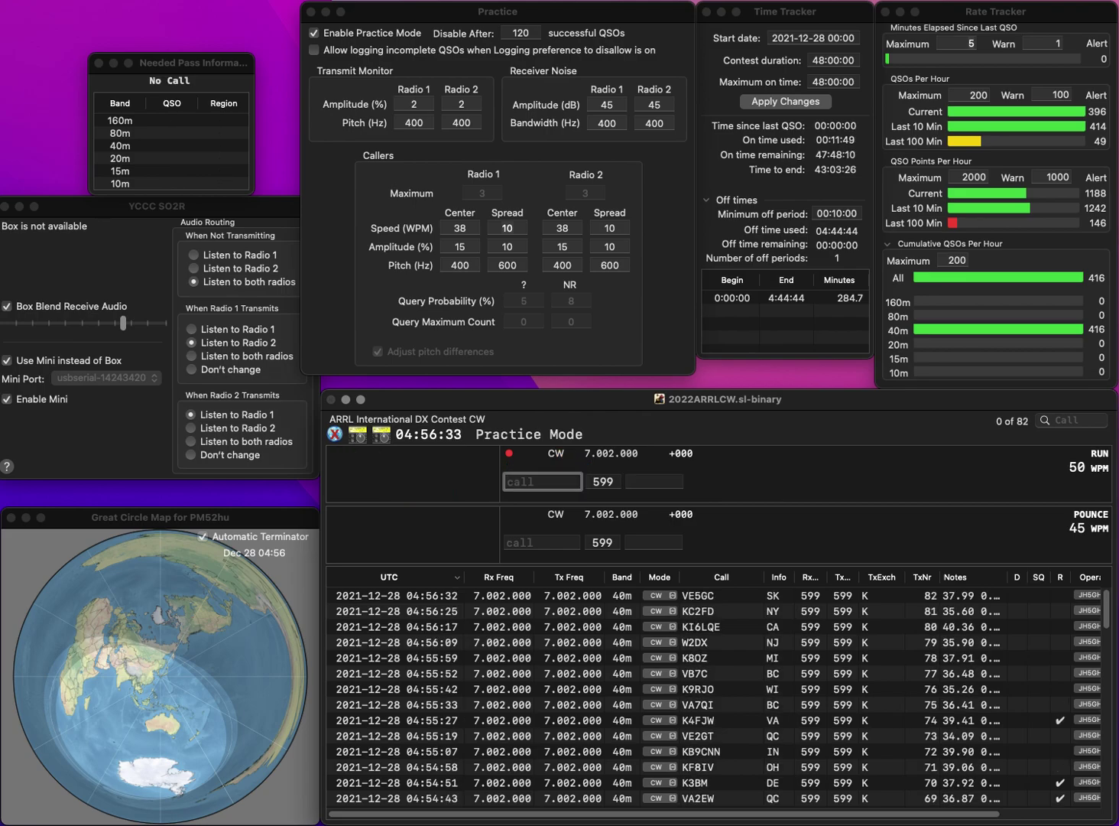
# - Log a run contact with W2MW on 40m CW, with received exchange NY
pyautogui.write('W2MW')
pyautogui.press('Return')
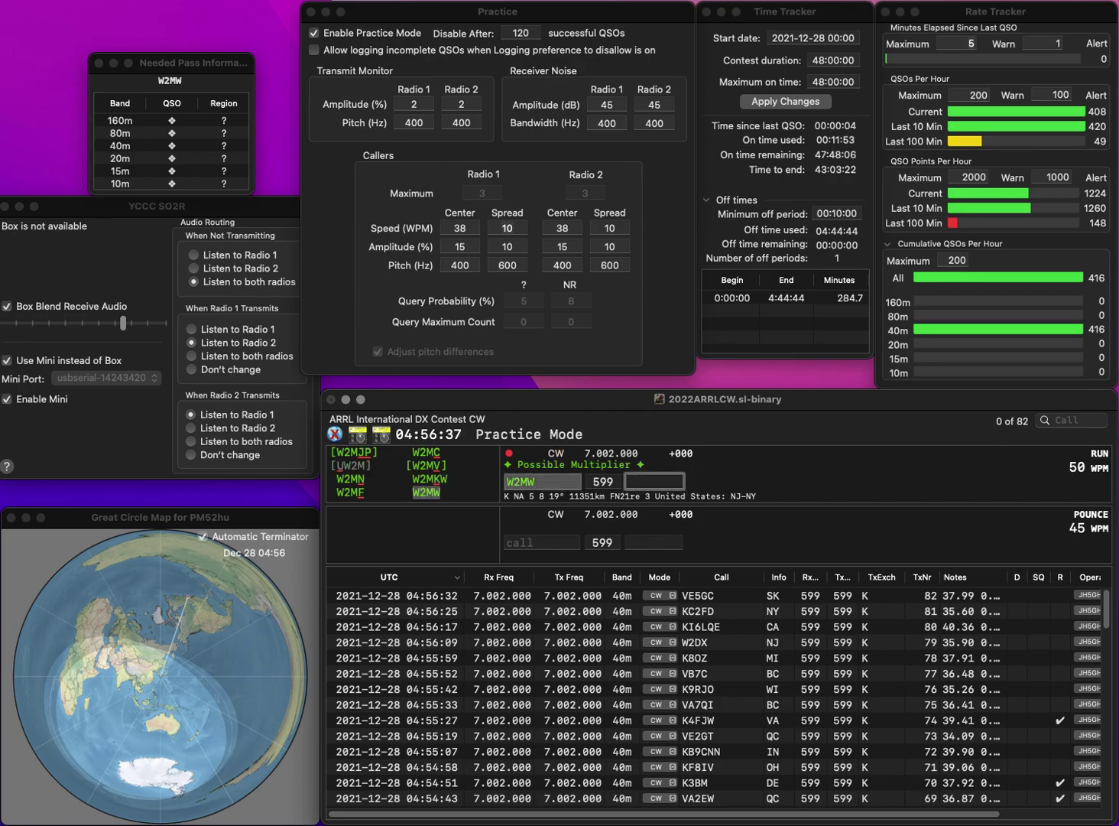
pyautogui.write('NY')
pyautogui.press('Return')
# - Log a run contact with W0CKI on 40m CW, with received exchange IA
pyautogui.write('W')
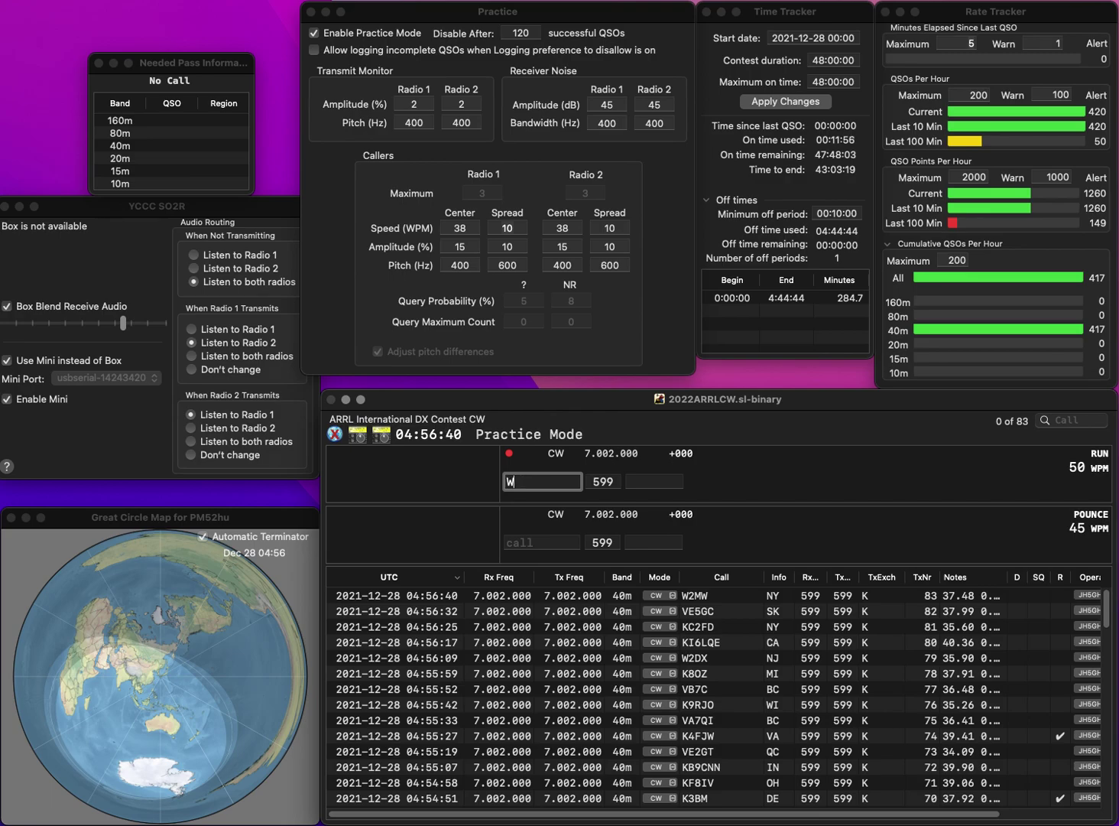
pyautogui.write('0CKI')
pyautogui.press('space')
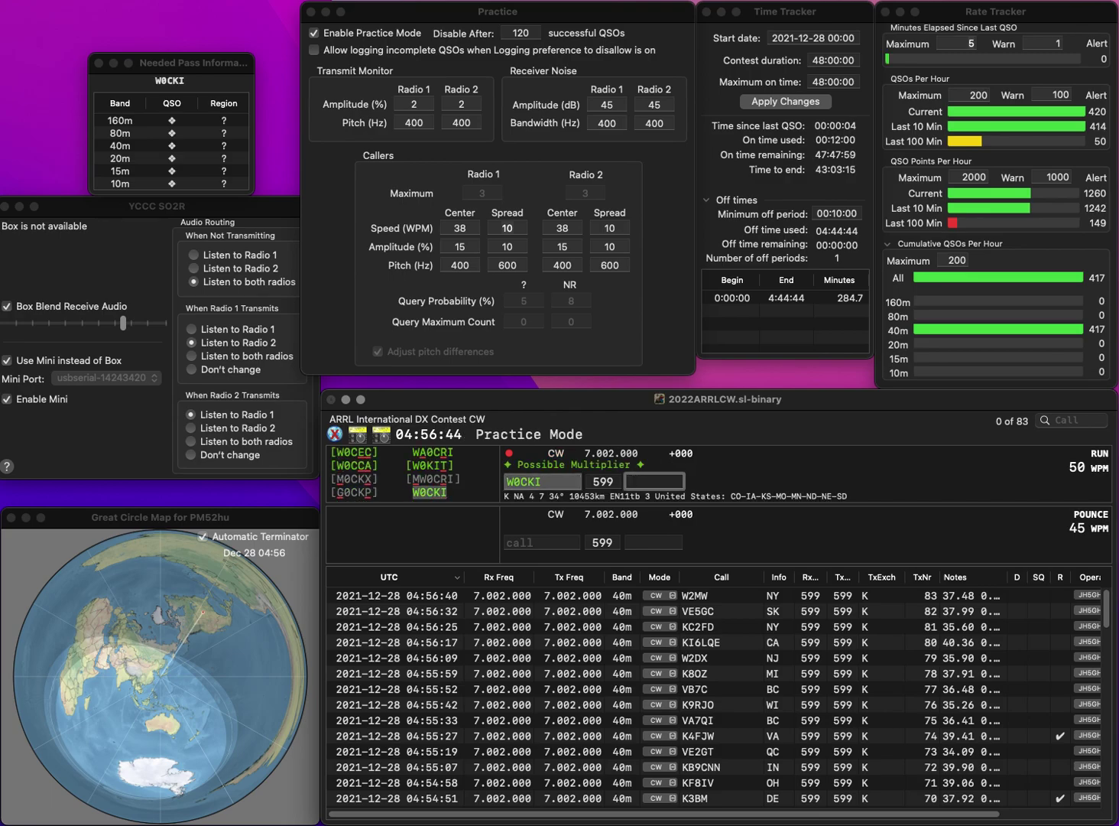
pyautogui.write('IA')
pyautogui.press('Return')
pyautogui.write('W')
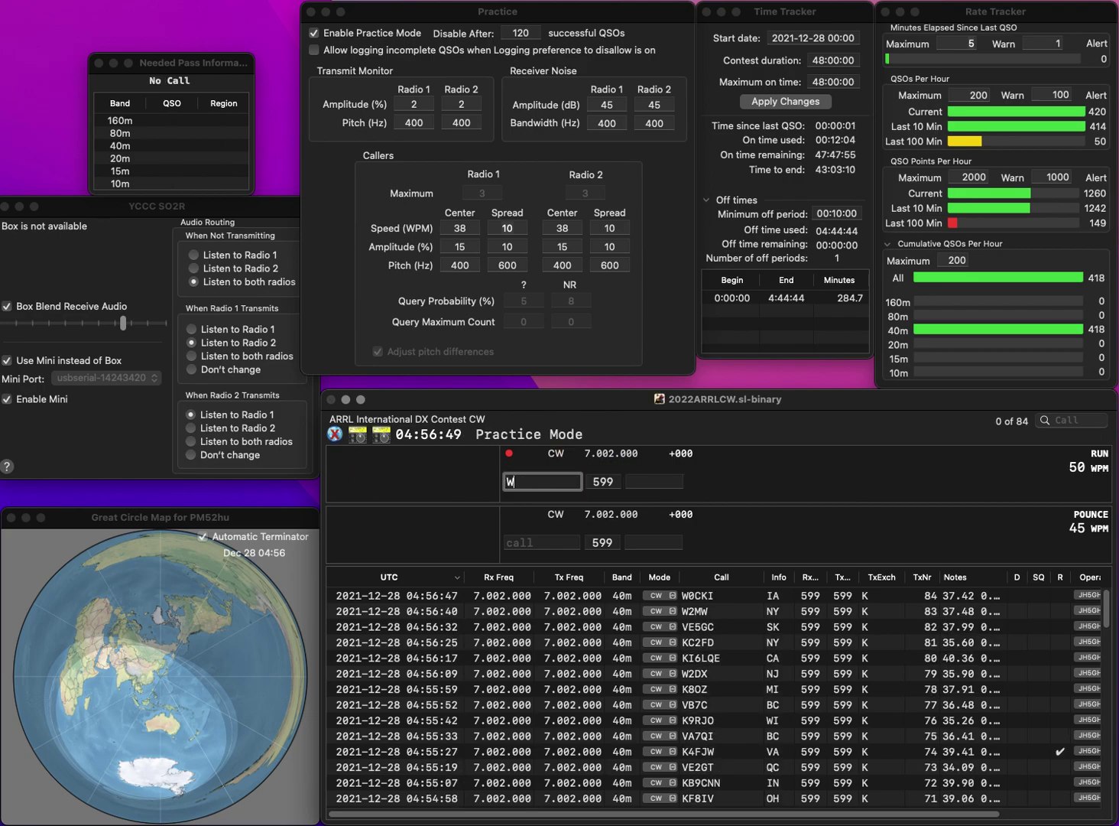
pyautogui.write('4EKT')
pyautogui.press('Left')
pyautogui.press('BackSpace')
pyautogui.write('C')
pyautogui.press('BackSpace')
pyautogui.write('K')
pyautogui.press('Left')
pyautogui.press('Left')
pyautogui.press('BackSpace')
pyautogui.write('3')
pyautogui.press('space')
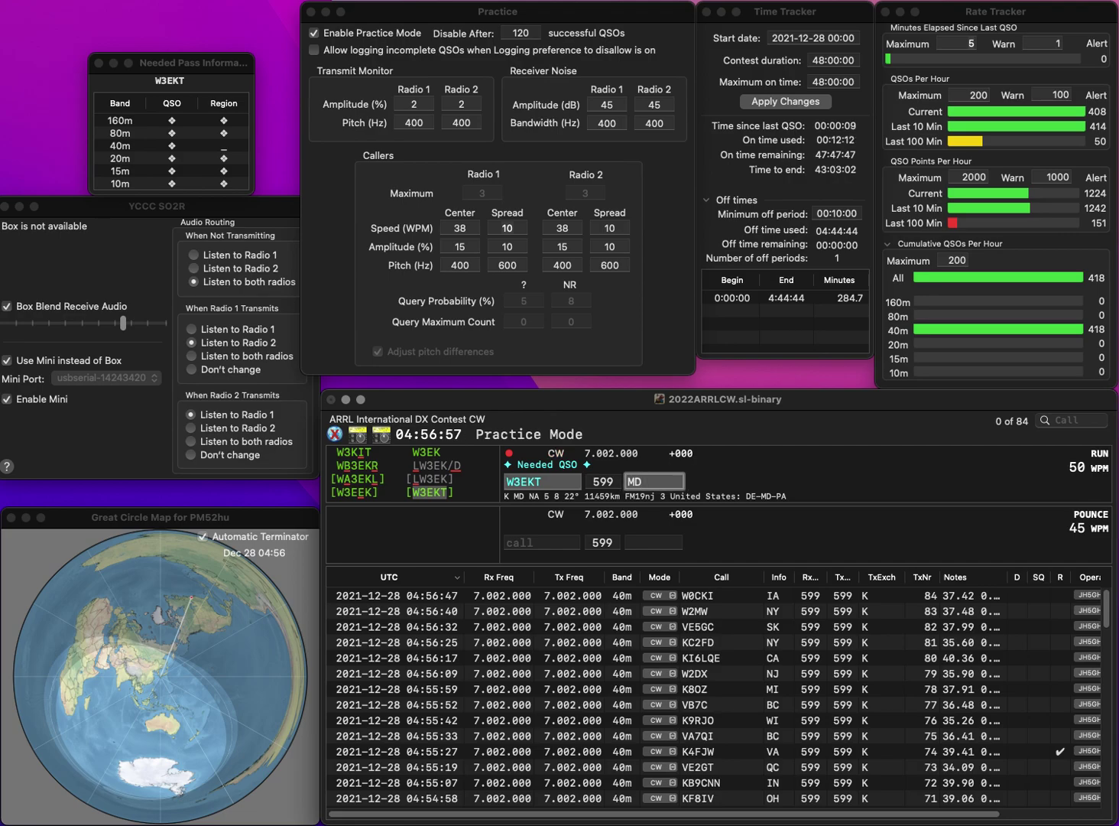
pyautogui.press('Return')
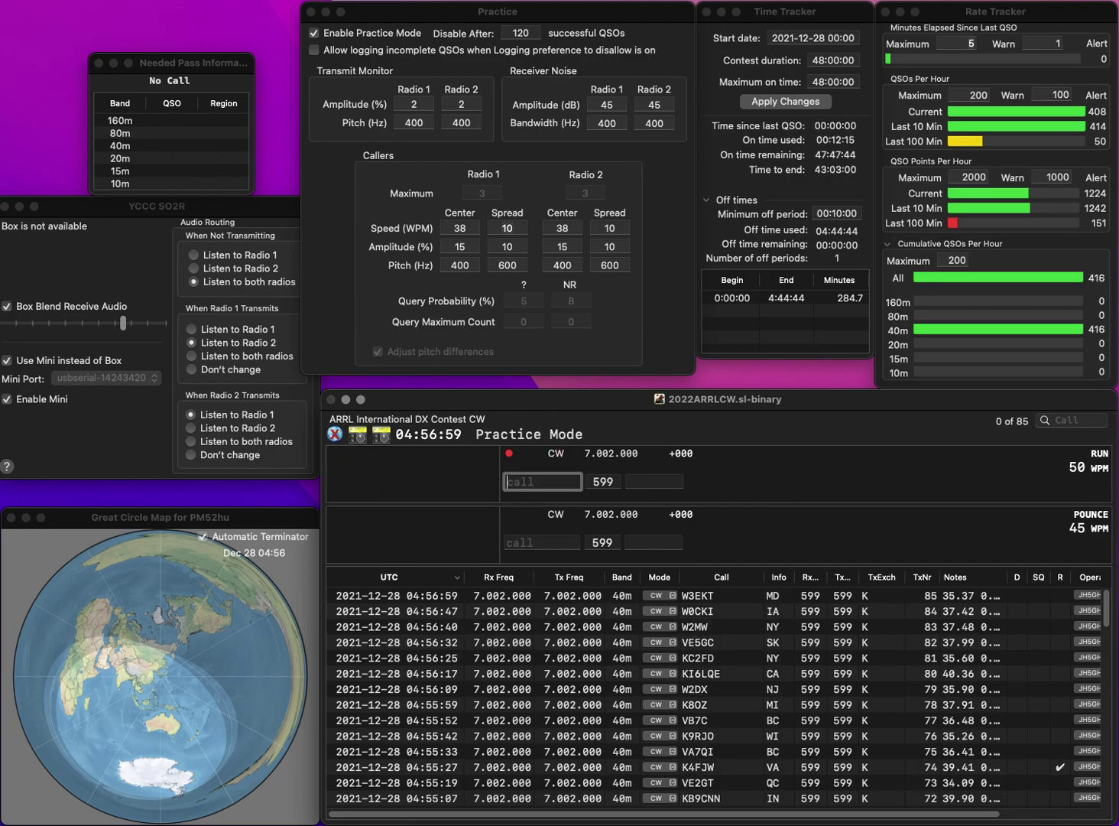
pyautogui.write('WA5FWC')
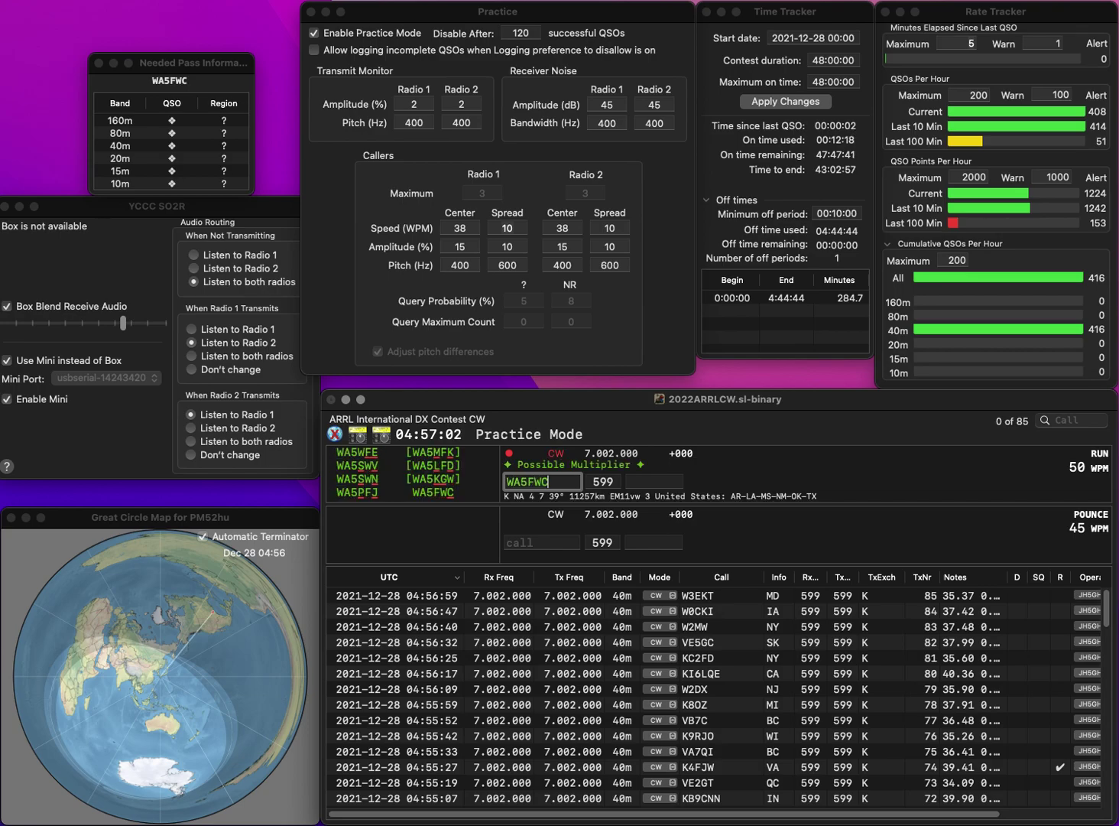
pyautogui.press('Return')
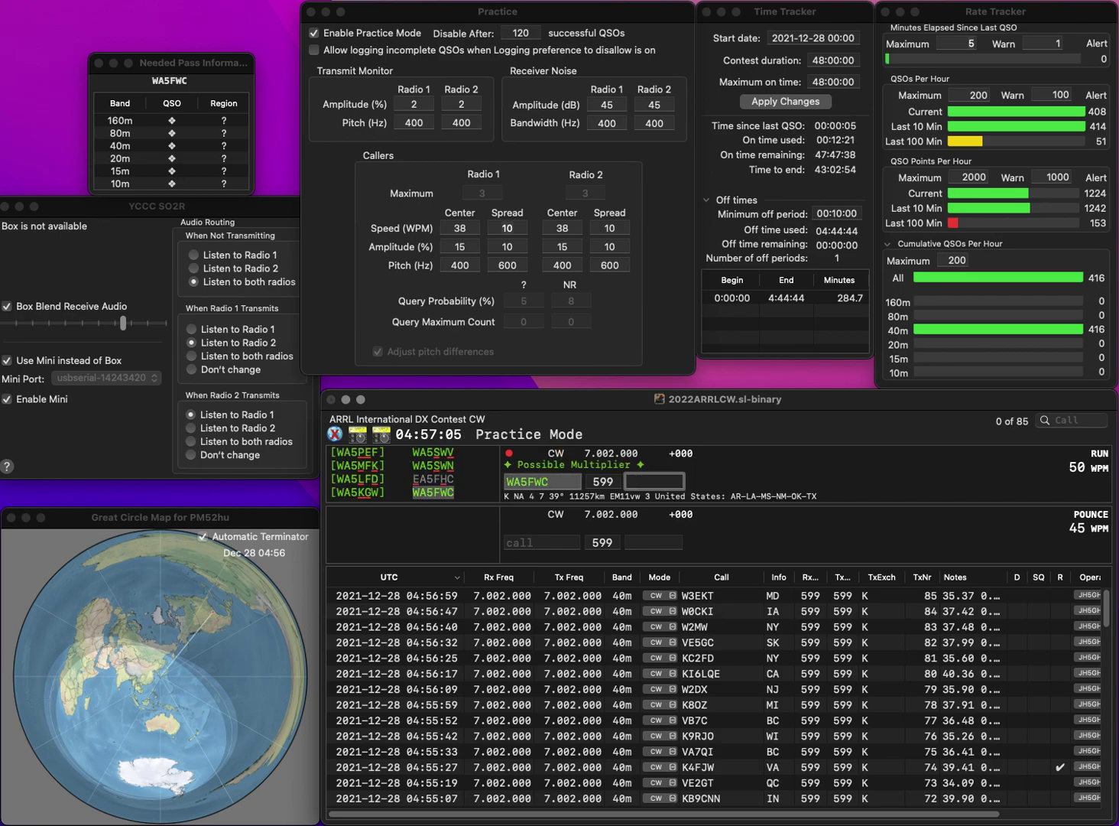
pyautogui.write('M')
pyautogui.press('Return')
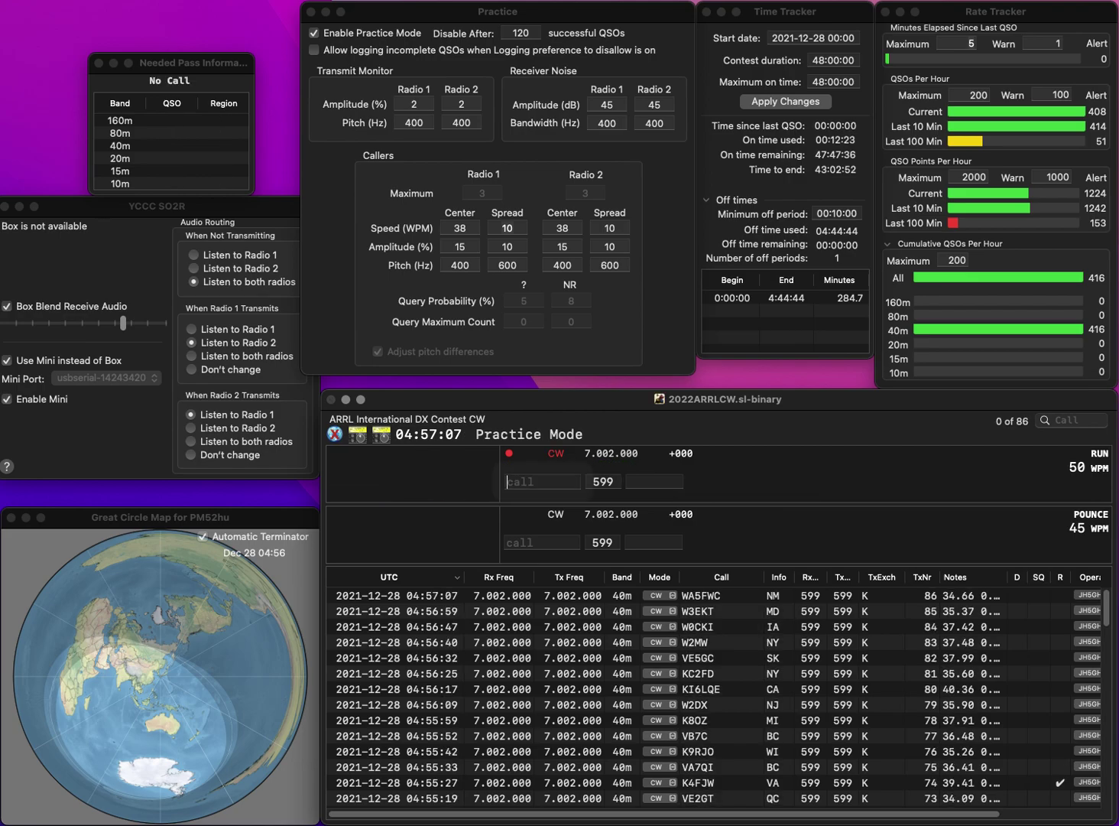
pyautogui.write('KB1Q')
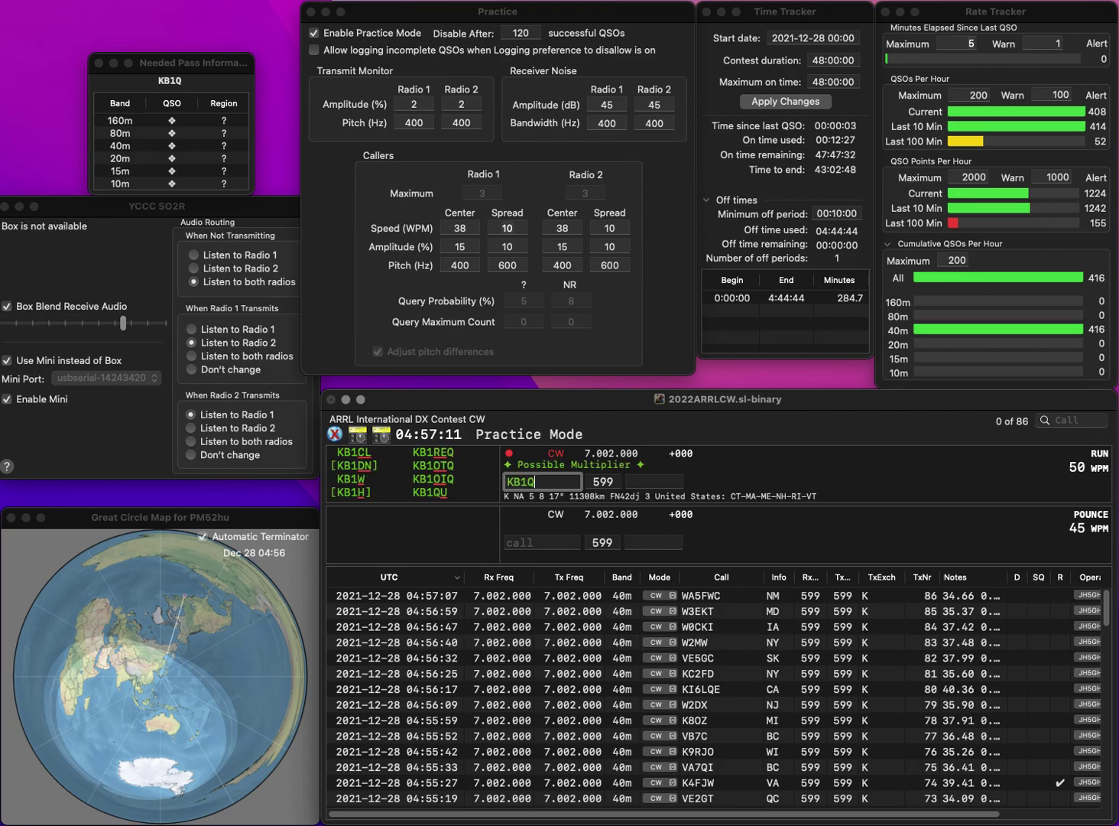
pyautogui.write('U')
pyautogui.press('space')
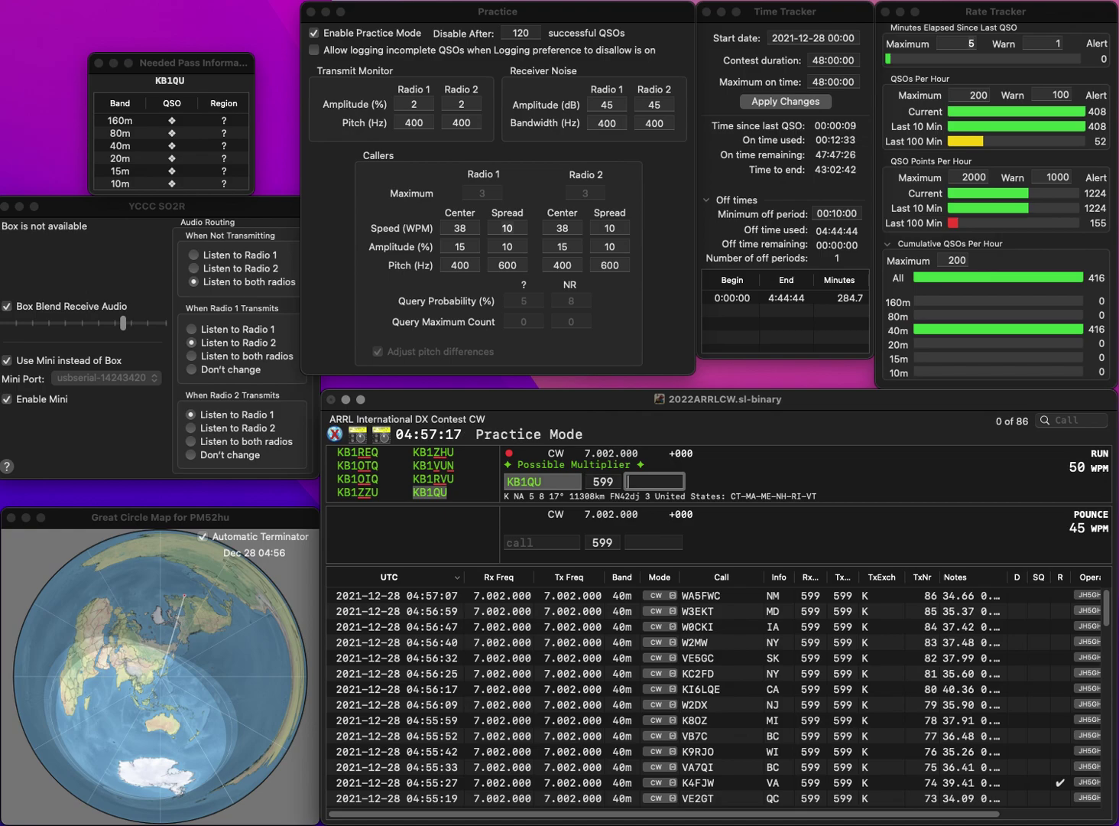
pyautogui.write('CT')
pyautogui.press('Return')
pyautogui.write('W2AA')
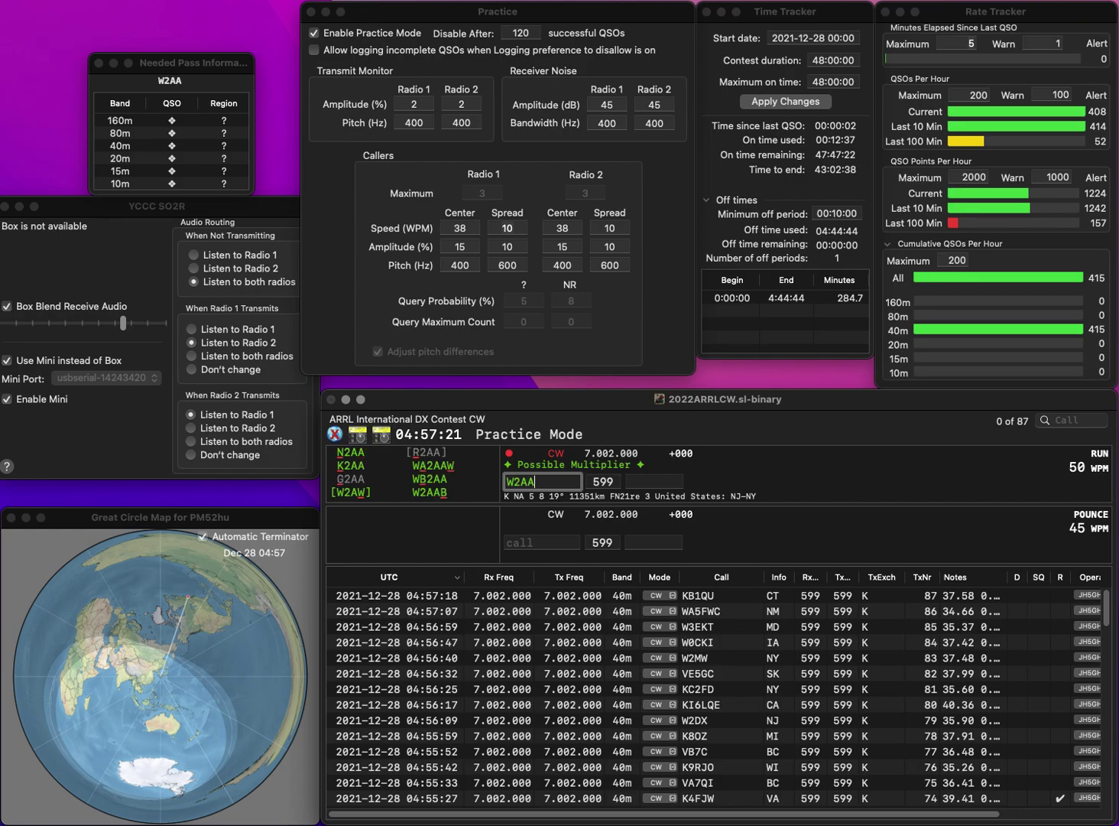
pyautogui.press('Escape')
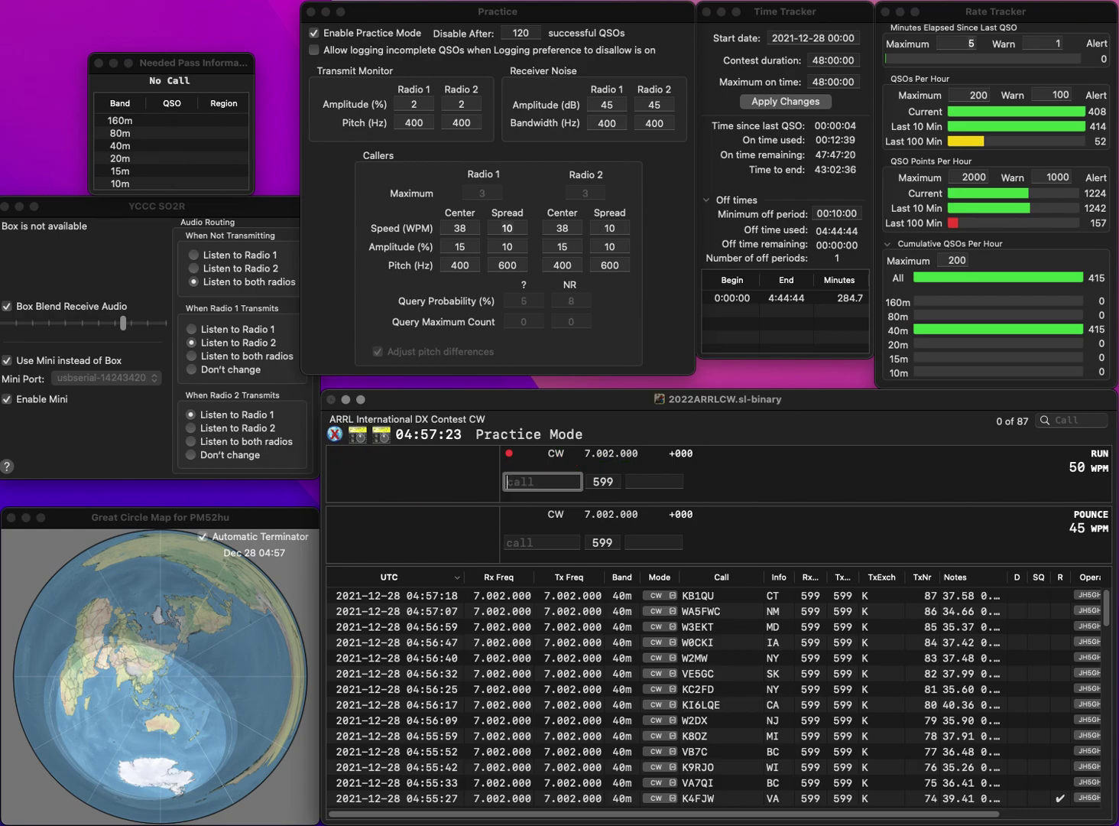
pyautogui.write('W2AAB')
pyautogui.press('space')
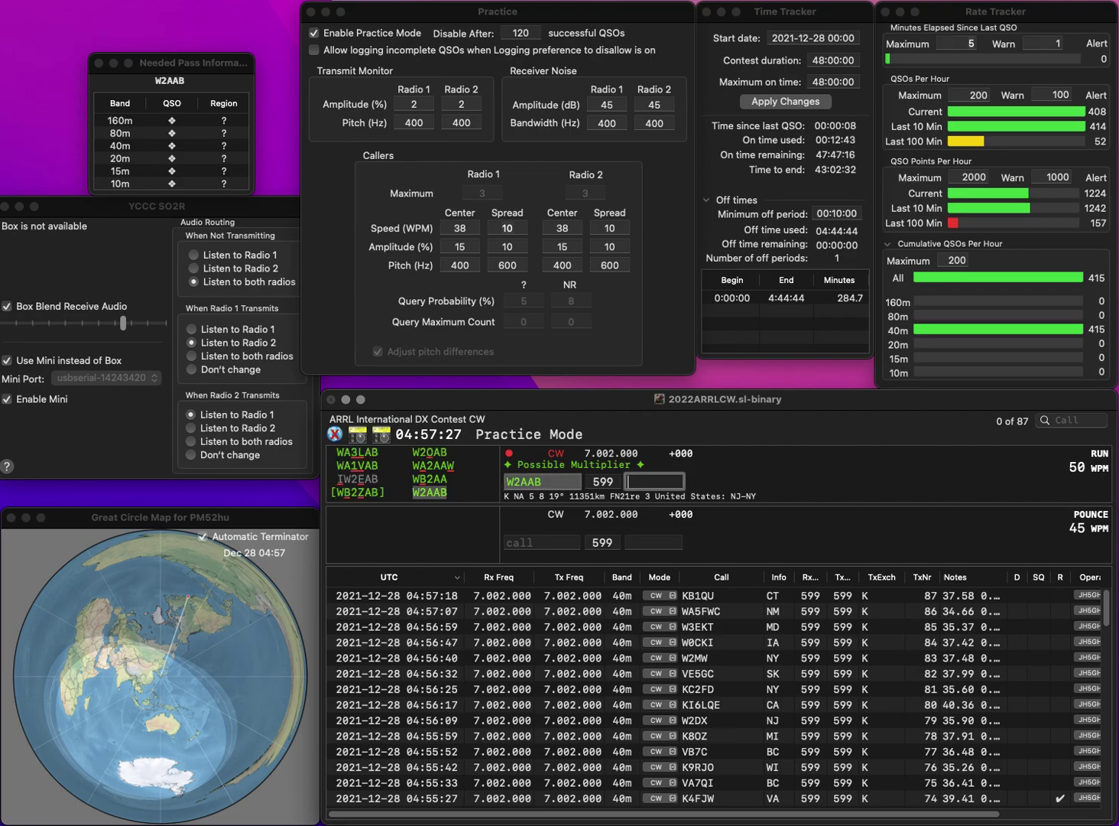
pyautogui.write('NJ')
pyautogui.press('Return')
pyautogui.write('K')
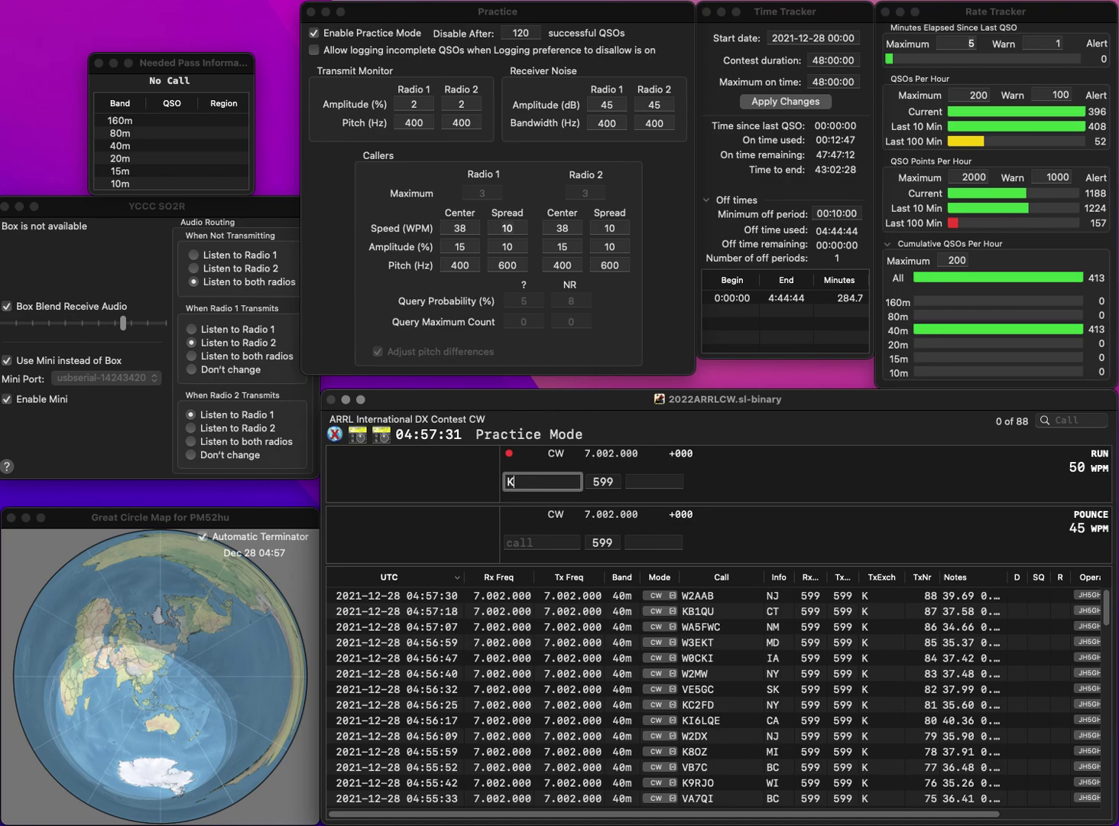
pyautogui.write('C1LOI')
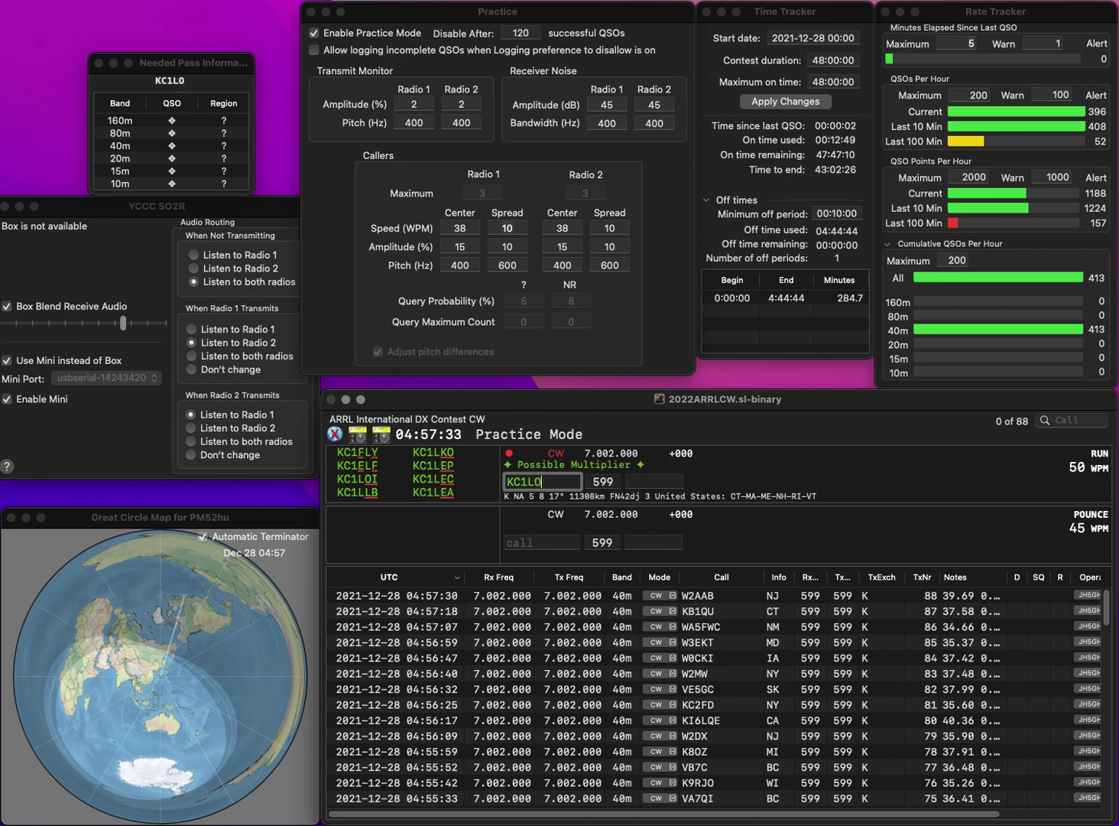
pyautogui.press('Tab')
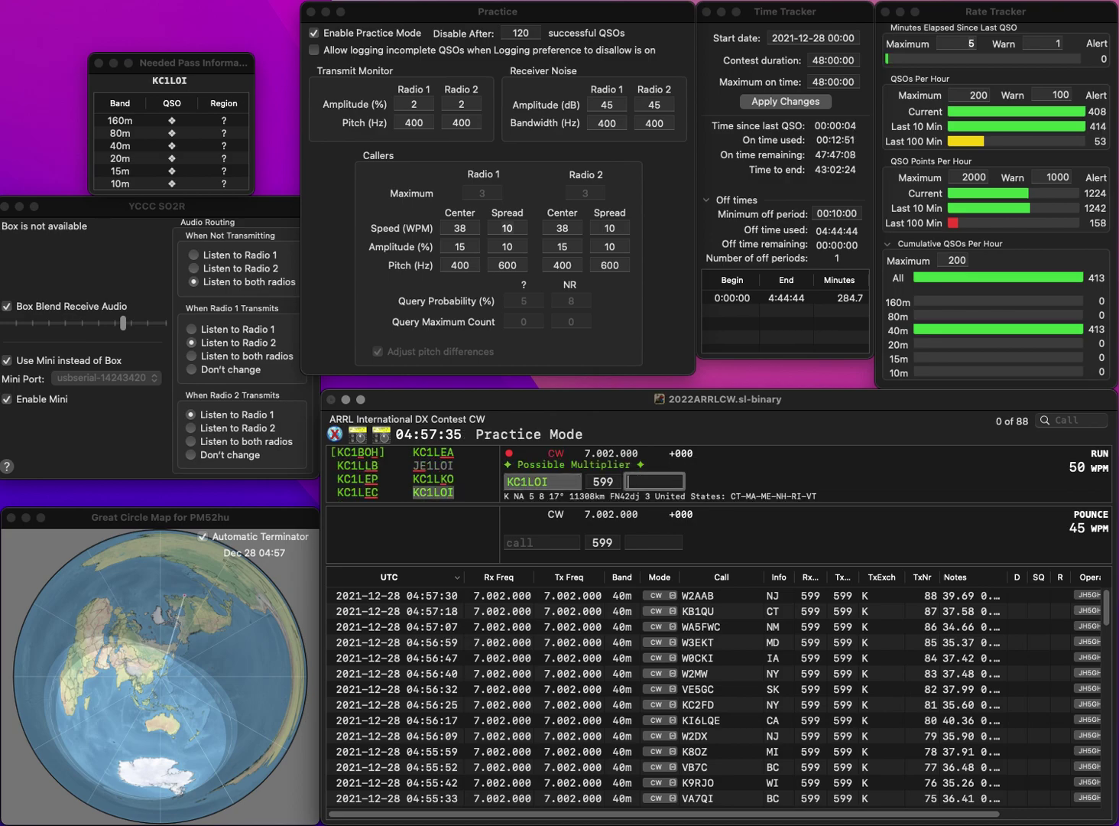
pyautogui.write('RI')
pyautogui.press('Return')
pyautogui.write('W')
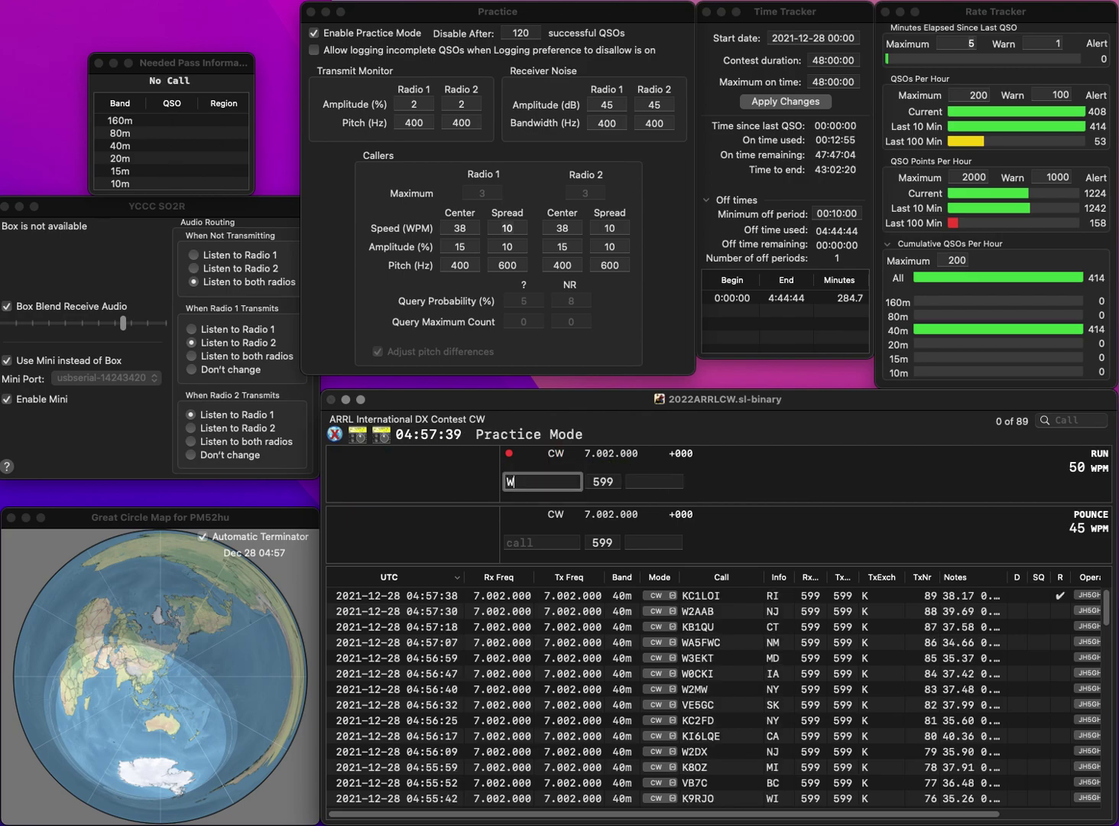
pyautogui.write('0JKT')
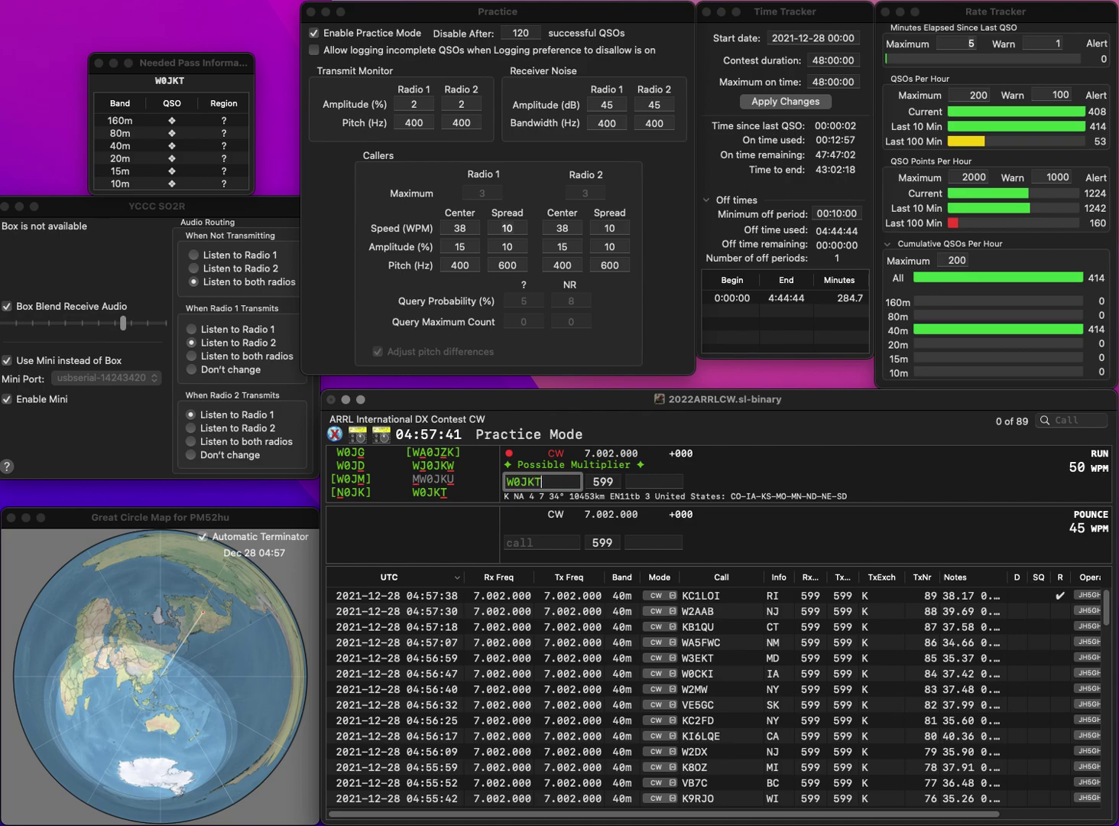
pyautogui.press('space')
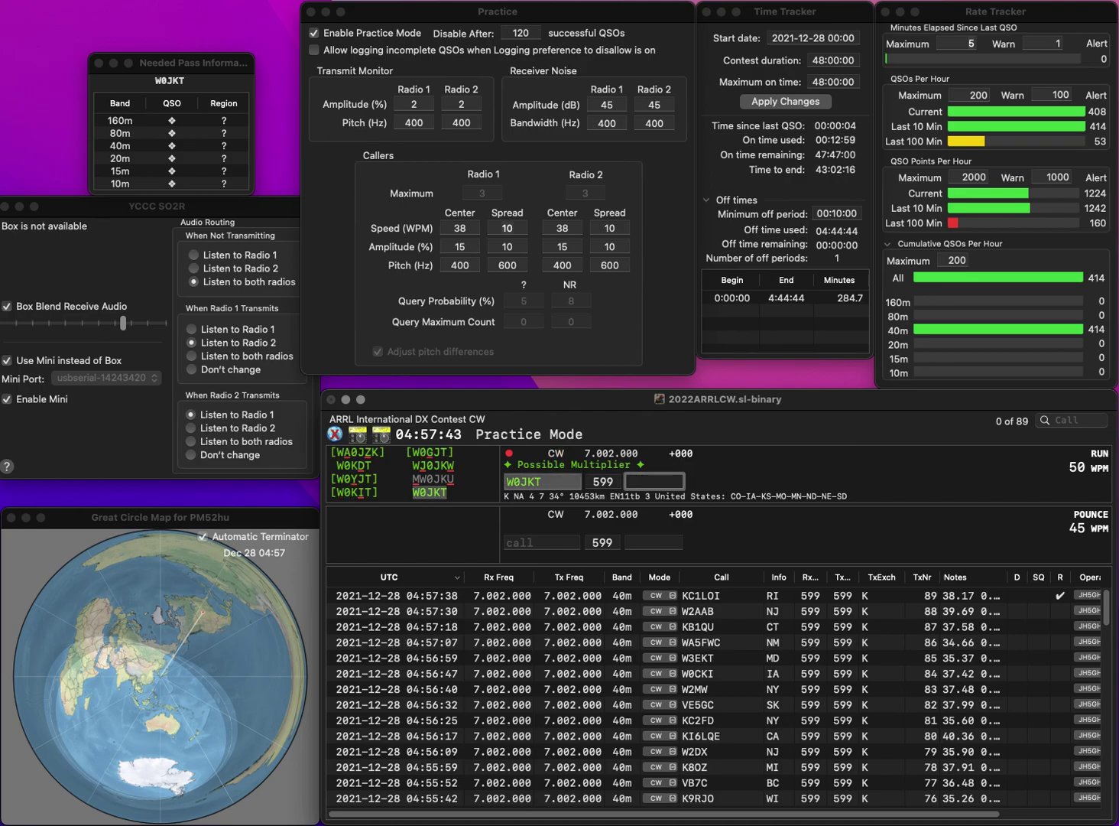
pyautogui.write('MO')
pyautogui.press('Return')
pyautogui.write('W5W')
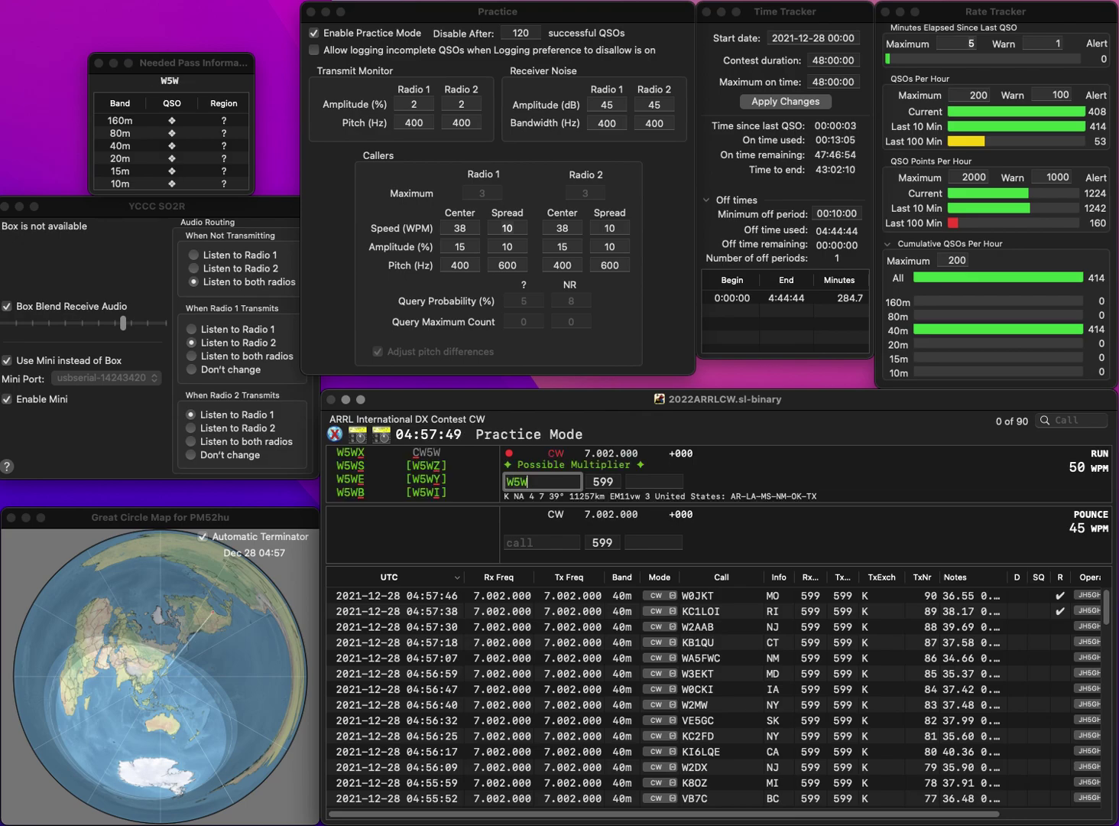
pyautogui.press('BackSpace')
pyautogui.write('JYB')
pyautogui.press('Return')
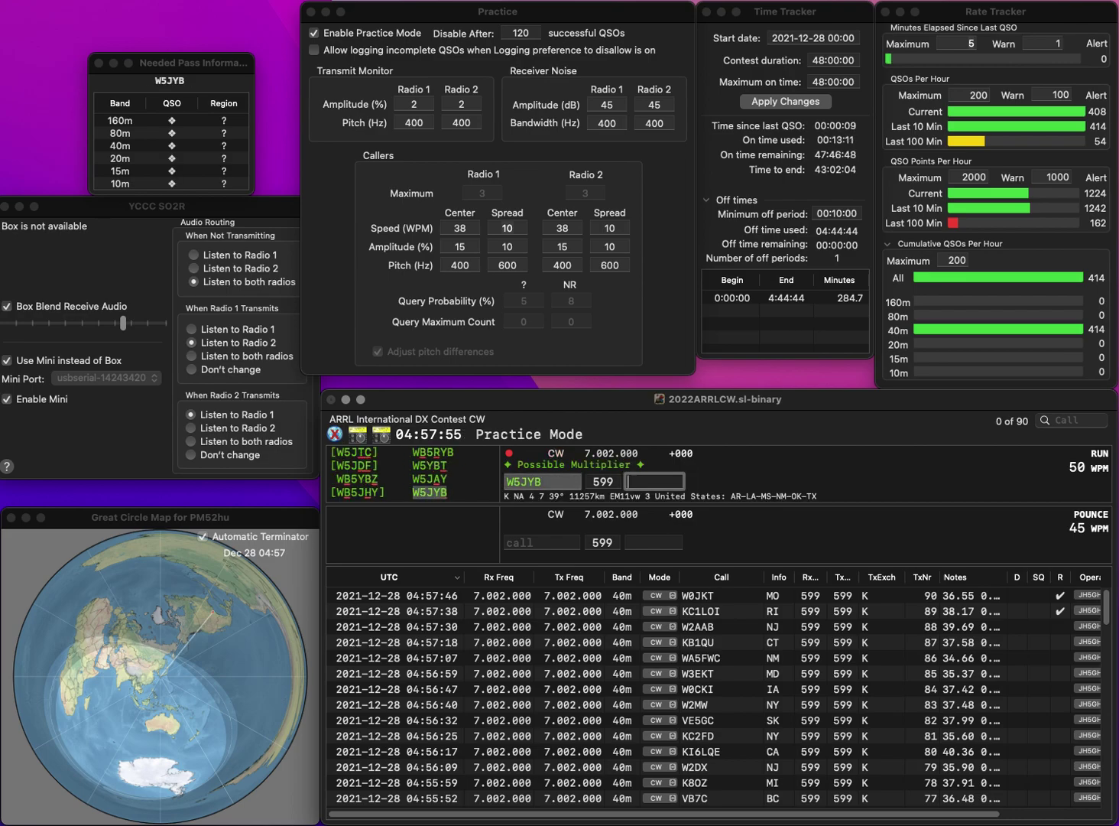
pyautogui.write('TX')
pyautogui.press('Return')
# - Log a run contact with K2RP on 40m CW, with received exchange CA
pyautogui.write('K')
pyautogui.write('2RP')
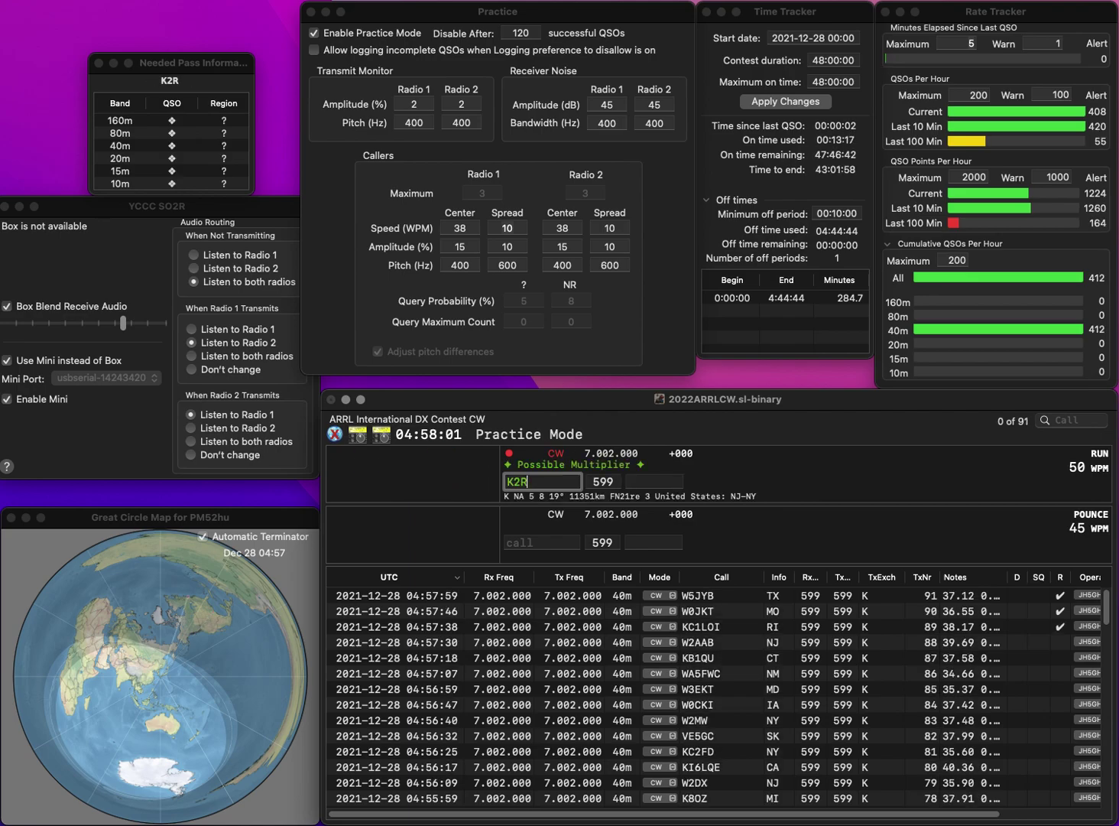
pyautogui.press('space')
pyautogui.write('CAN')
pyautogui.press('BackSpace')
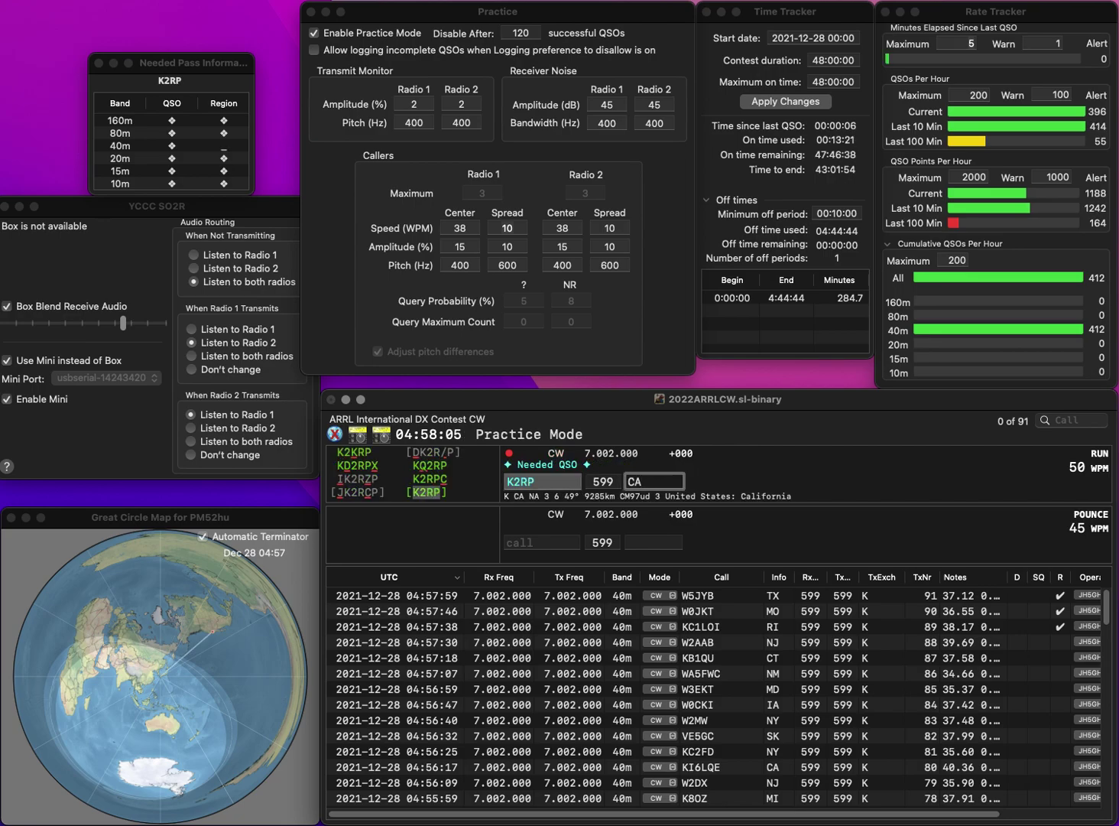
pyautogui.press('Return')
# - Log a run contact with VA3JCL on 40m CW, with received exchange ON
pyautogui.write('VA3JCL')
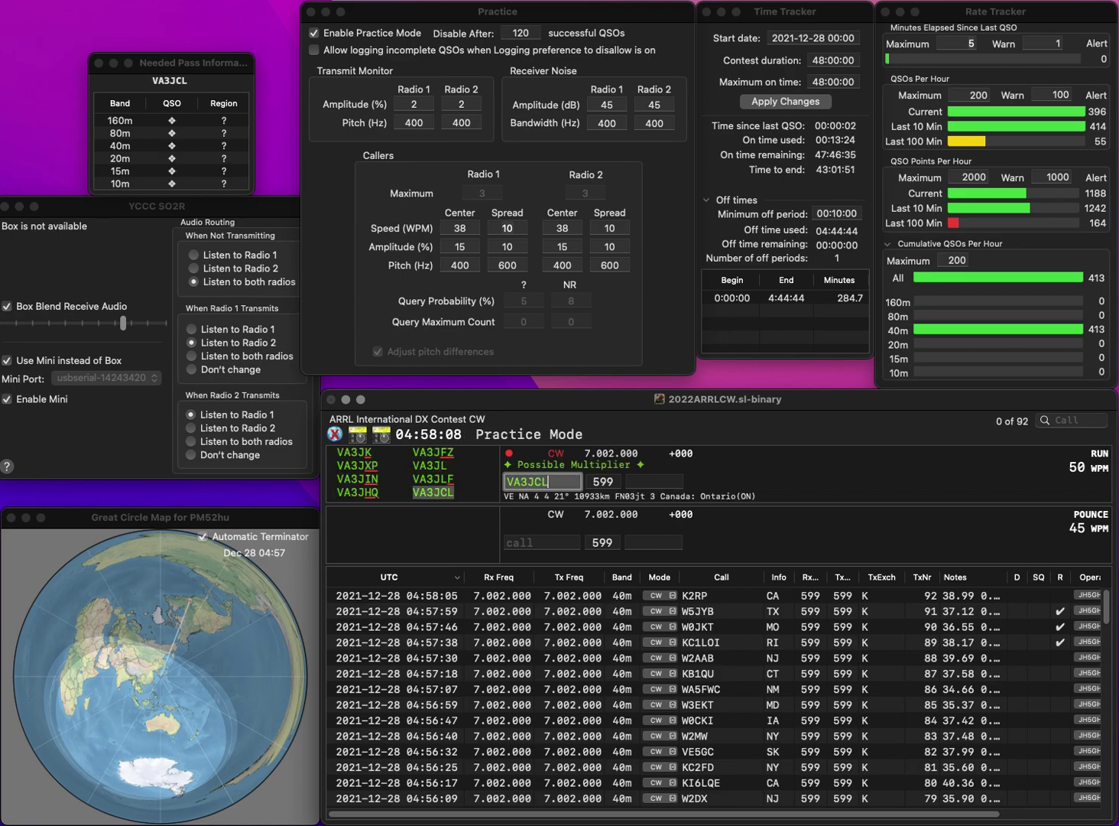
pyautogui.press('space')
pyautogui.write('ON')
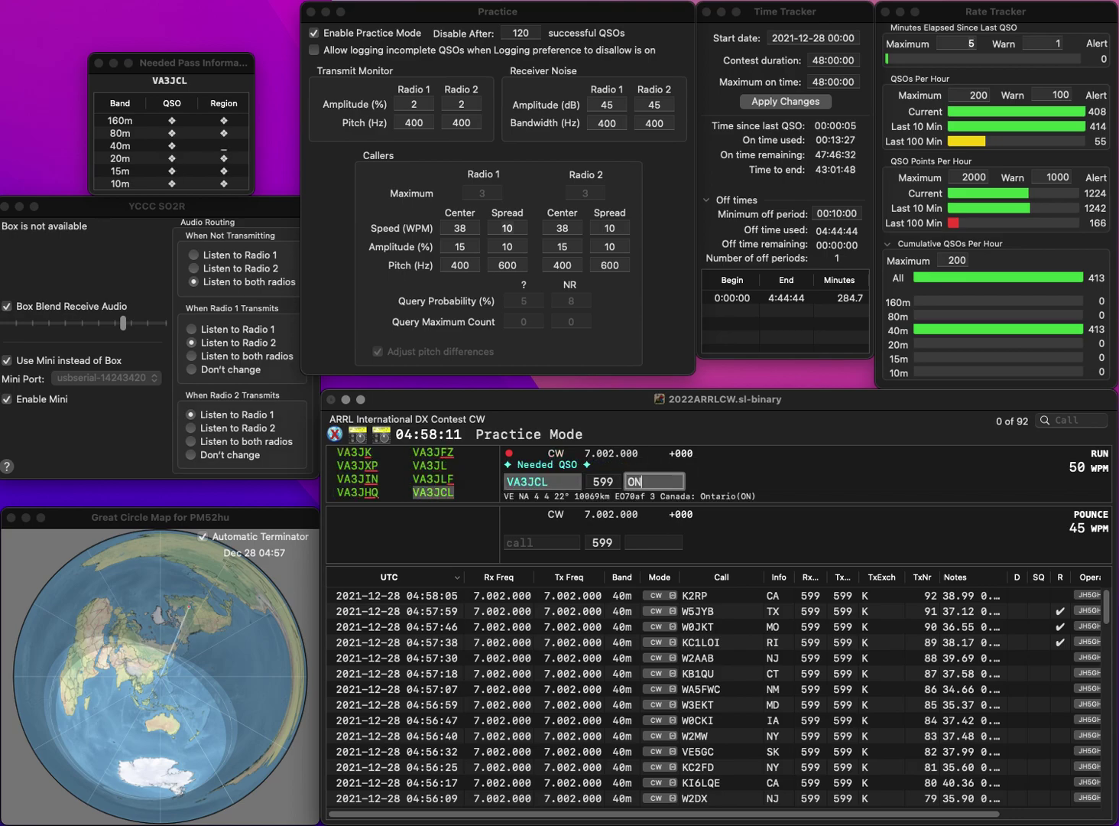
pyautogui.press('Return')
pyautogui.write('W7')
pyautogui.write('BAR')
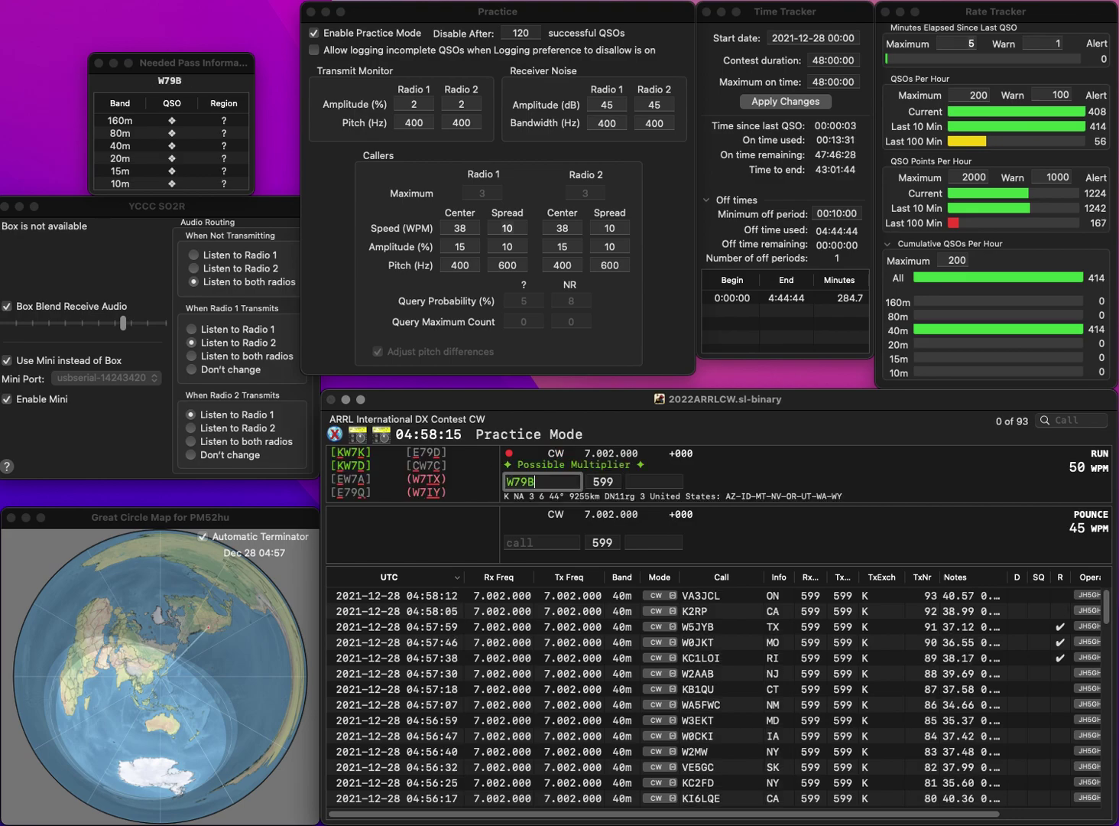
pyautogui.press('Left')
pyautogui.press('Left')
pyautogui.press('Left')
pyautogui.press('BackSpace')
pyautogui.write('B9')
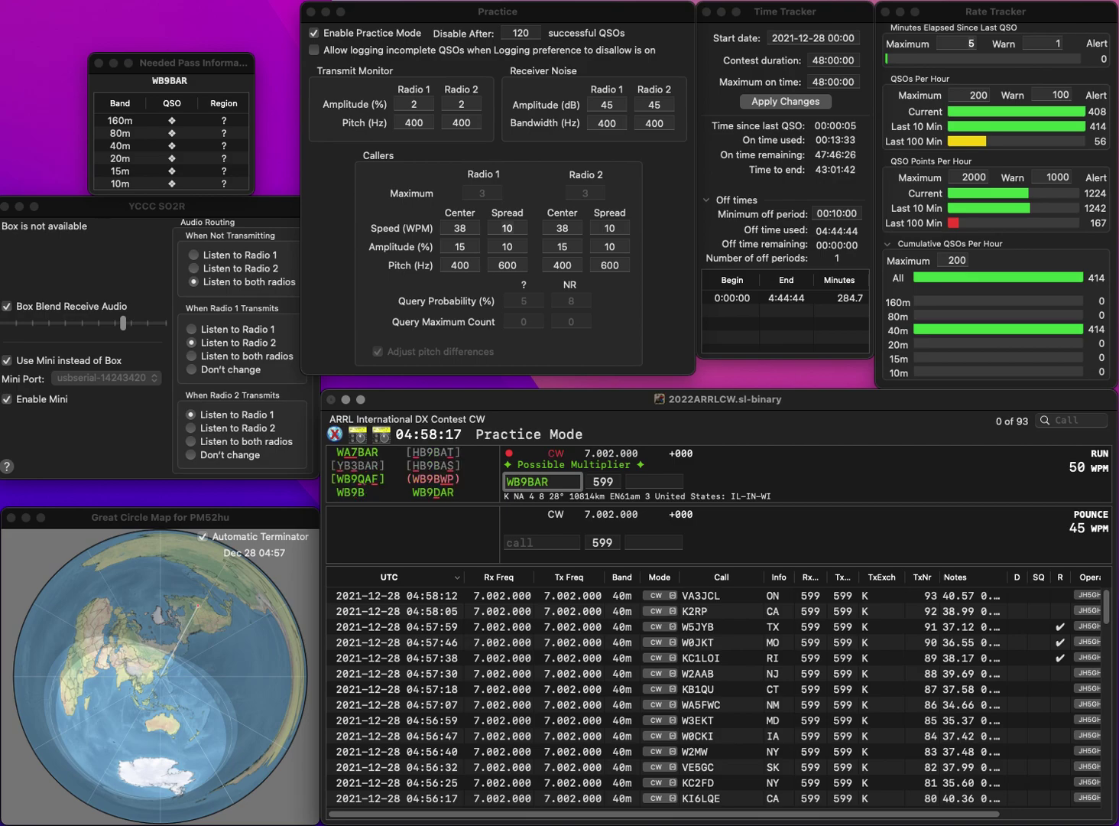
pyautogui.press('BackSpace')
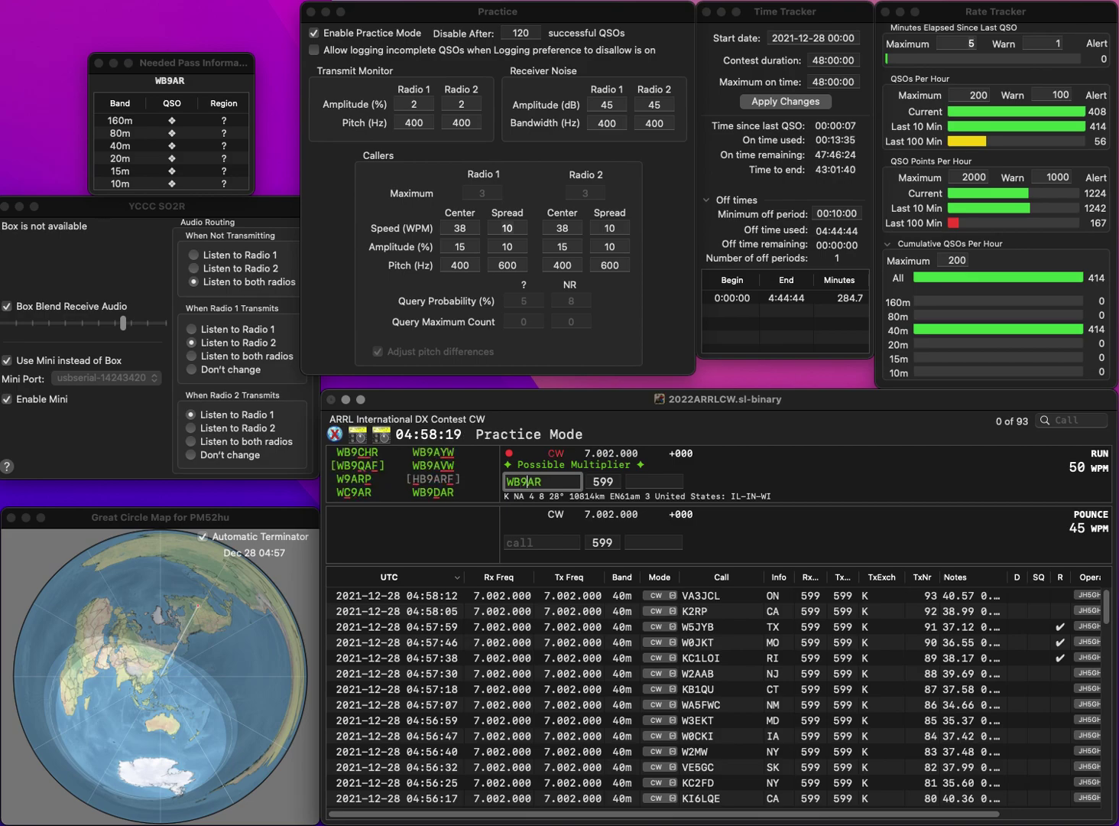
pyautogui.write('D')
pyautogui.press('Tab')
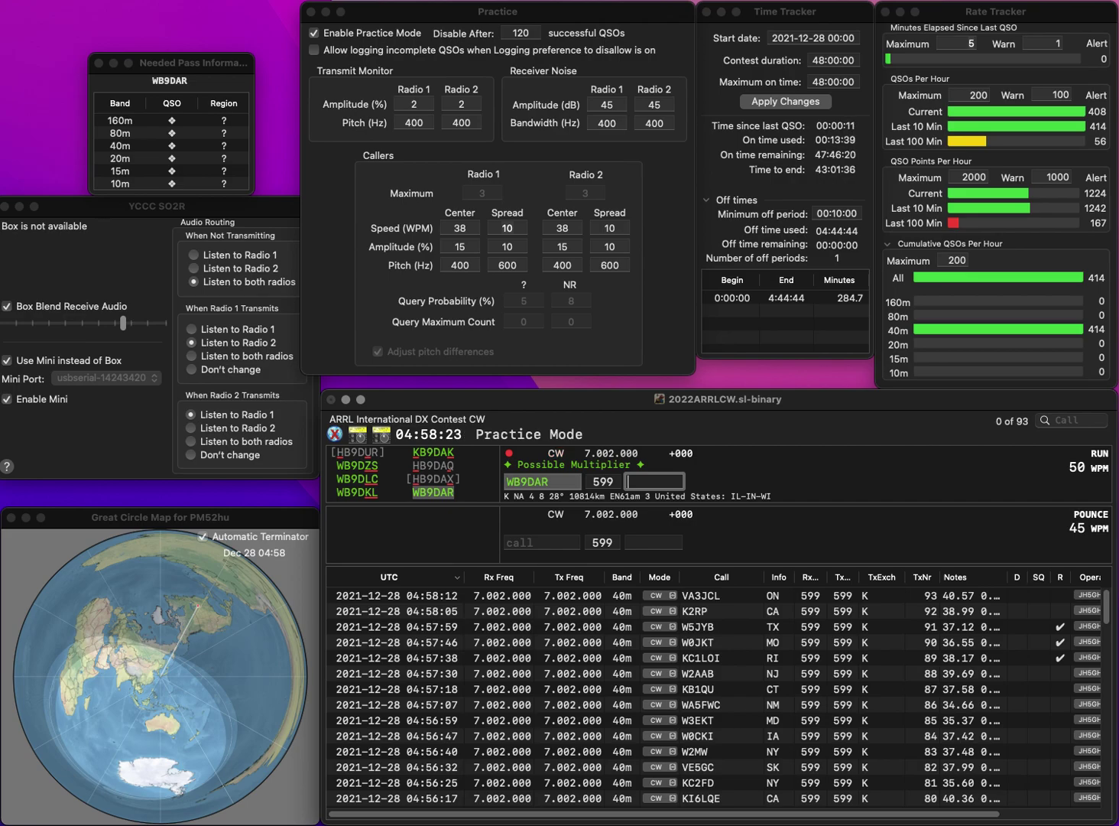
pyautogui.write('WI')
pyautogui.press('Return')
pyautogui.write('KD2FI')
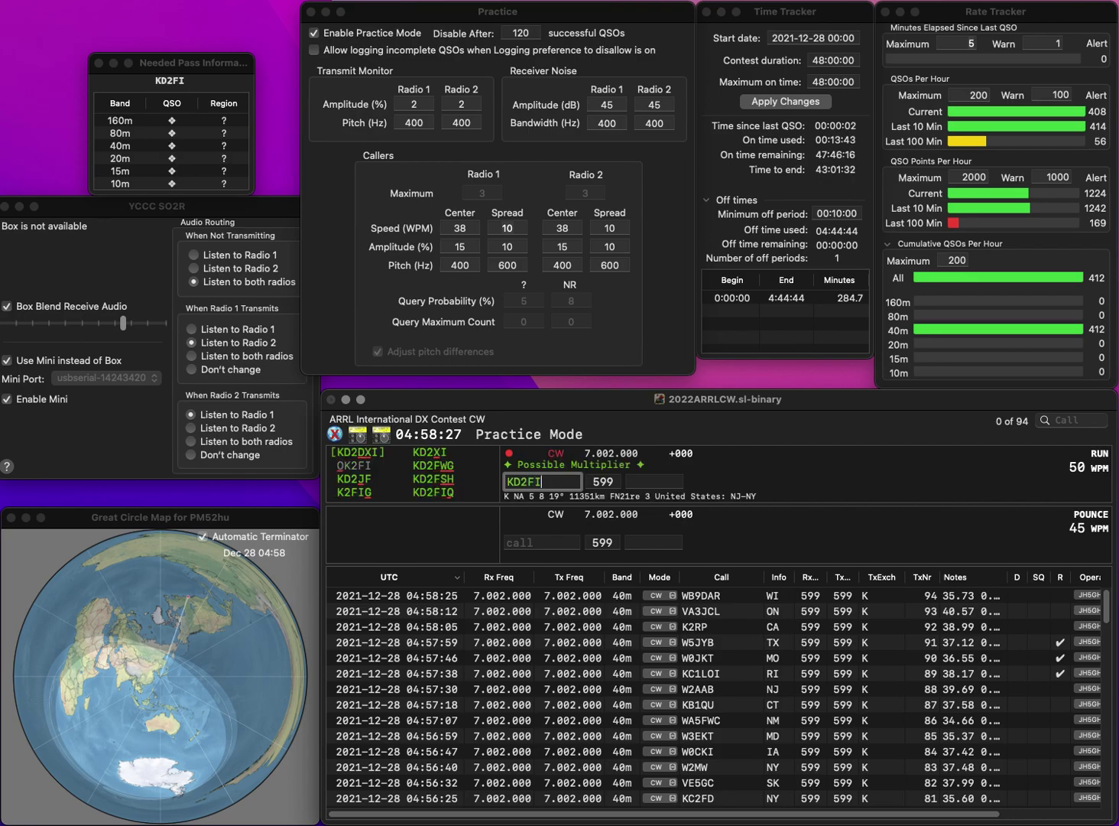
pyautogui.press('BackSpace')
pyautogui.write('SH')
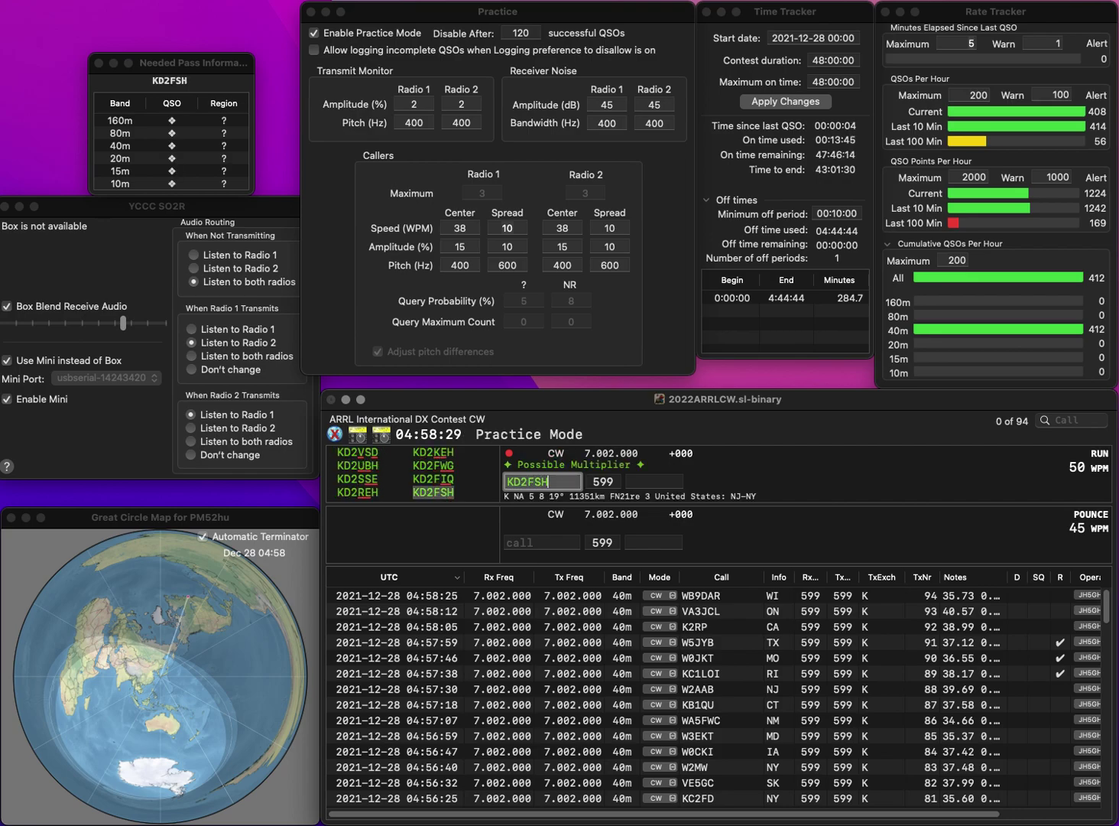
pyautogui.press('Tab')
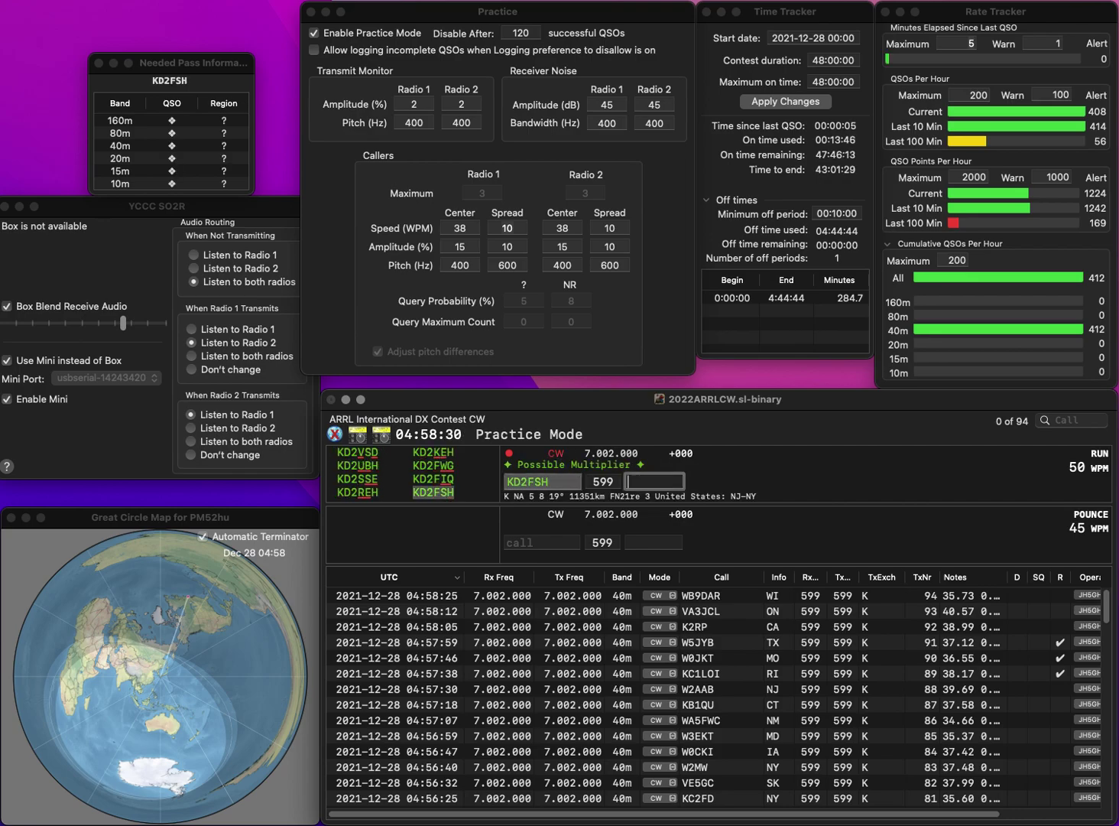
pyautogui.write('NY')
pyautogui.press('Return')
pyautogui.write('W8DSN')
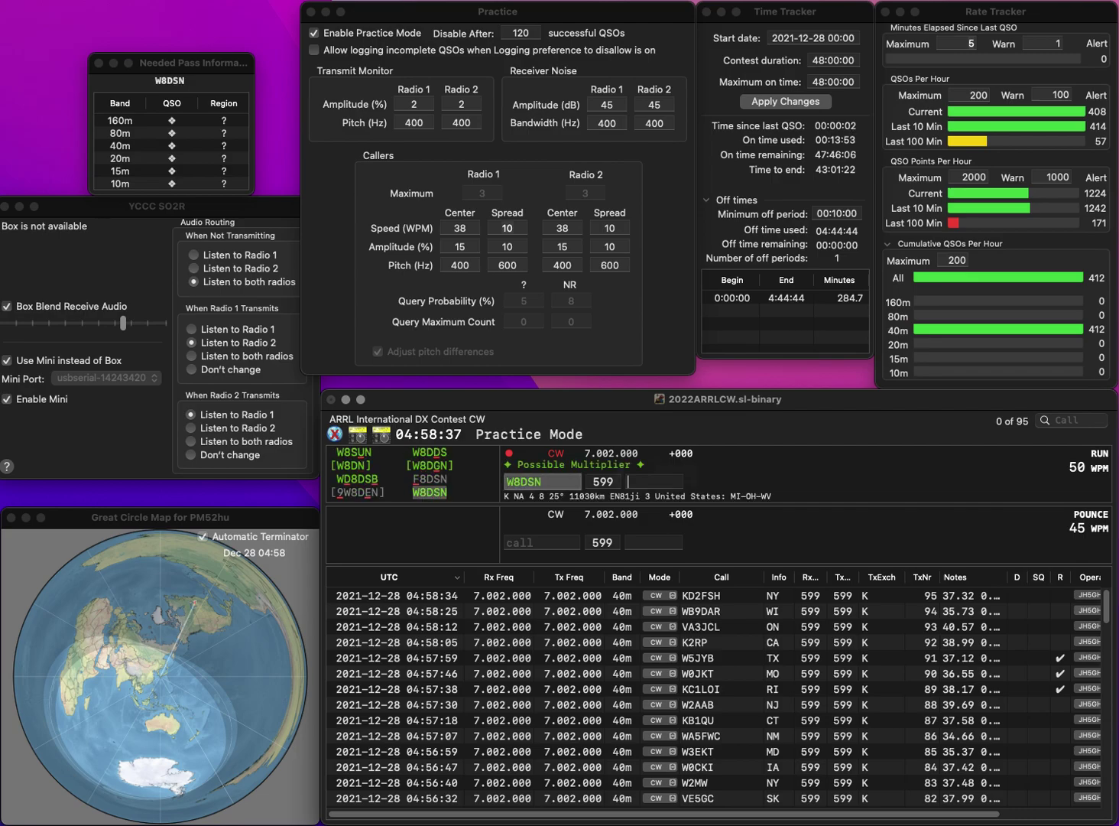
pyautogui.press('space')
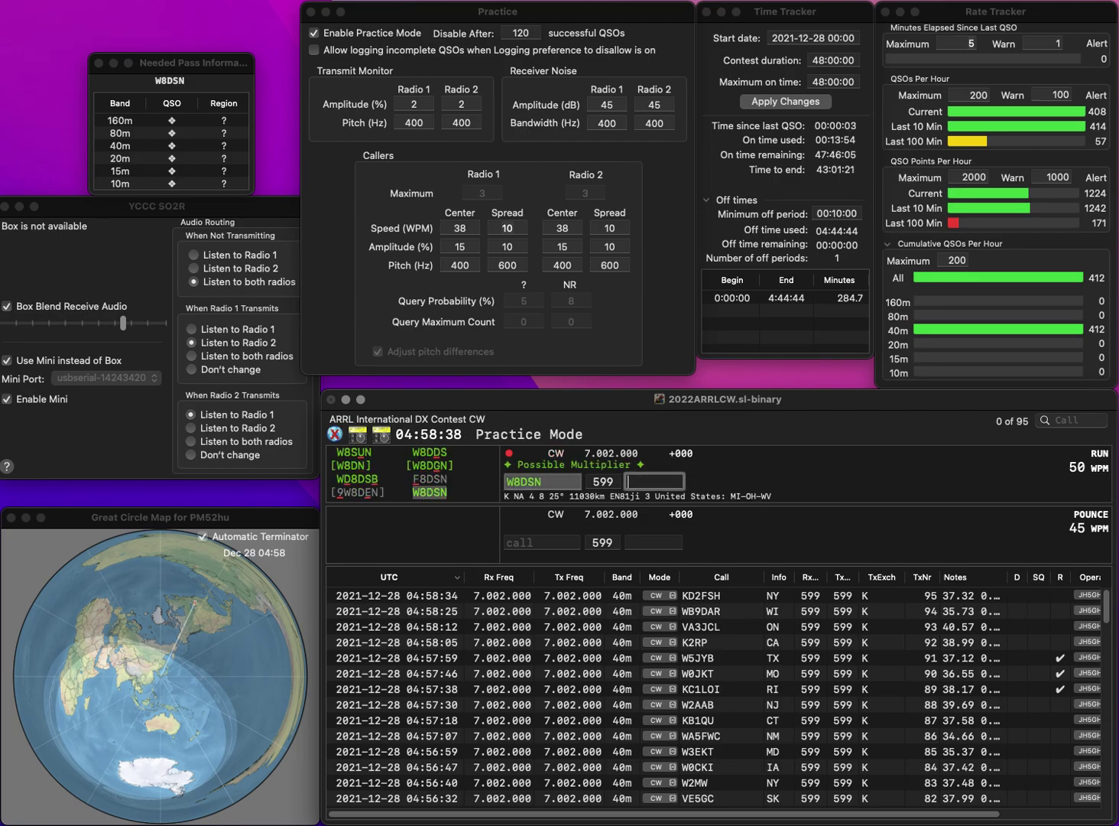
pyautogui.write('V')
pyautogui.press('Return')
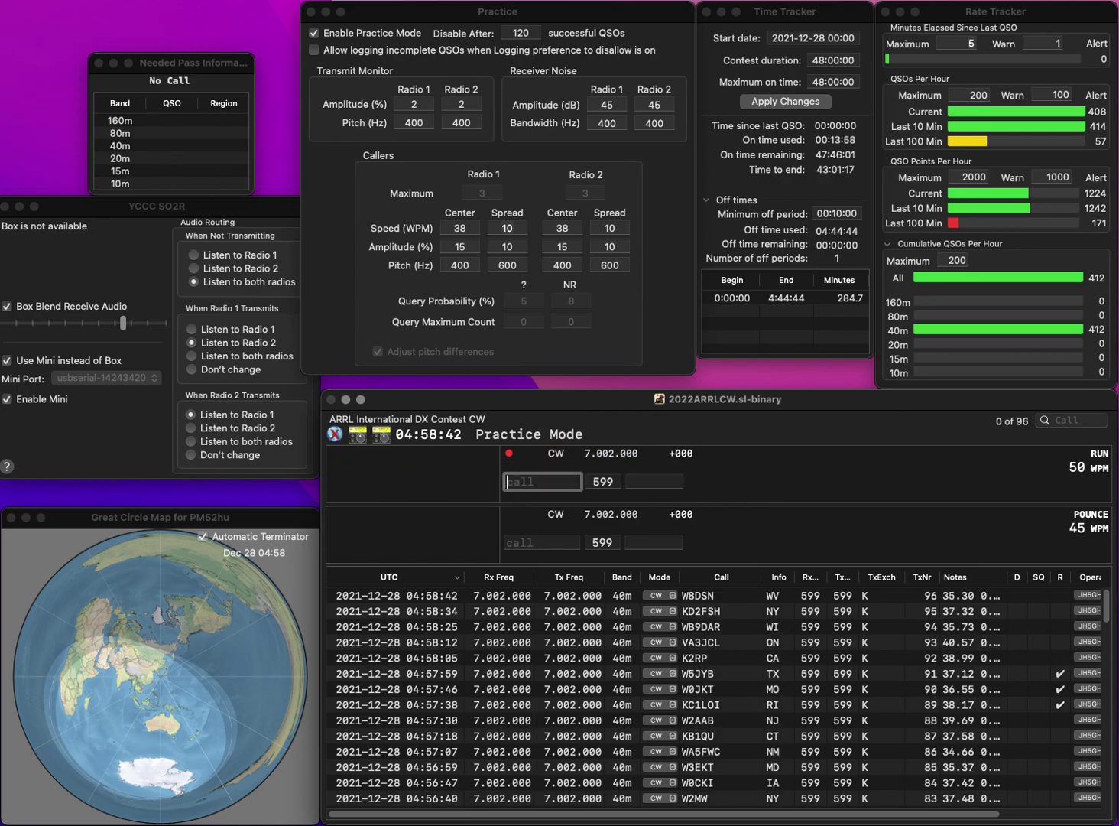
pyautogui.write('OPLL')
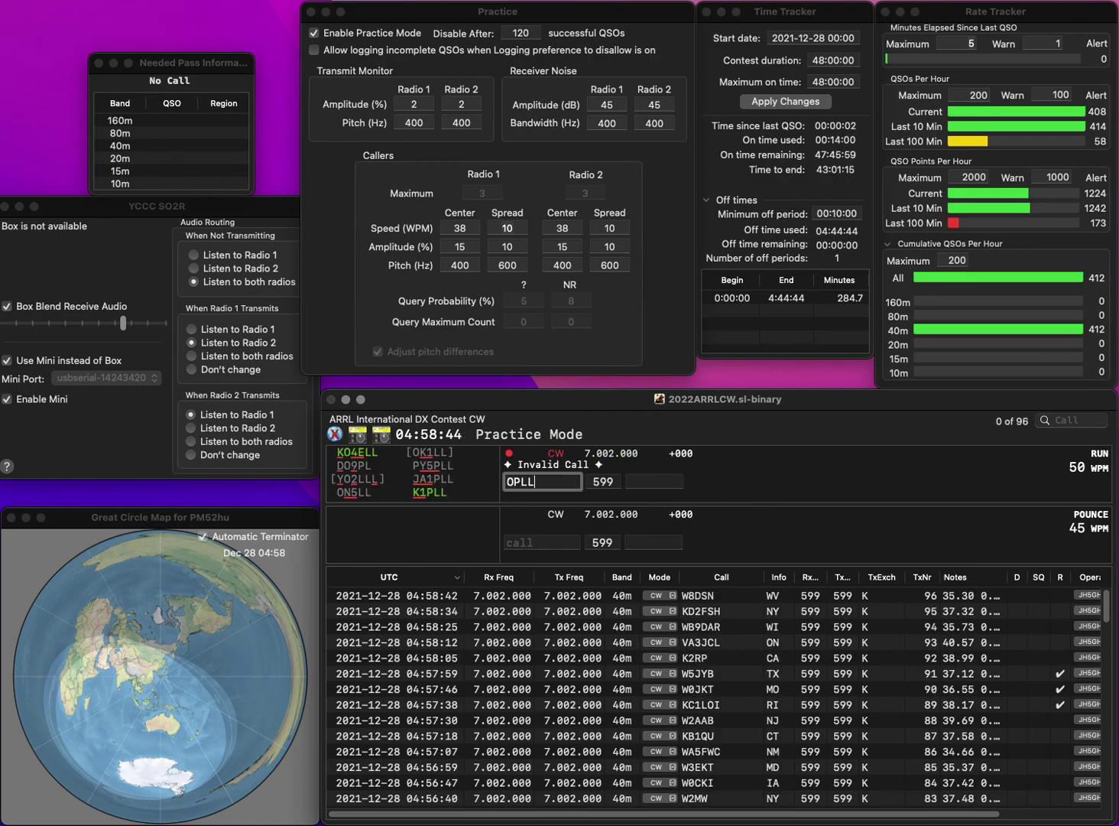
pyautogui.click(506, 481)
pyautogui.press('Delete')
pyautogui.write('K1')
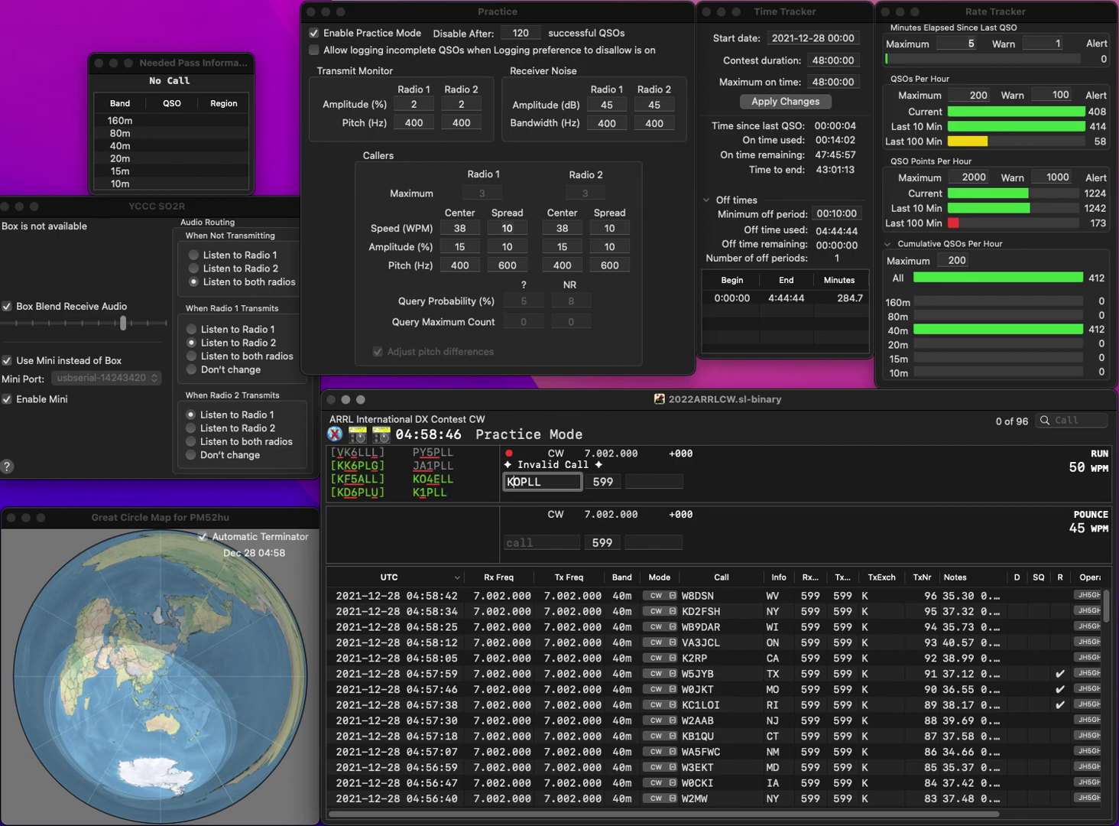
pyautogui.press('space')
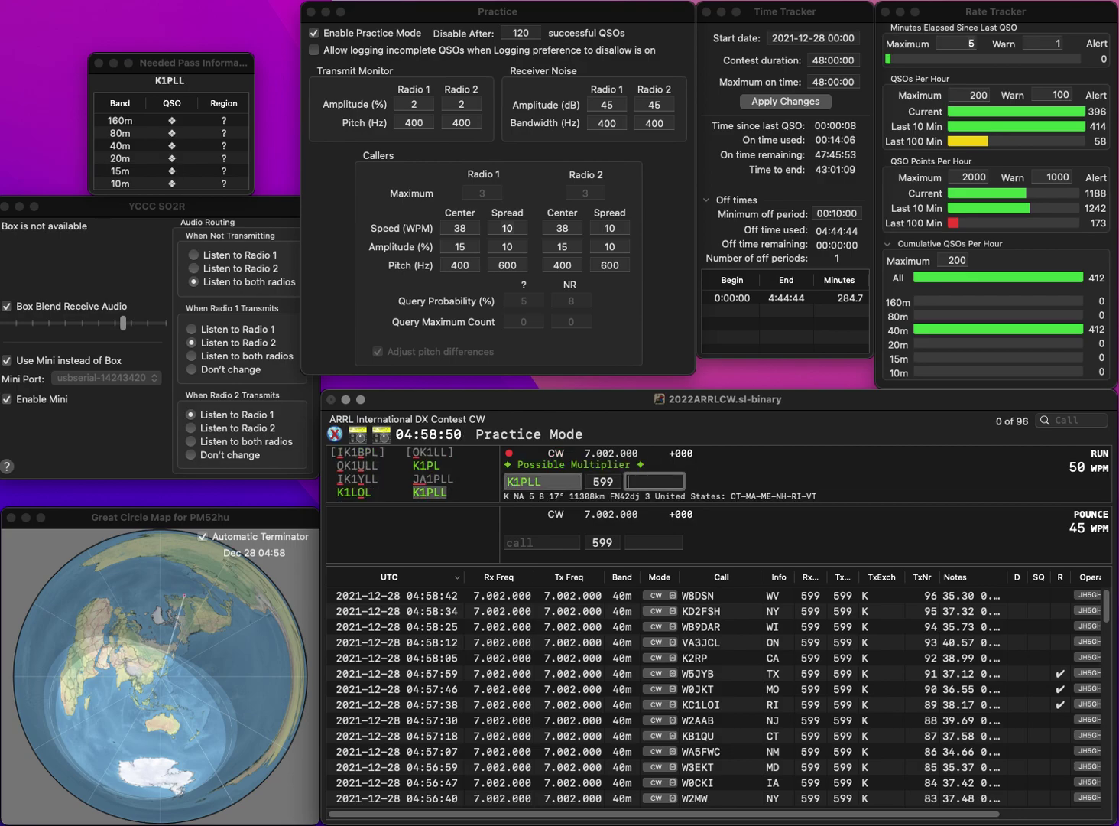
pyautogui.press('Return')
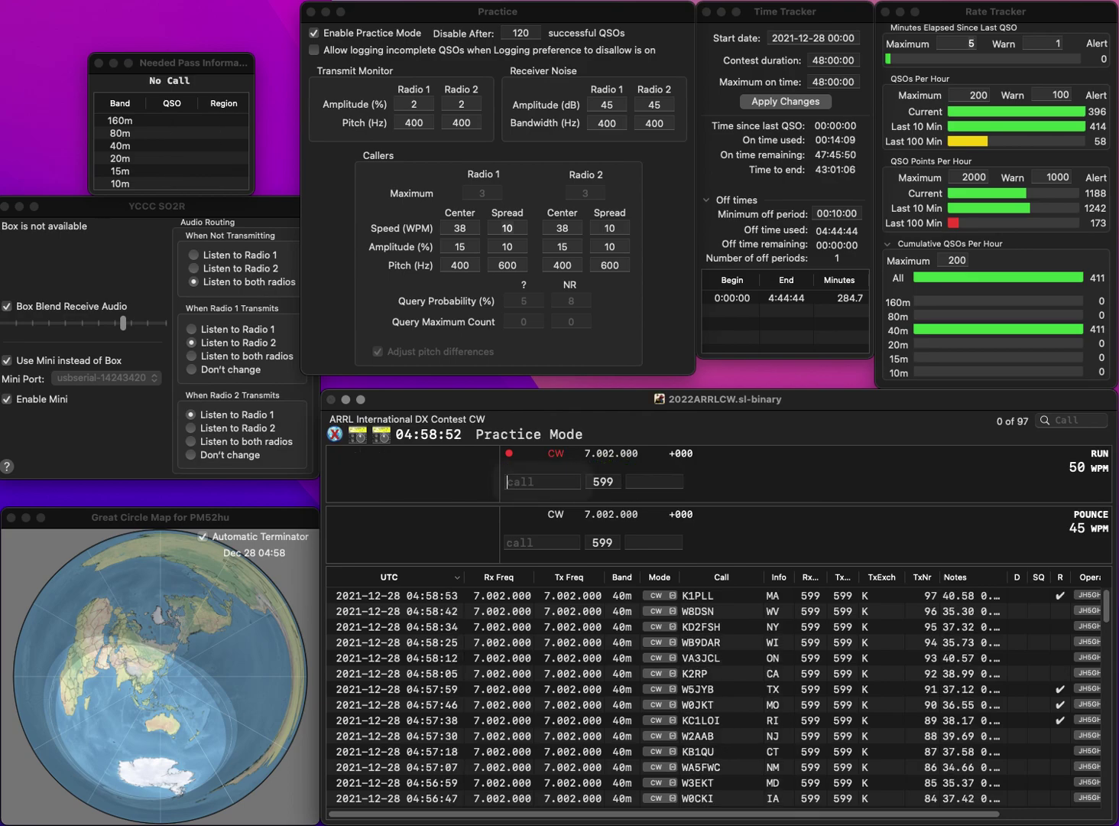
pyautogui.write('N6AJS')
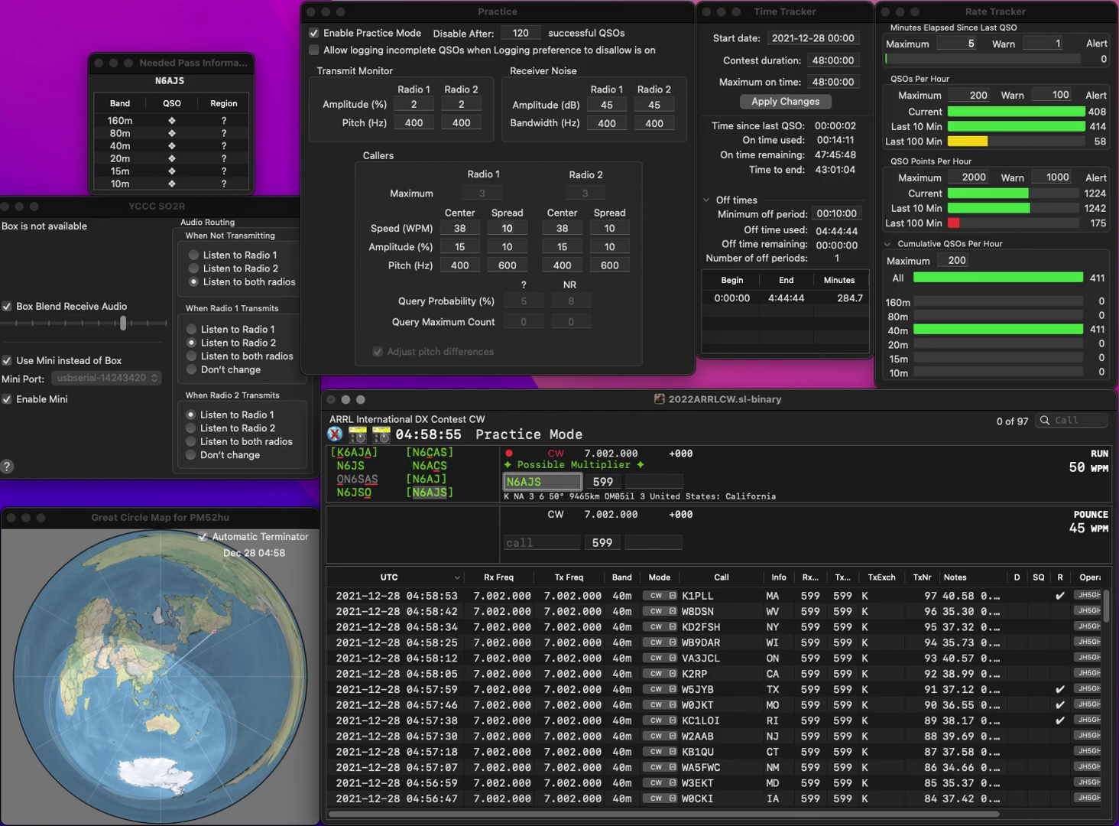
pyautogui.press('Return')
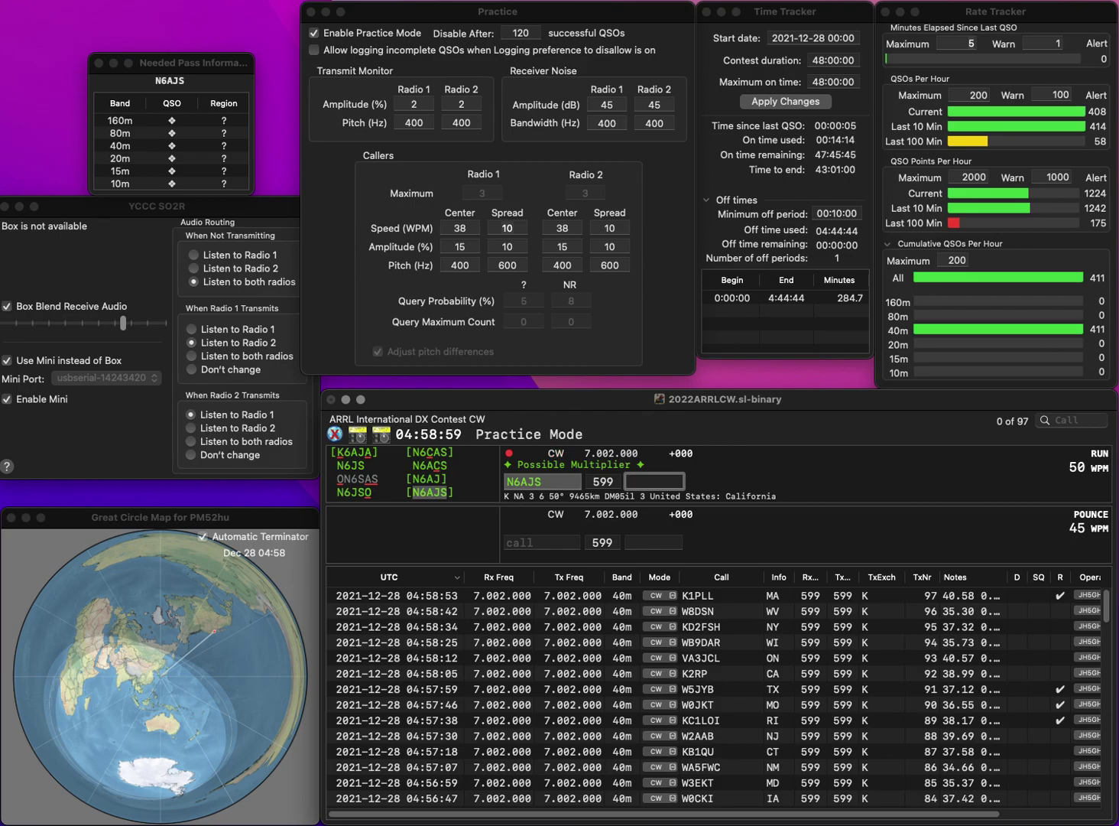
pyautogui.write('CA')
pyautogui.press('Return')
pyautogui.write('K0LAF')
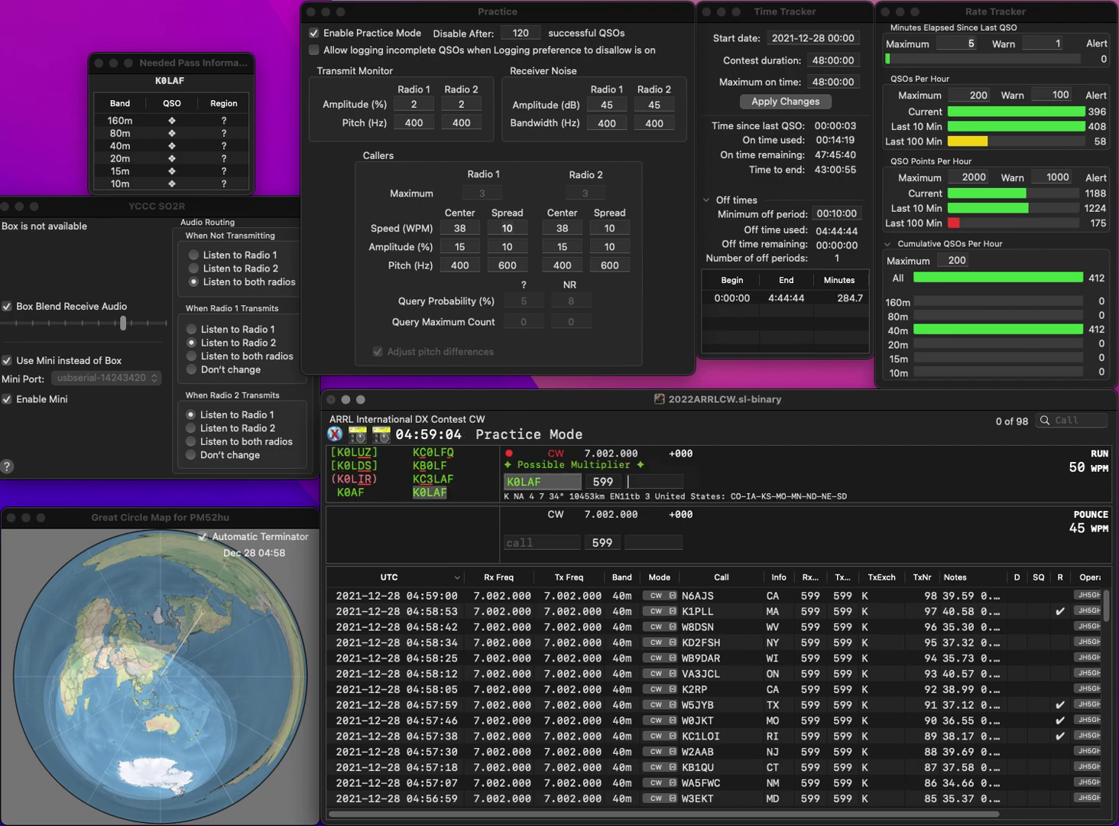
pyautogui.press('space')
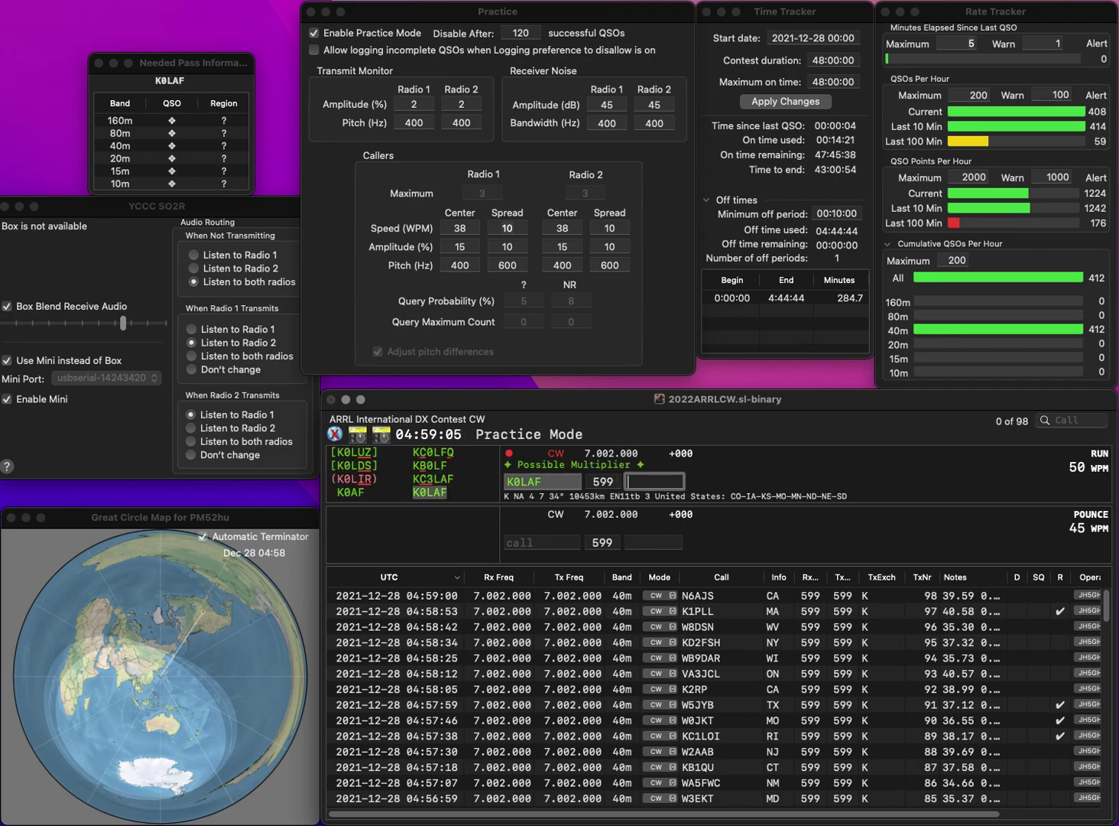
pyautogui.write('MO')
pyautogui.press('Return')
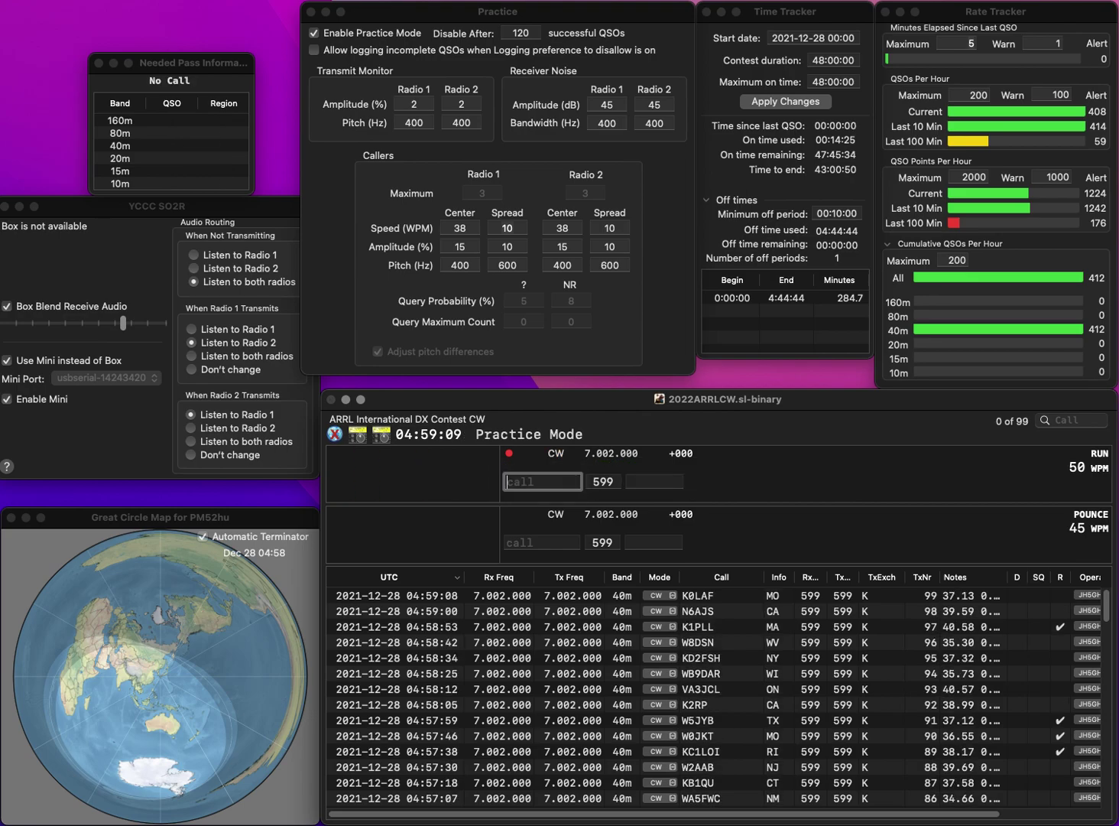
# - Log a run contact with N3RS on 40m CW, completing the partial call sign with its N prefix, with received exchange PA
pyautogui.write('3RSH')
pyautogui.press('BackSpace')
pyautogui.press('super+Left')
pyautogui.write('N')
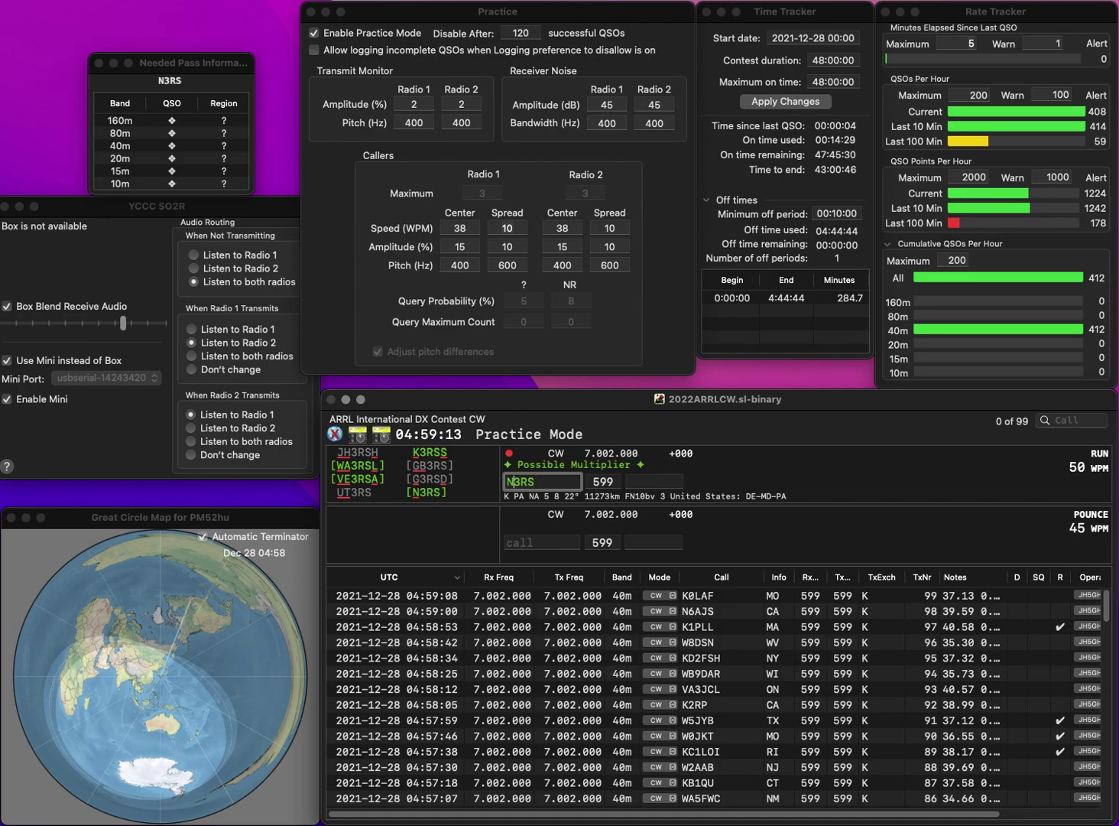
pyautogui.press('space')
pyautogui.write('PA')
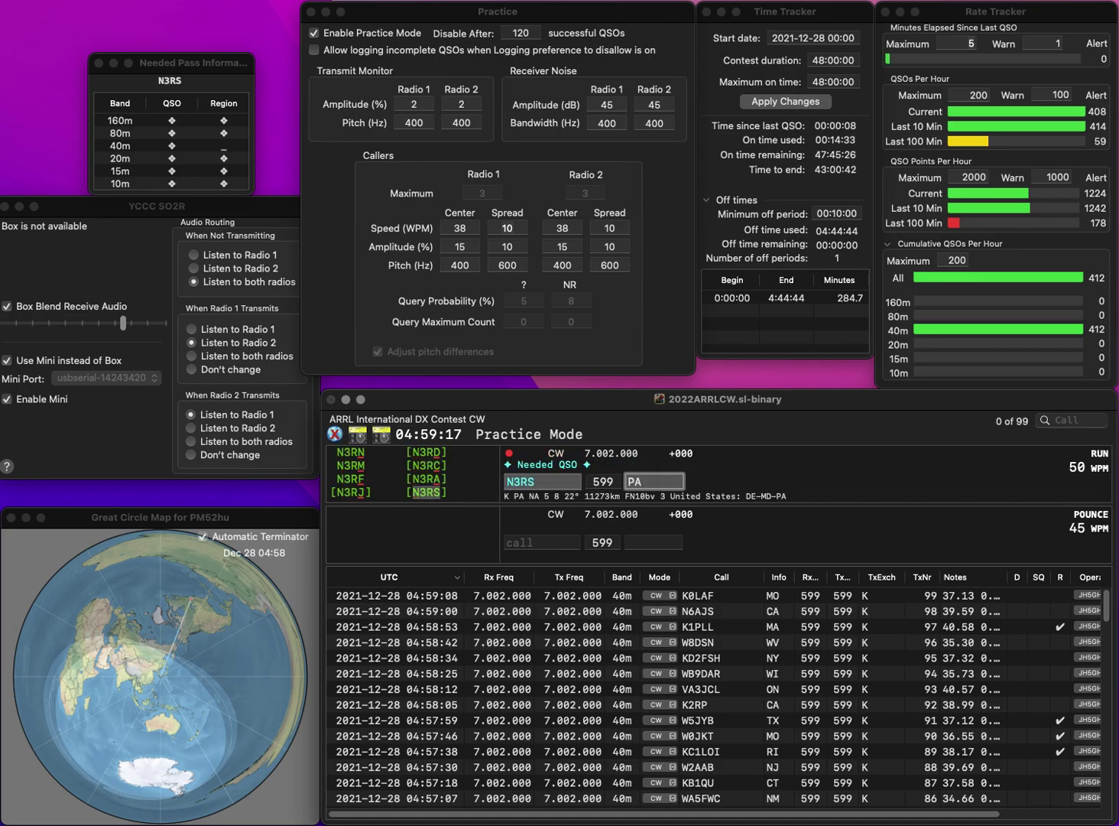
pyautogui.press('Return')
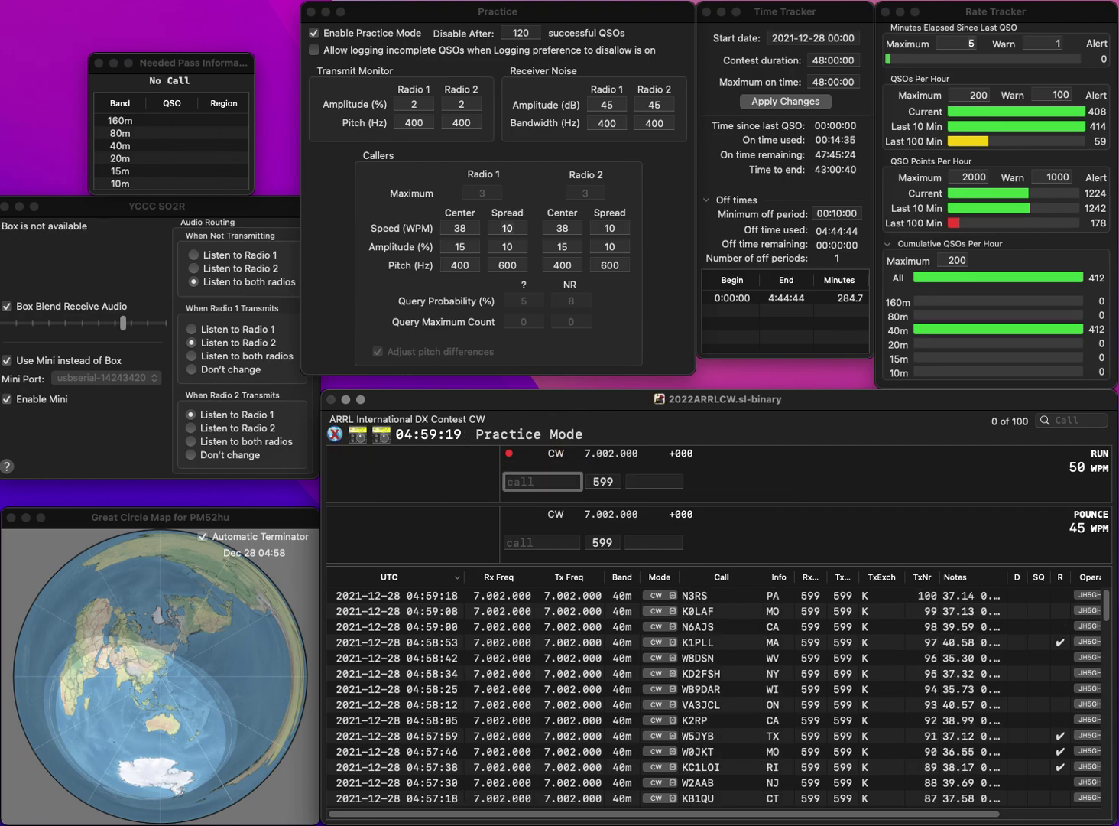
pyautogui.write('KK6')
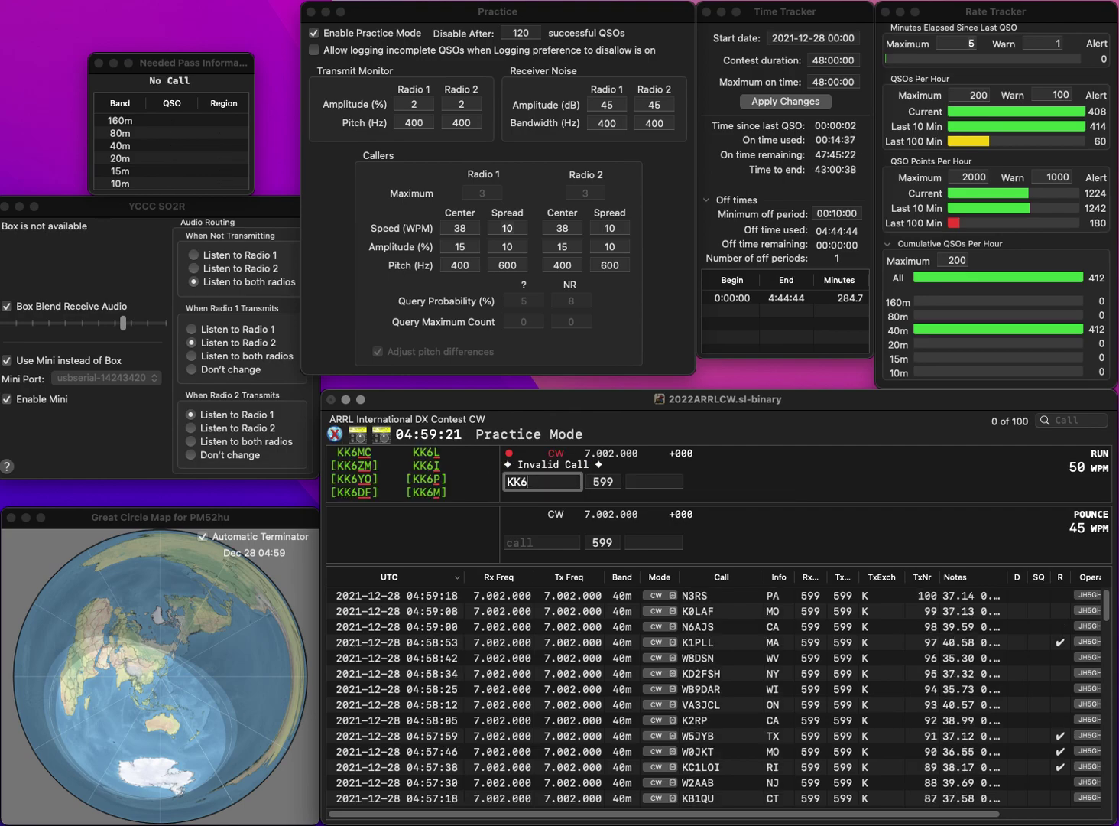
pyautogui.write('USE')
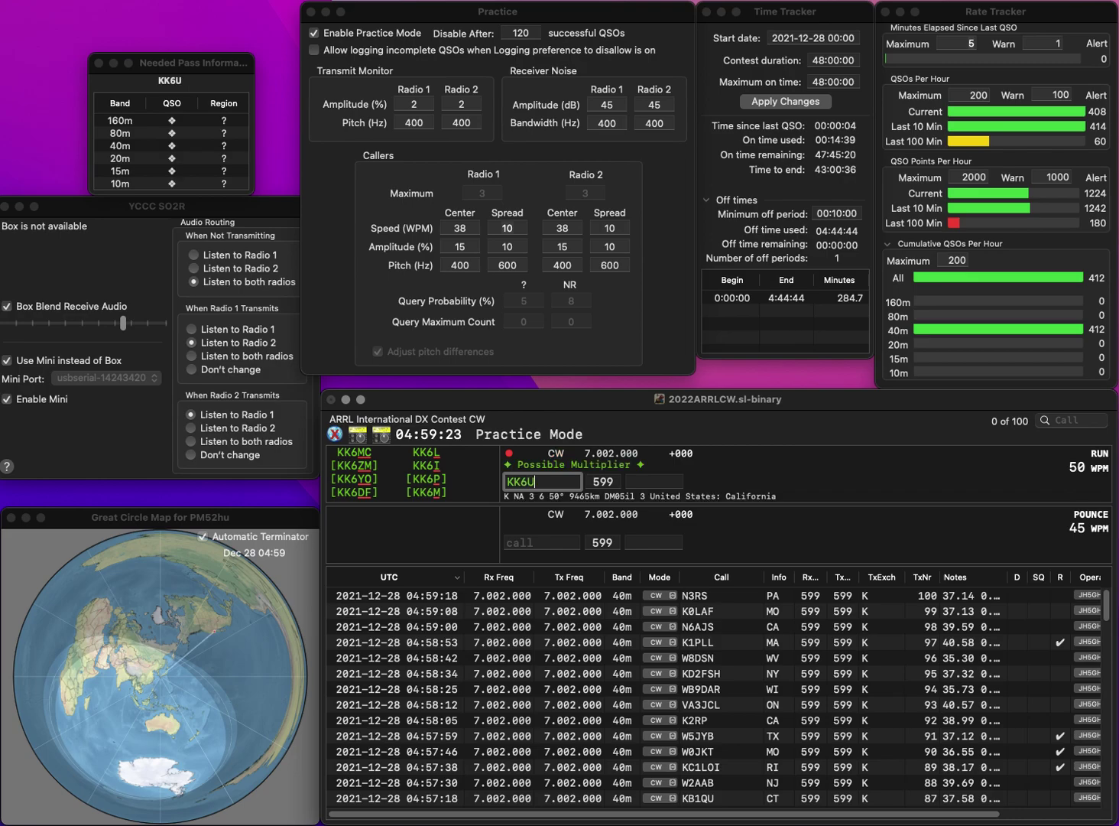
pyautogui.press('BackSpace')
pyautogui.press('BackSpace')
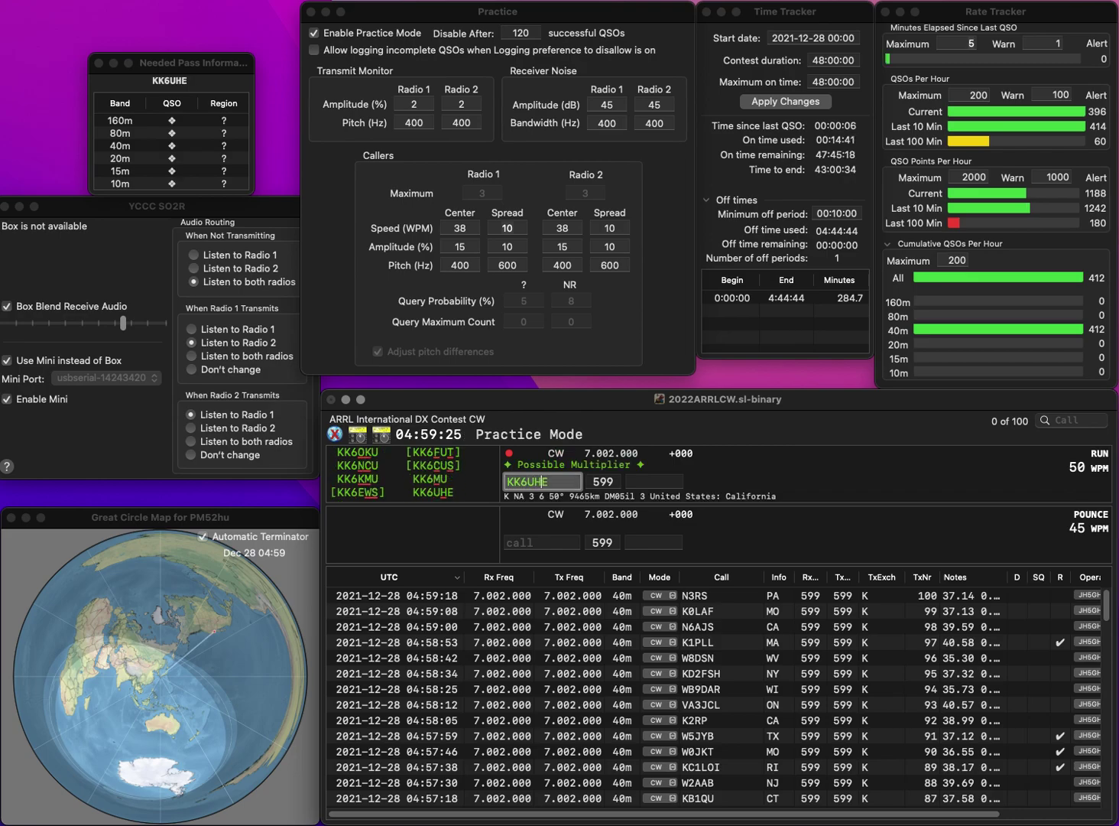
pyautogui.write('HE')
pyautogui.press('Tab')
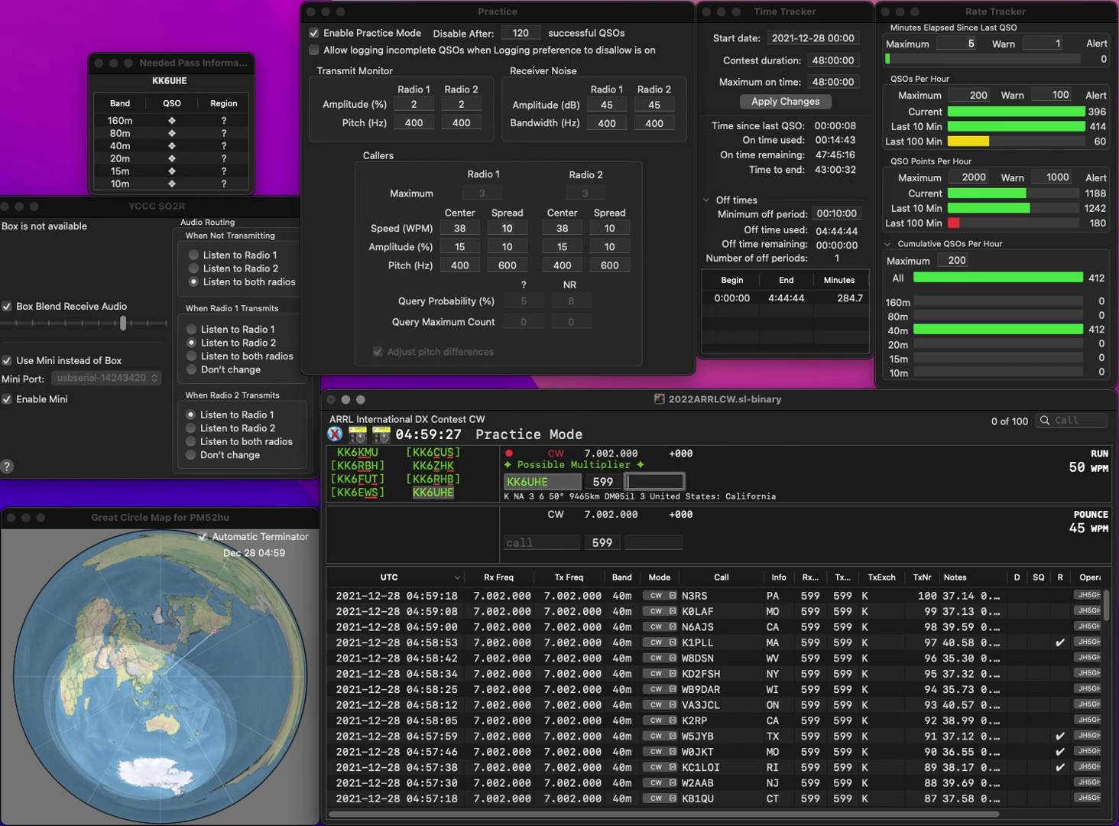
pyautogui.write('CA')
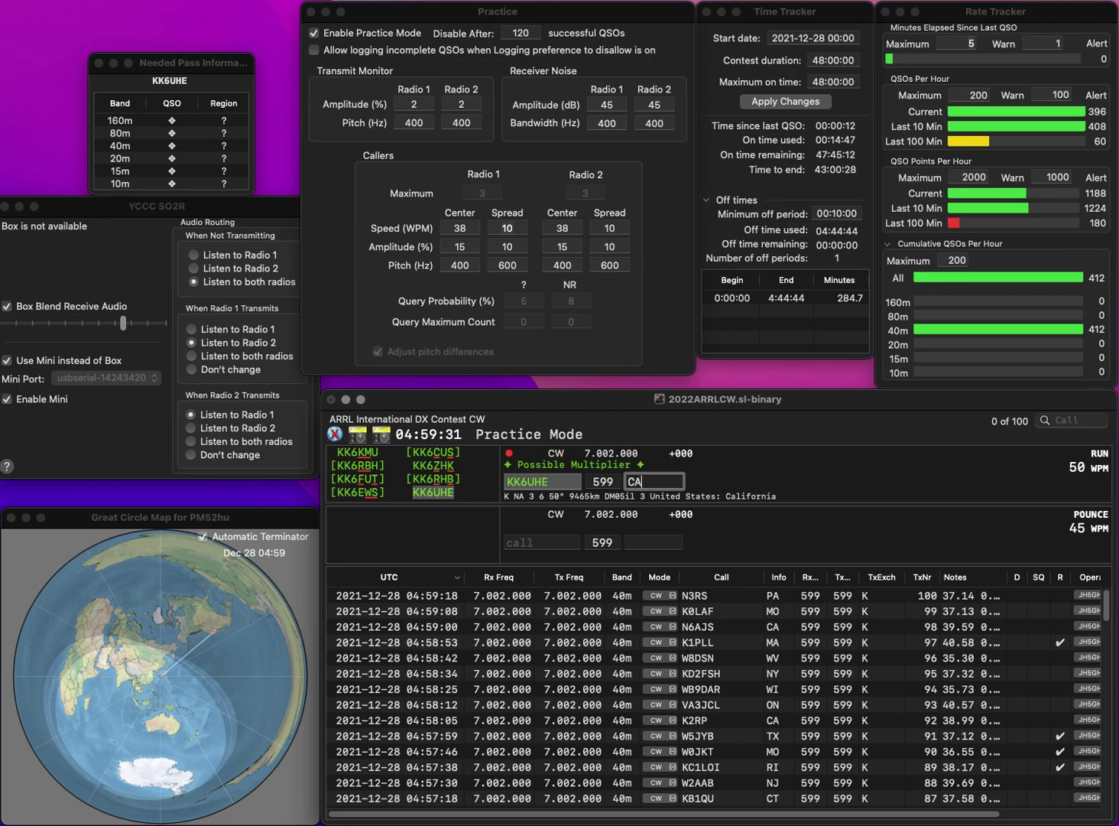
pyautogui.press('Return')
pyautogui.write('AB7HP')
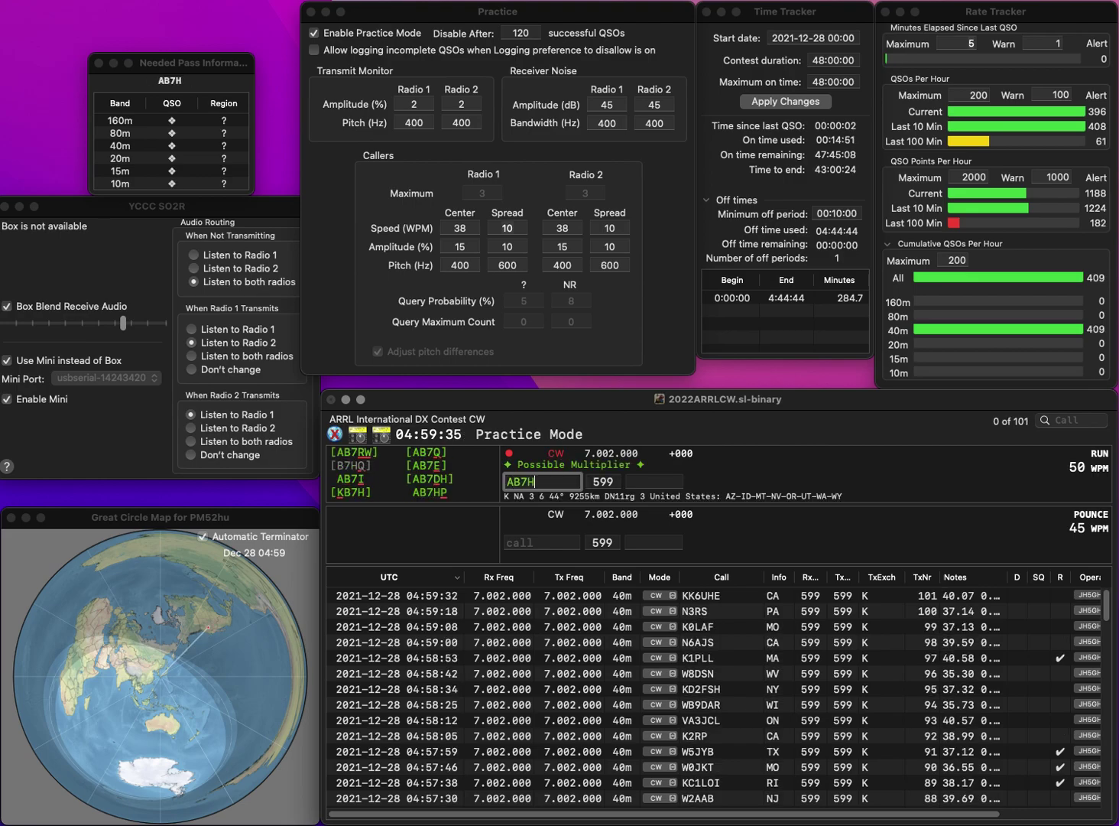
pyautogui.press('space')
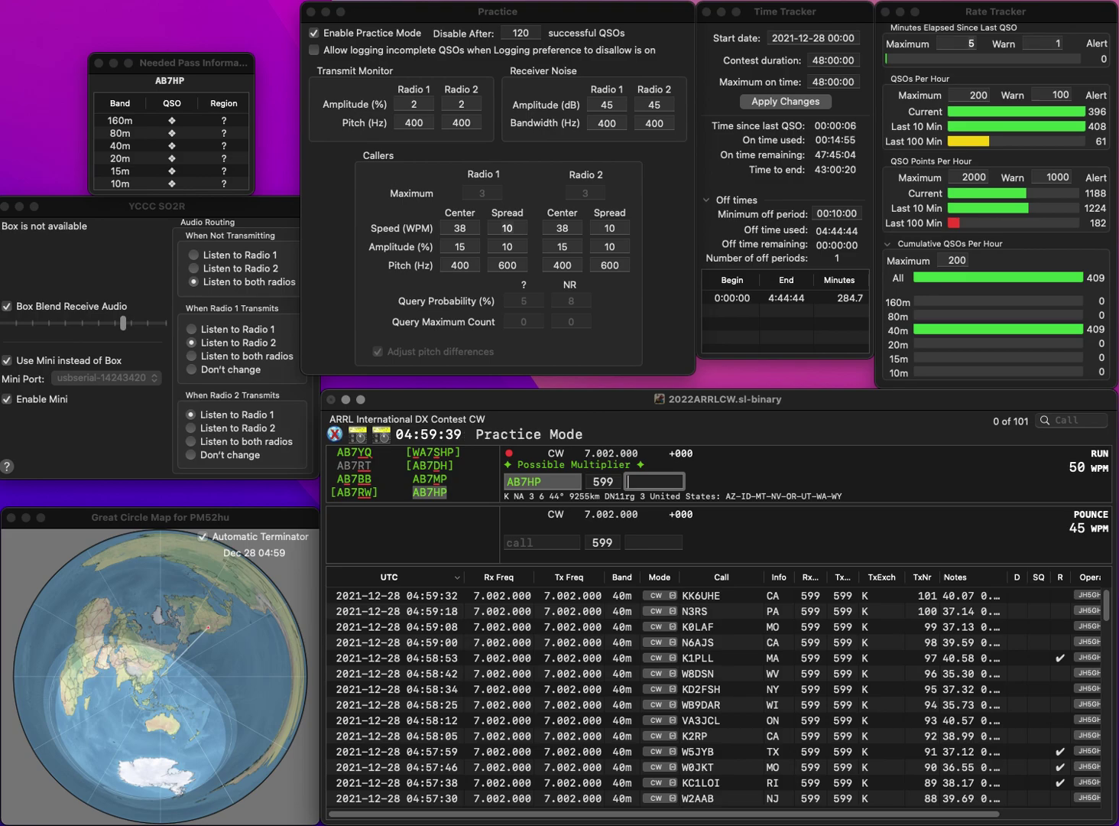
pyautogui.press('Return')
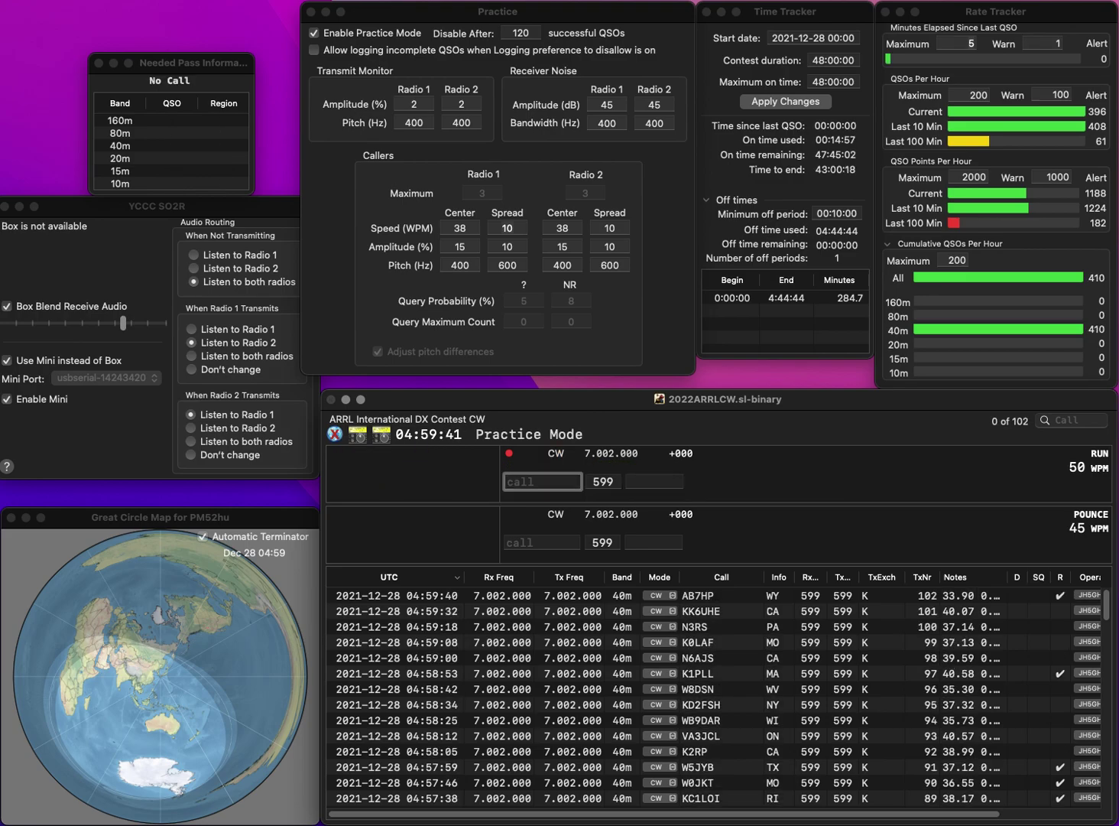
# - Log a run contact with AA7CT on 40m CW, adding the AA prefix to the partial call sign, with received exchange OR
pyautogui.write('7CT')
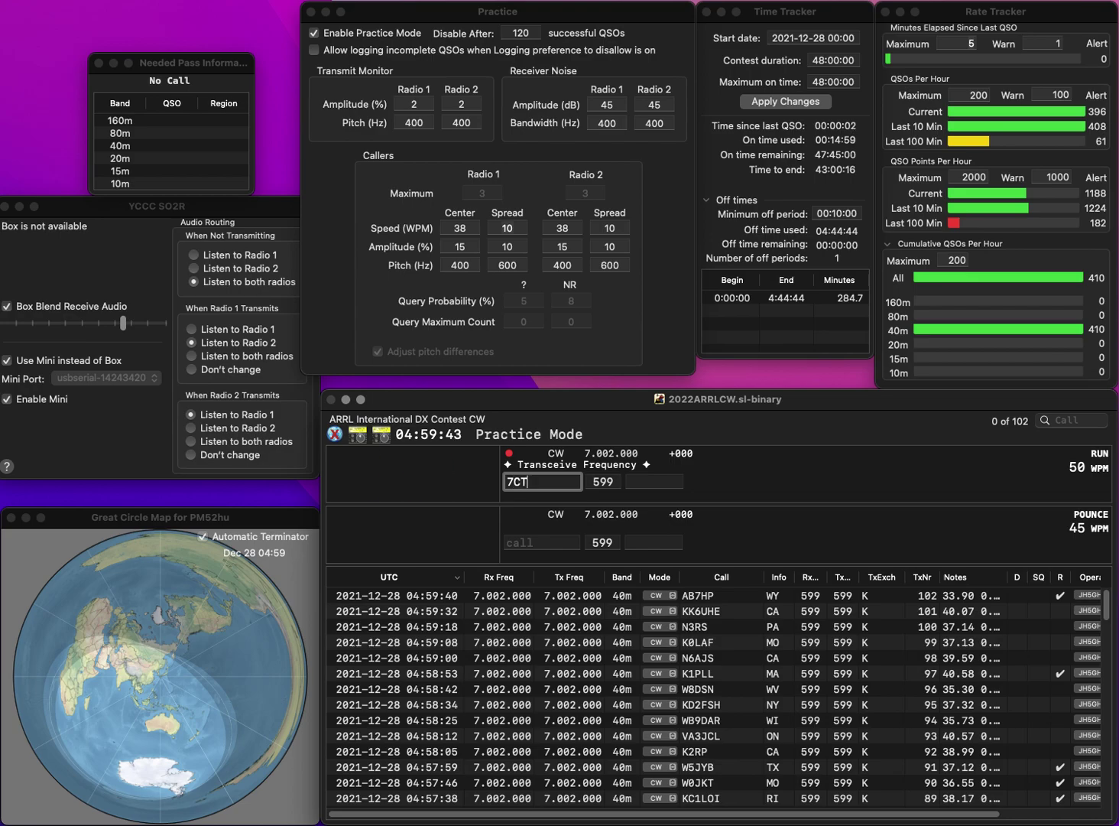
pyautogui.write('AA')
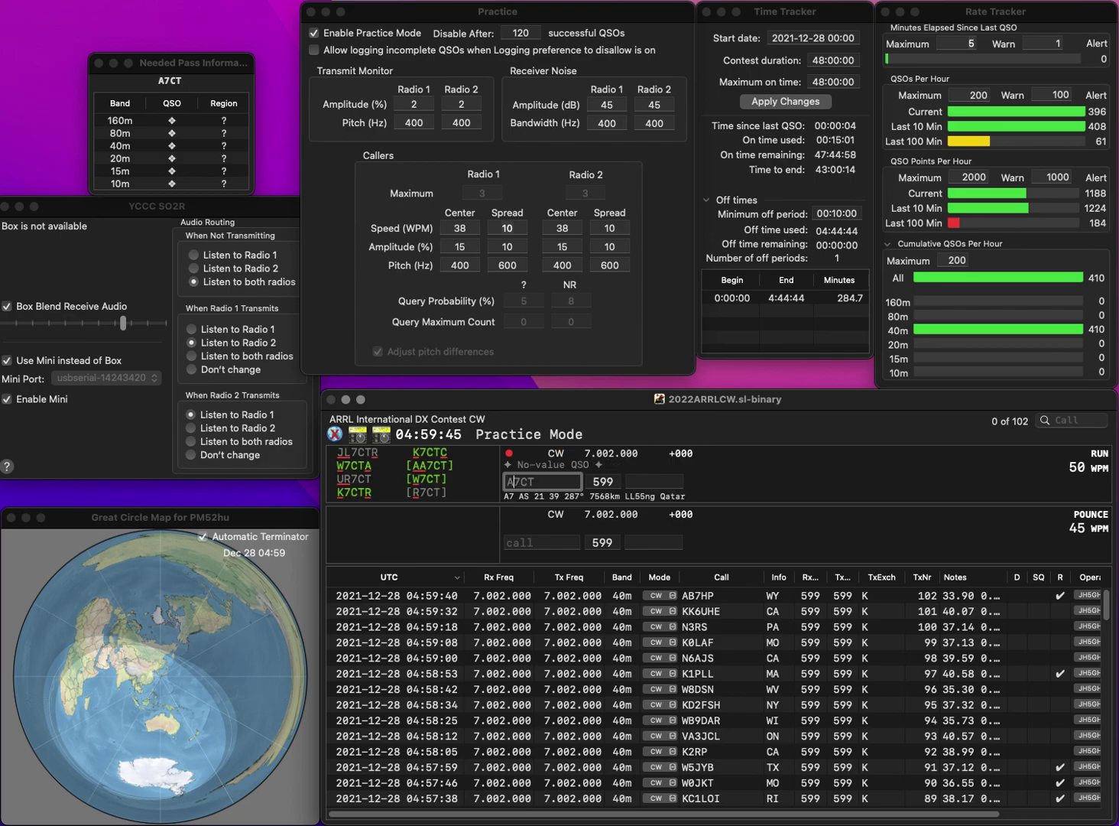
pyautogui.press('Tab')
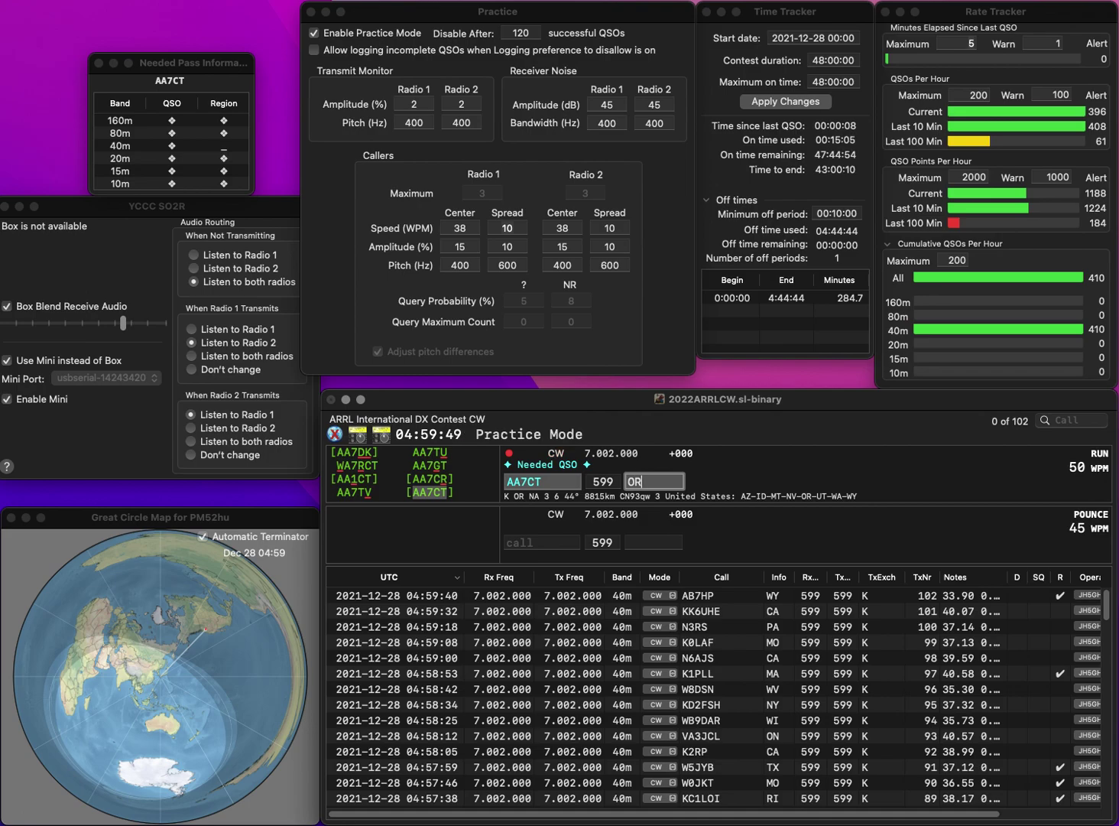
pyautogui.press('Return')
# - Log a run contact with W3NV on 40m CW, with received exchange MD
pyautogui.write('W3NV')
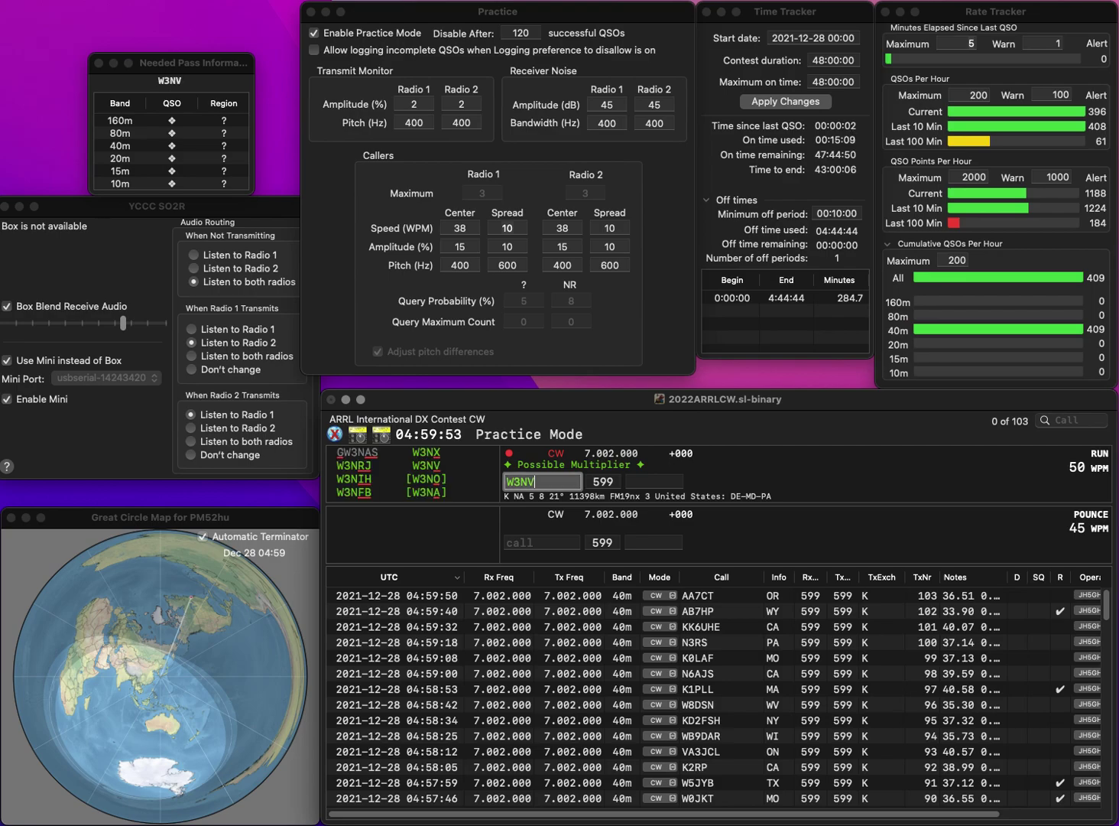
pyautogui.press('space')
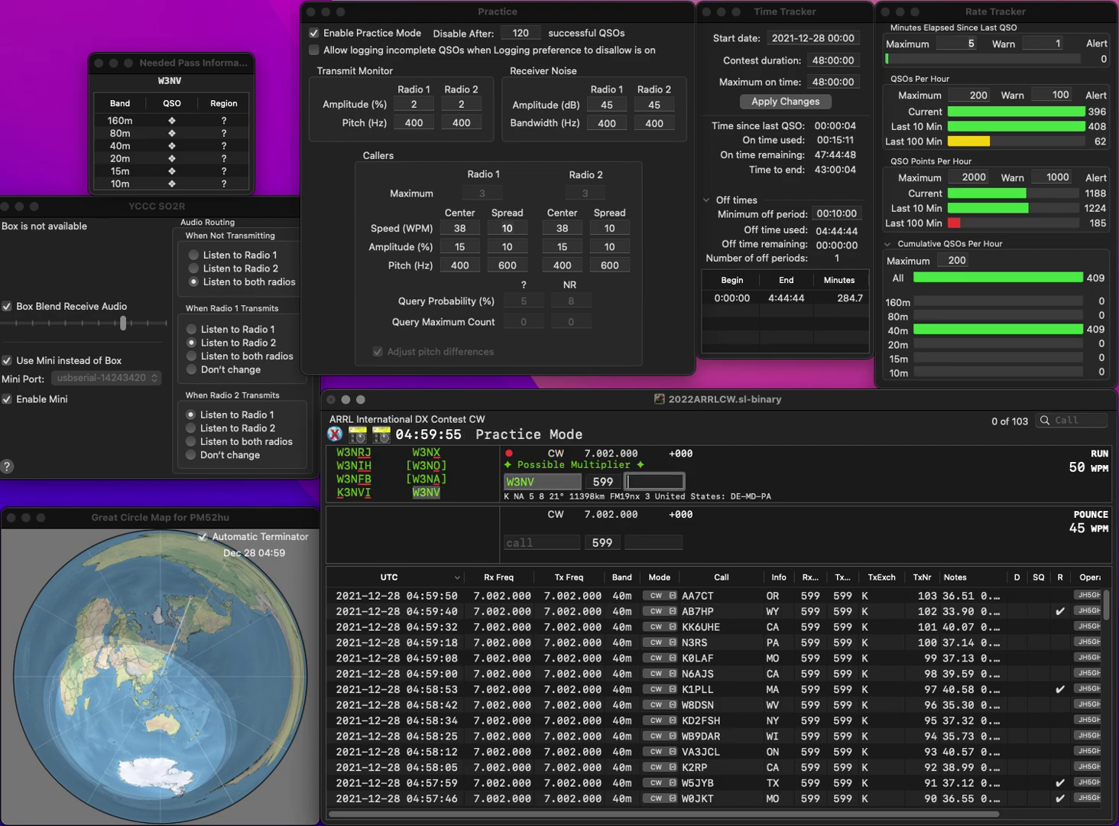
pyautogui.write('MD')
pyautogui.press('Return')
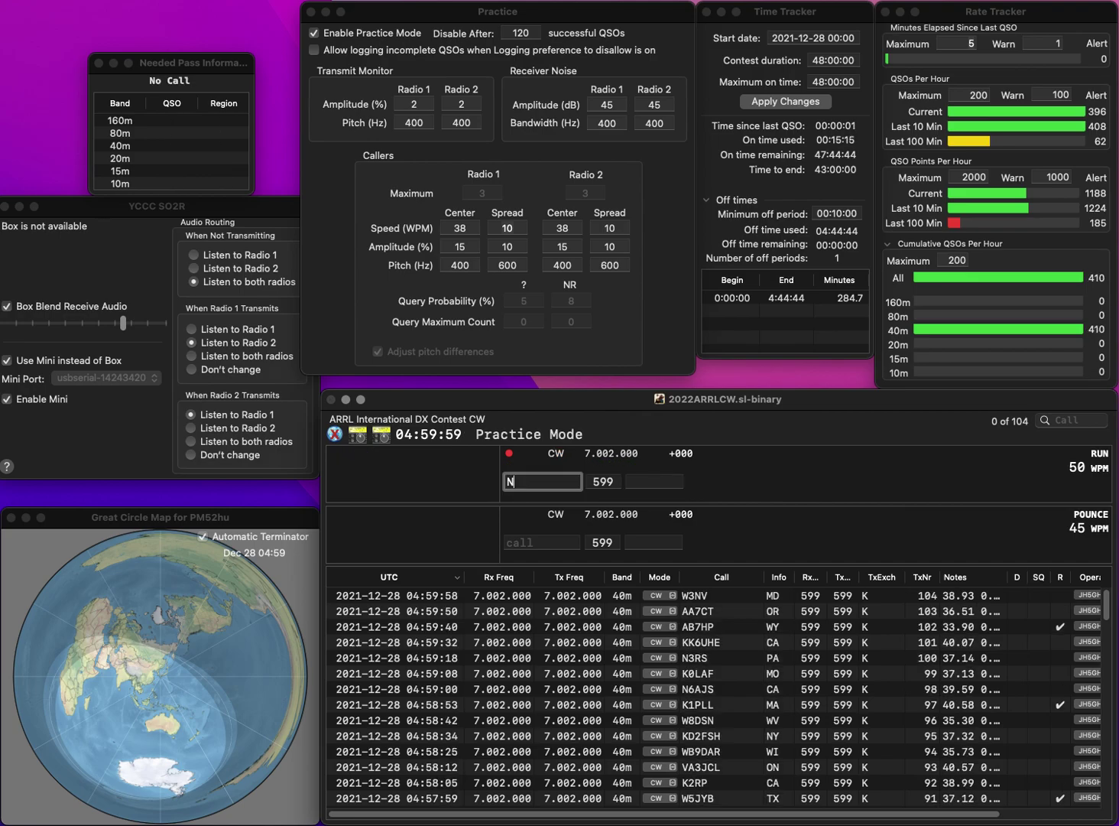
# - Log a run contact with KJ7MEB on 40m CW, with received exchange ID
pyautogui.write('KJ7MEB')
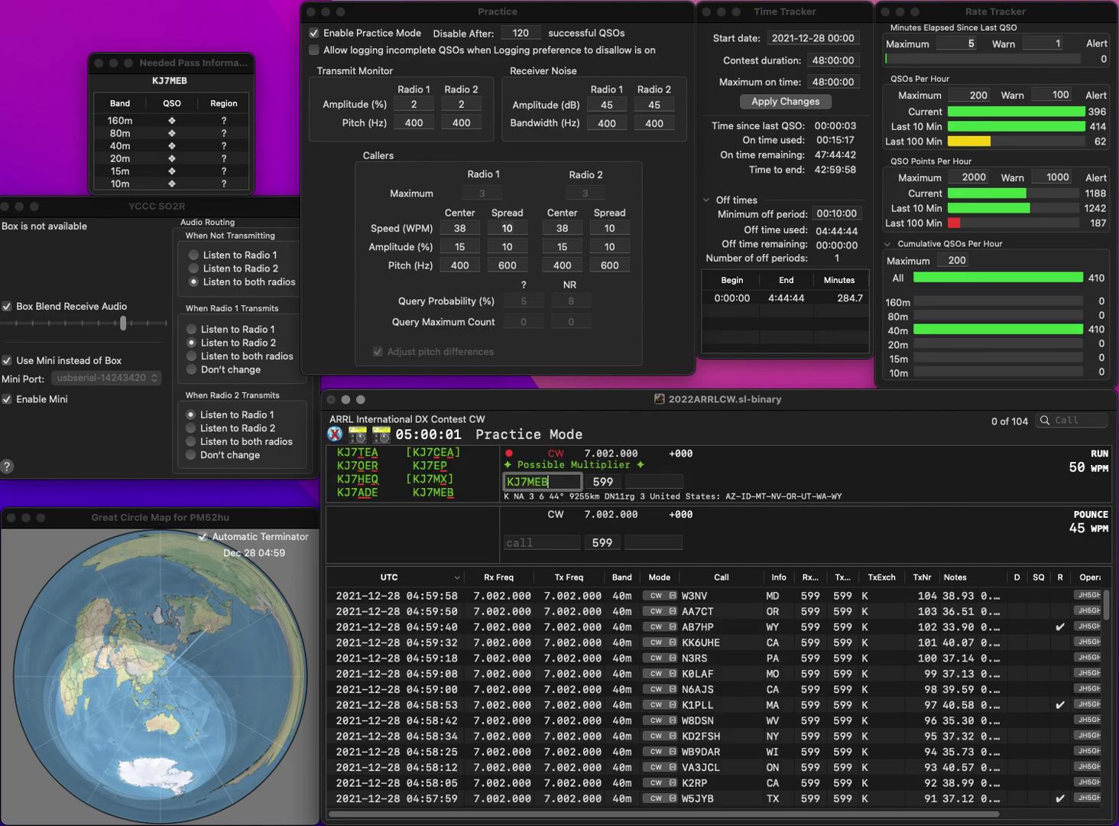
pyautogui.press('Tab')
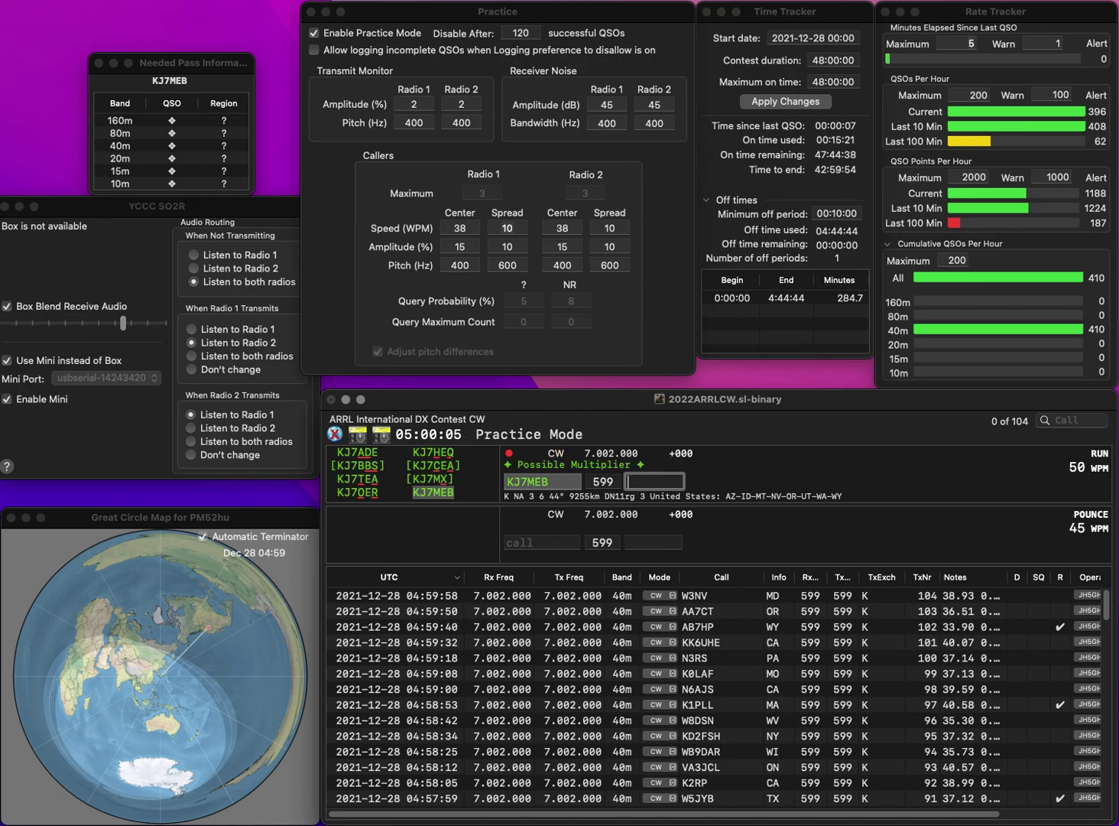
pyautogui.press('Return')
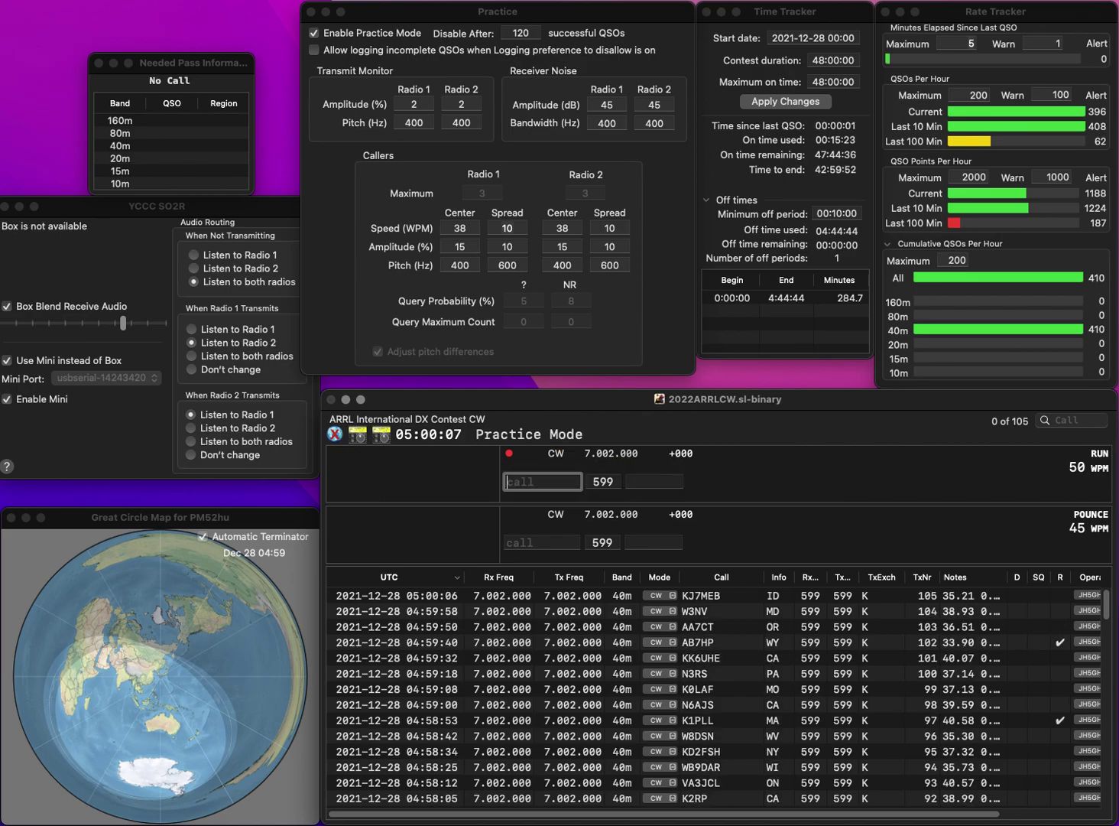
pyautogui.write('2C')
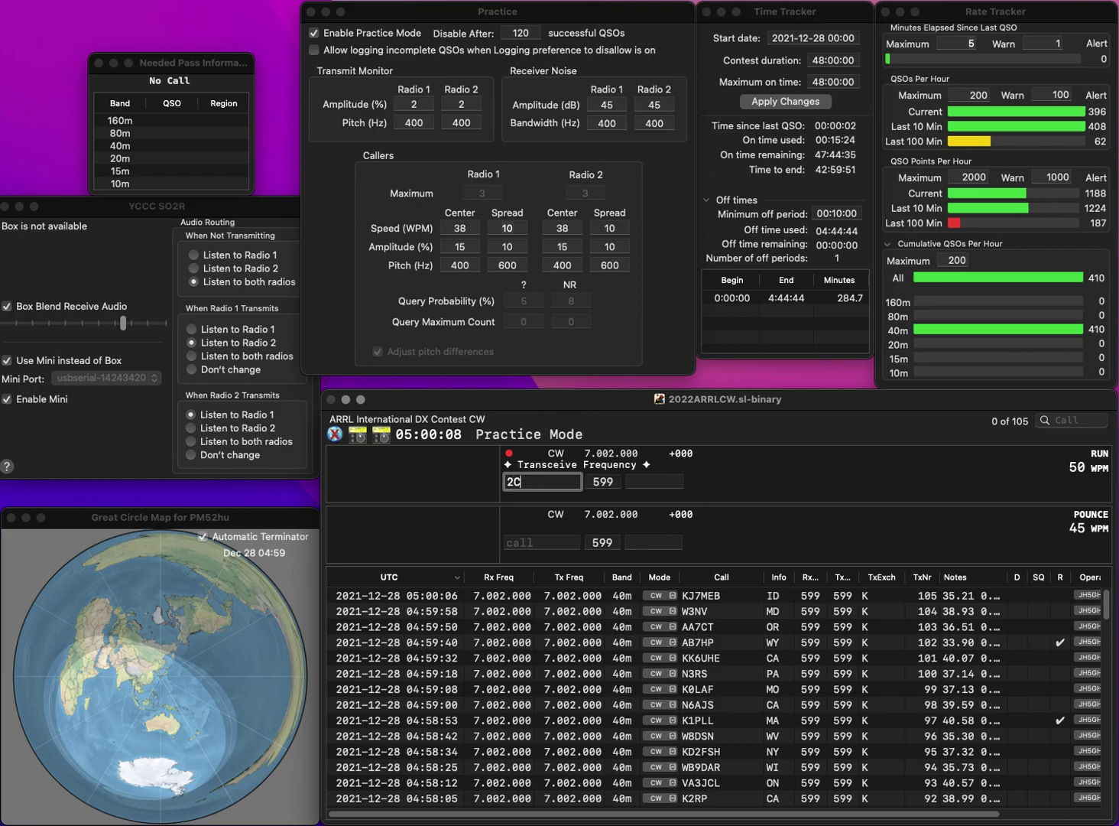
pyautogui.write('KN')
pyautogui.press('Return')
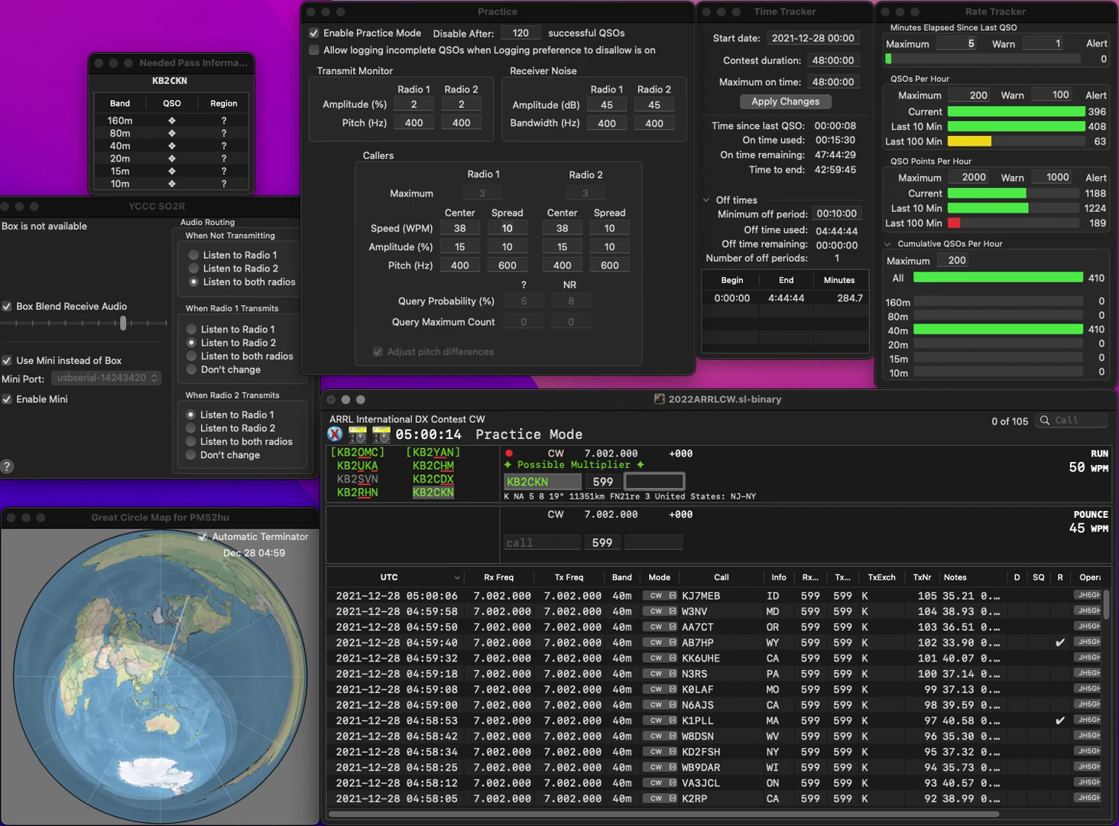
pyautogui.write('NJ')
pyautogui.press('Return')
pyautogui.write('K5J')
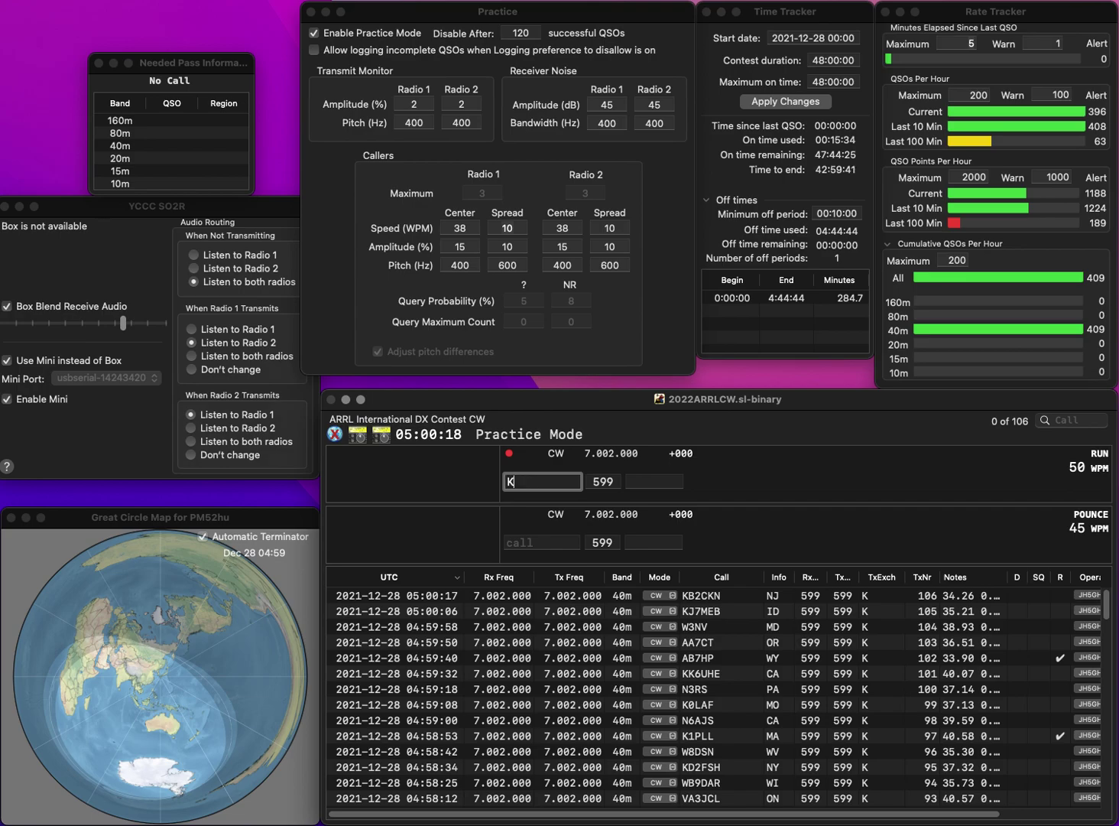
pyautogui.press('BackSpace')
pyautogui.write('PO')
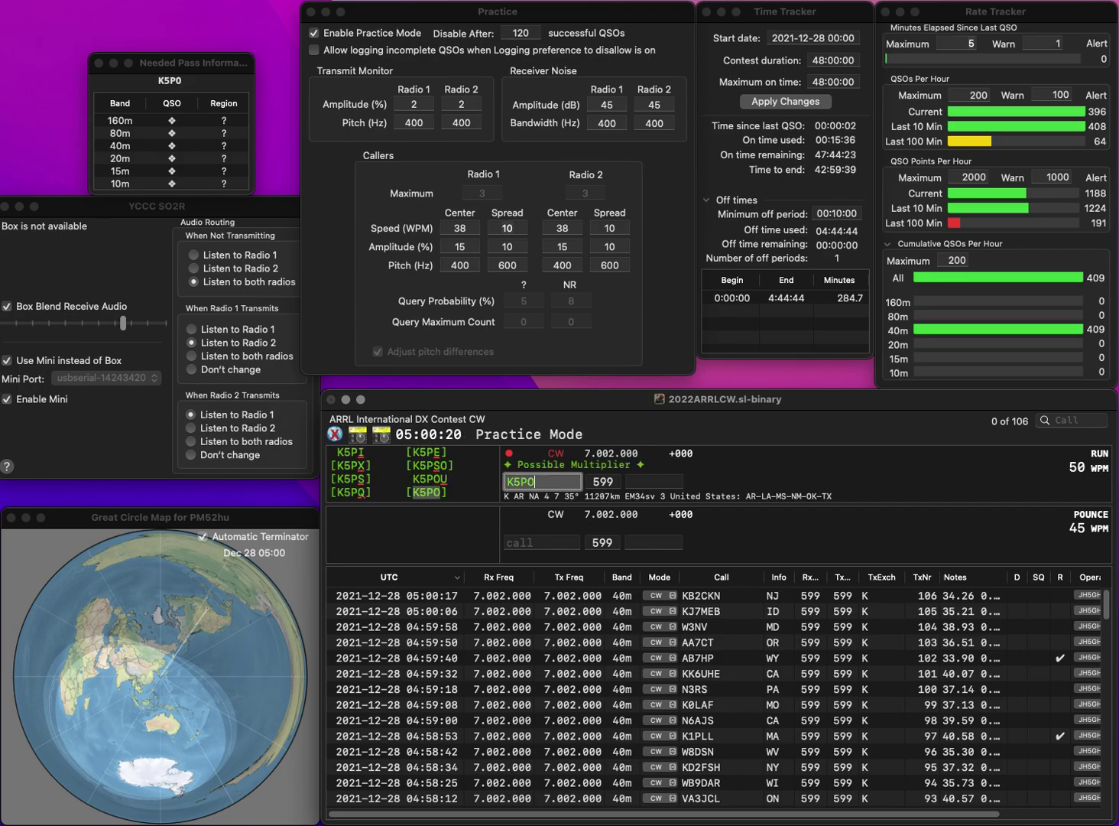
pyautogui.press('space')
pyautogui.write('AR')
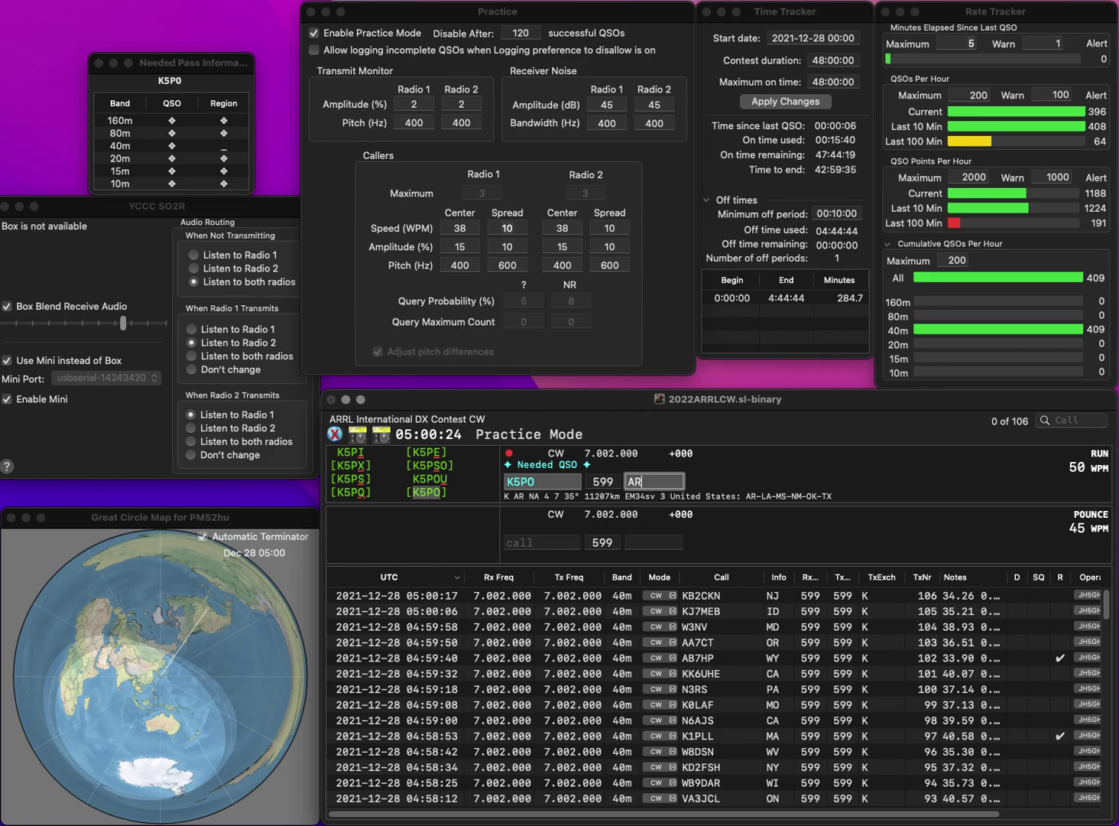
pyautogui.press('Return')
# - Log a run contact with K0GQ on 40m CW, with received exchange ND
pyautogui.write('K')
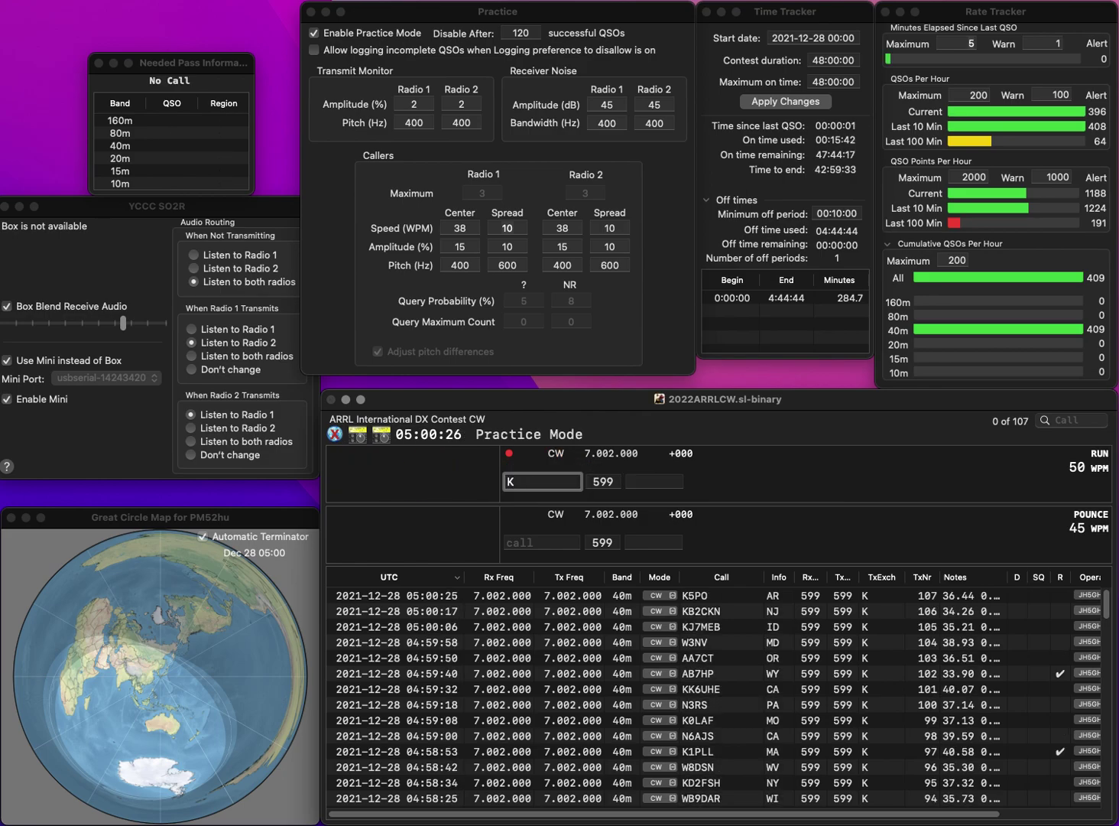
pyautogui.write('0GQ')
pyautogui.press('Return')
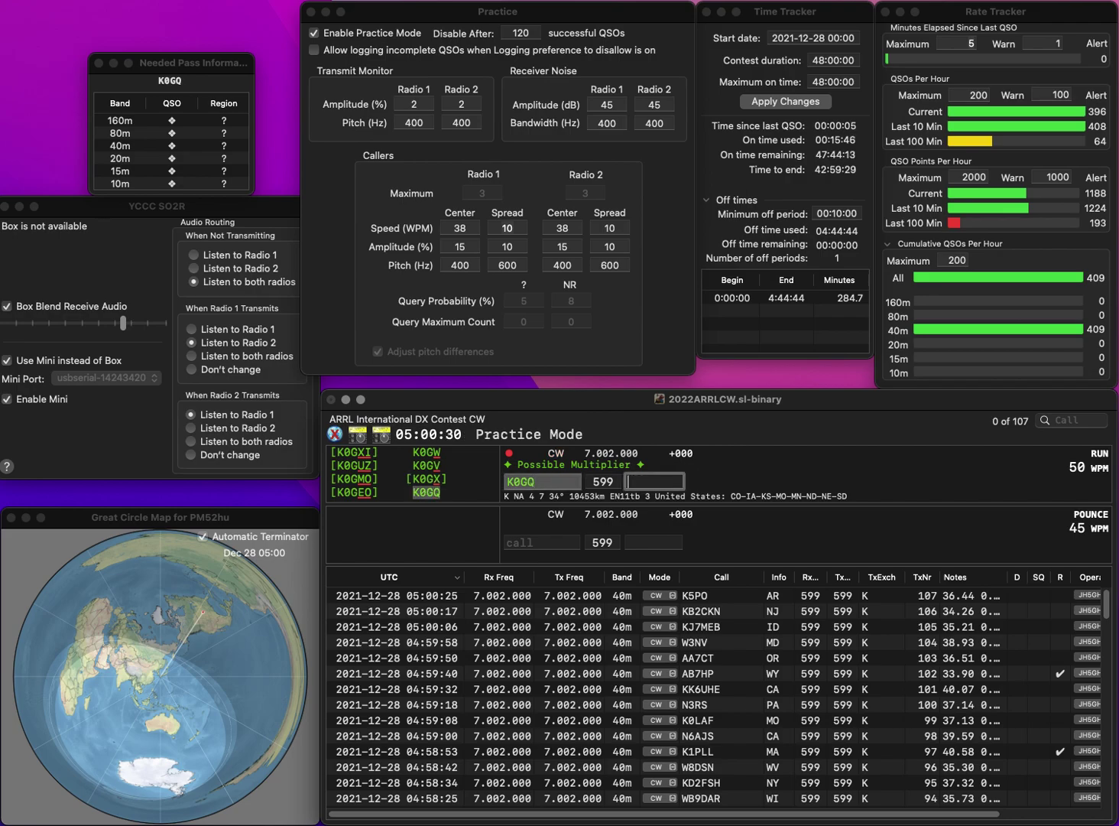
pyautogui.press('Return')
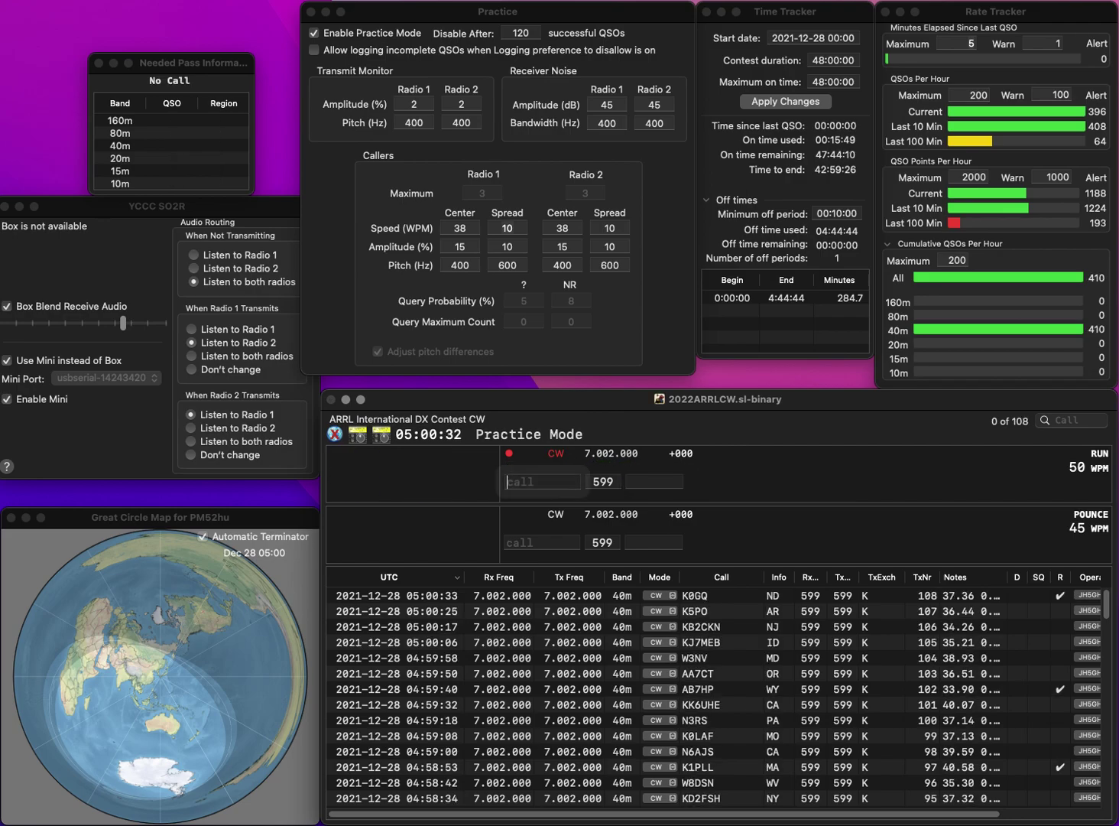
pyautogui.write('N5YE')
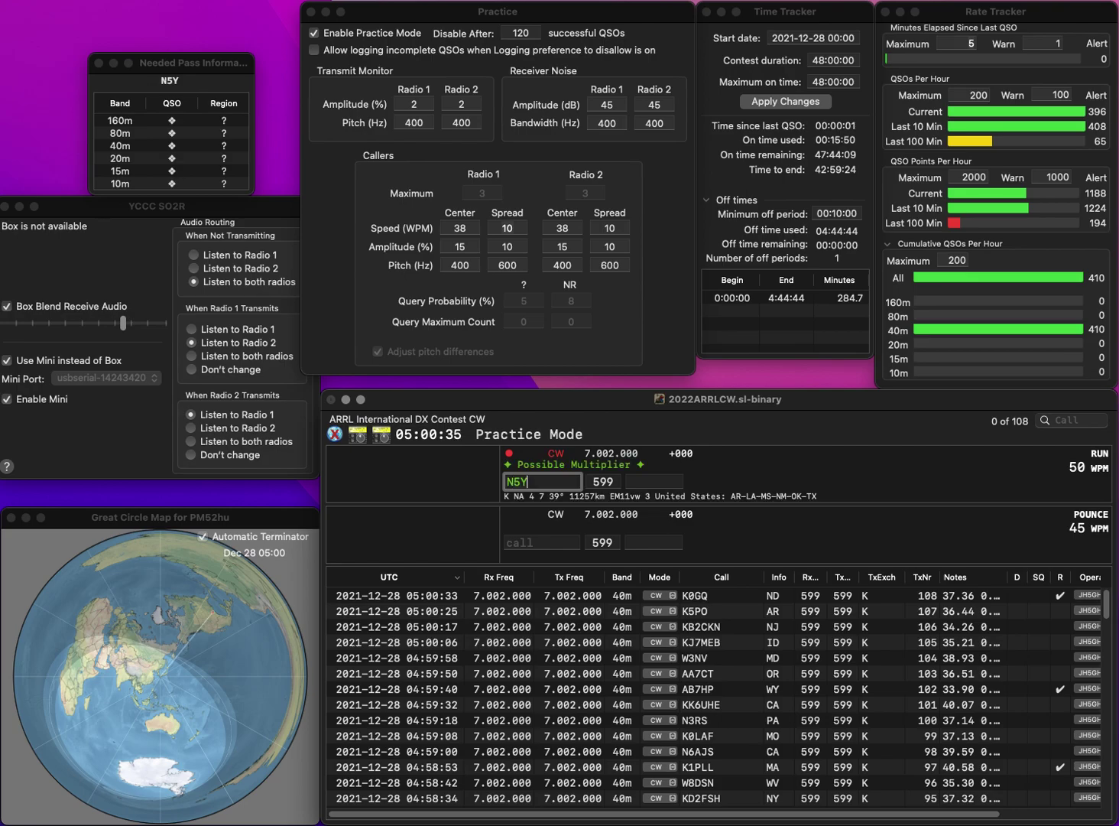
pyautogui.press('Return')
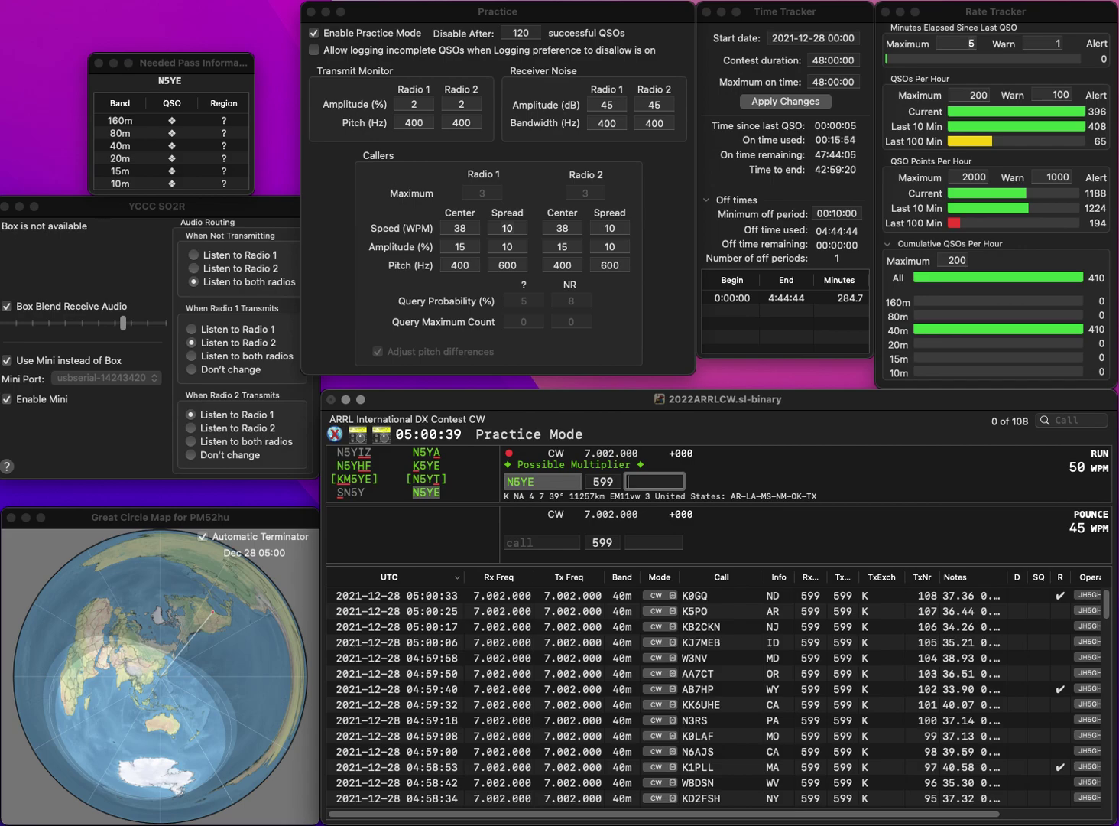
pyautogui.write('MS')
pyautogui.press('Return')
pyautogui.write('W2MC')
pyautogui.press('Return')
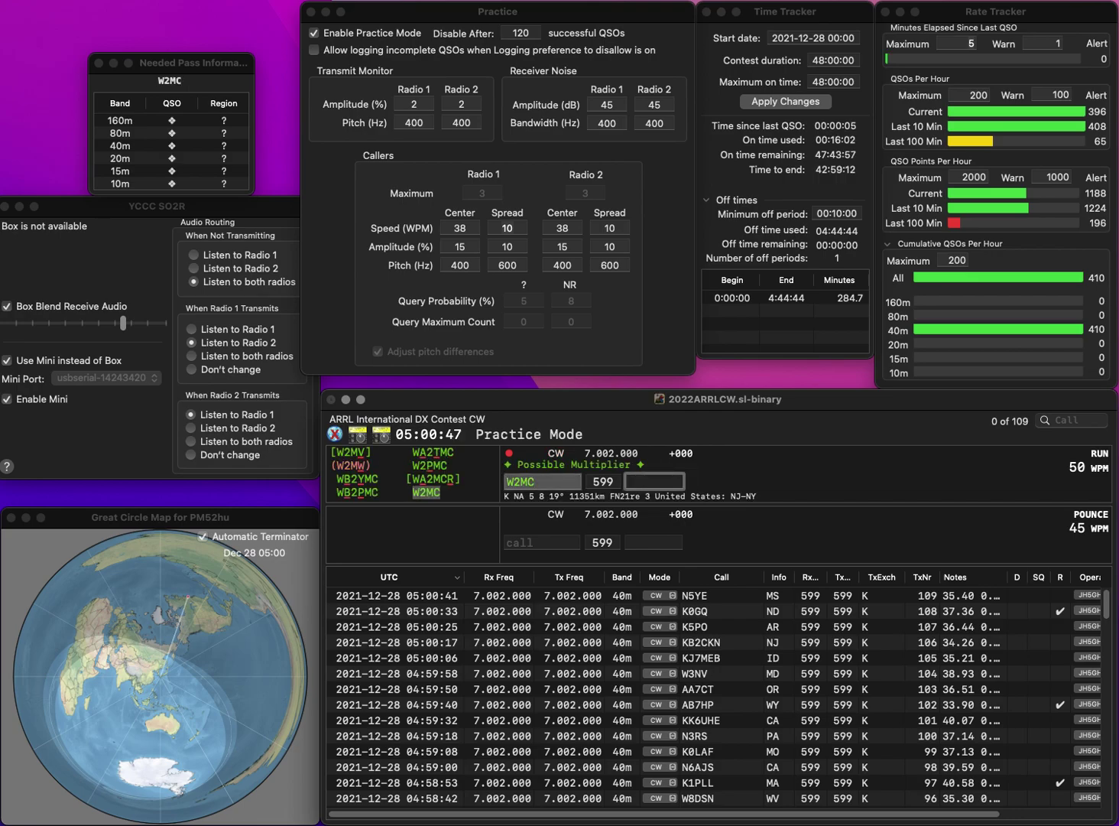
pyautogui.write('NJ')
pyautogui.press('Return')
pyautogui.write('KC')
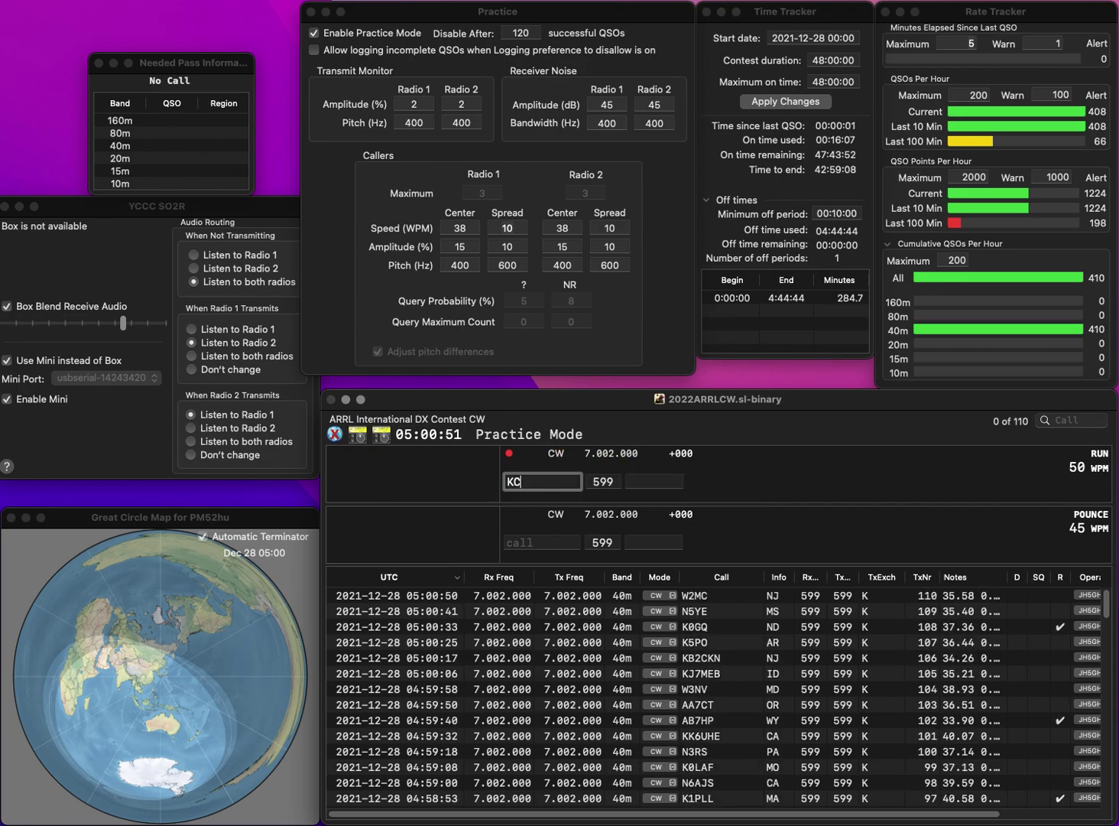
pyautogui.write('4UJN')
pyautogui.press('Return')
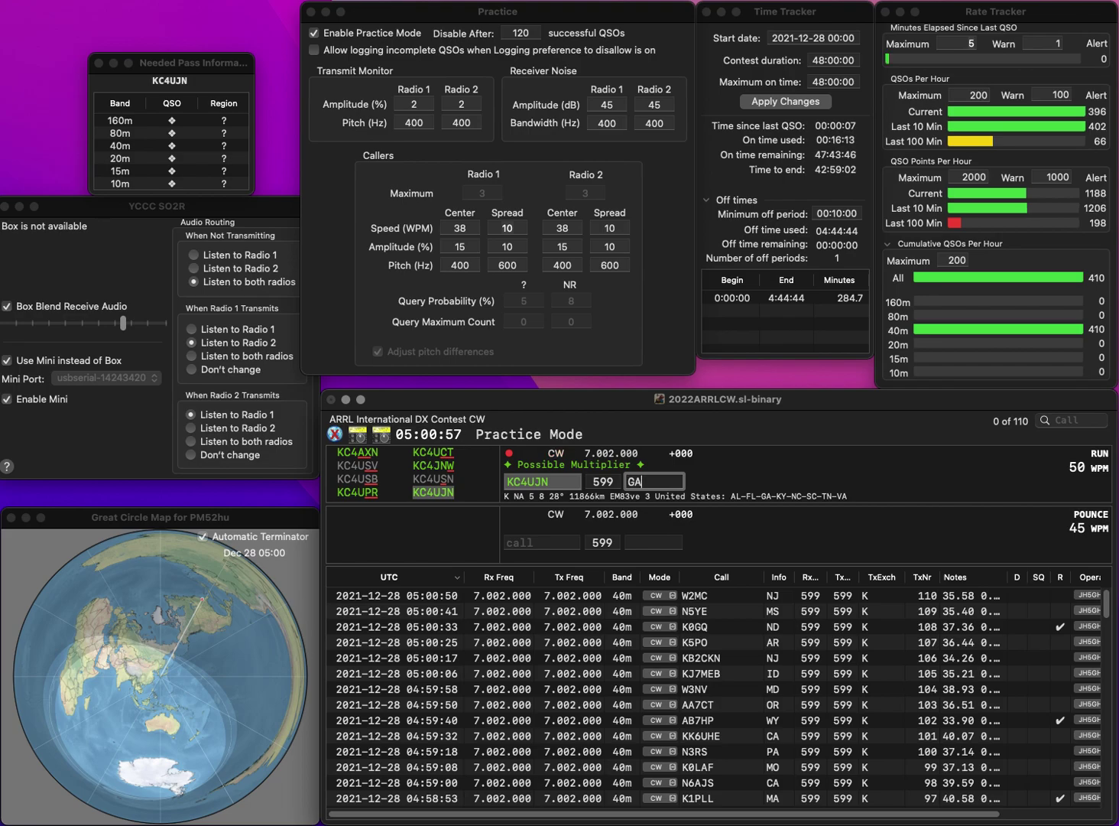
pyautogui.press('Return')
# - Log a run contact with WA7AJ on 40m CW, with received exchange OR
pyautogui.write('WA7AJ')
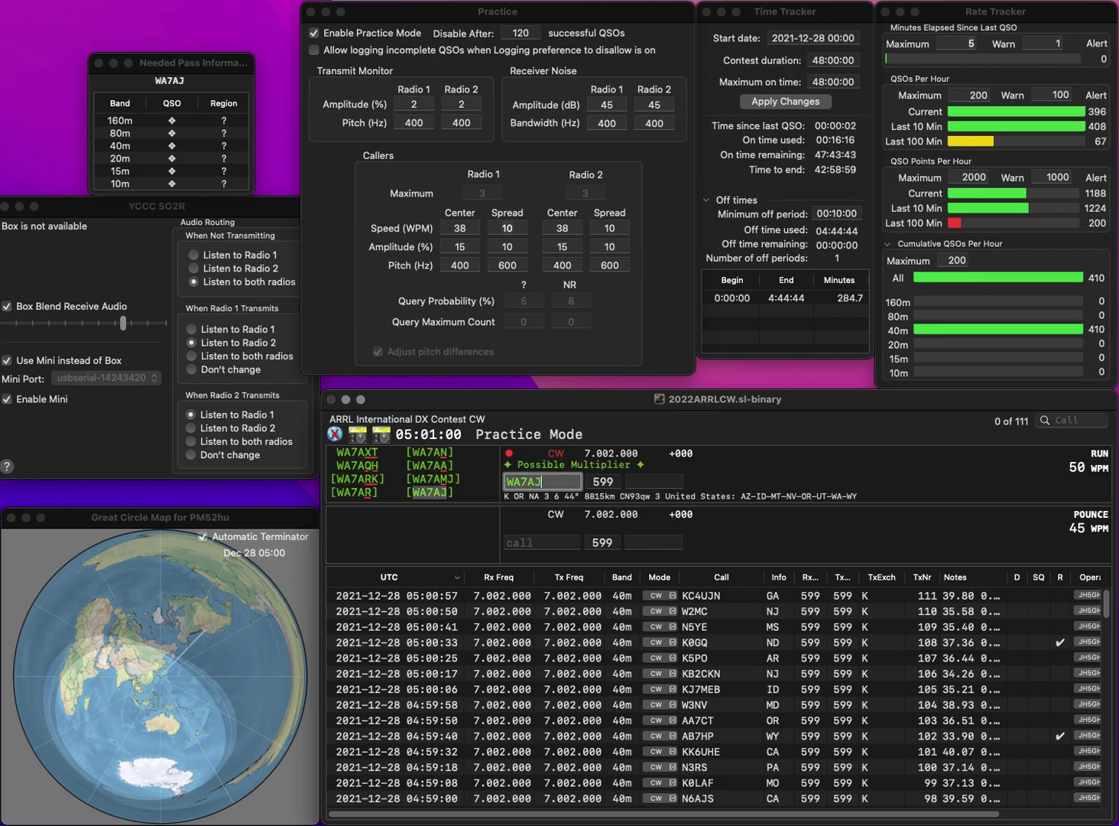
pyautogui.press('space')
pyautogui.write('OR')
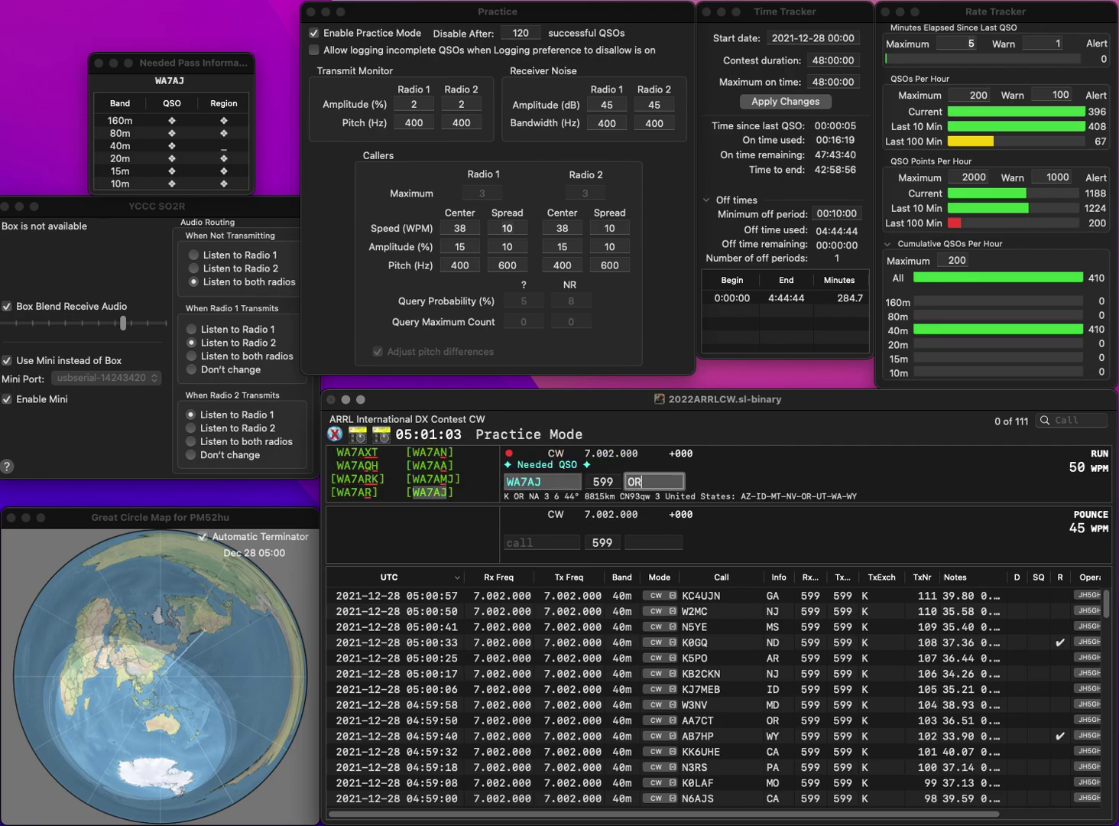
pyautogui.press('Return')
# - Log a run contact with VA3WR on 40m CW, with received exchange ON
pyautogui.write('VA3WR')
pyautogui.press('space')
pyautogui.write('ON')
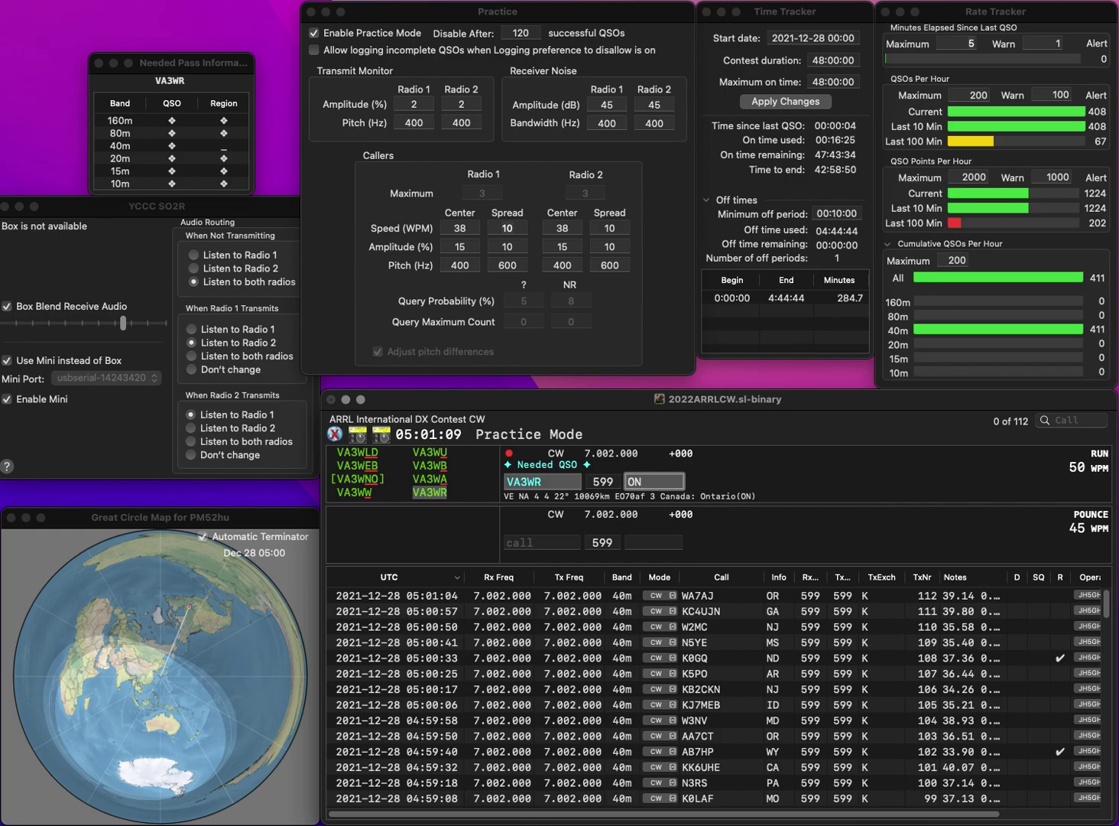
pyautogui.press('Return')
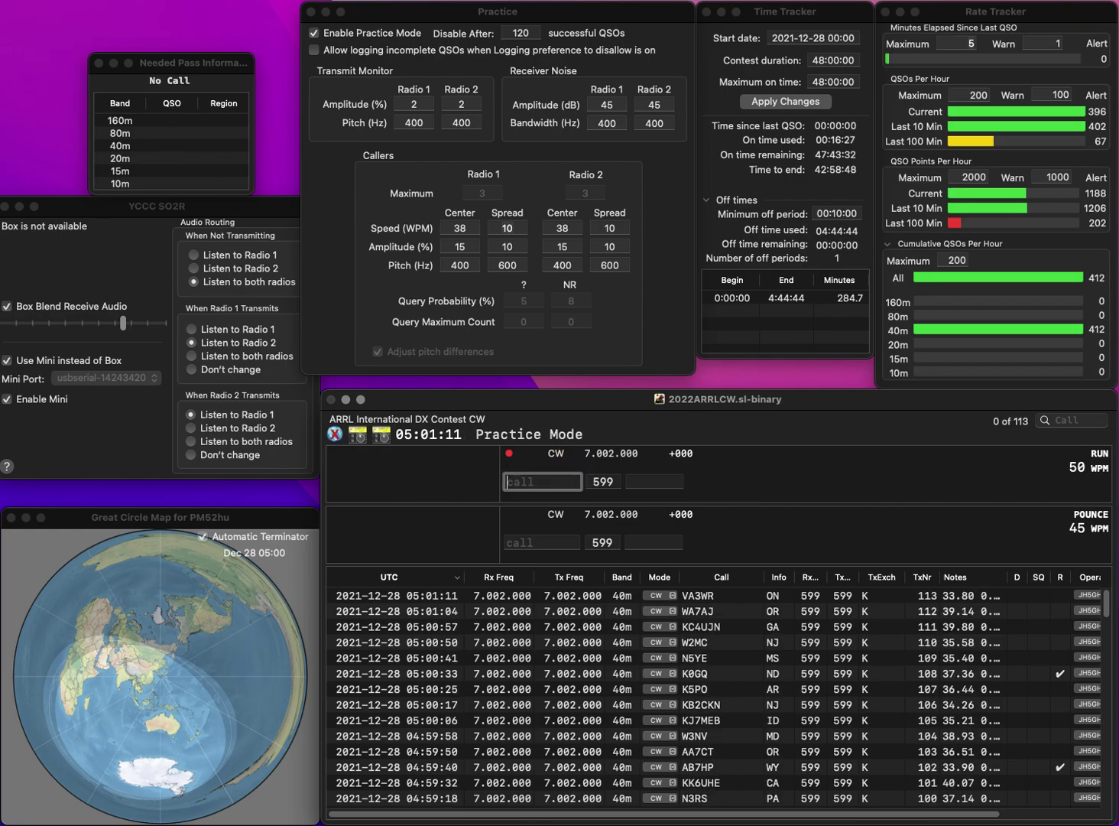
pyautogui.write('W0ECC')
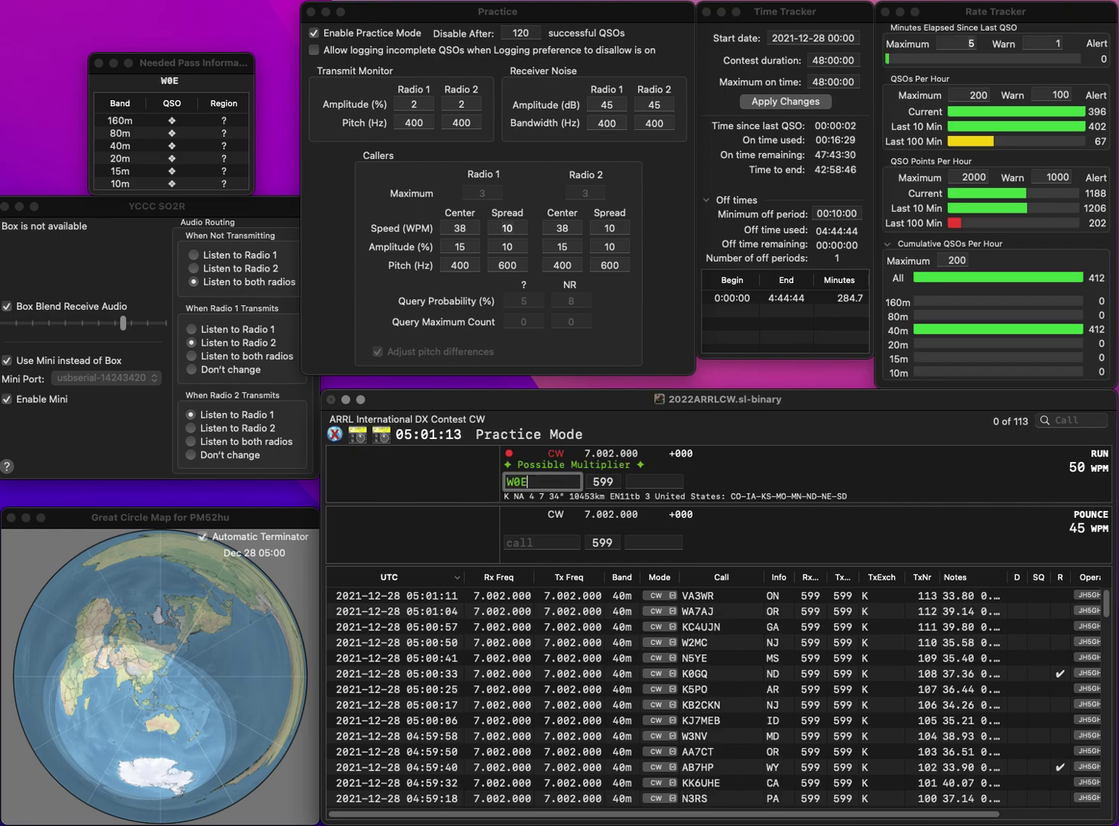
pyautogui.press('space')
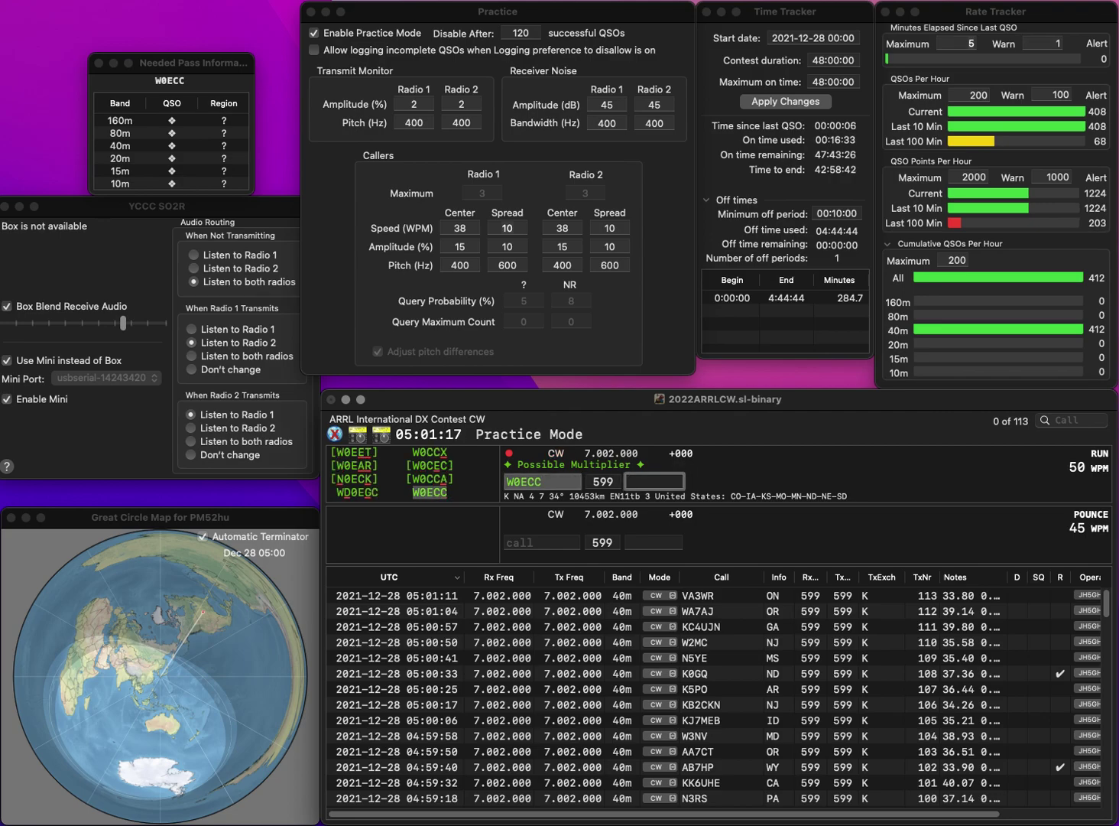
pyautogui.write('ia')
pyautogui.press('Return')
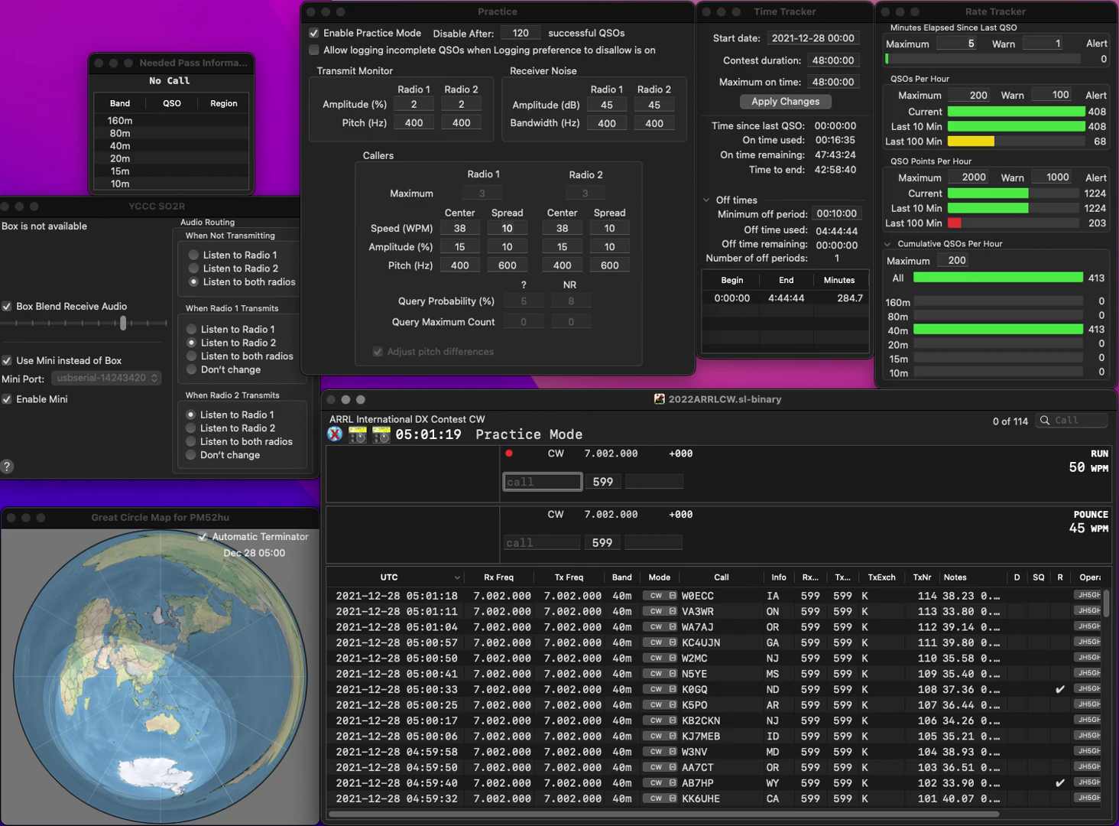
pyautogui.write('WA2')
pyautogui.write('WGF')
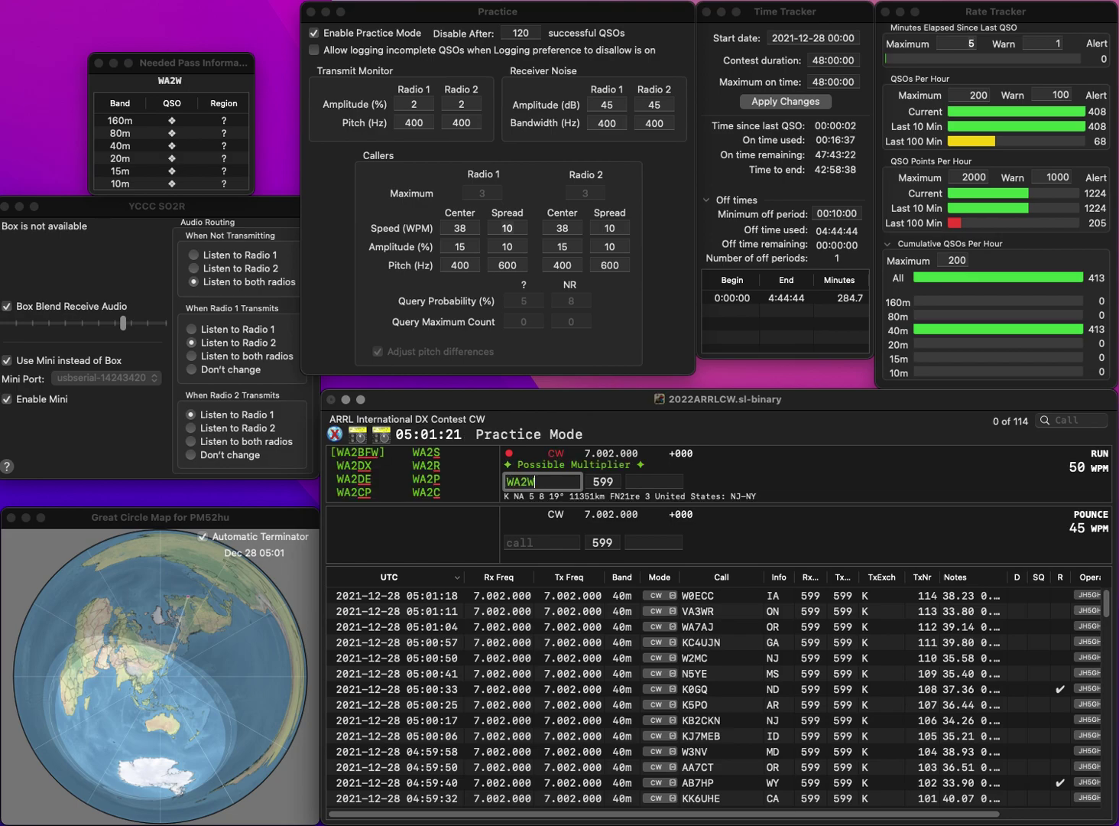
pyautogui.press('space')
pyautogui.write('N')
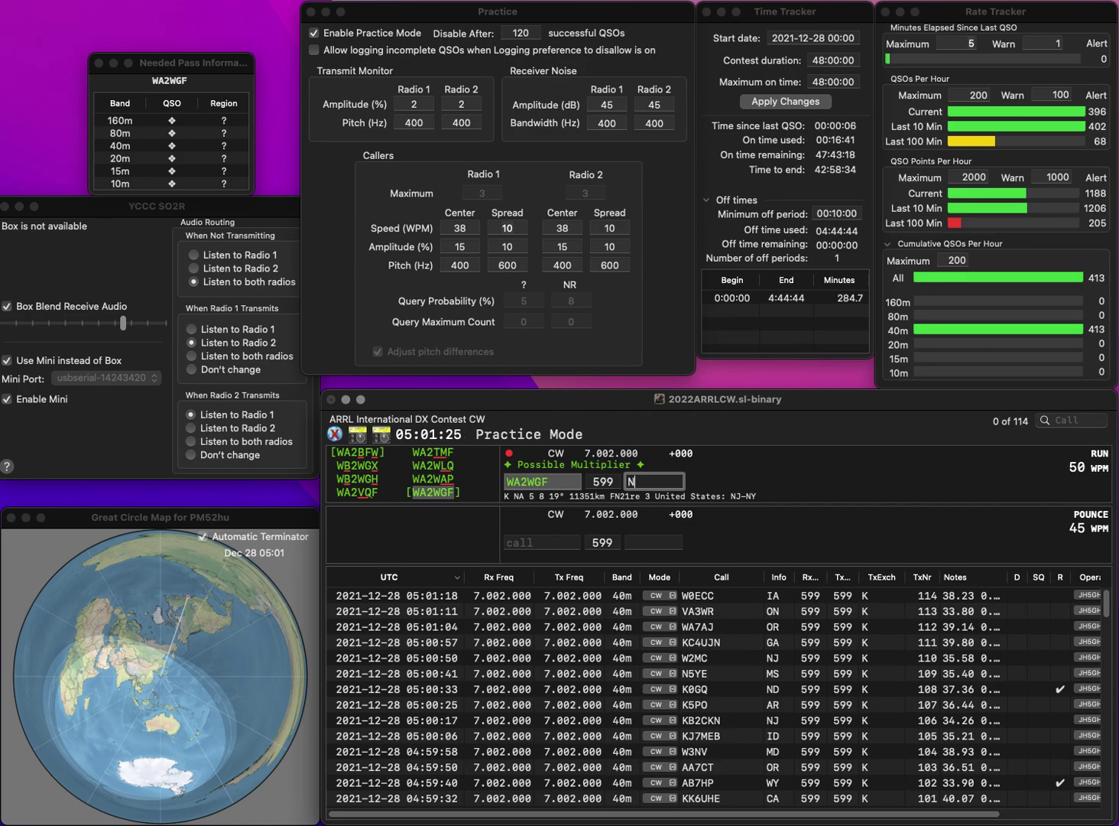
pyautogui.press('Return')
# - Log a run contact with NC1M on 40m CW, with received exchange ME
pyautogui.write('NC1M')
pyautogui.press('Tab')
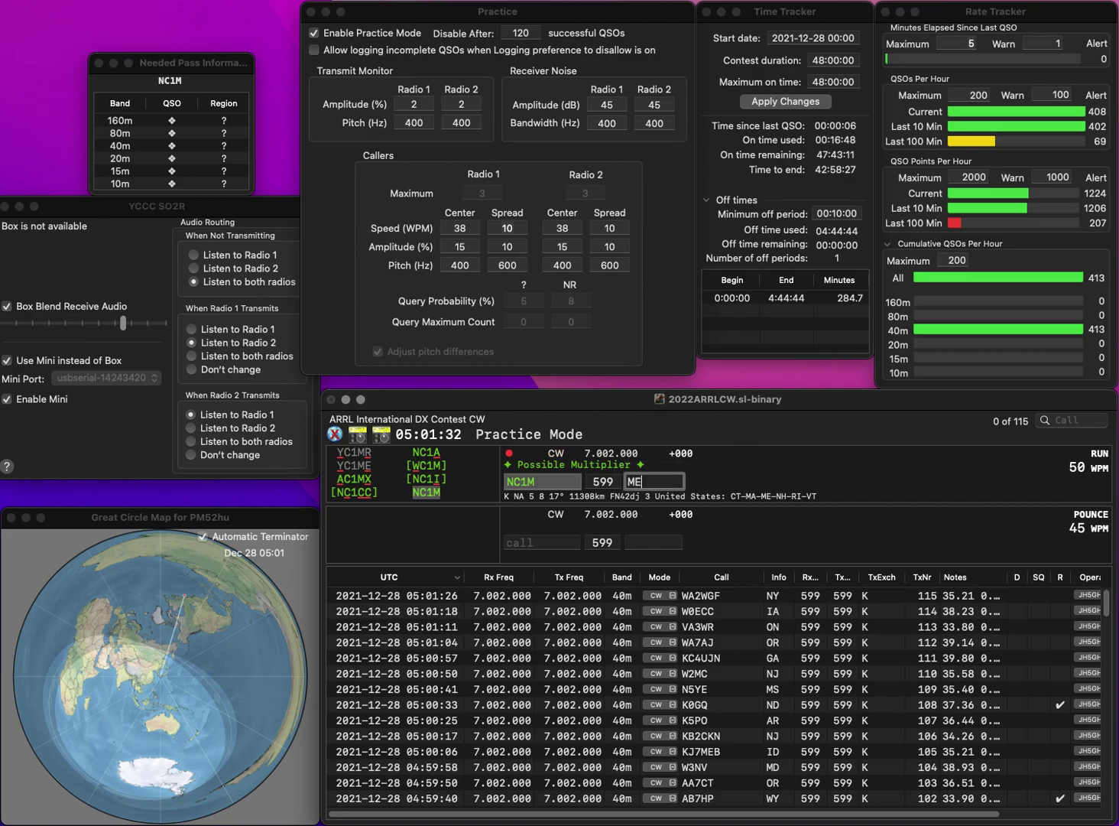
pyautogui.press('Return')
pyautogui.write('K0RVB')
pyautogui.press('Return')
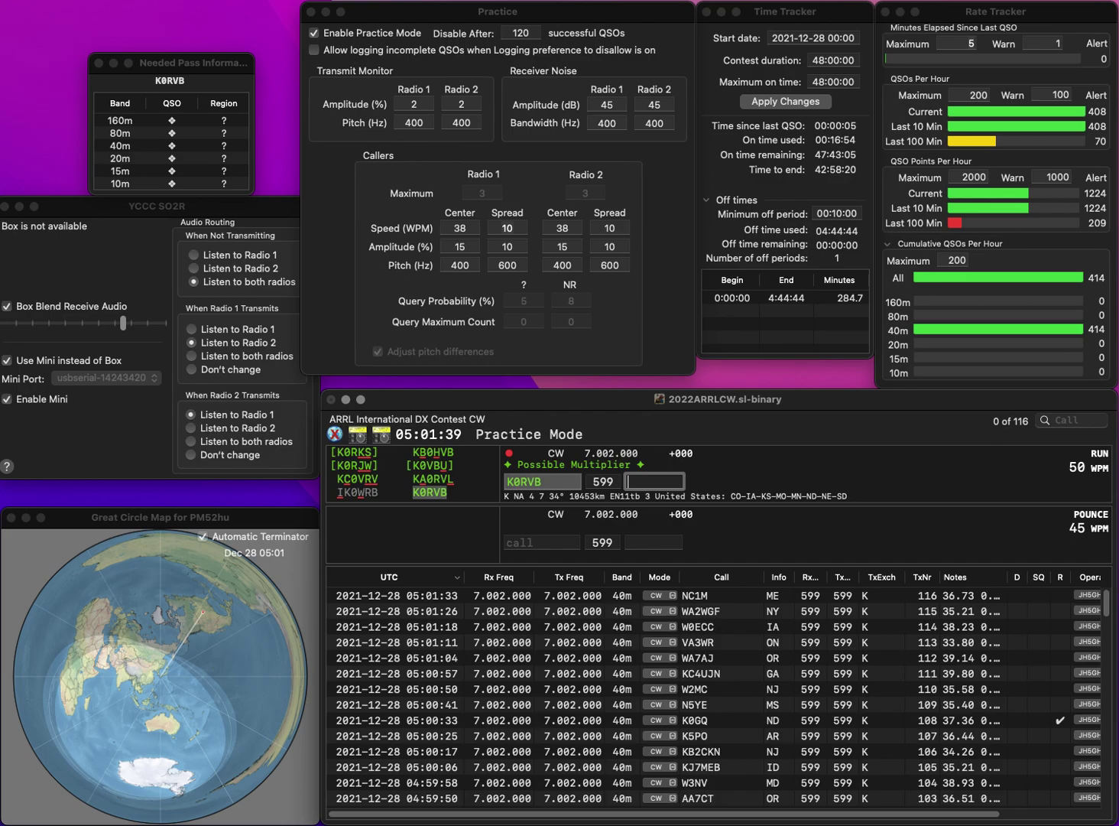
pyautogui.write('MO')
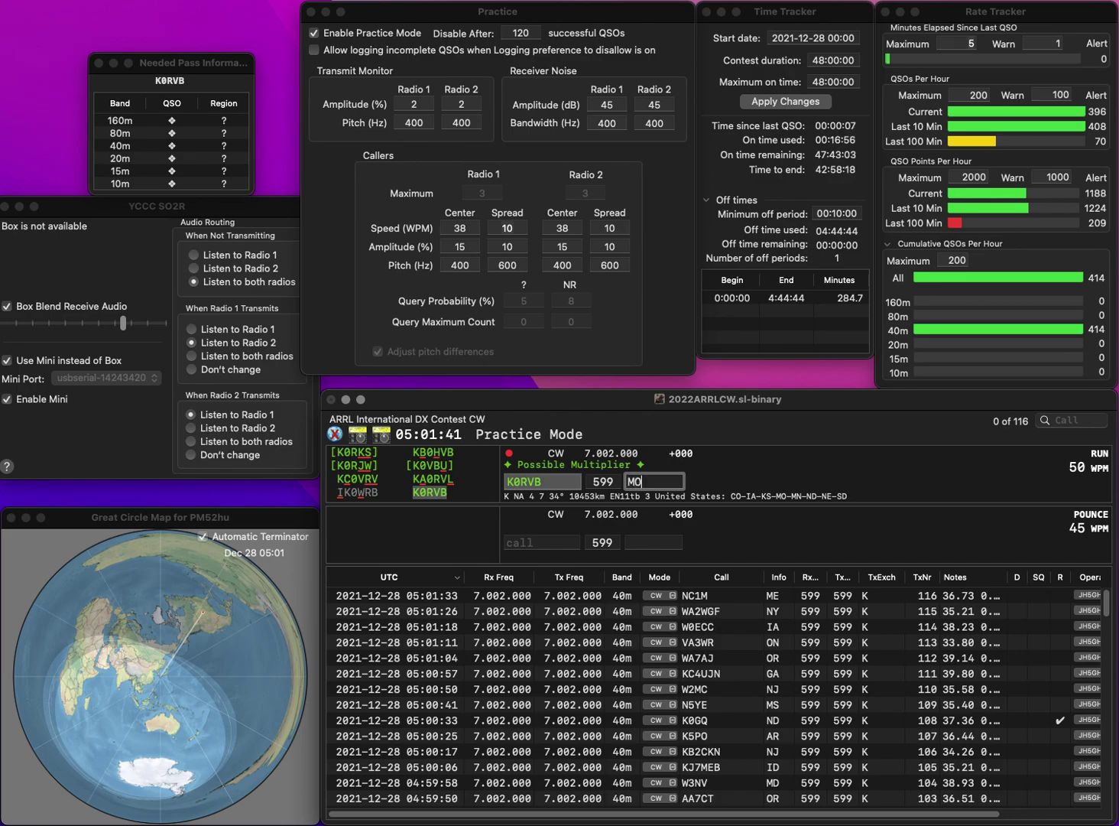
pyautogui.press('Return')
pyautogui.write('N4LSJ')
pyautogui.click(654, 480)
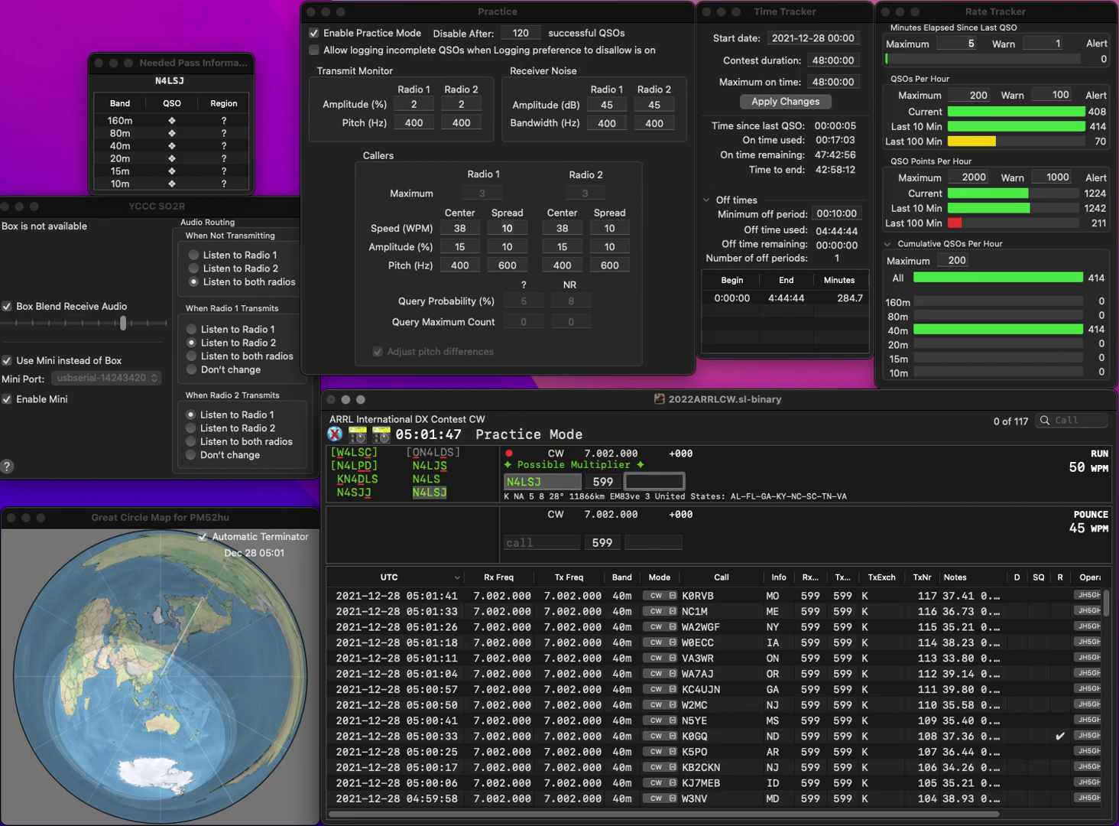
pyautogui.write('AL')
pyautogui.press('Return')
pyautogui.write('KC2')
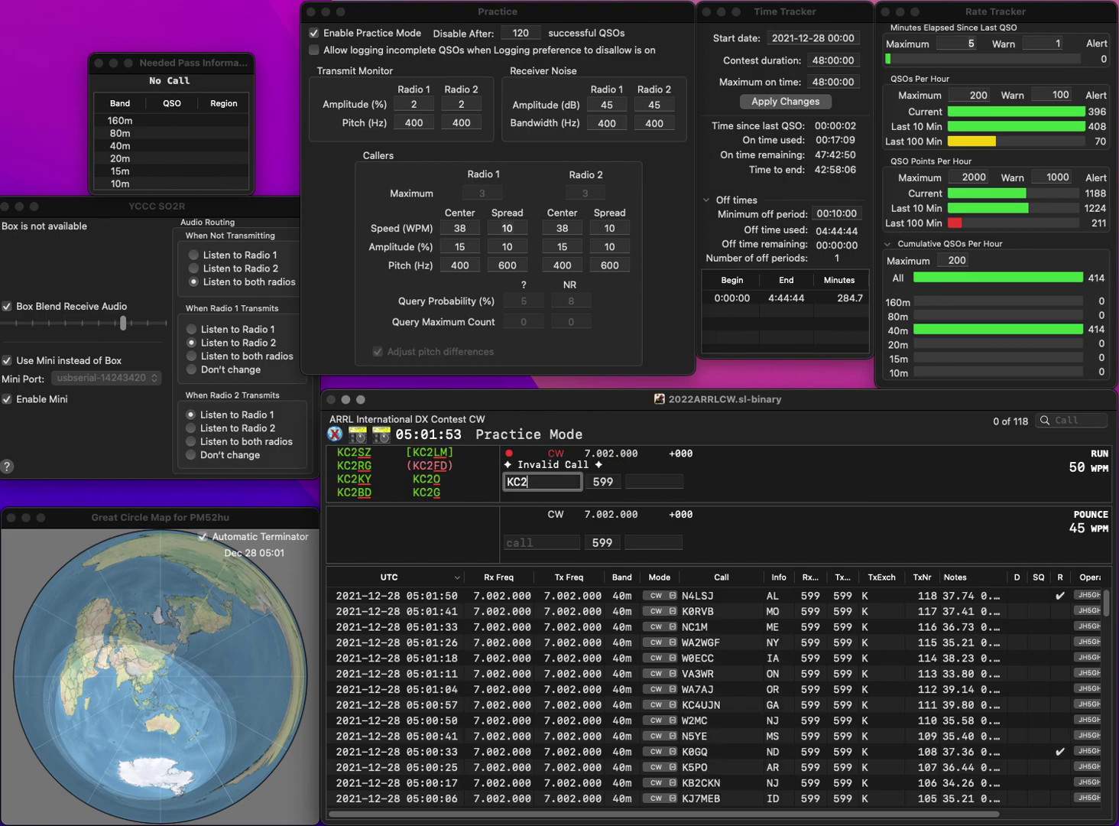
pyautogui.write('VRY')
pyautogui.press('space')
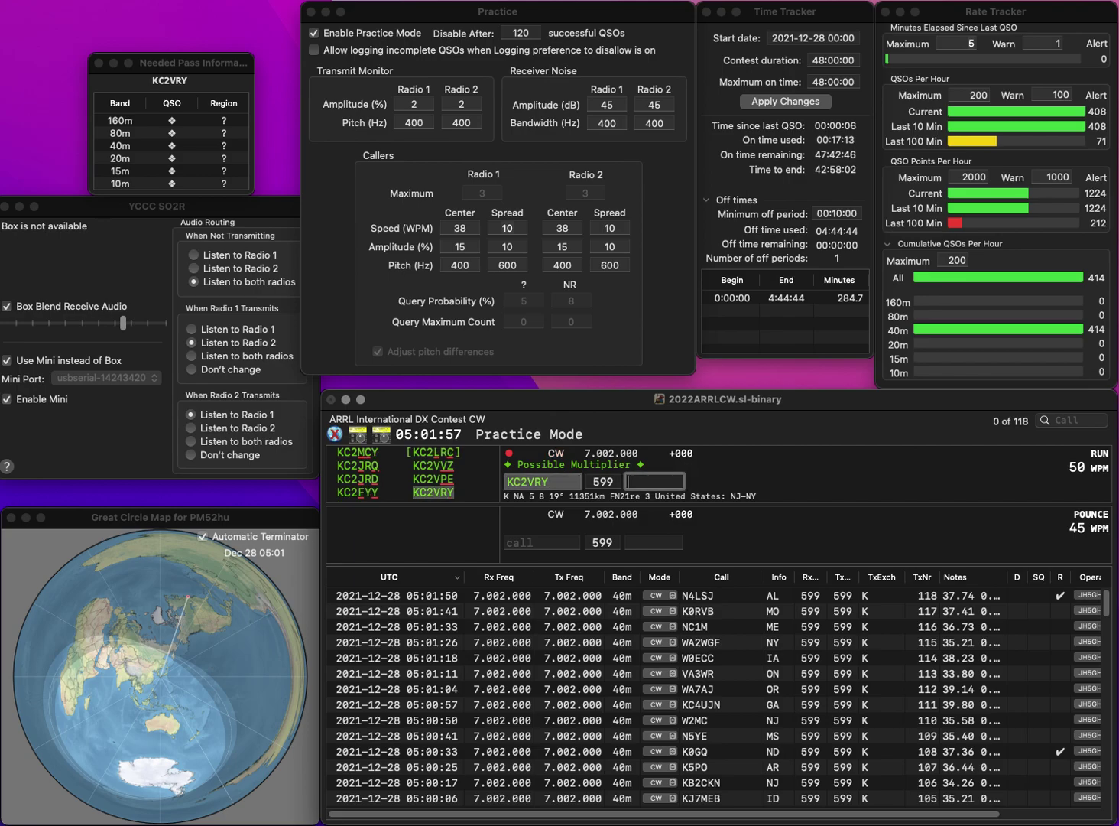
pyautogui.press('Return')
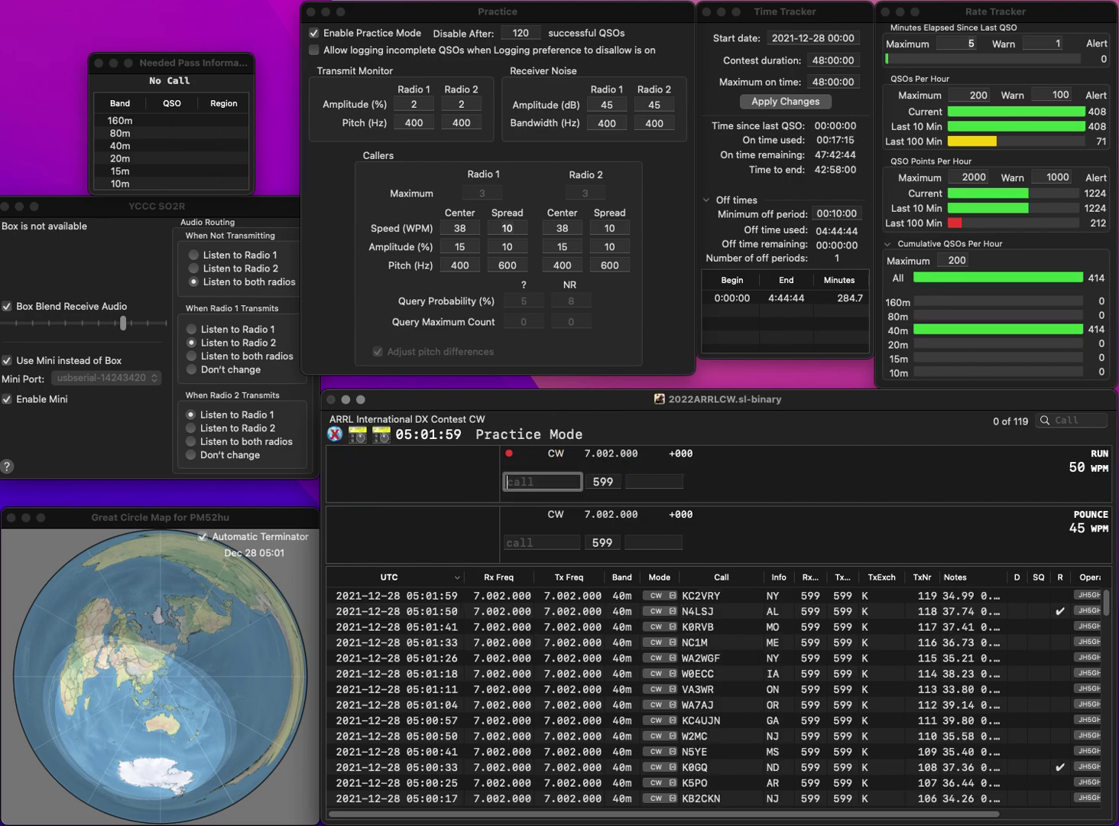
pyautogui.write('AF4')
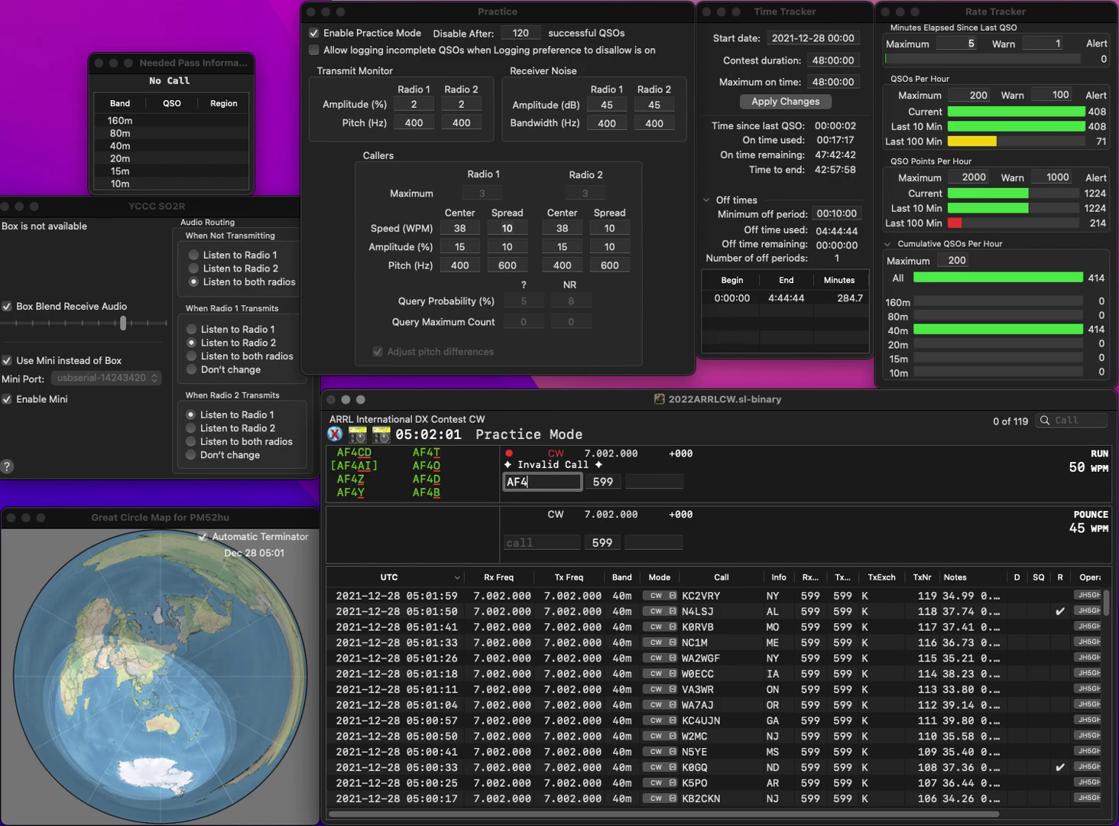
pyautogui.write('NW')
pyautogui.press('Return')
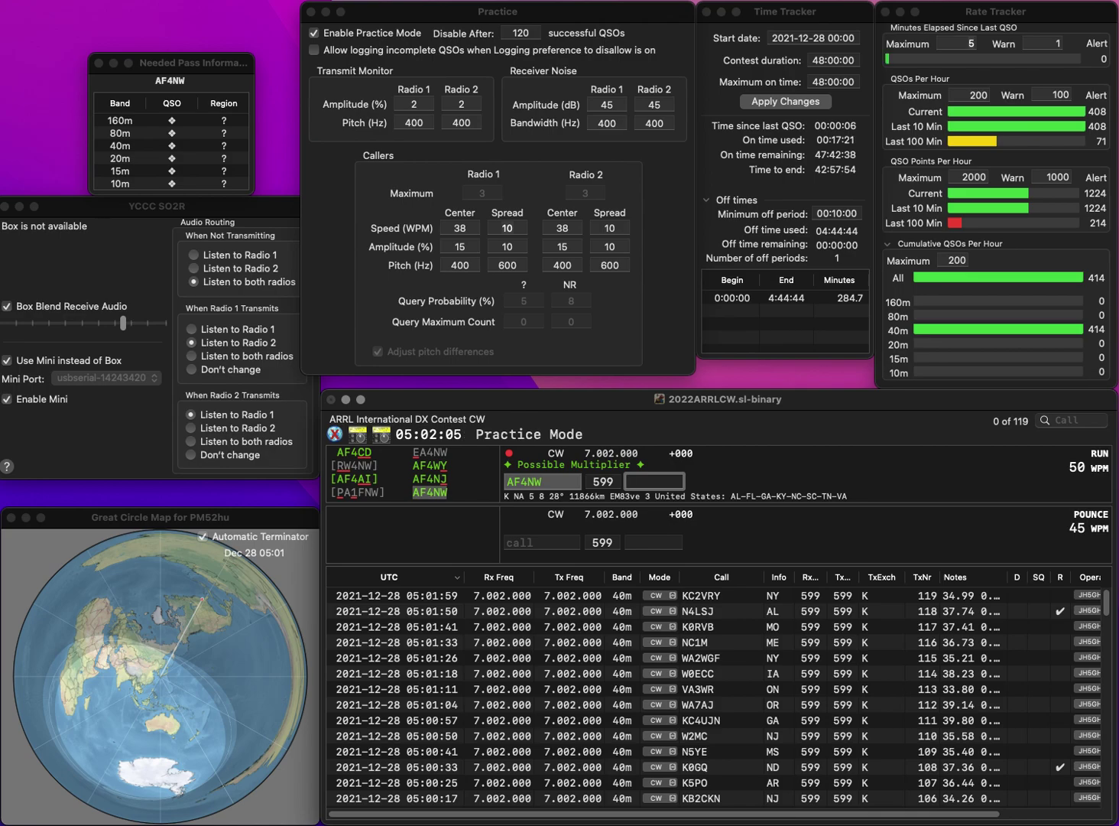
pyautogui.press('Return')
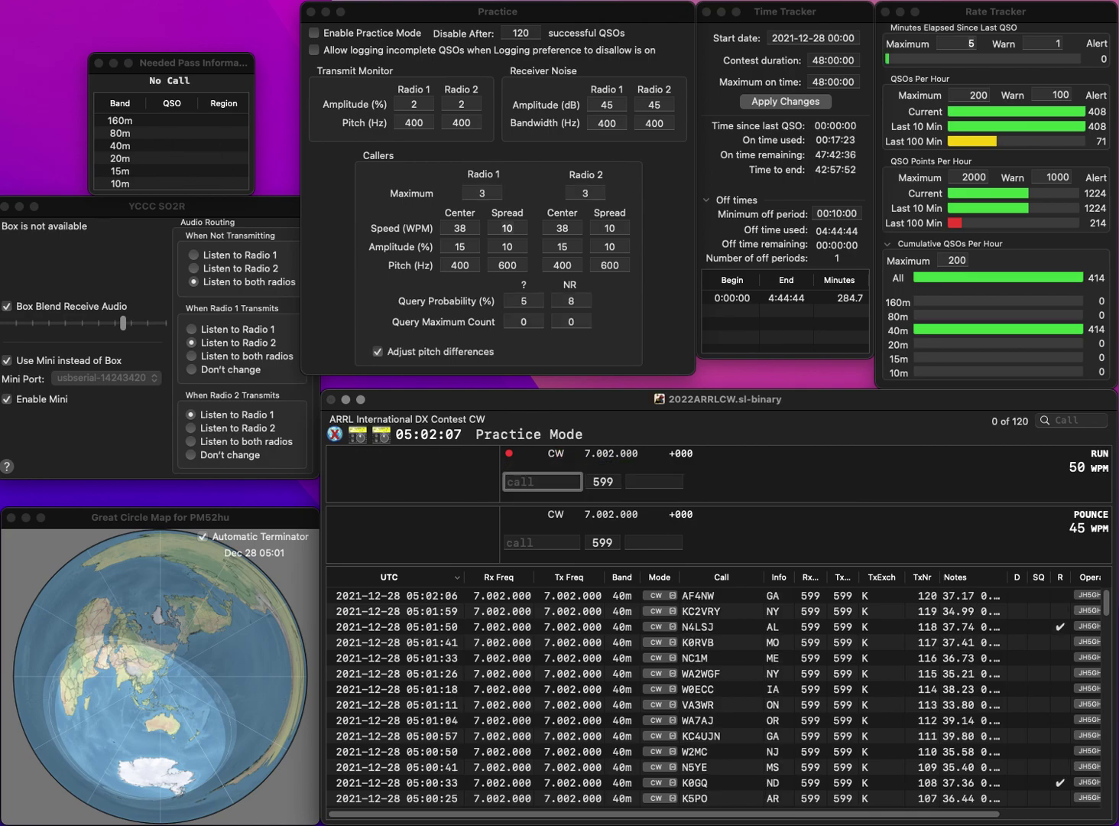